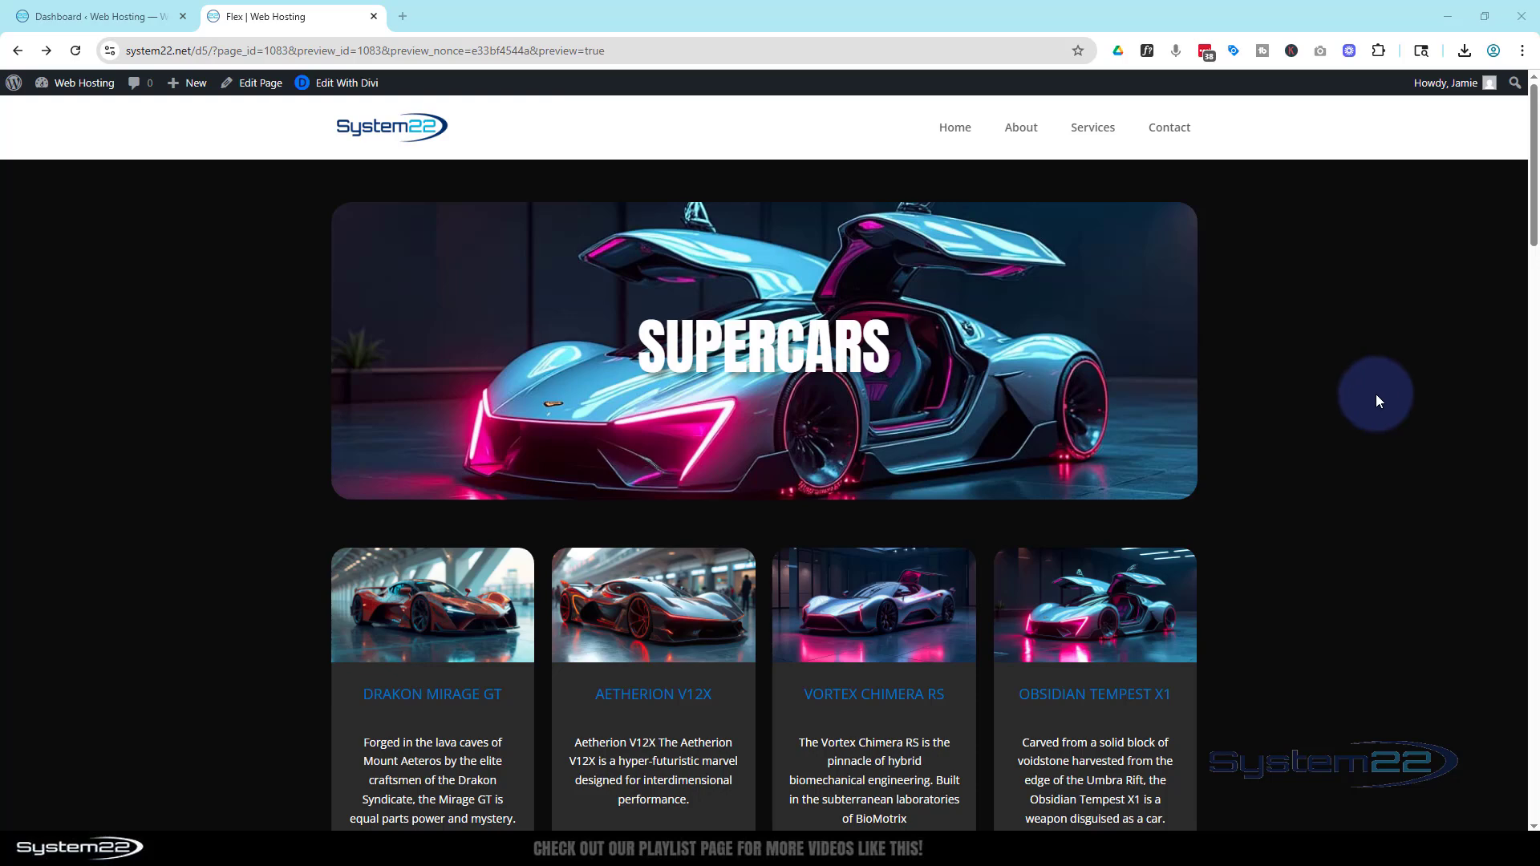
pyautogui.scroll(-4, 1355, 389)
pyautogui.scroll(-3, 1357, 389)
pyautogui.scroll(3, 1358, 389)
pyautogui.scroll(5, 1357, 389)
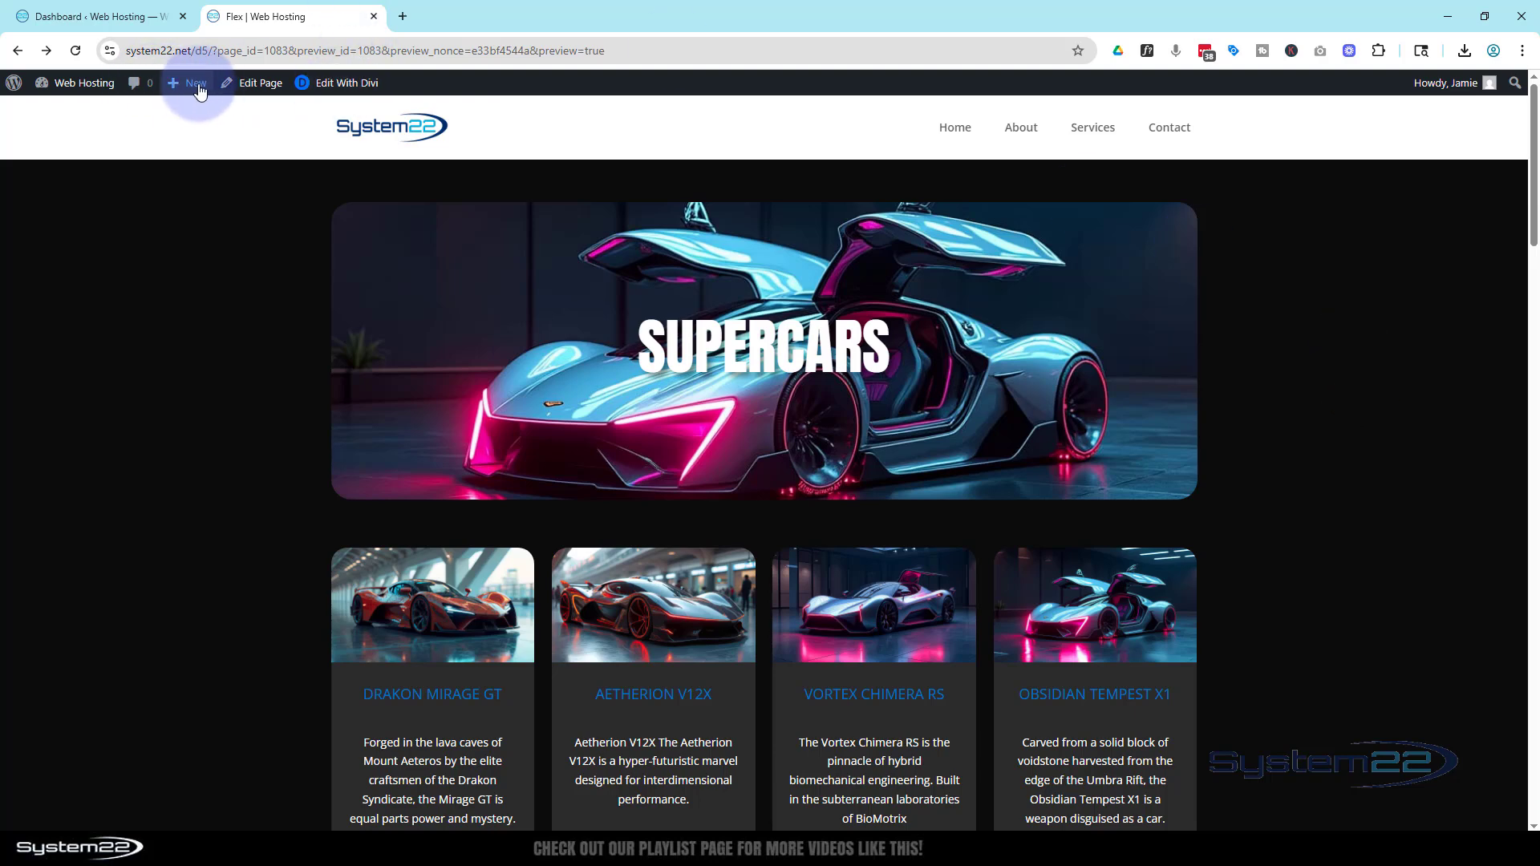
# - Create a new page titled "Loops" and open it for editing in the Divi Builder
pyautogui.moveTo(190, 90)
pyautogui.click(178, 152)
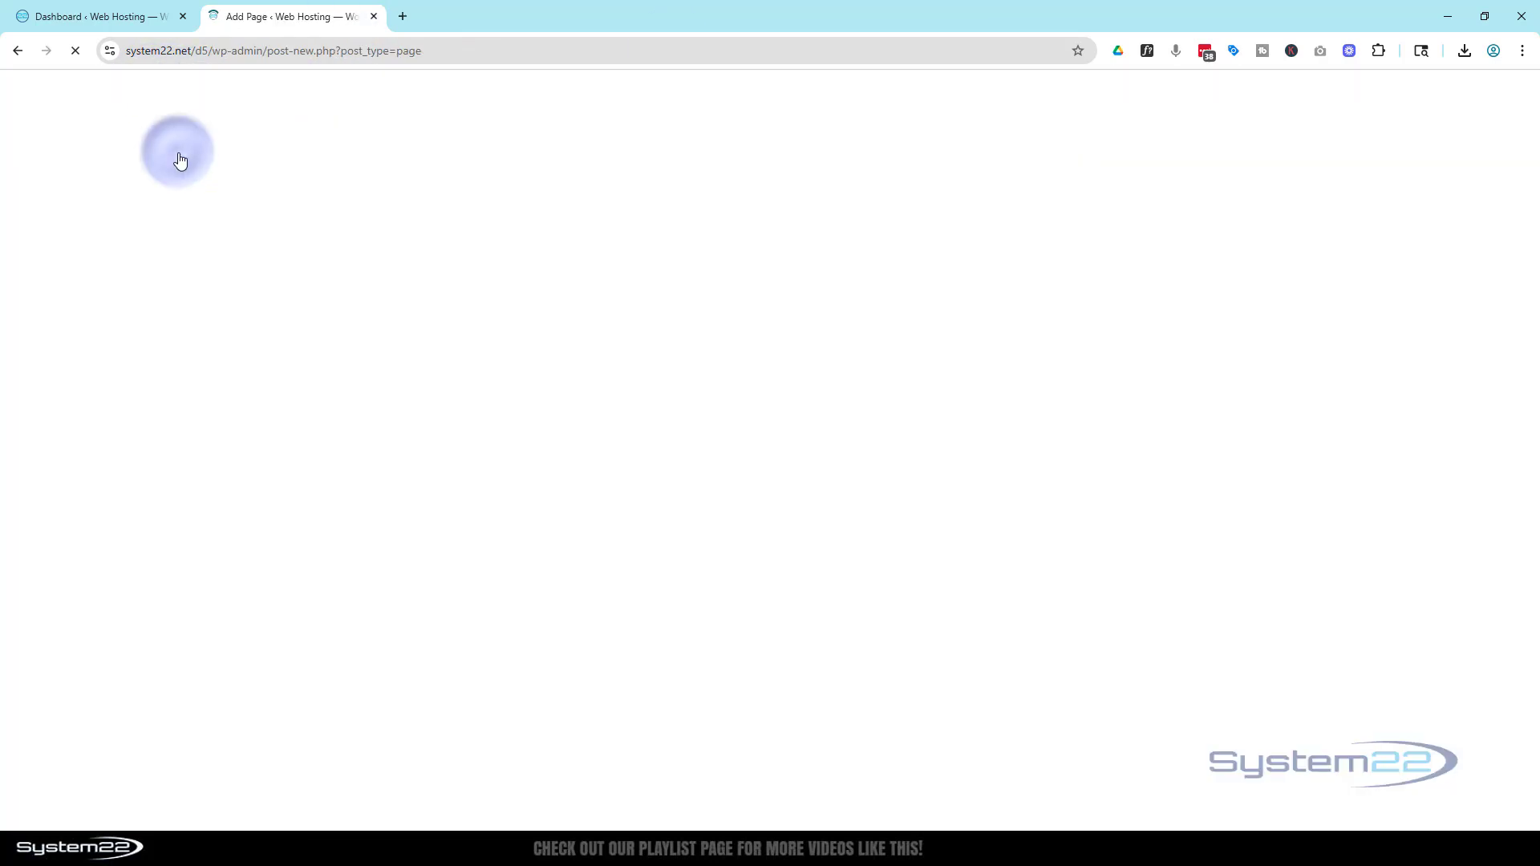
pyautogui.write('Loops')
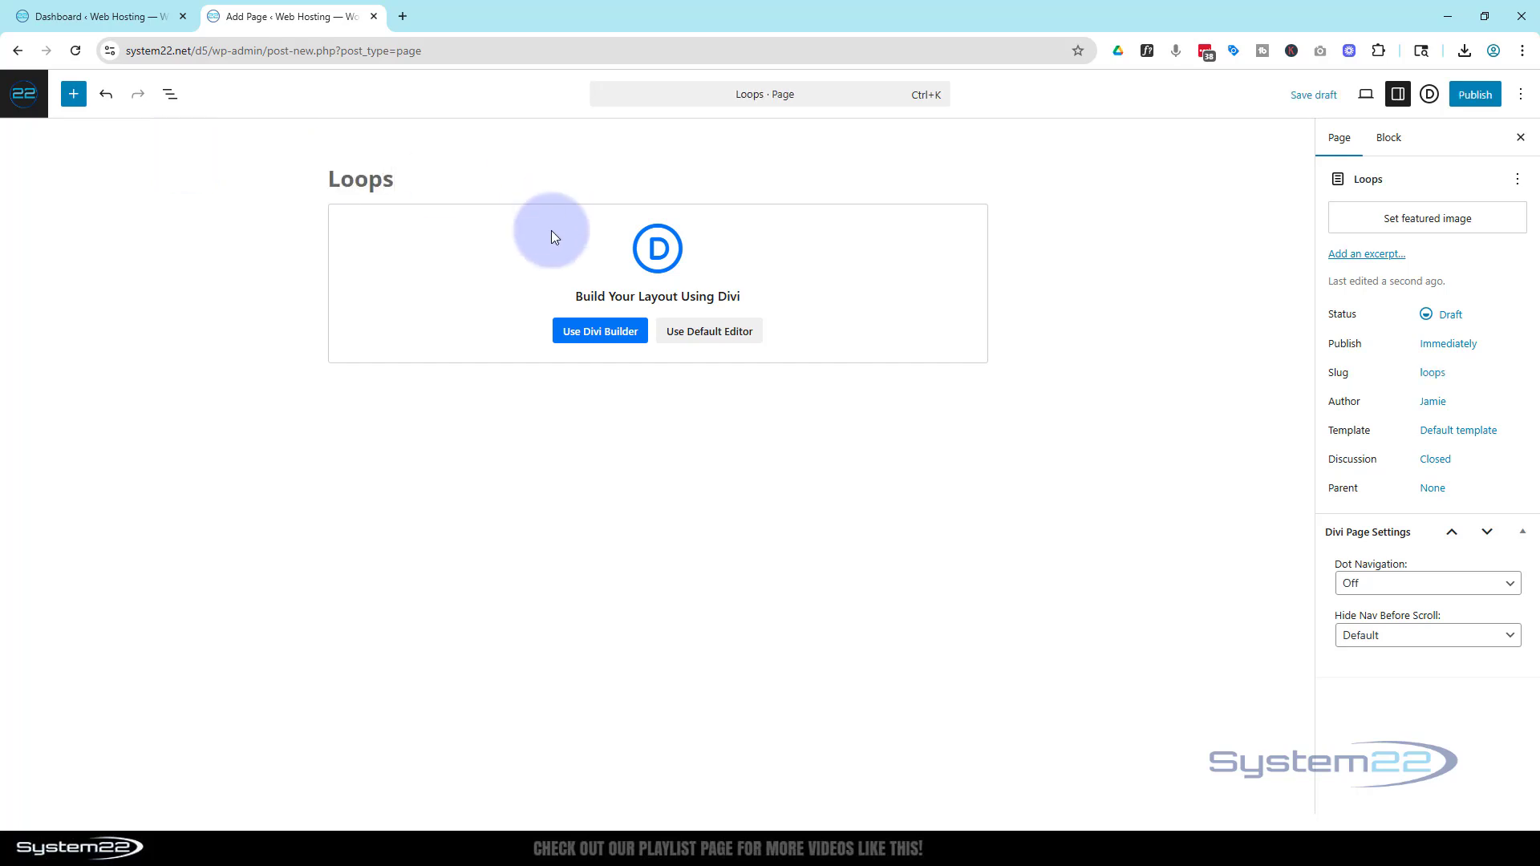
pyautogui.click(575, 337)
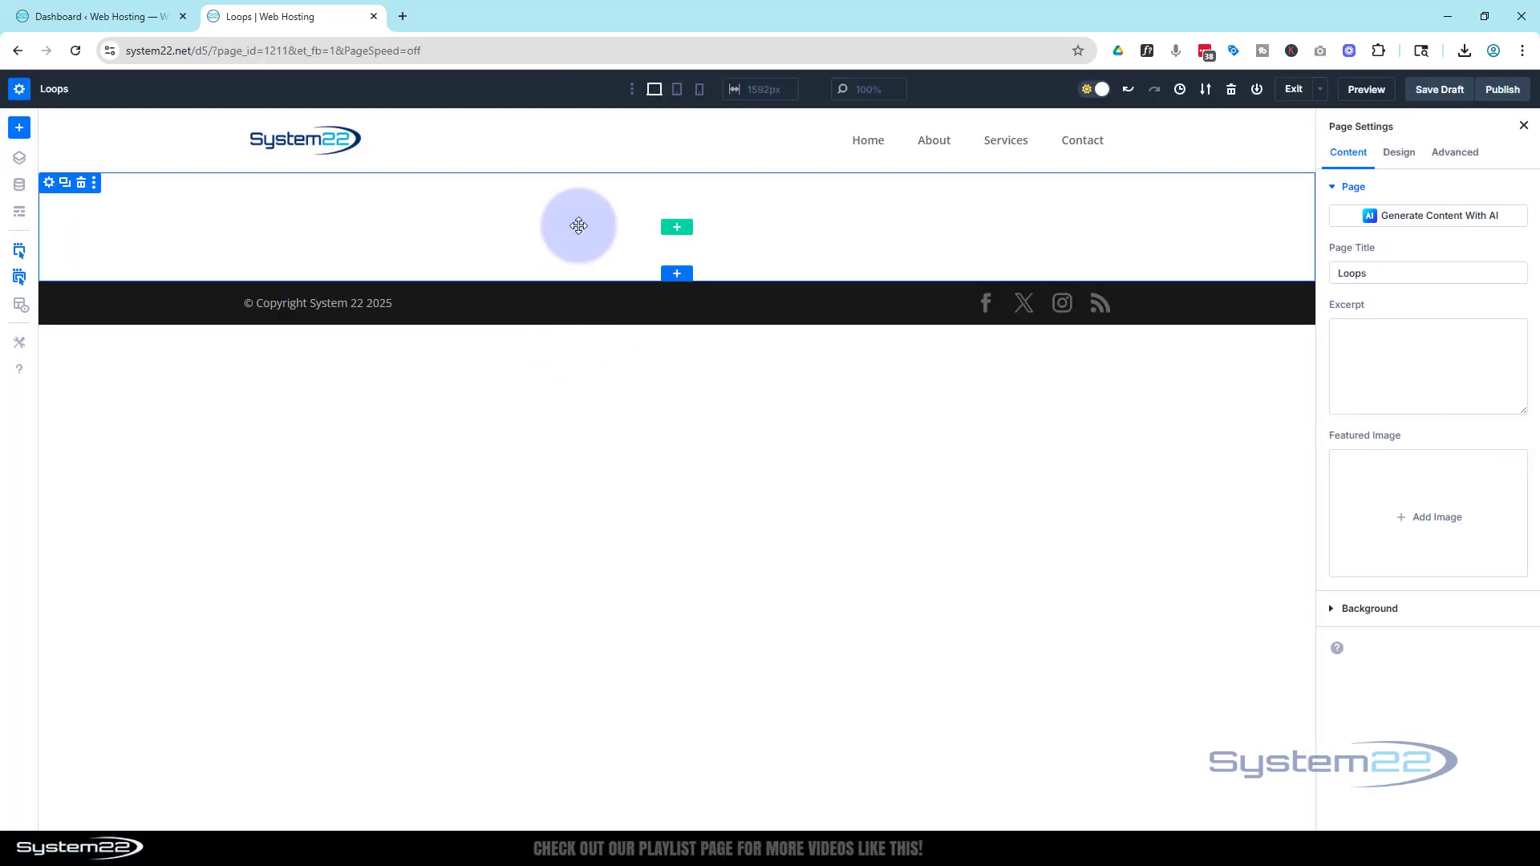
# - Insert a row with three equal columns and add a Group module to its first column
pyautogui.click(676, 230)
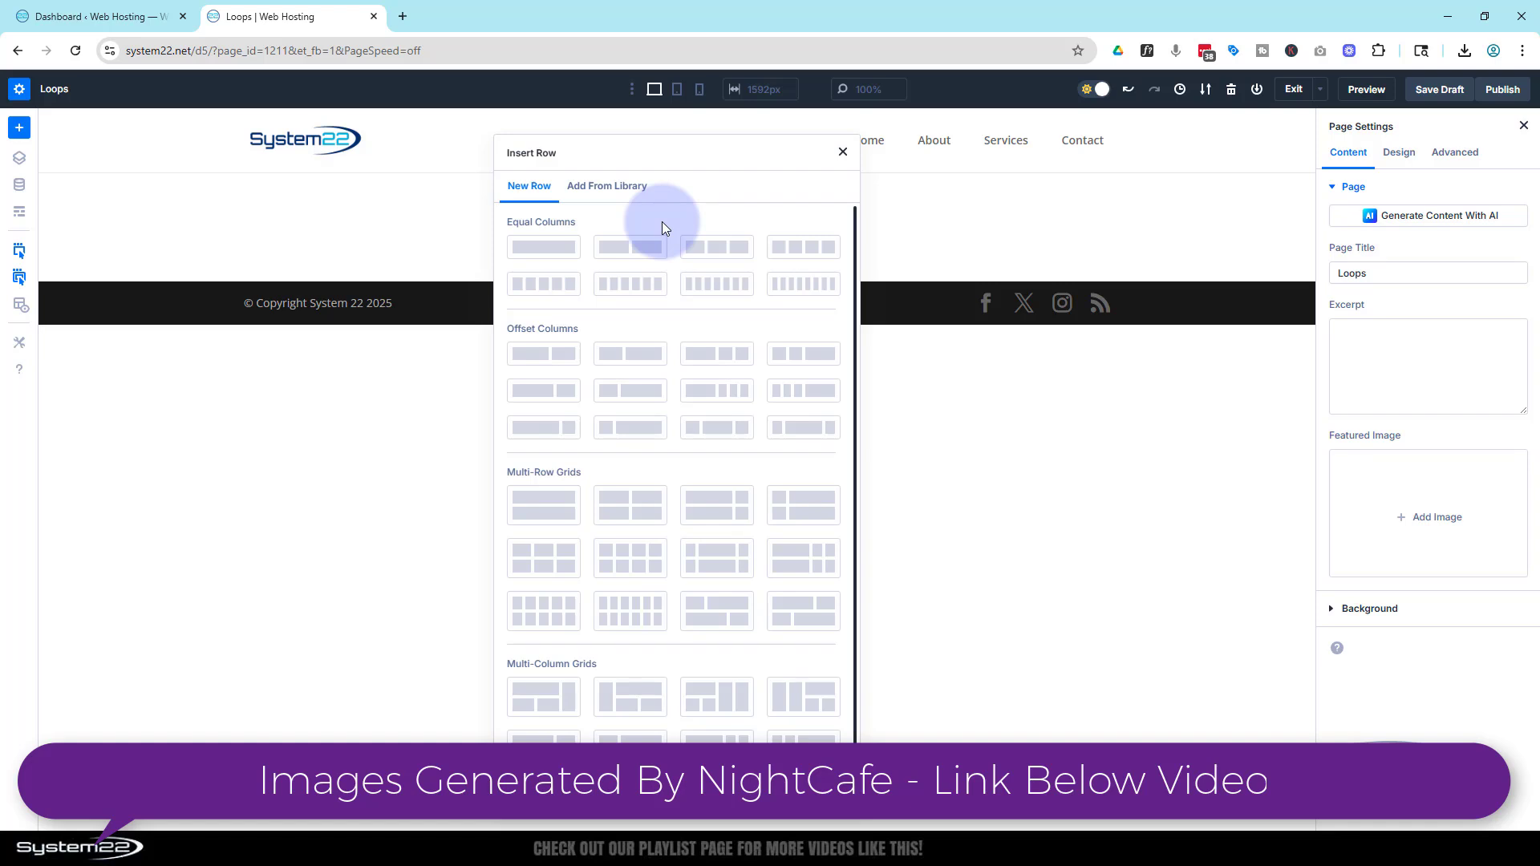
pyautogui.click(719, 255)
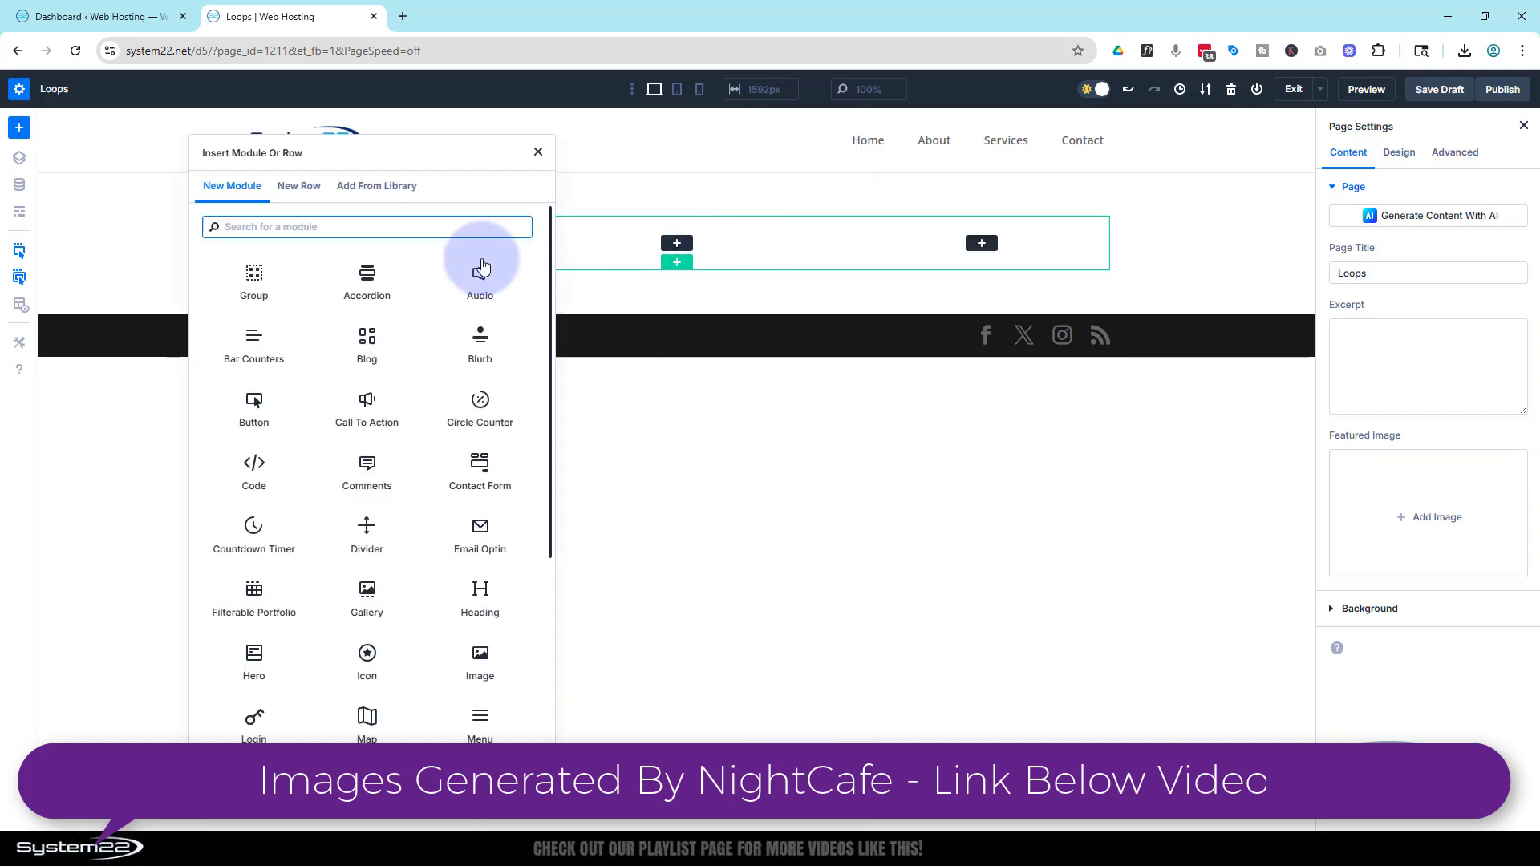
pyautogui.click(257, 277)
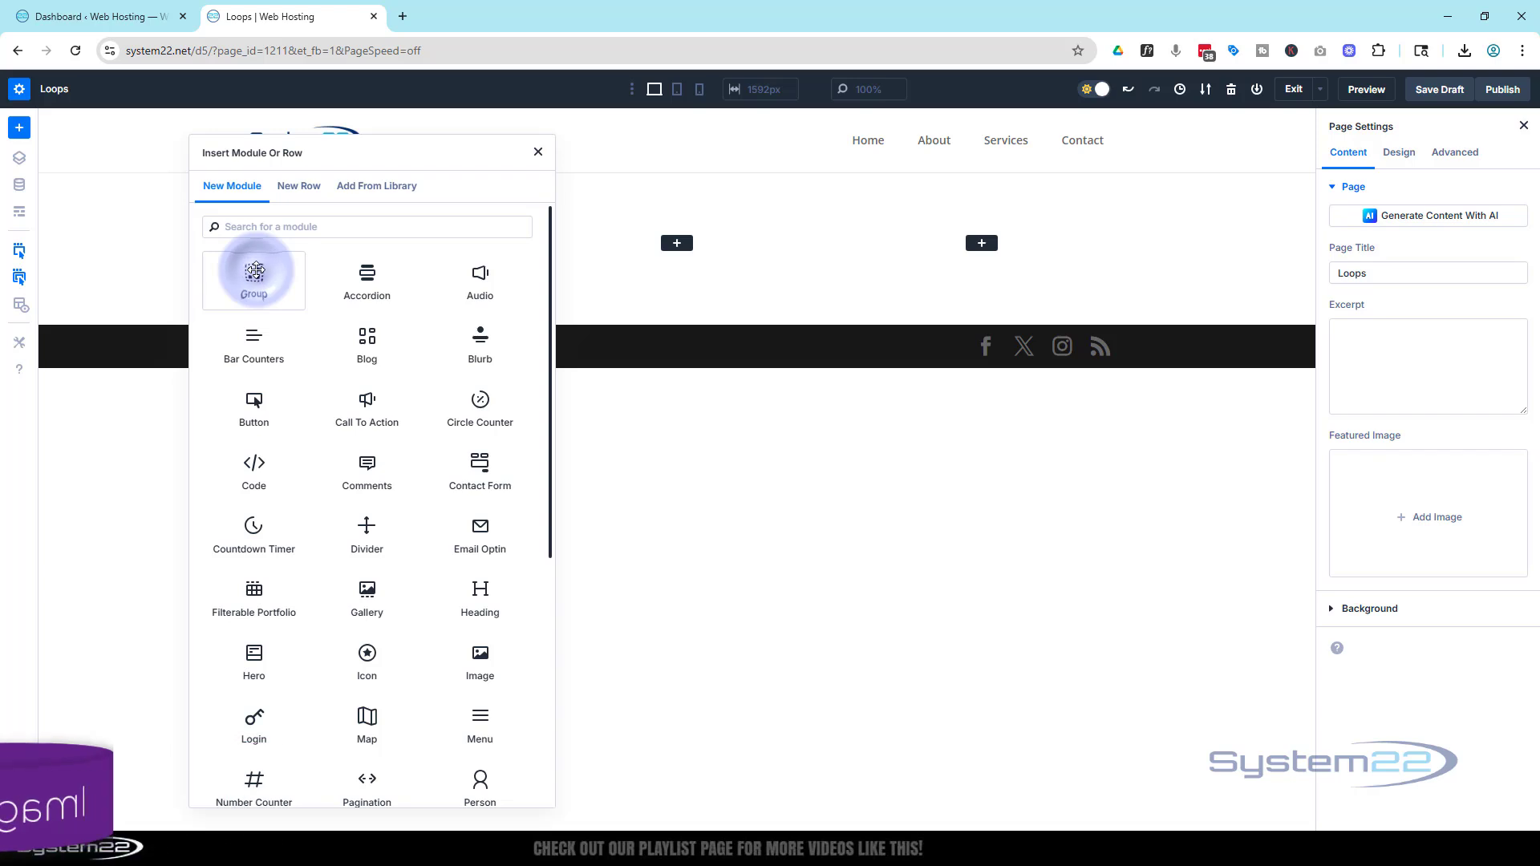
pyautogui.click(600, 250)
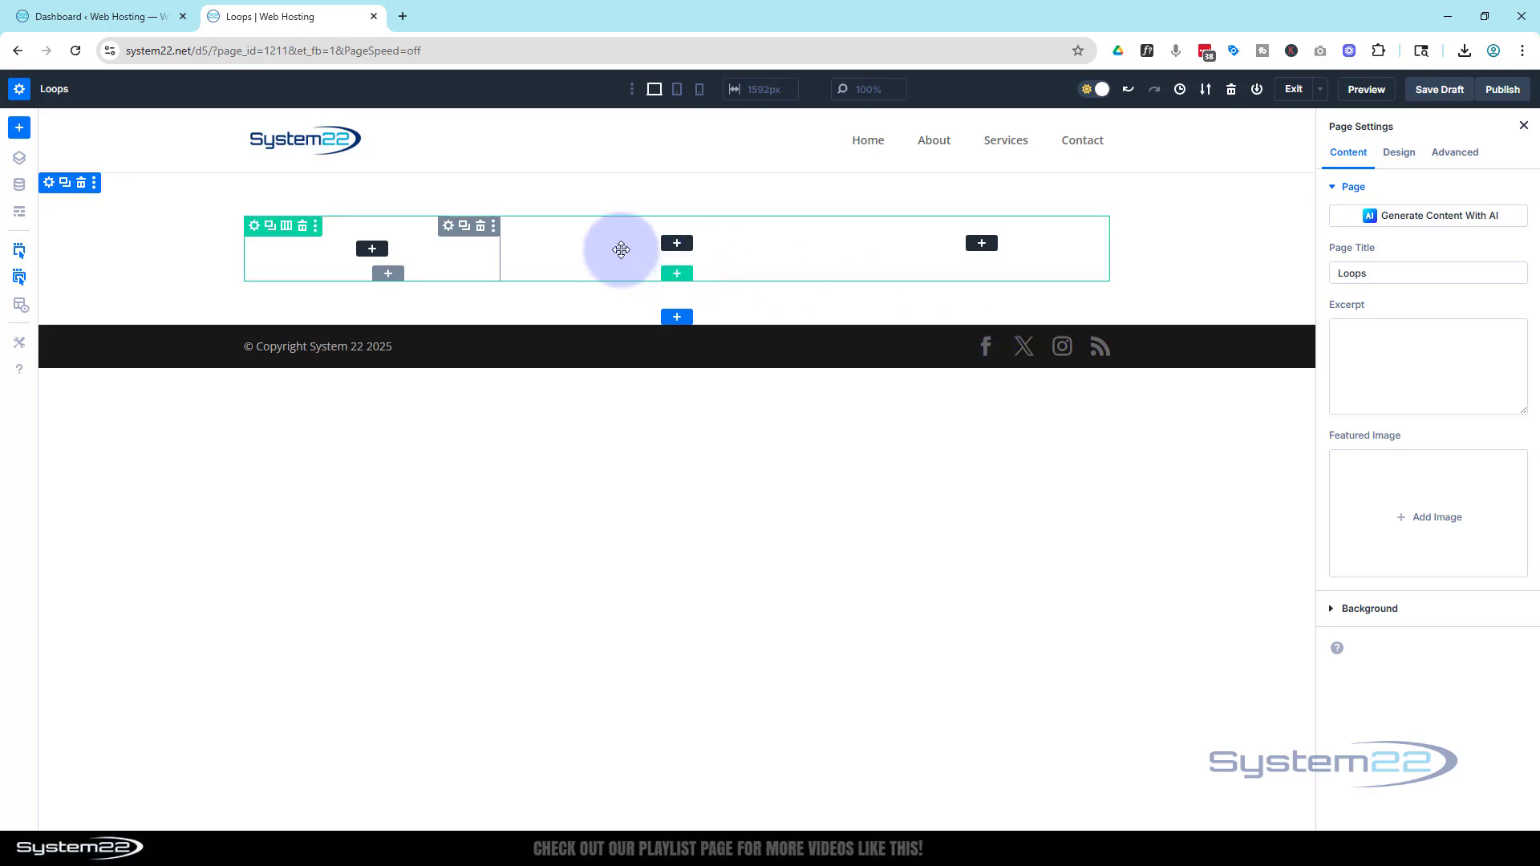
pyautogui.moveTo(494, 243); pyautogui.dragTo(415, 364)
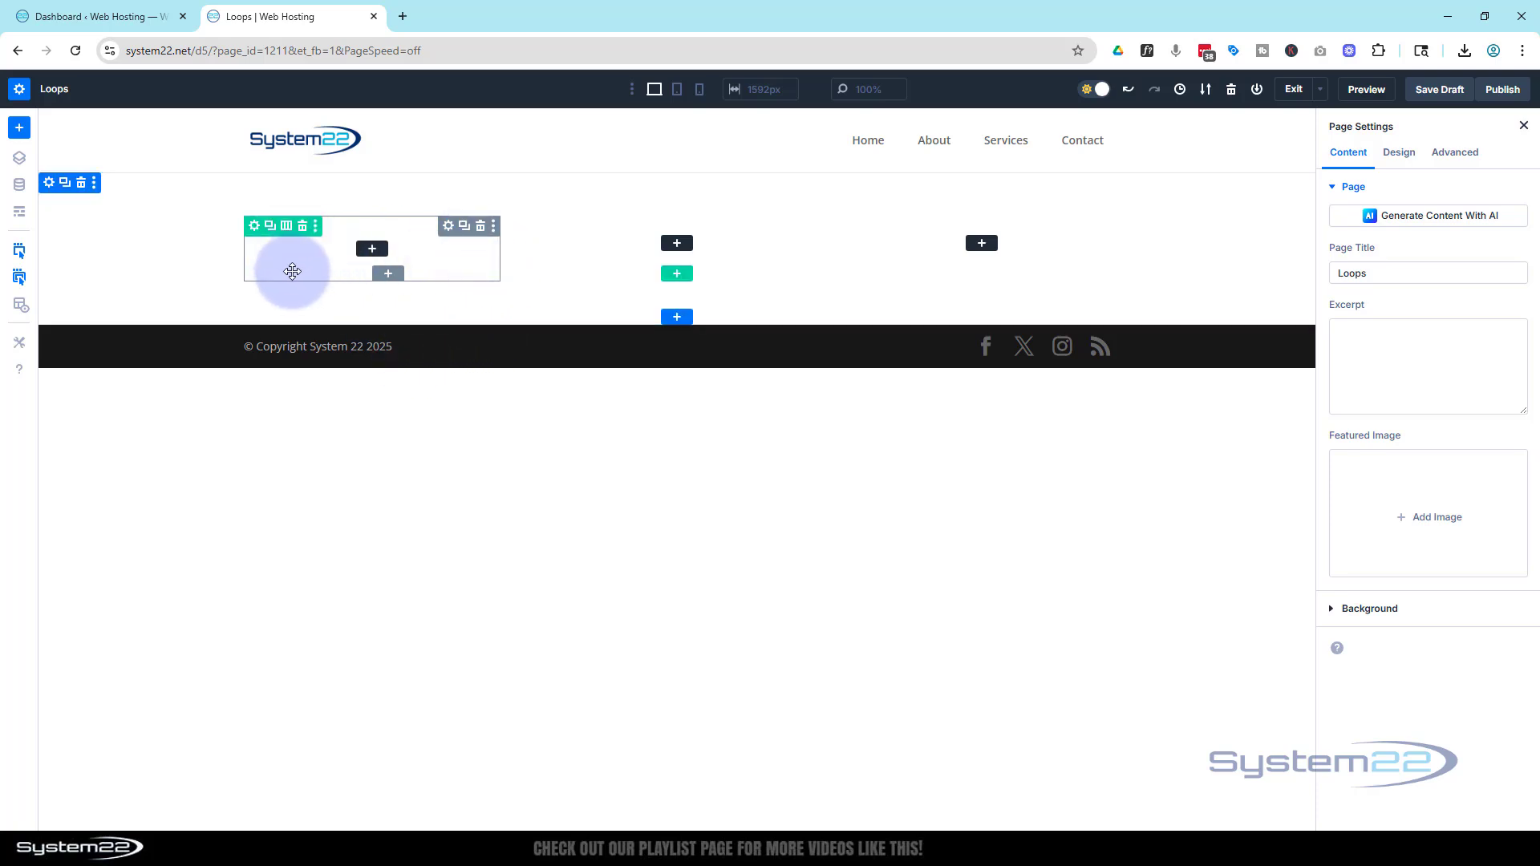
# - Add an Image module inside the first column's group and a Heading module beneath it
pyautogui.click(372, 251)
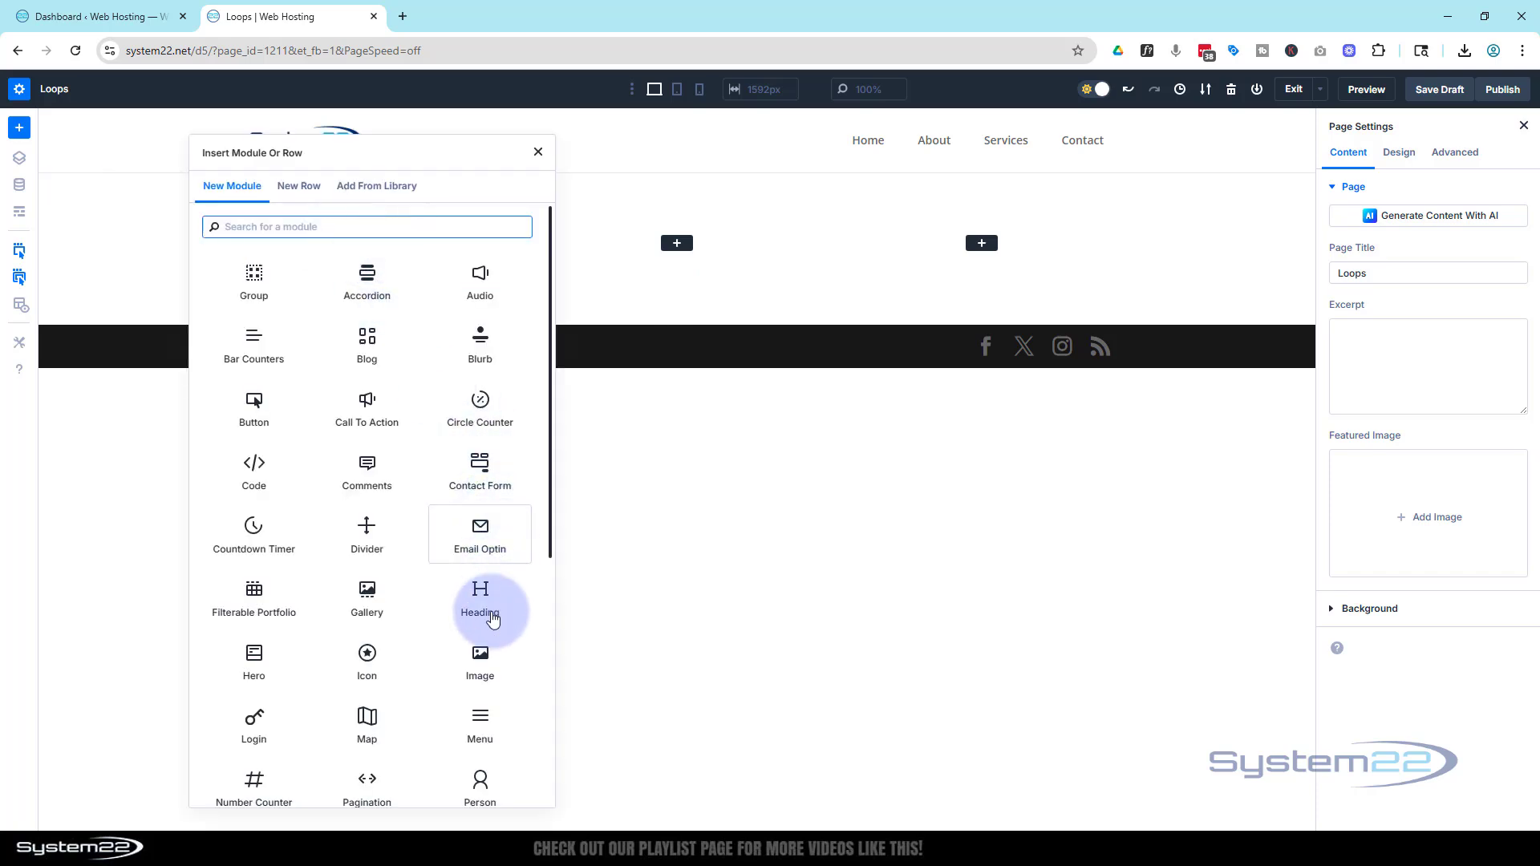
pyautogui.click(486, 661)
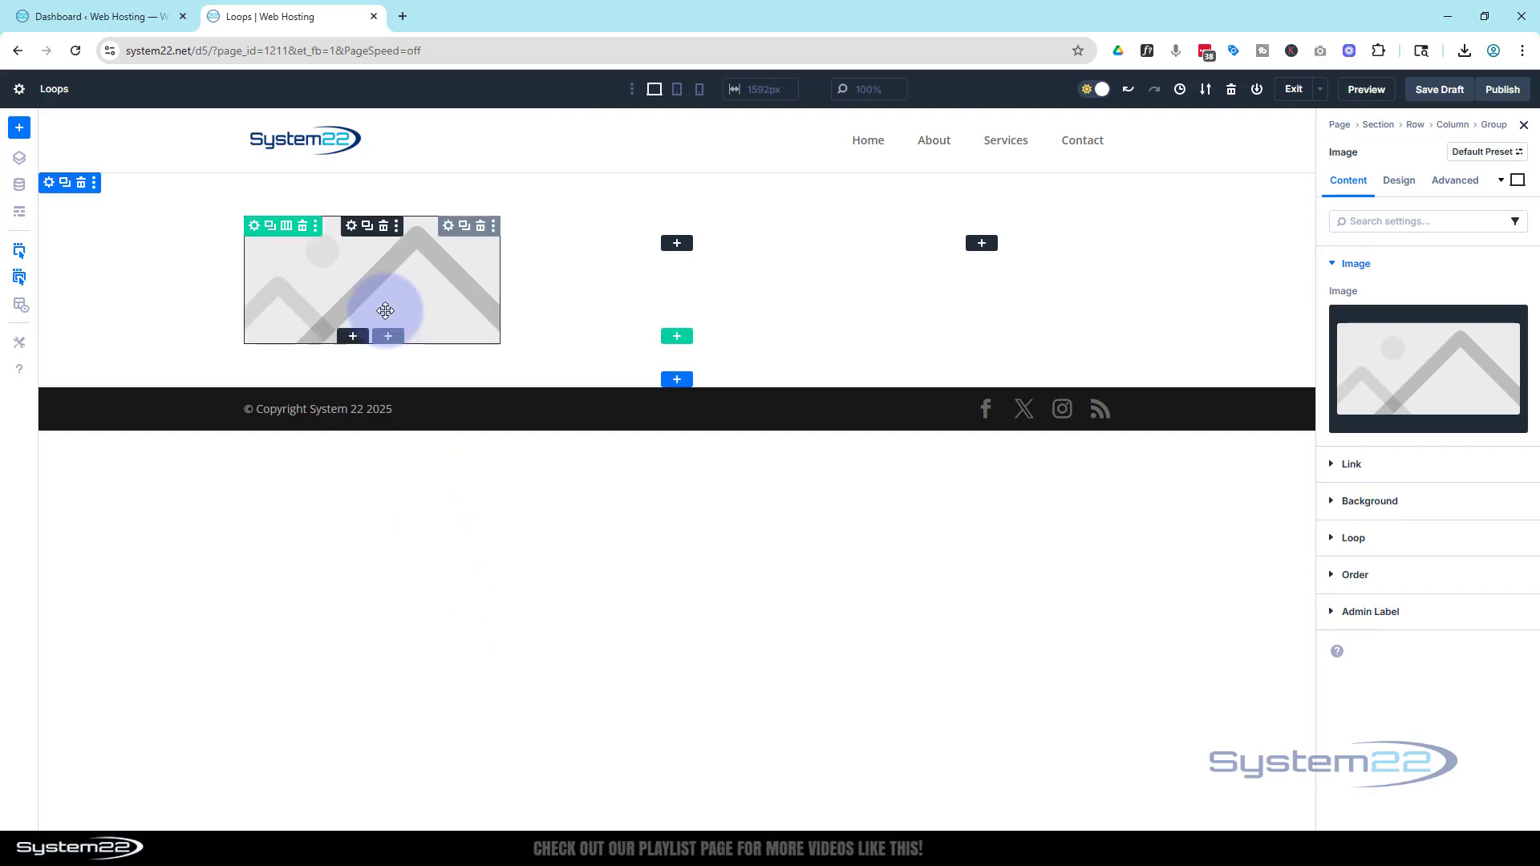
pyautogui.click(353, 338)
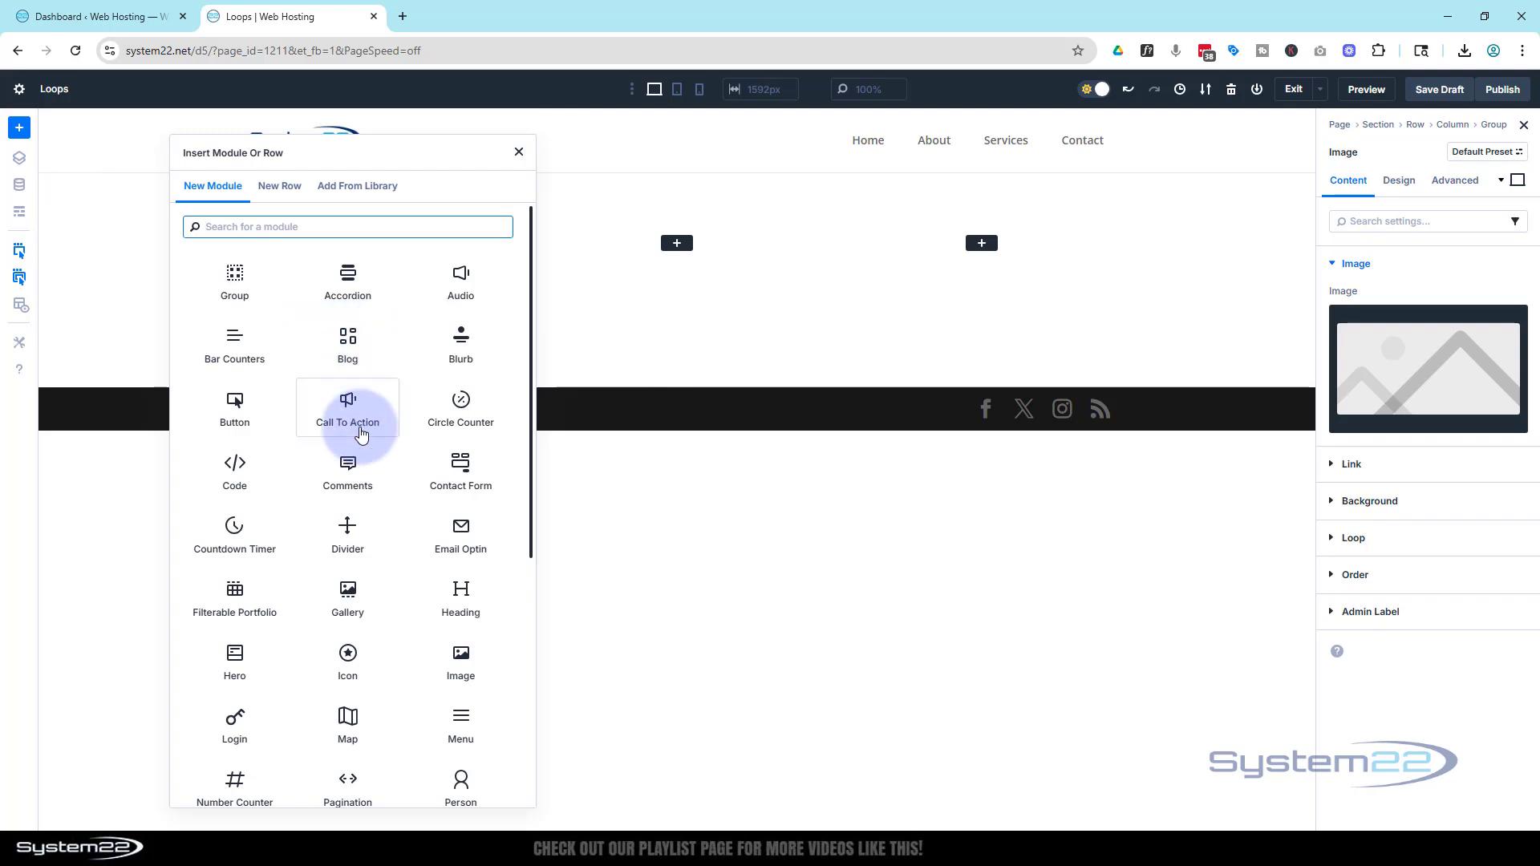
pyautogui.click(460, 593)
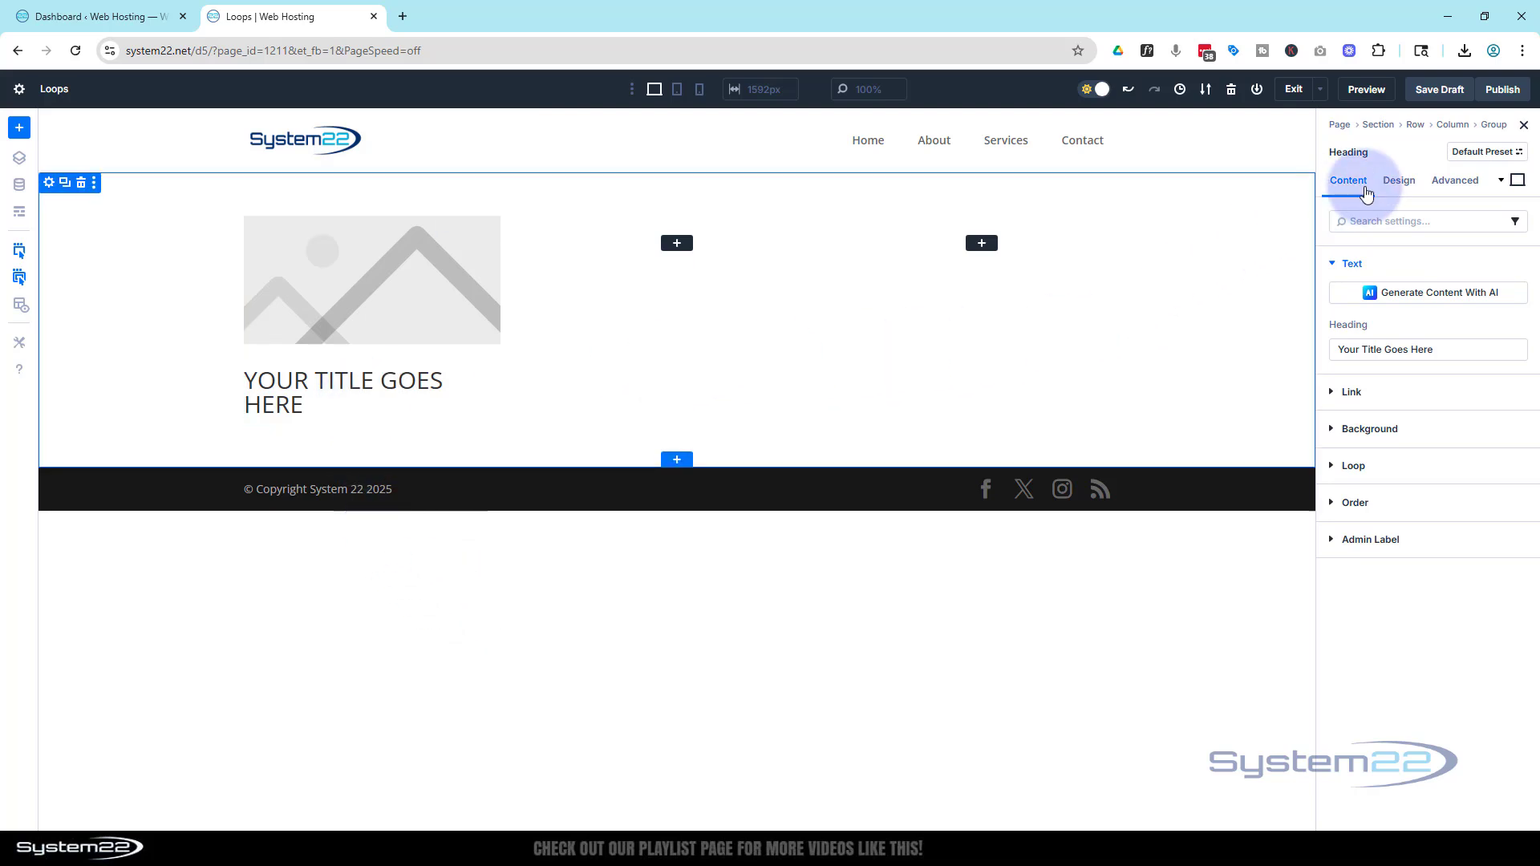
# - Style the heading as level H3 with centered alignment and the global Primary Color as its text color
pyautogui.click(1398, 180)
pyautogui.click(1402, 304)
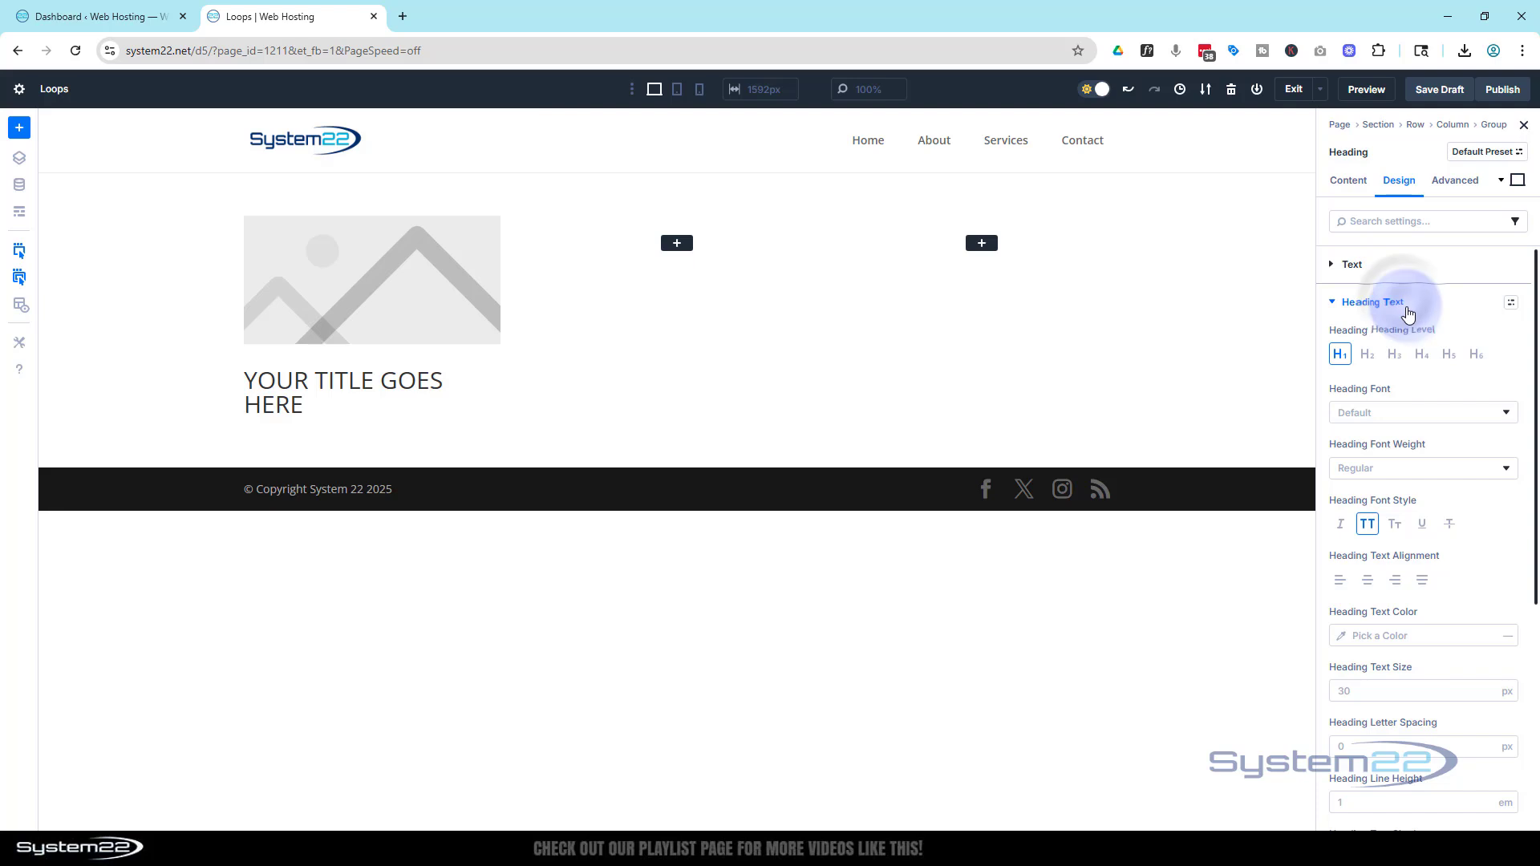
pyautogui.click(1340, 357)
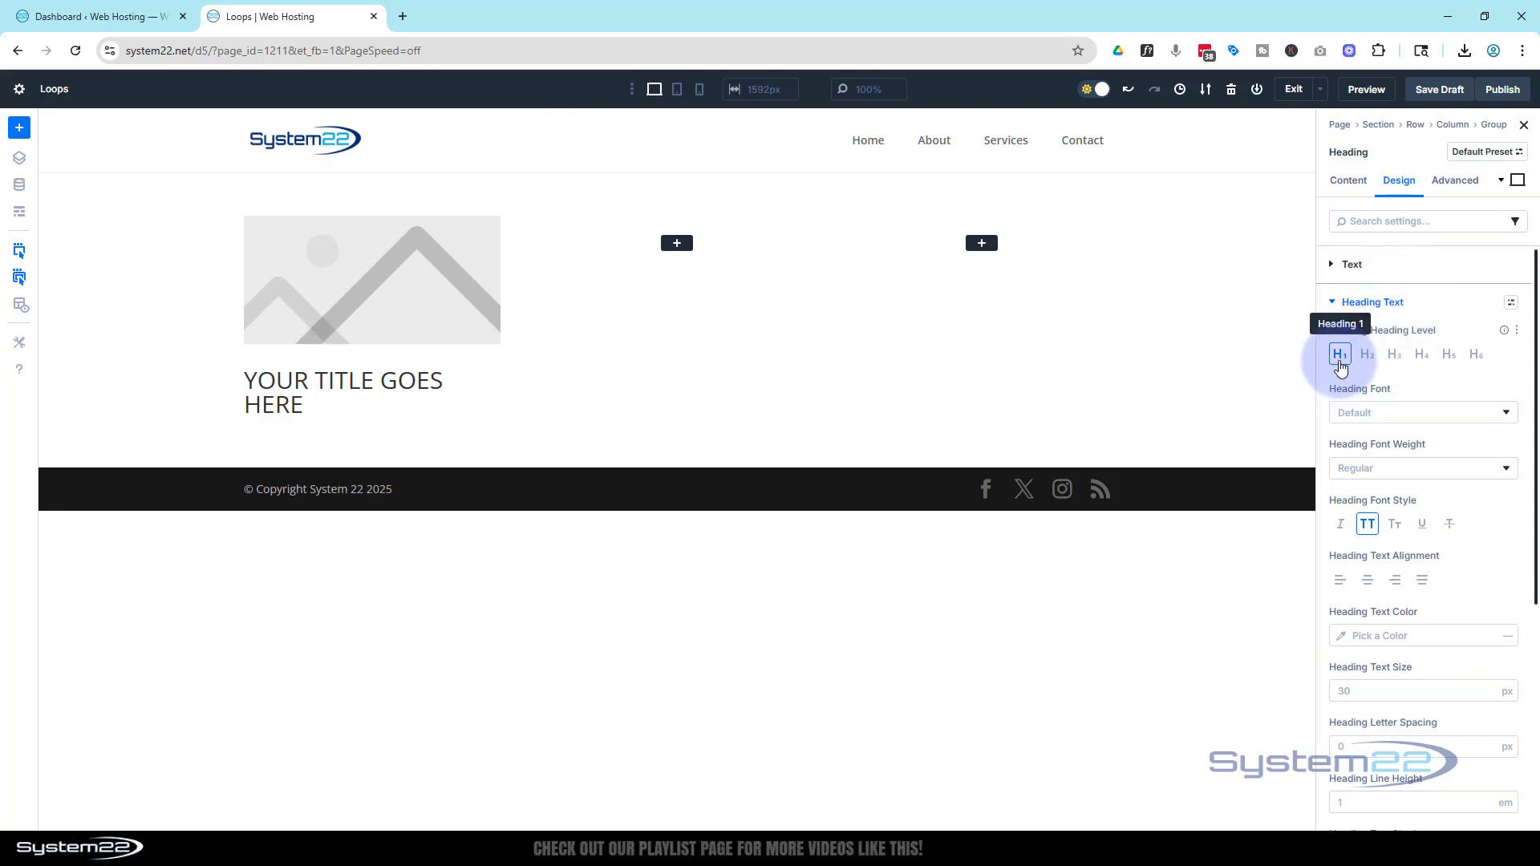
pyautogui.click(1393, 357)
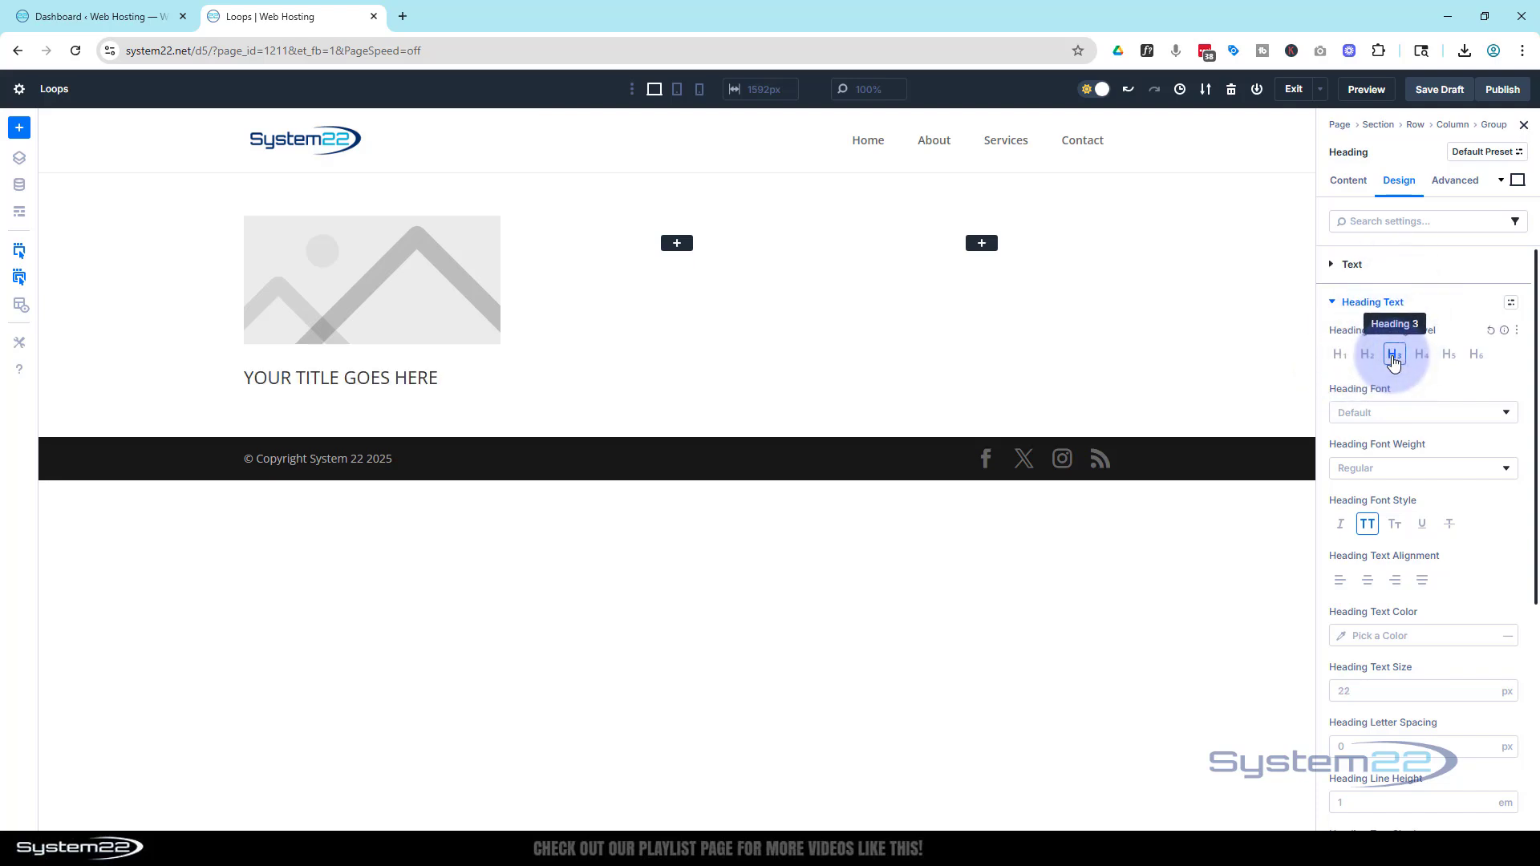
pyautogui.click(1375, 473)
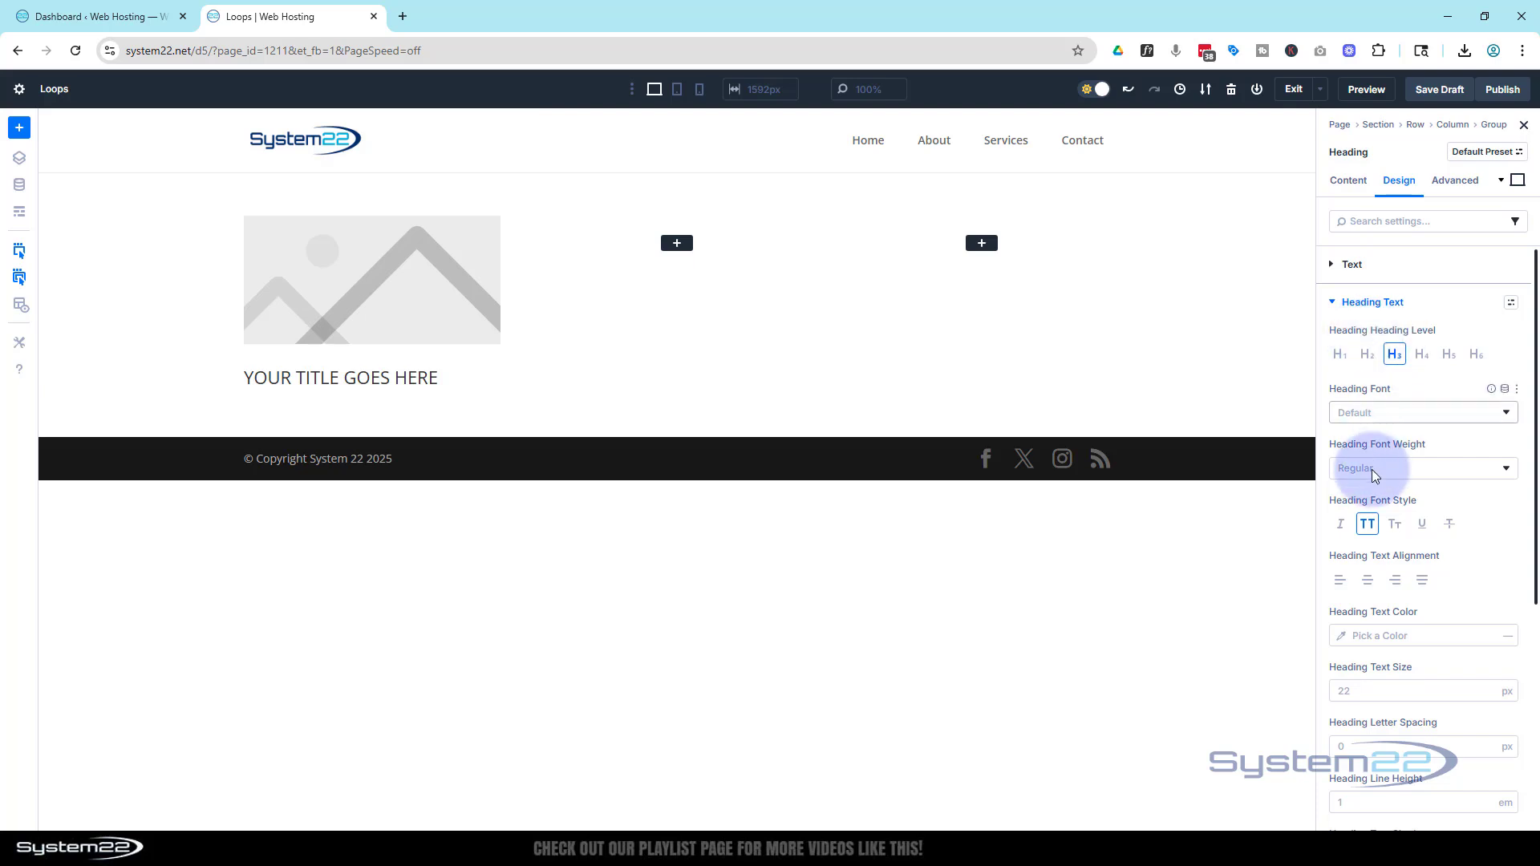
pyautogui.click(1367, 579)
pyautogui.click(1342, 640)
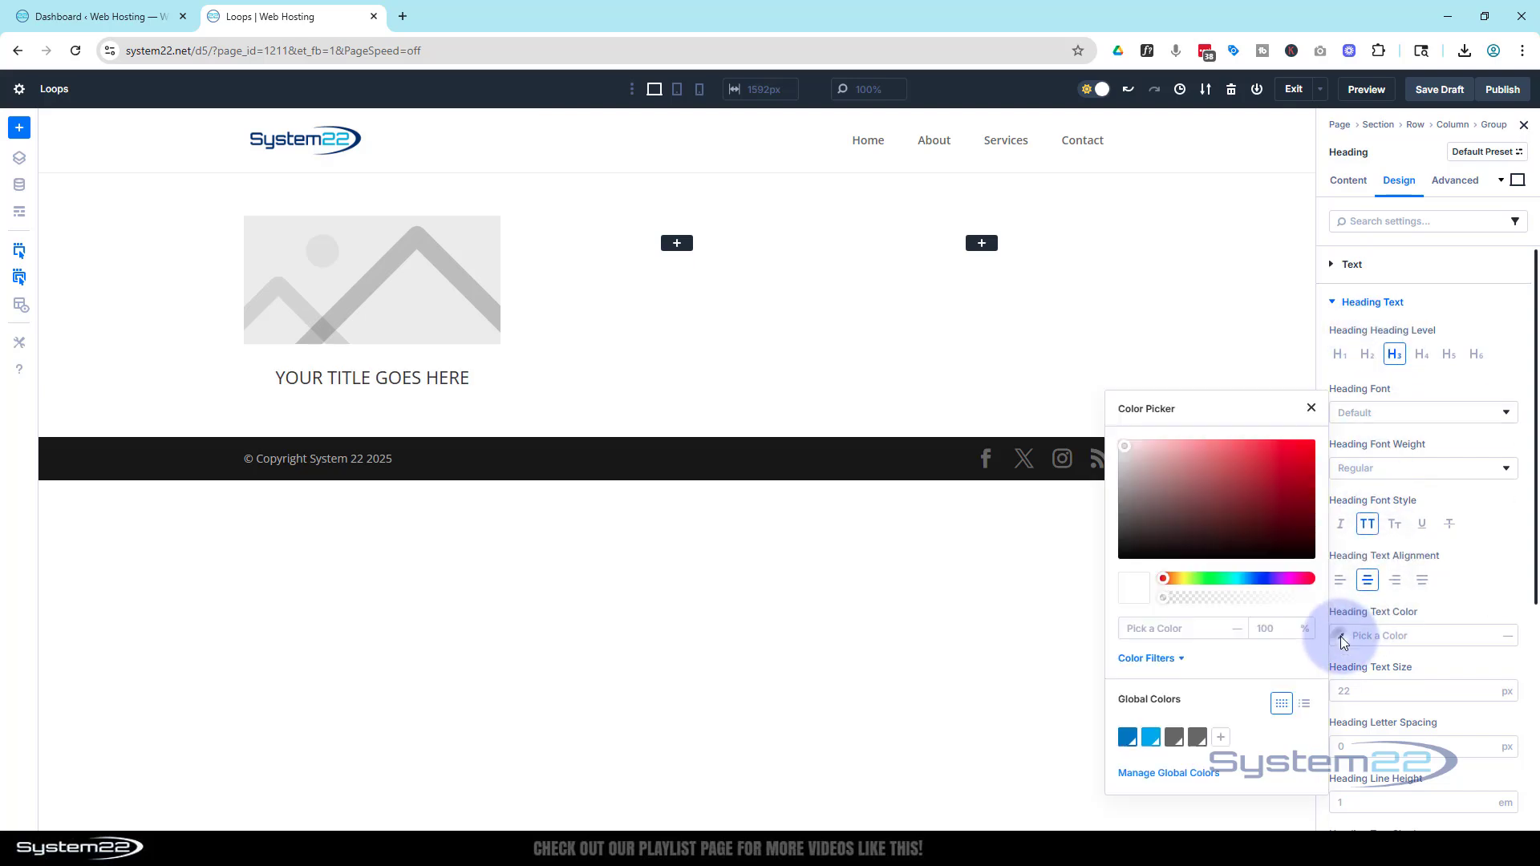
pyautogui.click(1128, 737)
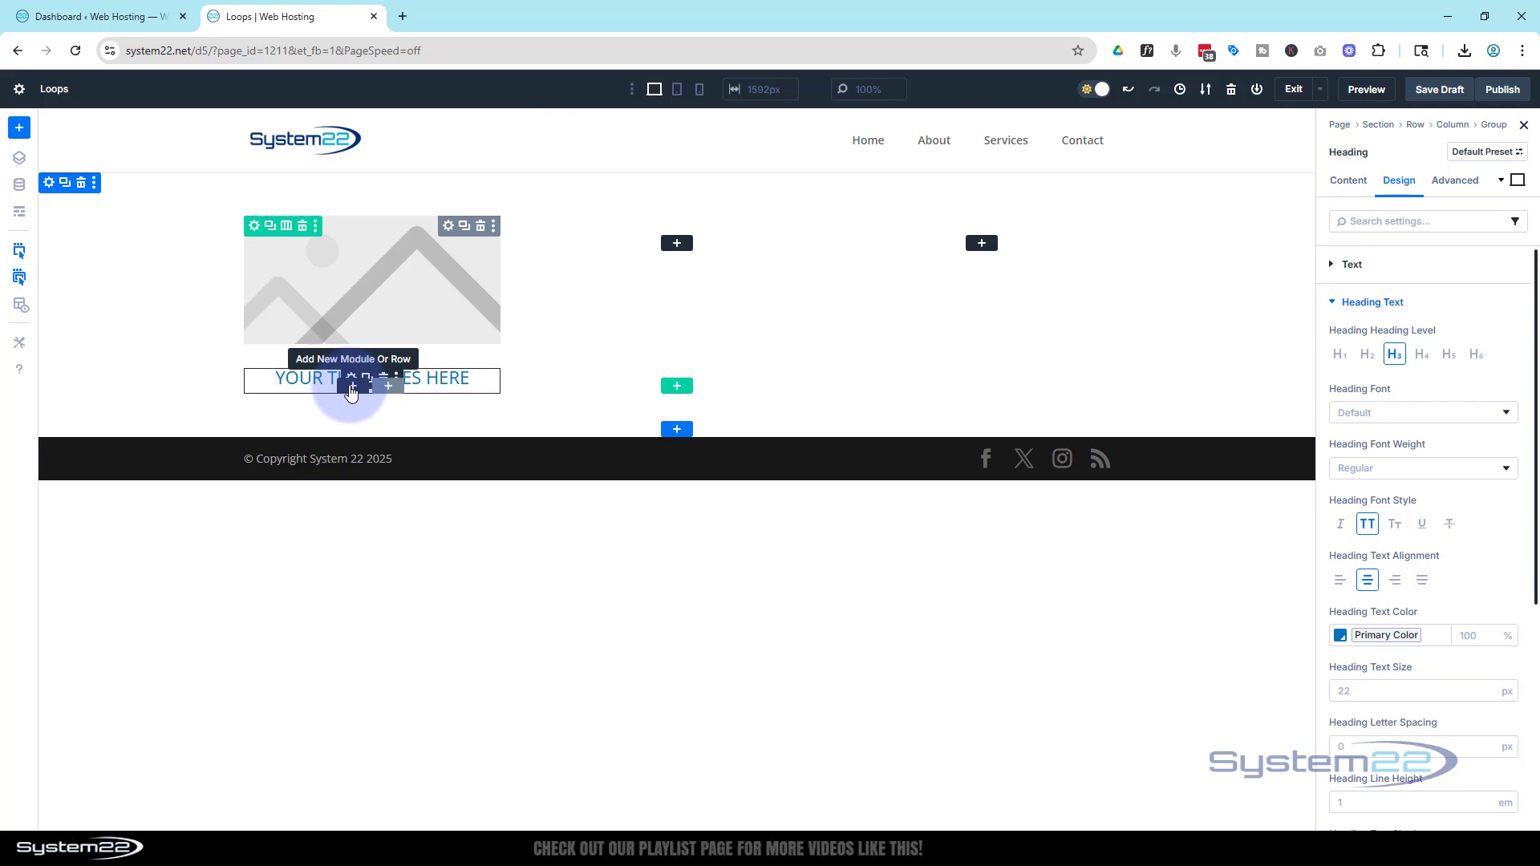
# - Add a Text module below the heading in the group
pyautogui.click(350, 389)
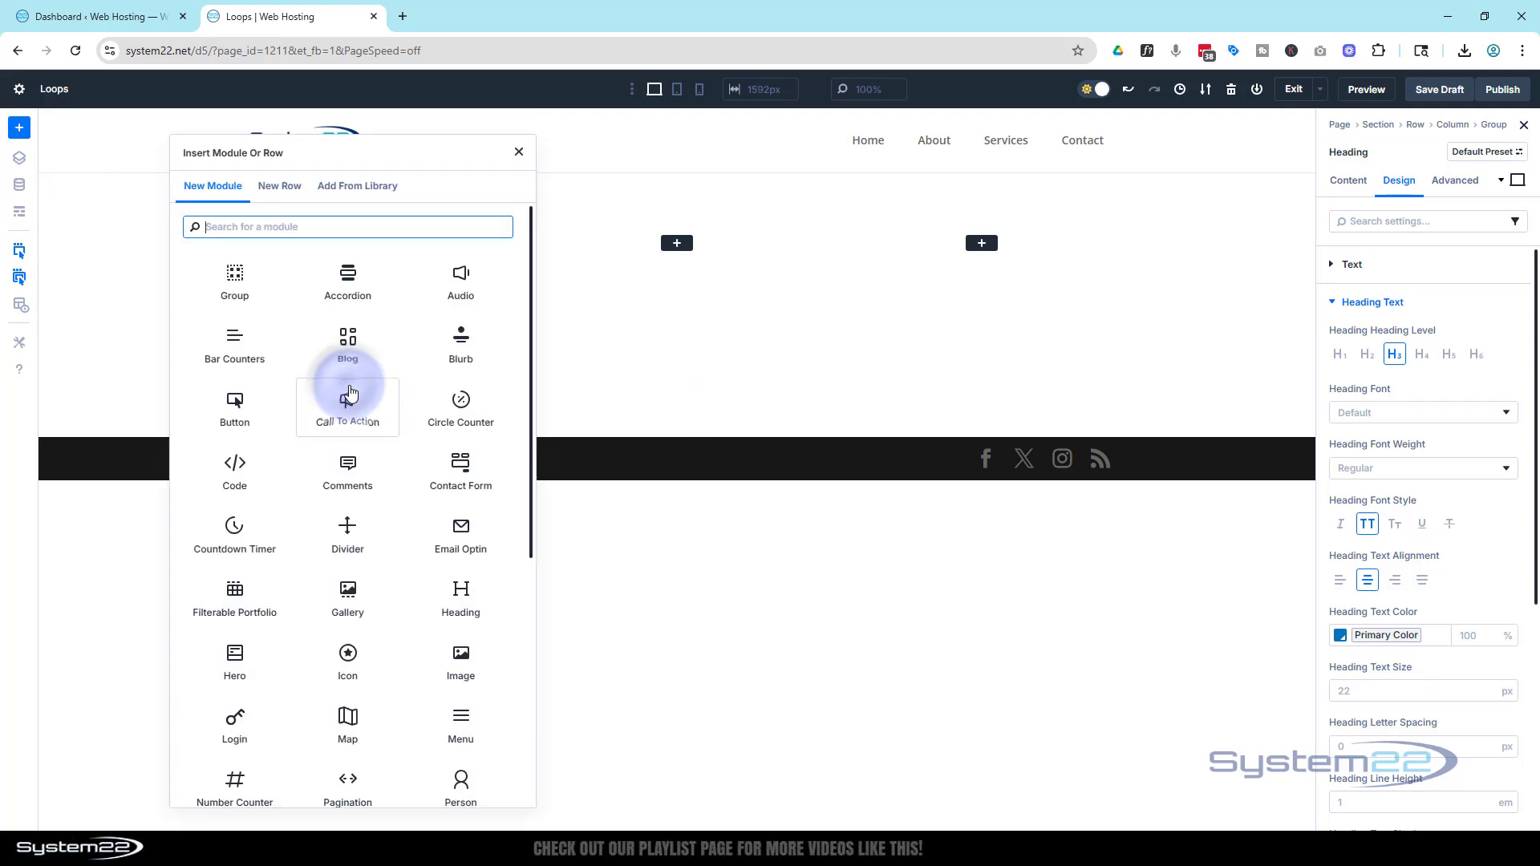
pyautogui.scroll(-5, 401, 395)
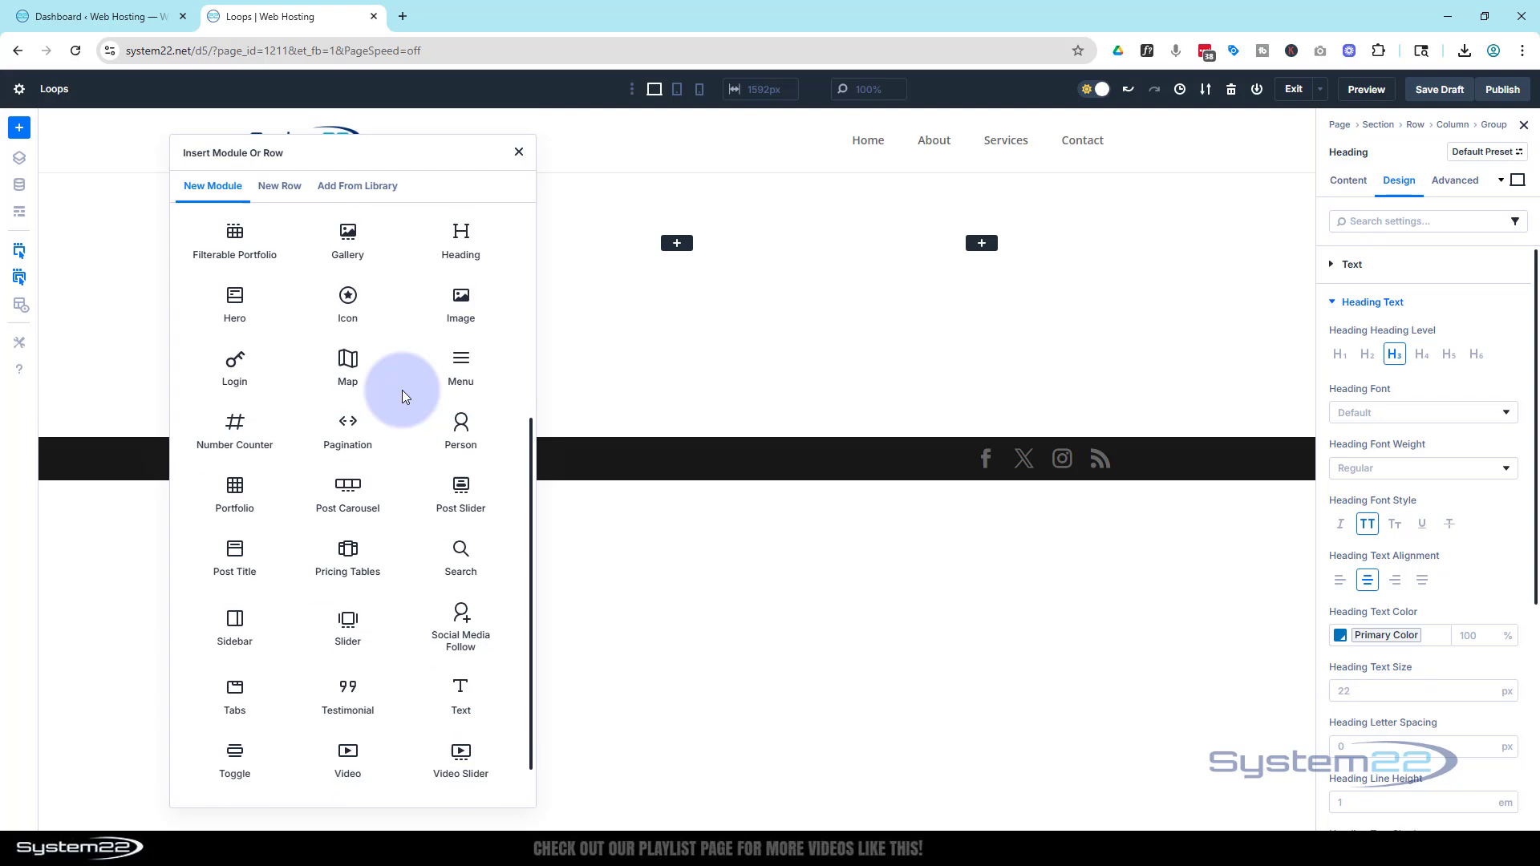
pyautogui.click(455, 636)
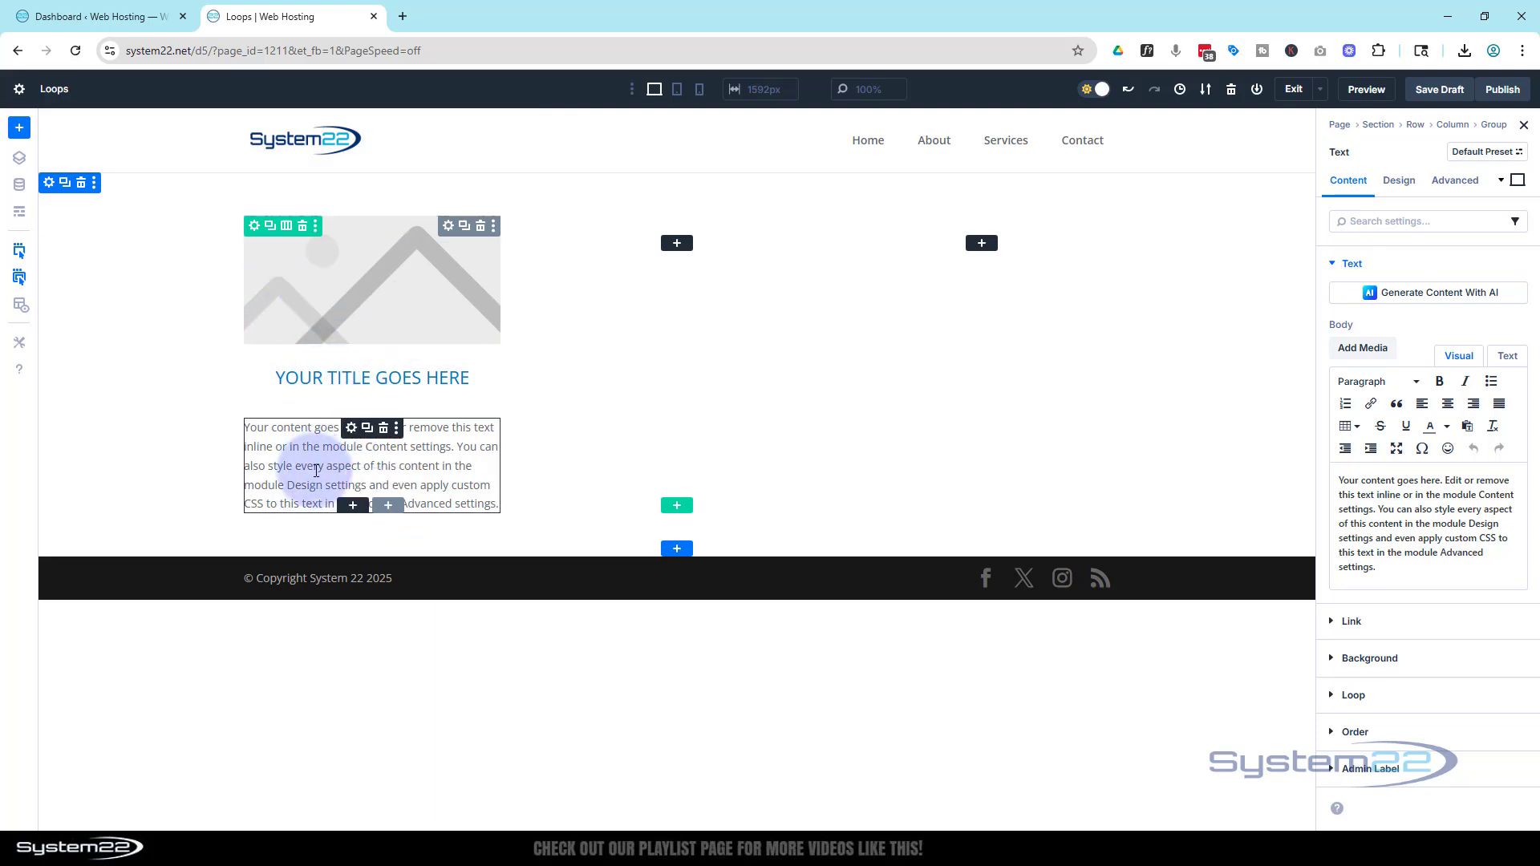
# - Add a Button module below the body text and label it "Details"
pyautogui.click(353, 507)
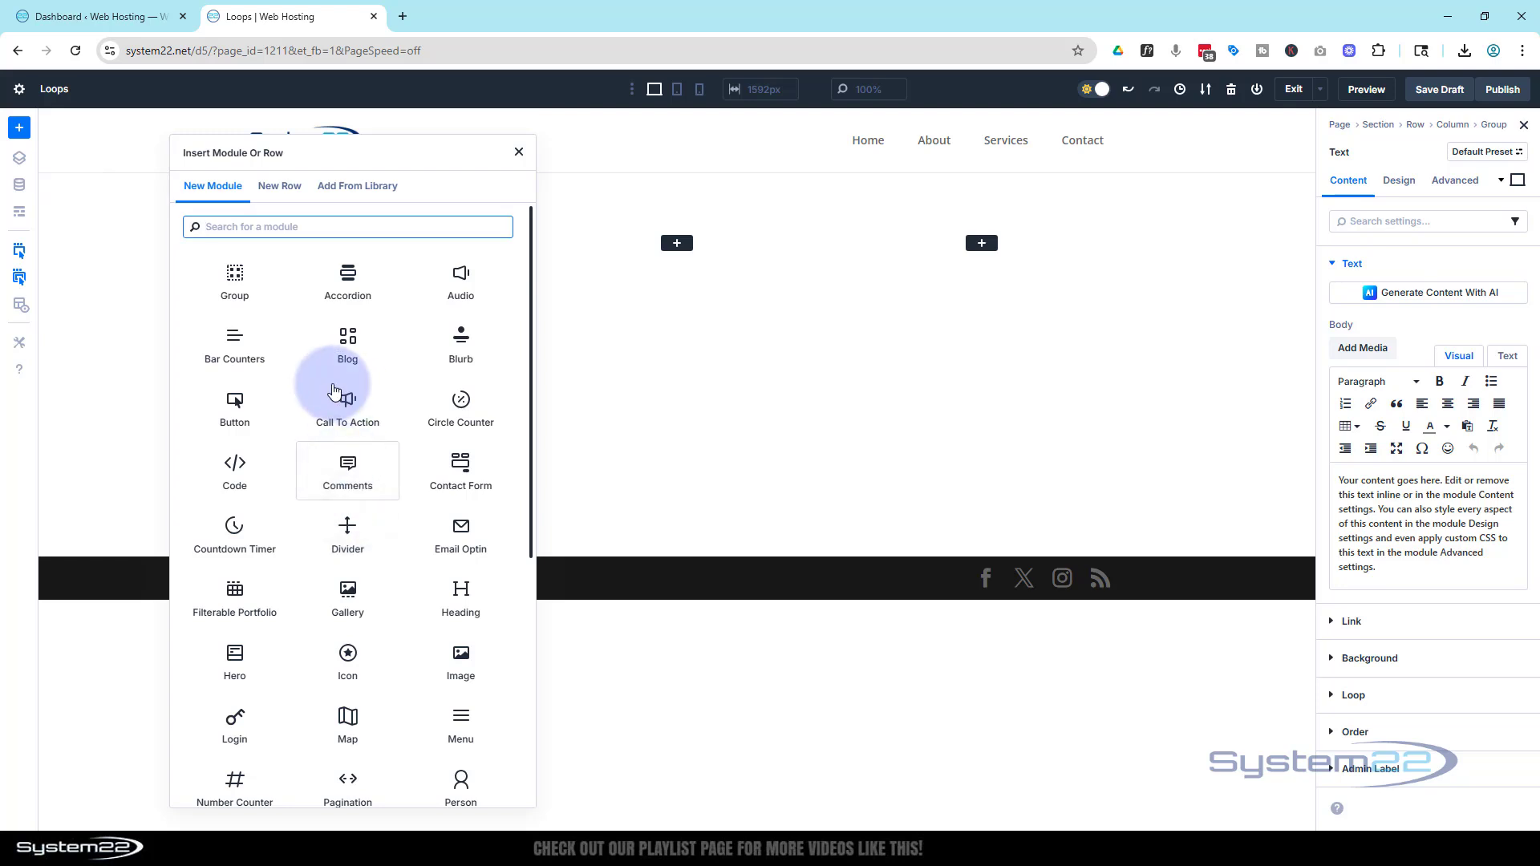
pyautogui.click(238, 406)
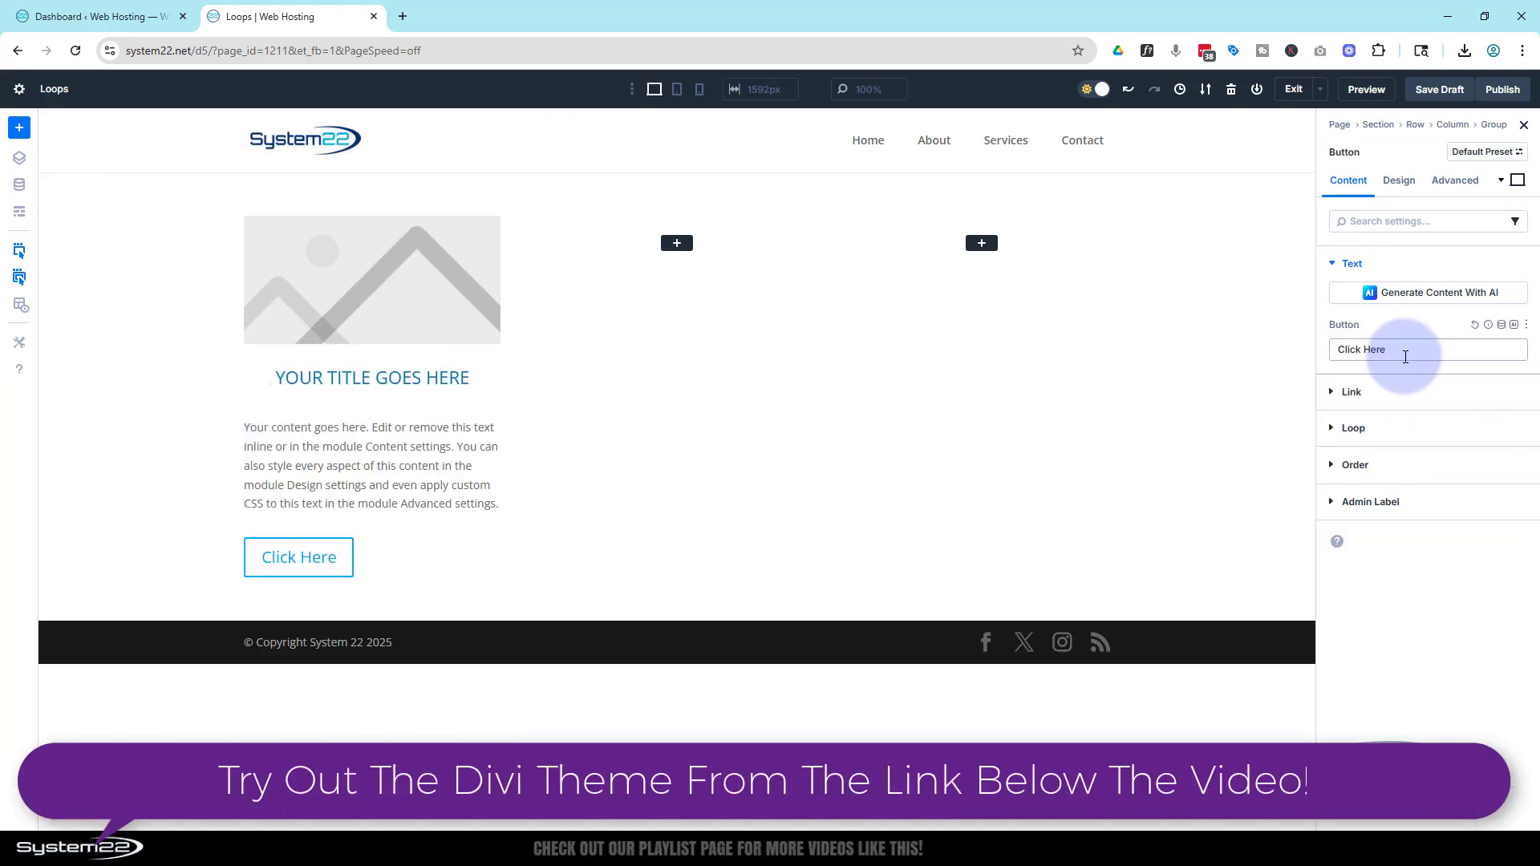
pyautogui.moveTo(1409, 351); pyautogui.dragTo(1331, 358)
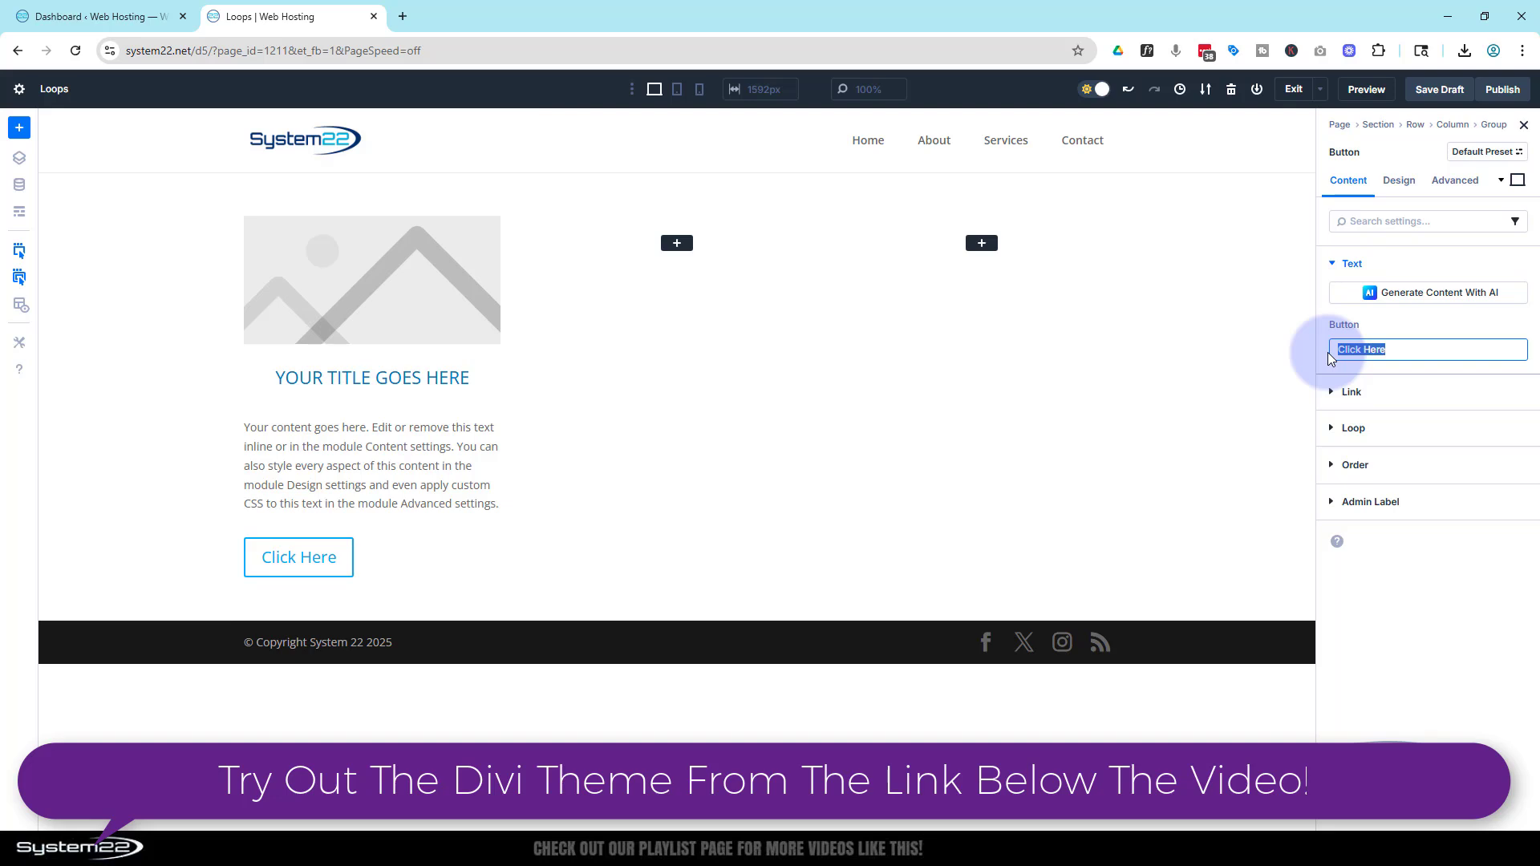
pyautogui.write('Details')
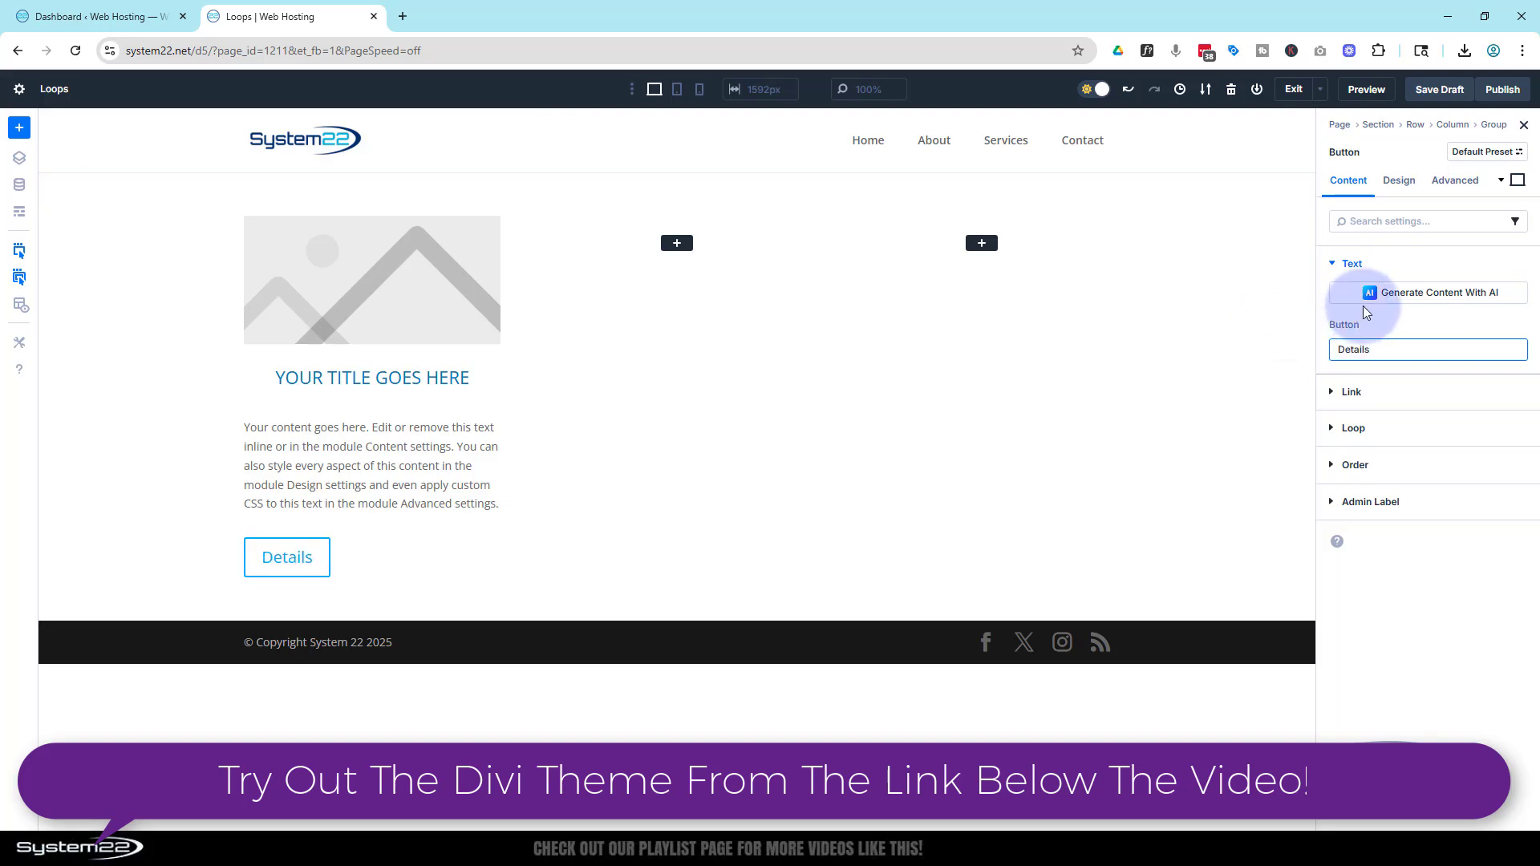
# - Enable custom styles for the Details button and set its background color to black (000000)
pyautogui.click(1399, 180)
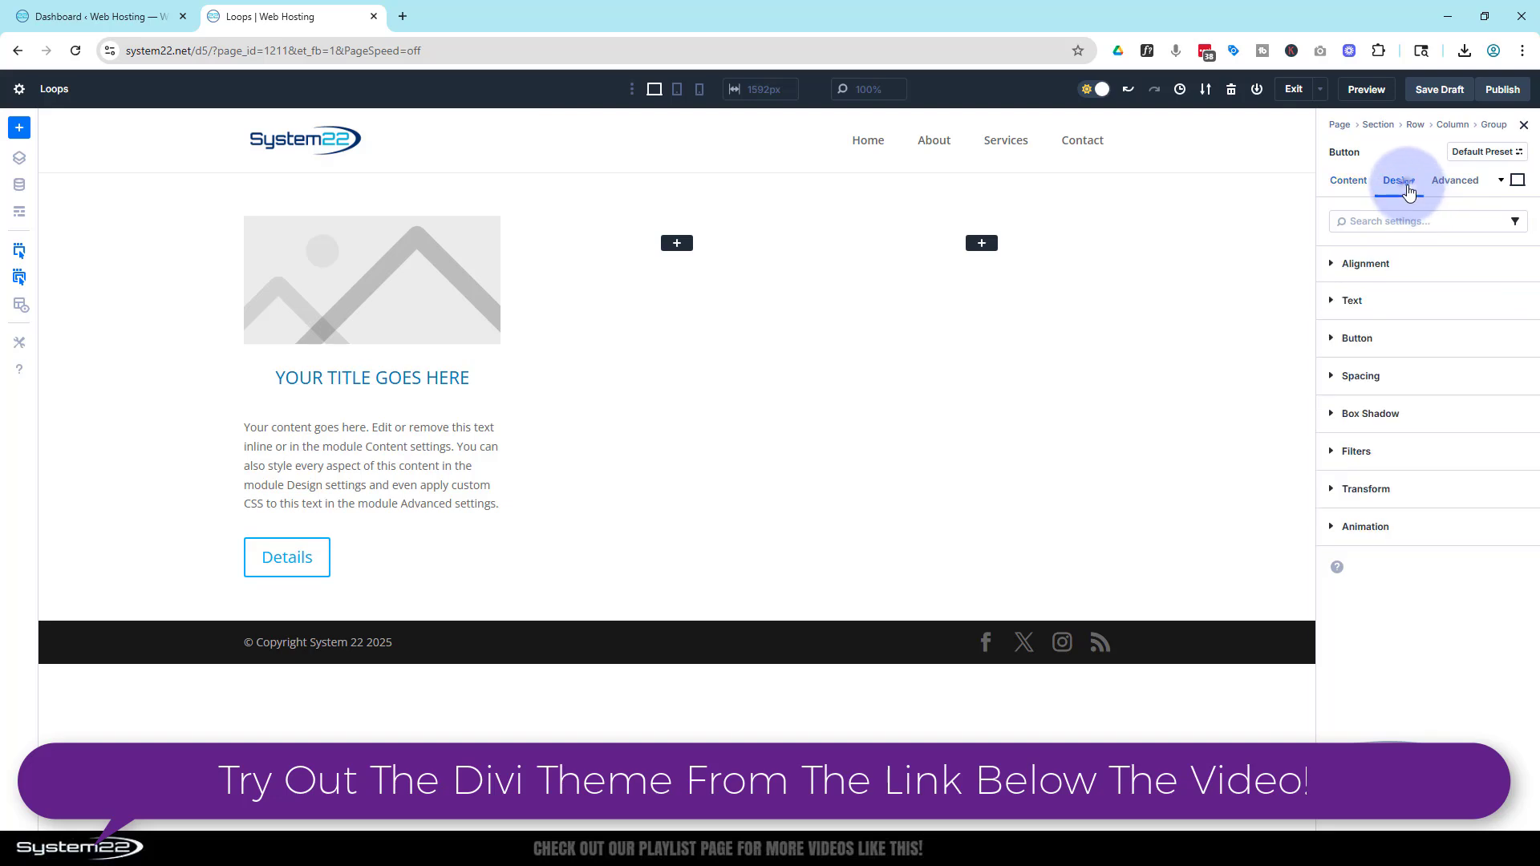
pyautogui.click(1336, 339)
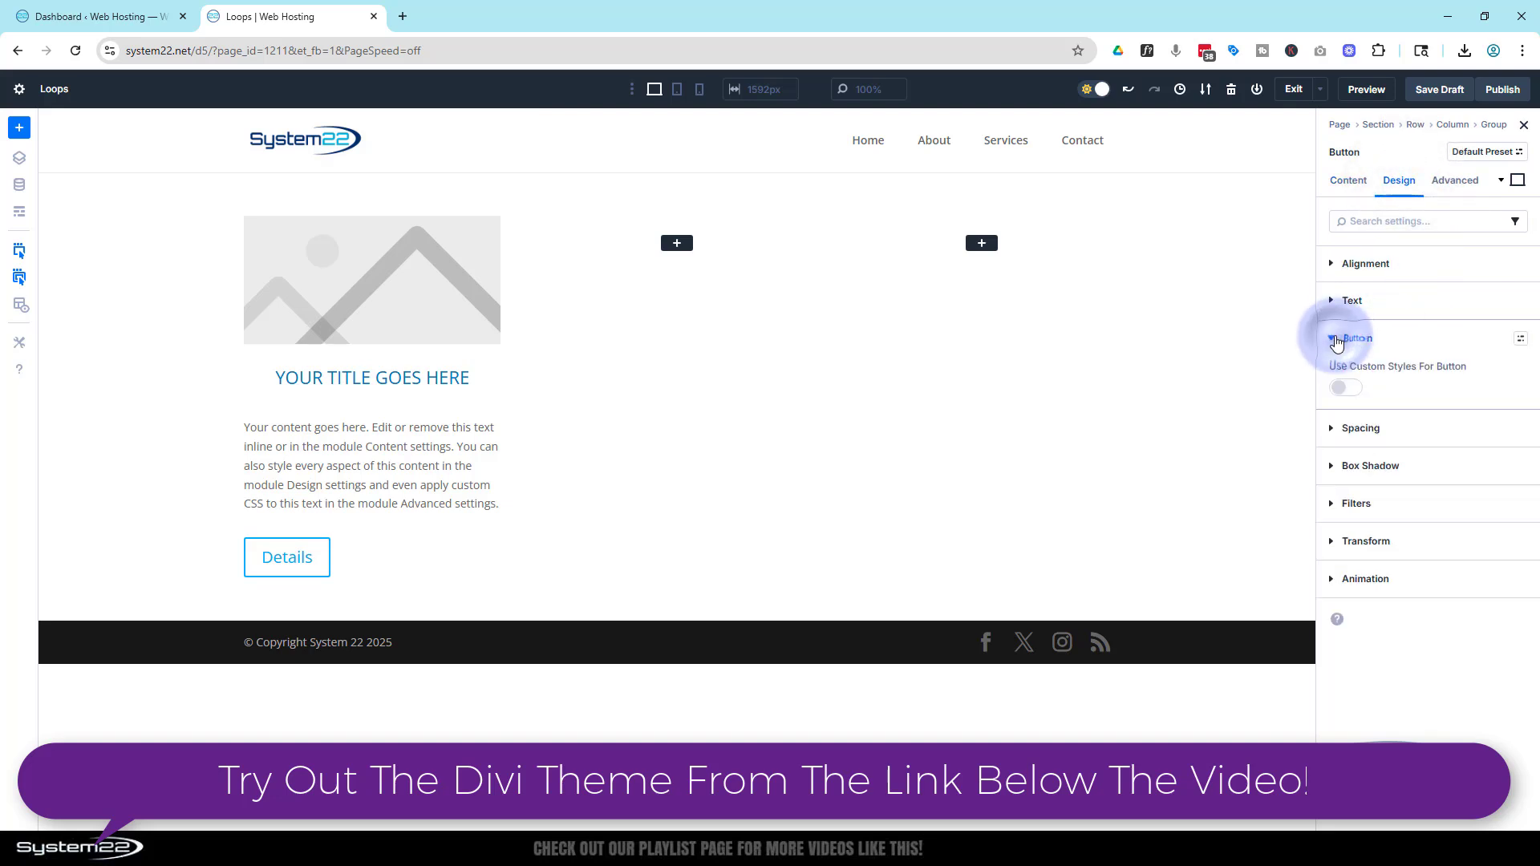
pyautogui.click(1347, 388)
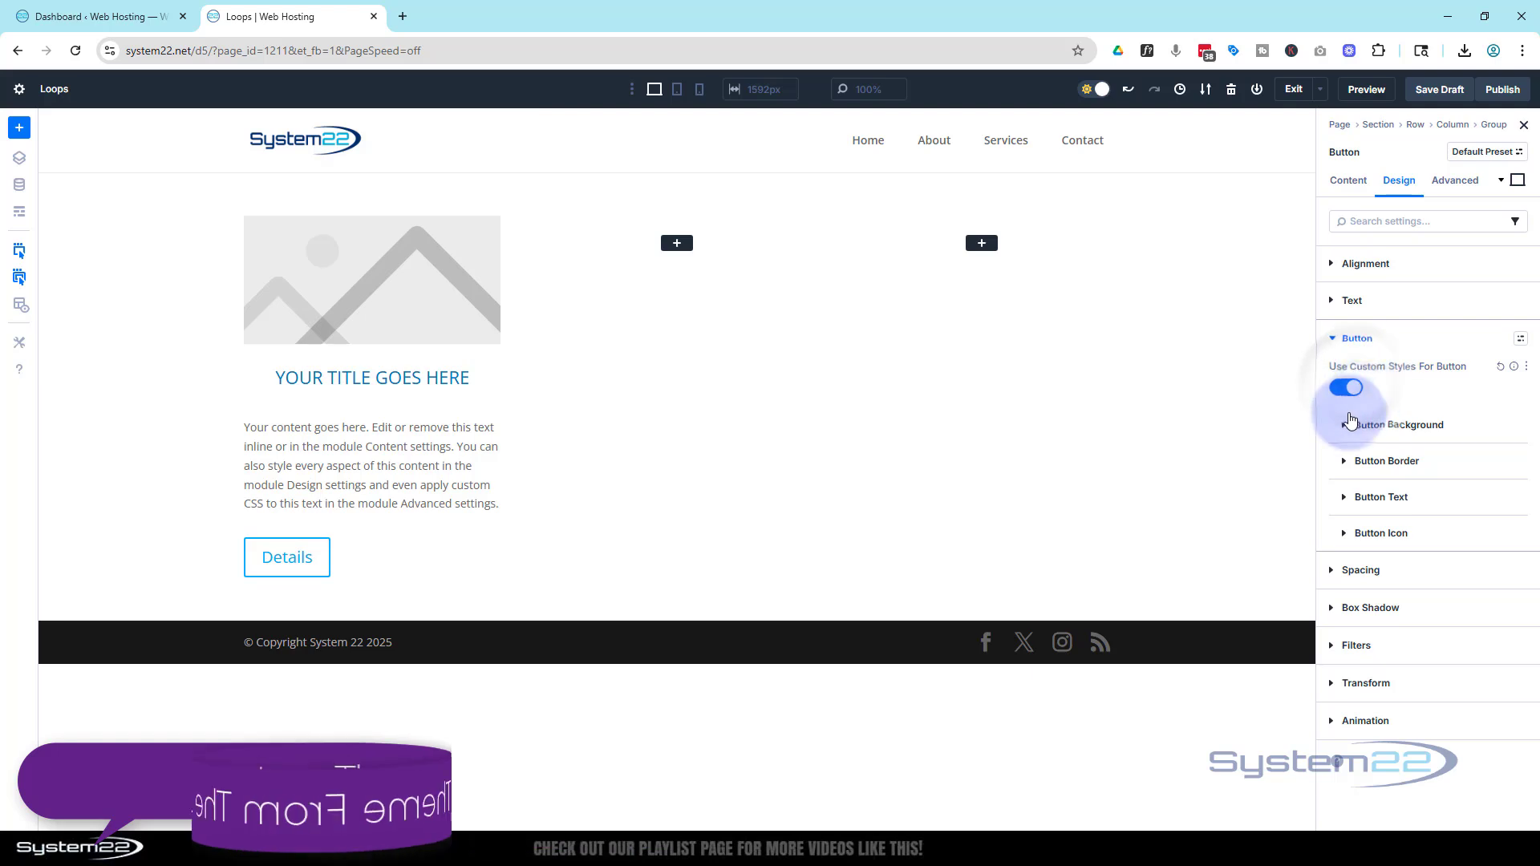
pyautogui.click(1345, 426)
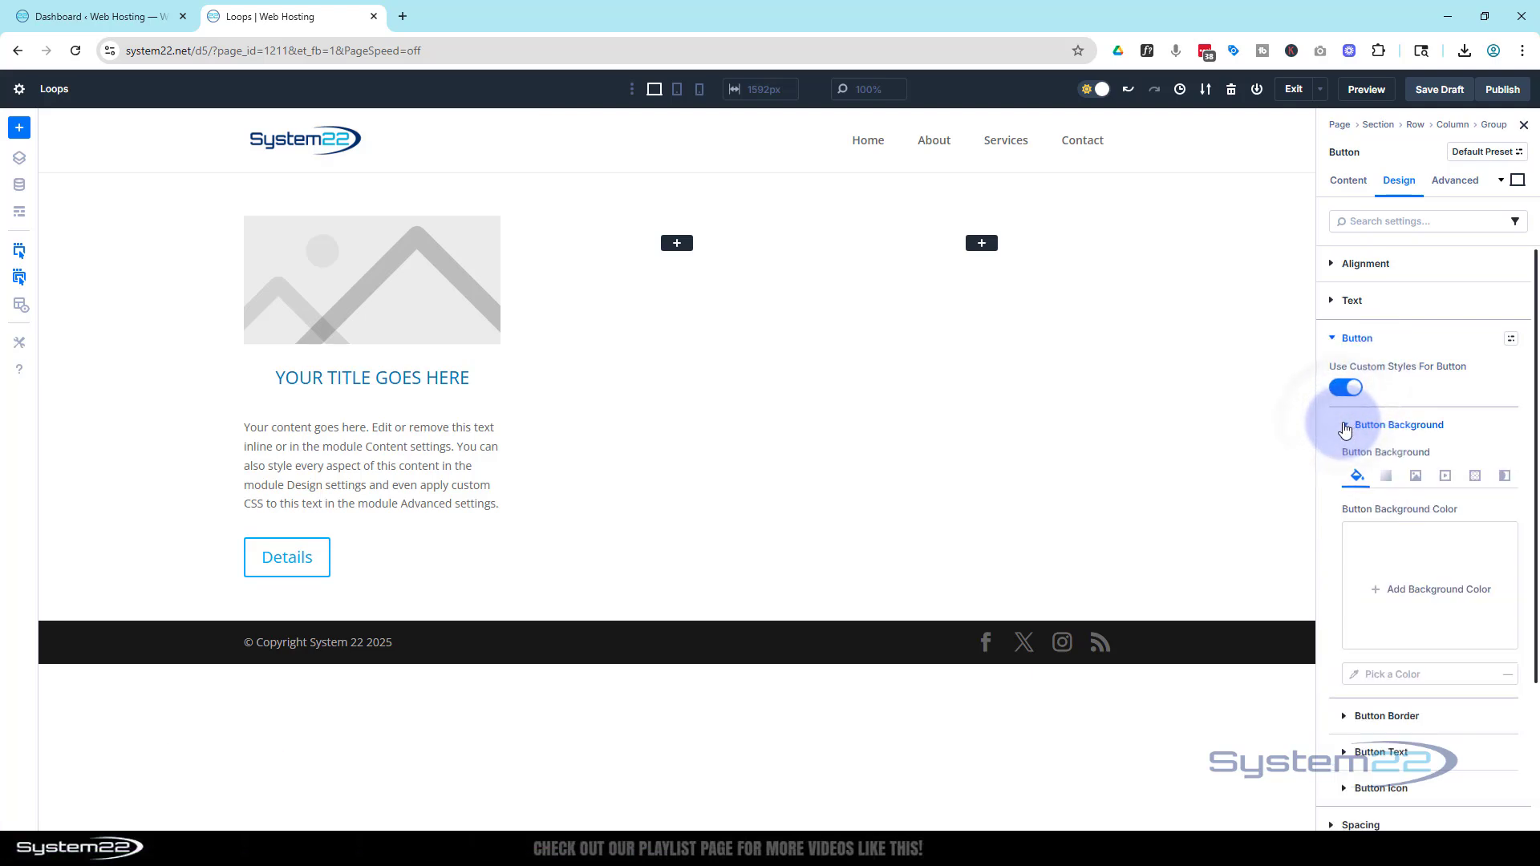
pyautogui.click(1373, 594)
pyautogui.moveTo(1219, 543); pyautogui.dragTo(1132, 559)
pyautogui.click(1495, 431)
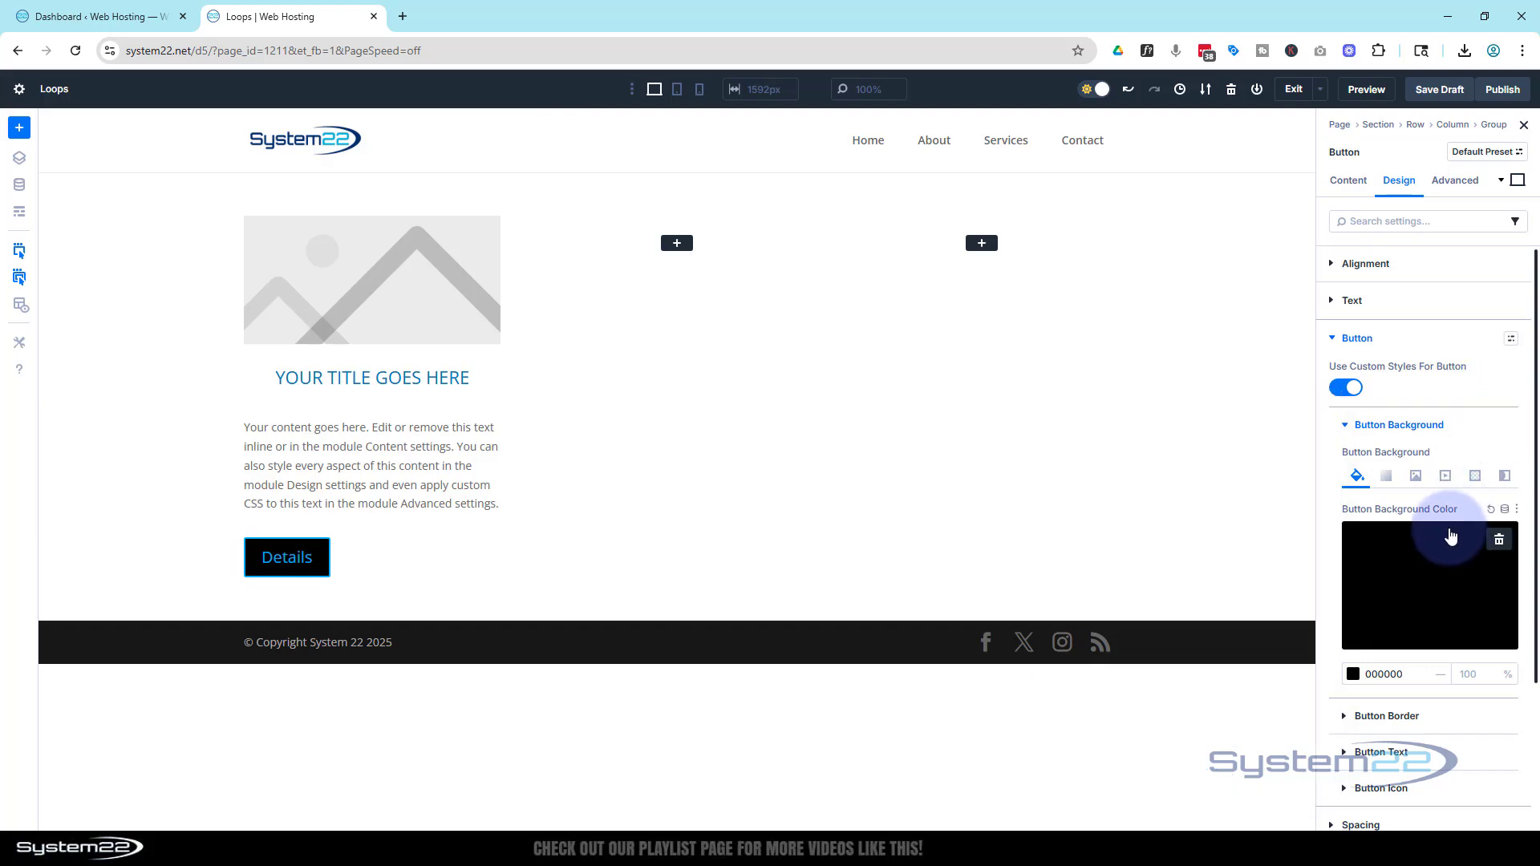
# - Remove the Details button's border by reducing its border width
pyautogui.scroll(-3, 1468, 509)
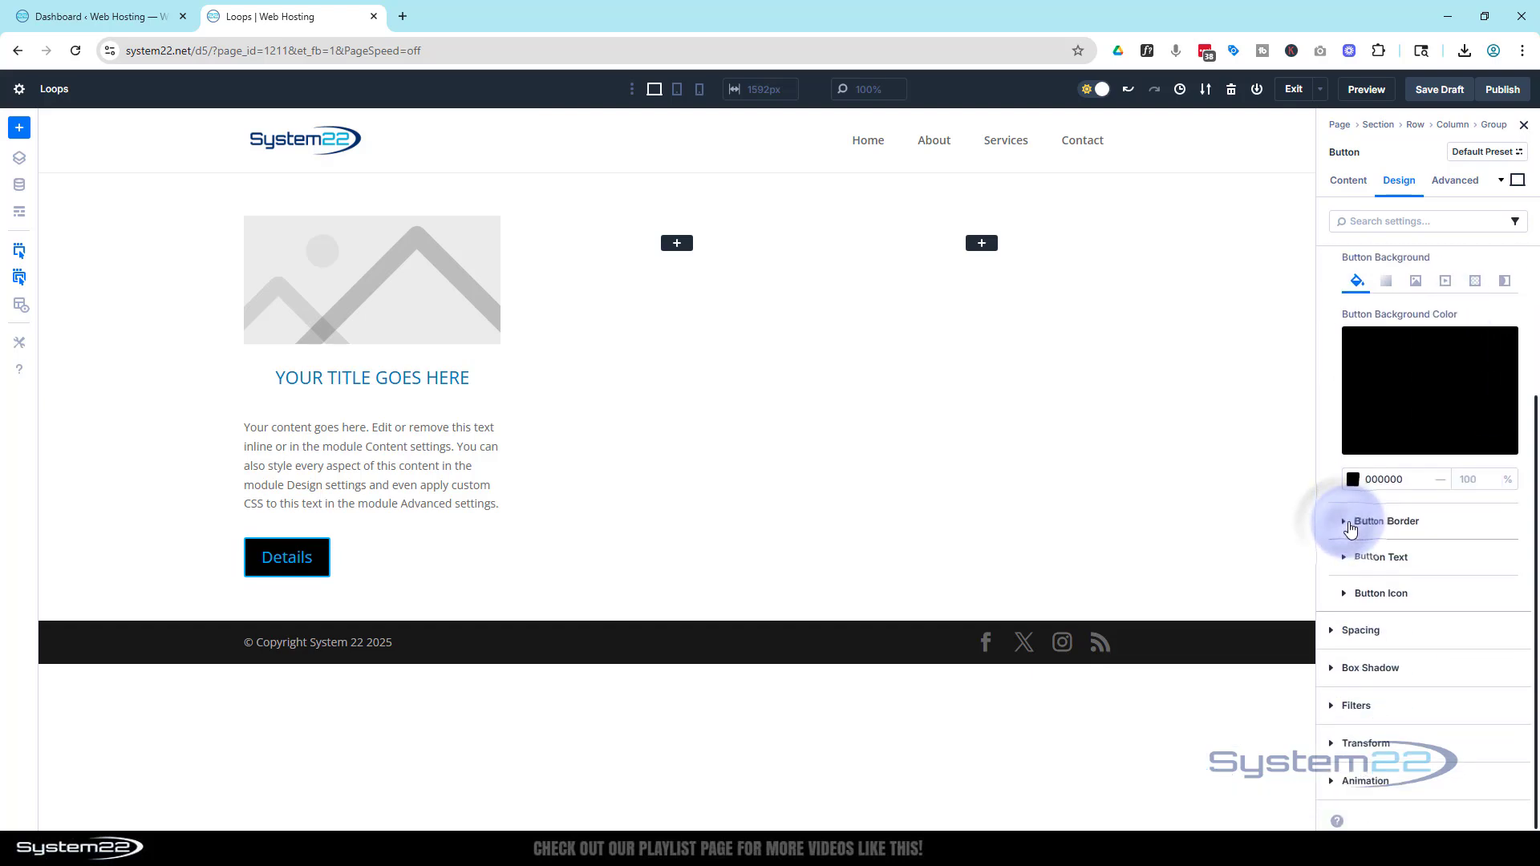
pyautogui.click(1341, 523)
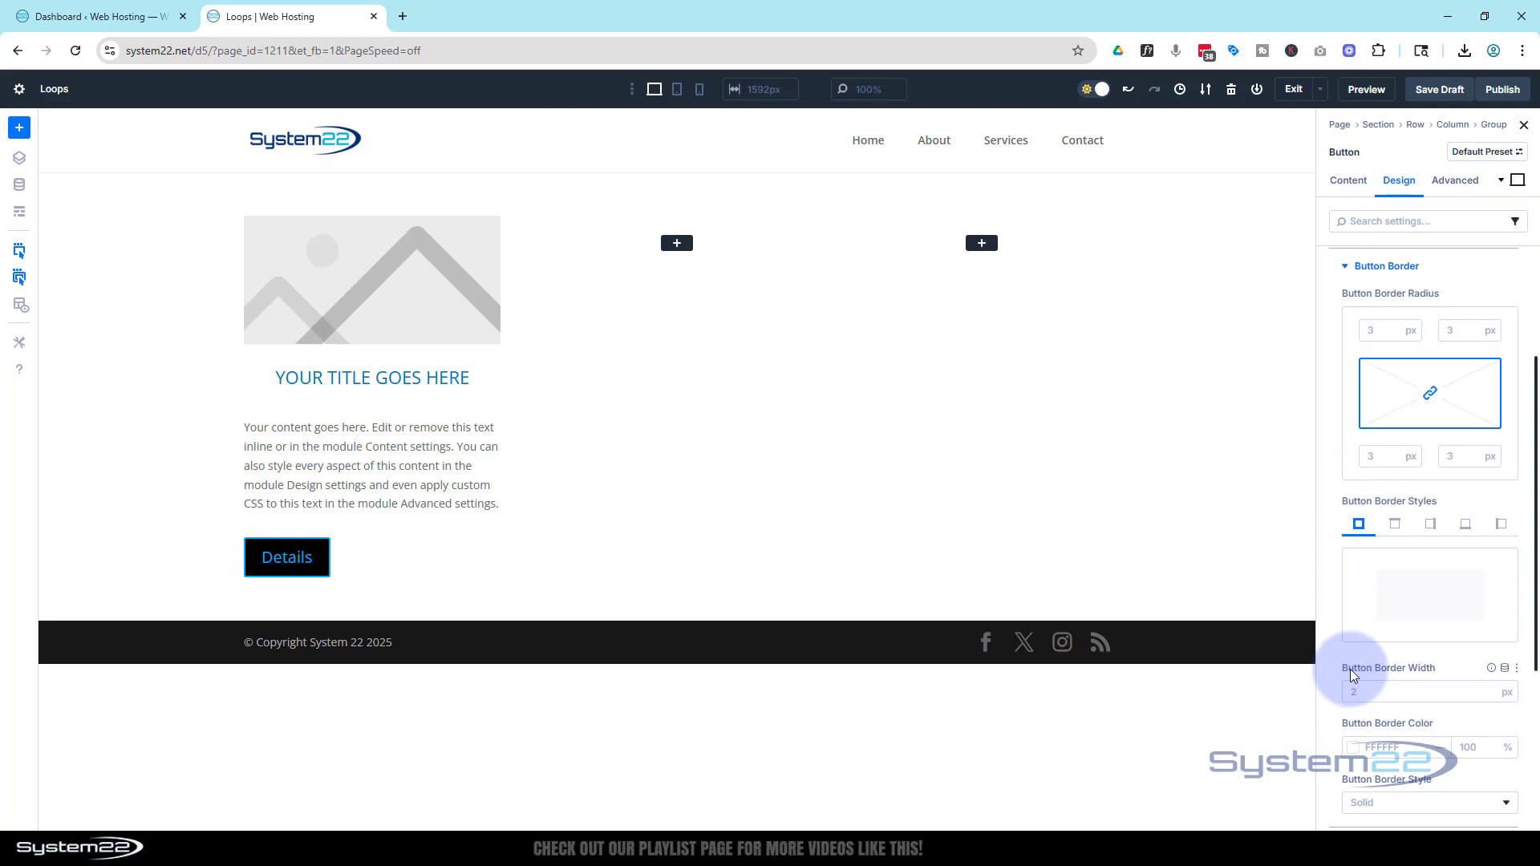
pyautogui.click(1486, 696)
pyautogui.click(1487, 695)
# - Set the Details button's text color to the global Primary Color and its text size to 16 px
pyautogui.scroll(-3, 1347, 642)
pyautogui.click(1348, 607)
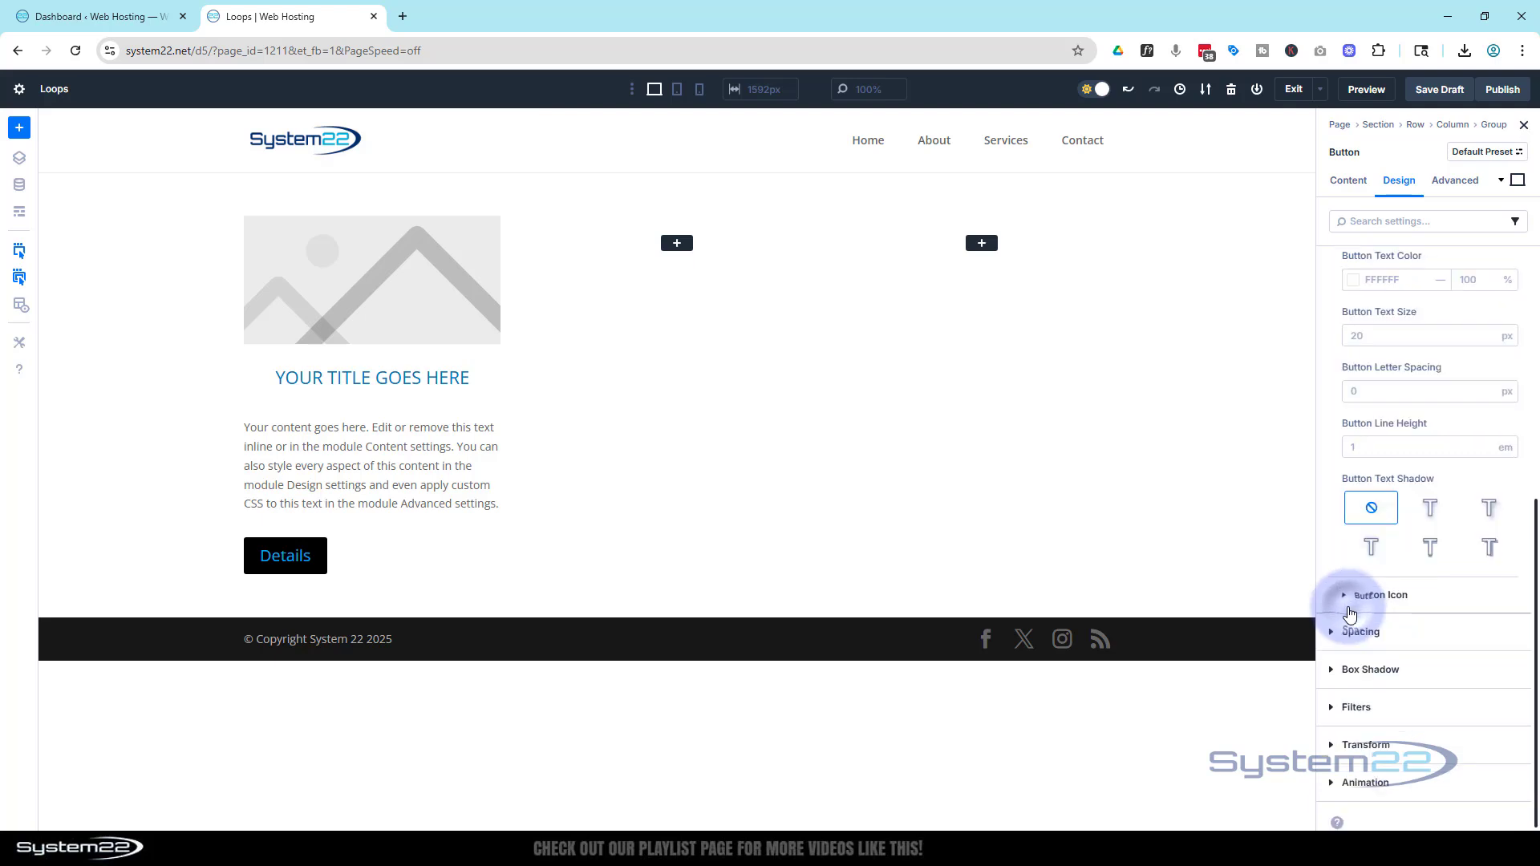
pyautogui.click(1359, 284)
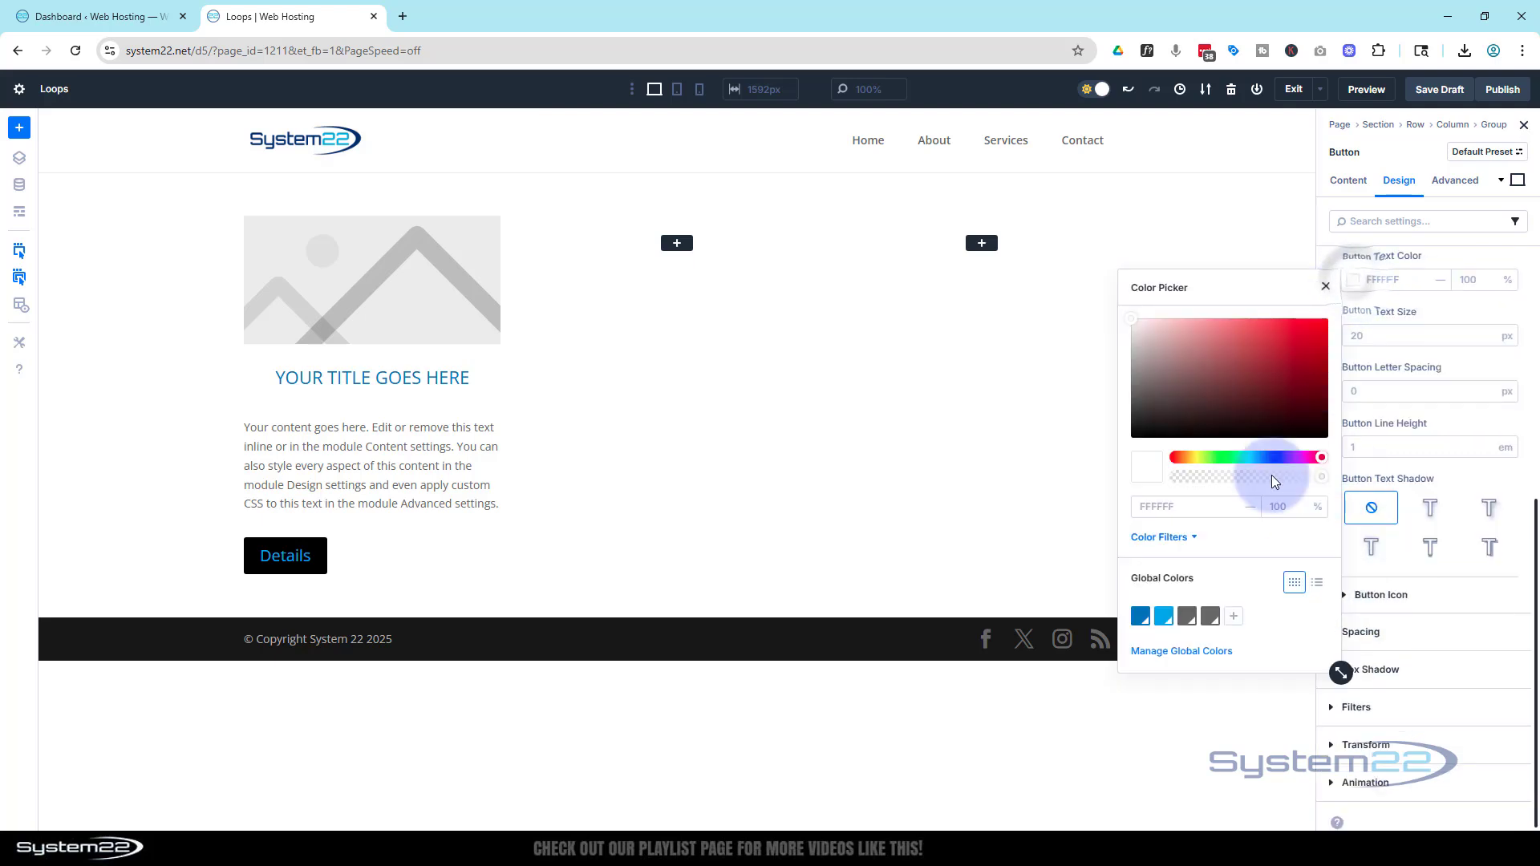
pyautogui.click(1140, 617)
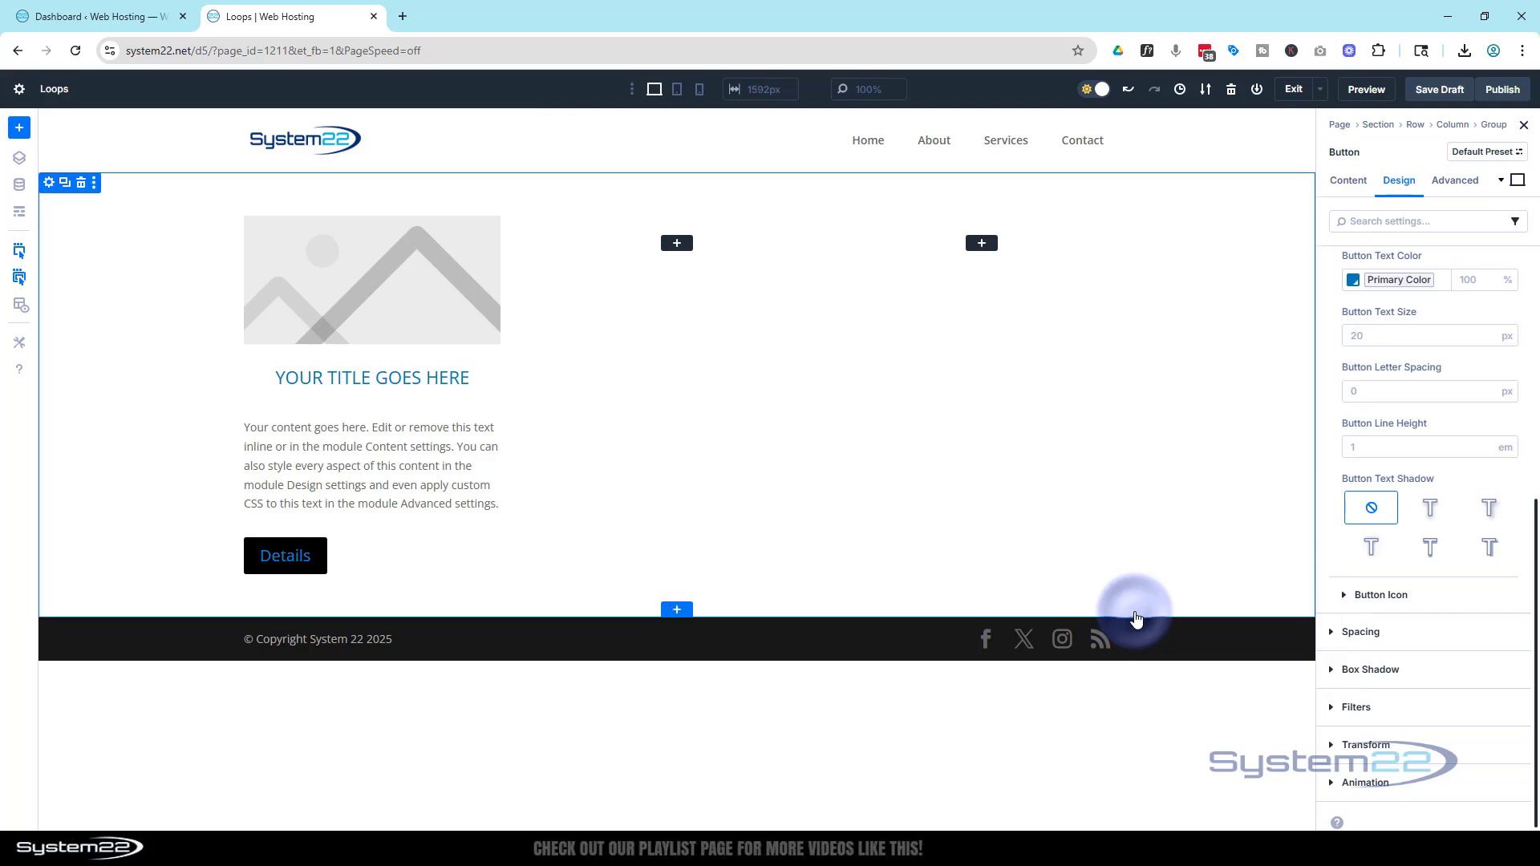
pyautogui.click(1353, 339)
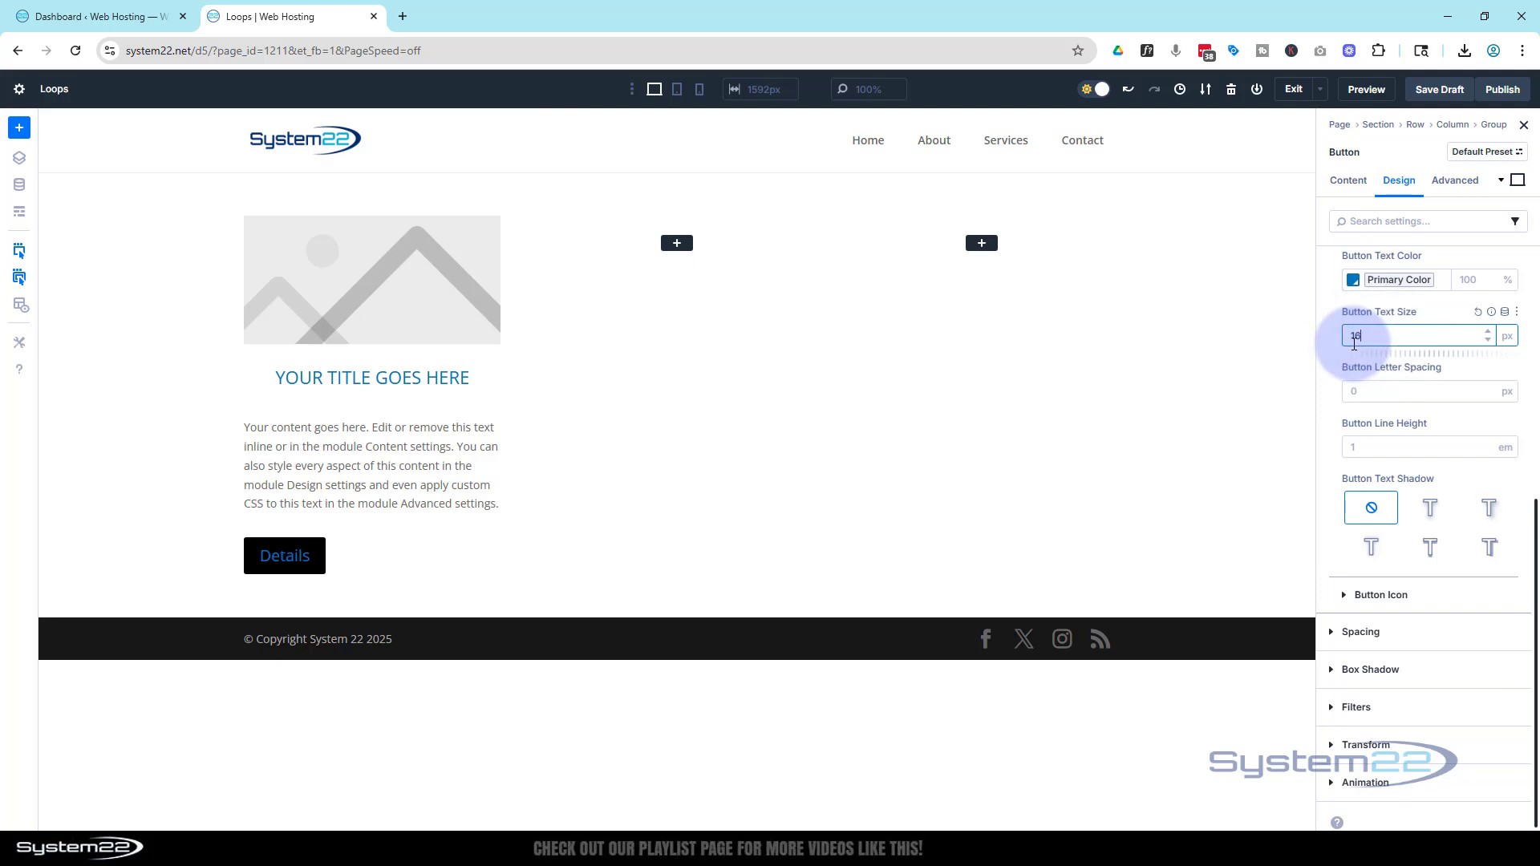
# - Give the Details button linked left and right padding of 50 px
pyautogui.click(1346, 594)
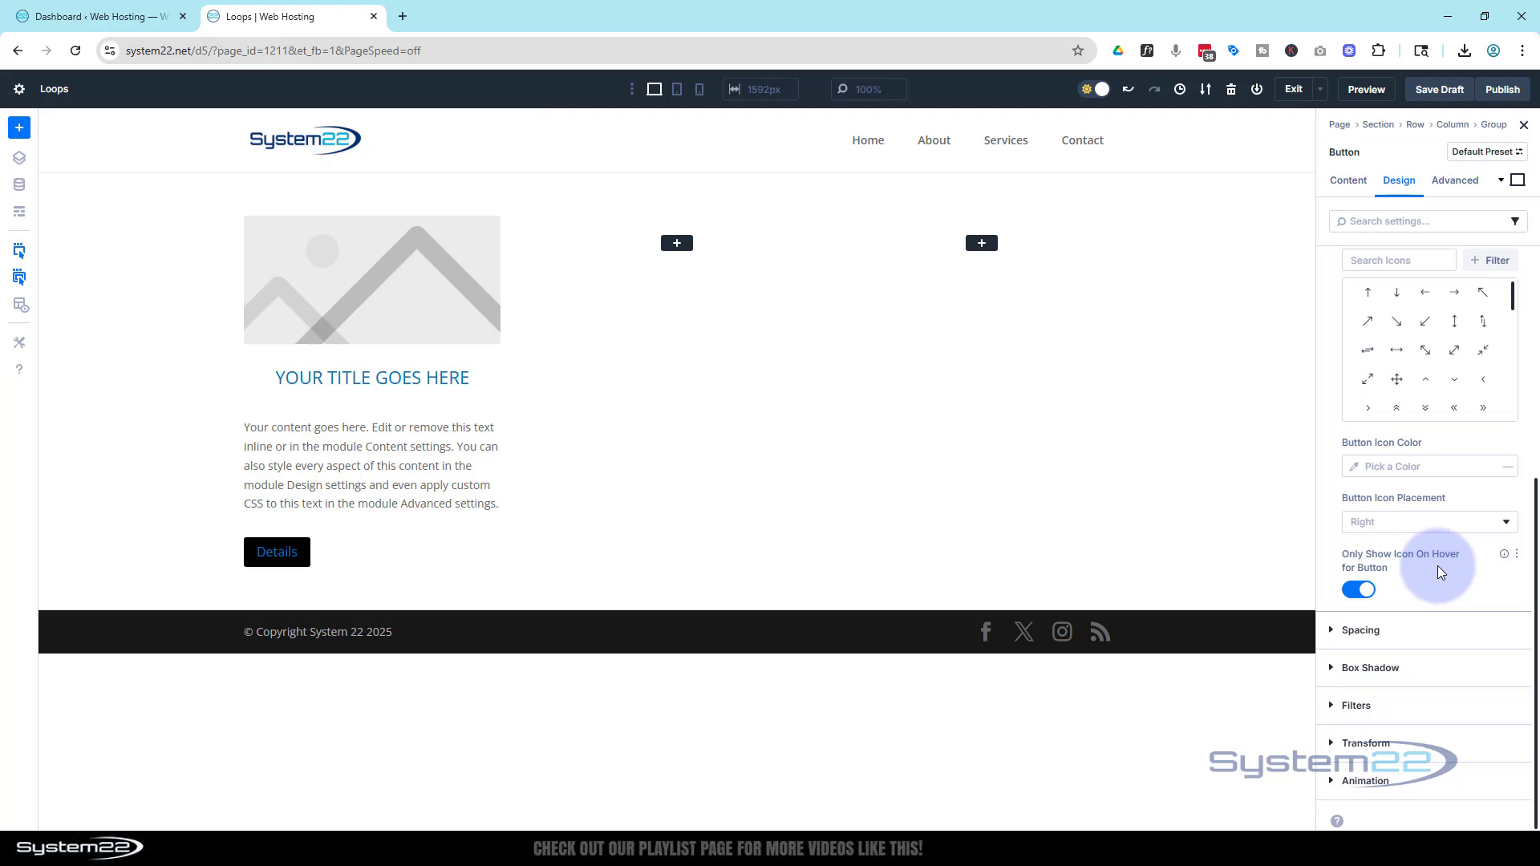
pyautogui.click(1411, 630)
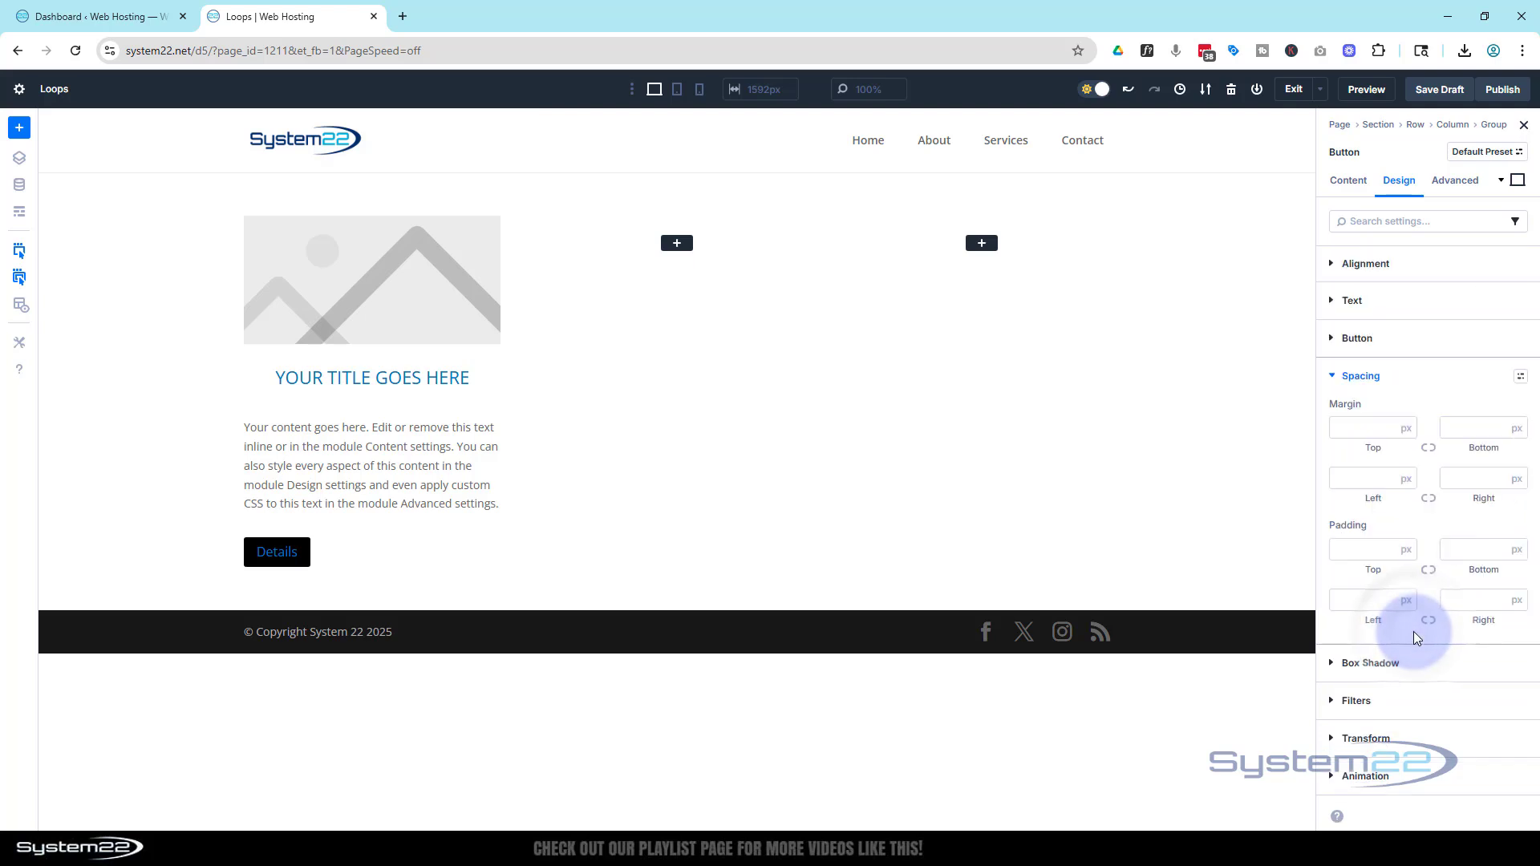
pyautogui.moveTo(1358, 623)
pyautogui.mouseDown()
pyautogui.moveTo(1363, 608)
pyautogui.moveTo(1342, 600)
pyautogui.mouseUp()
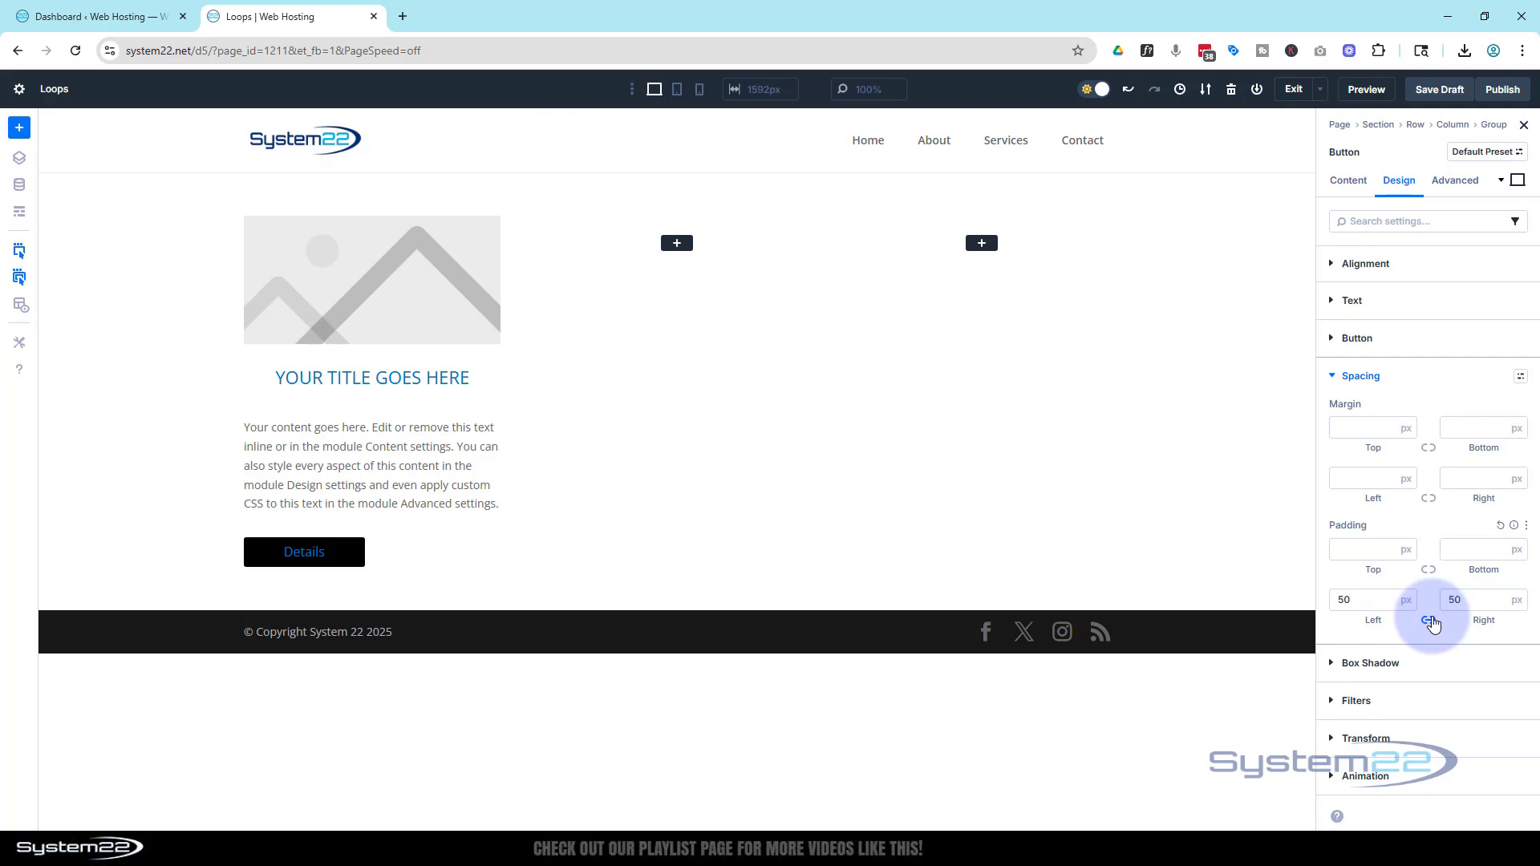
# - Round the Details button's corners with a 20 px border radius and center-align the button
pyautogui.click(1333, 340)
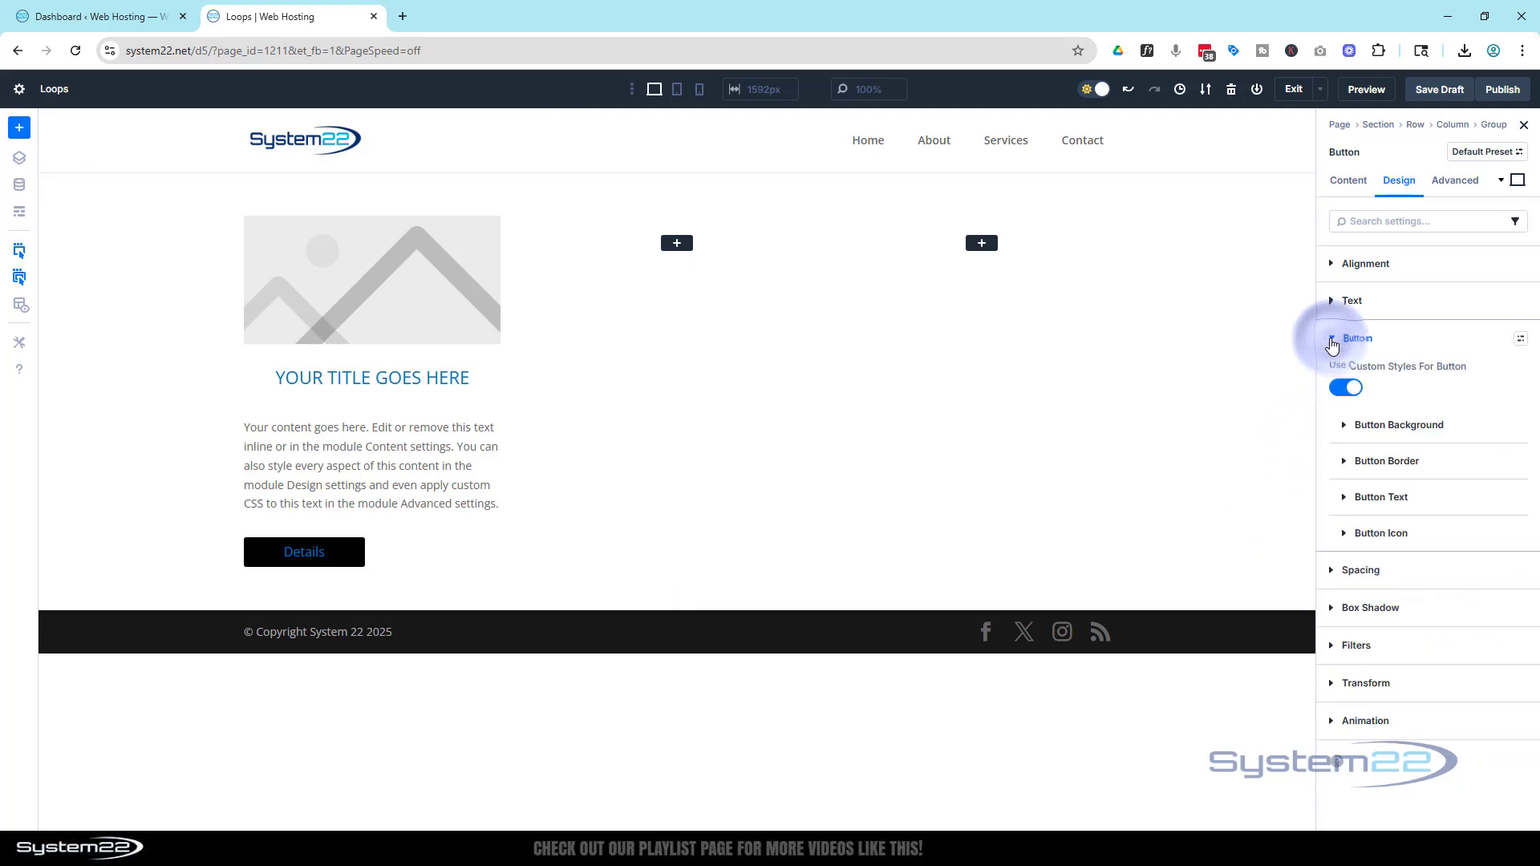
pyautogui.click(1341, 461)
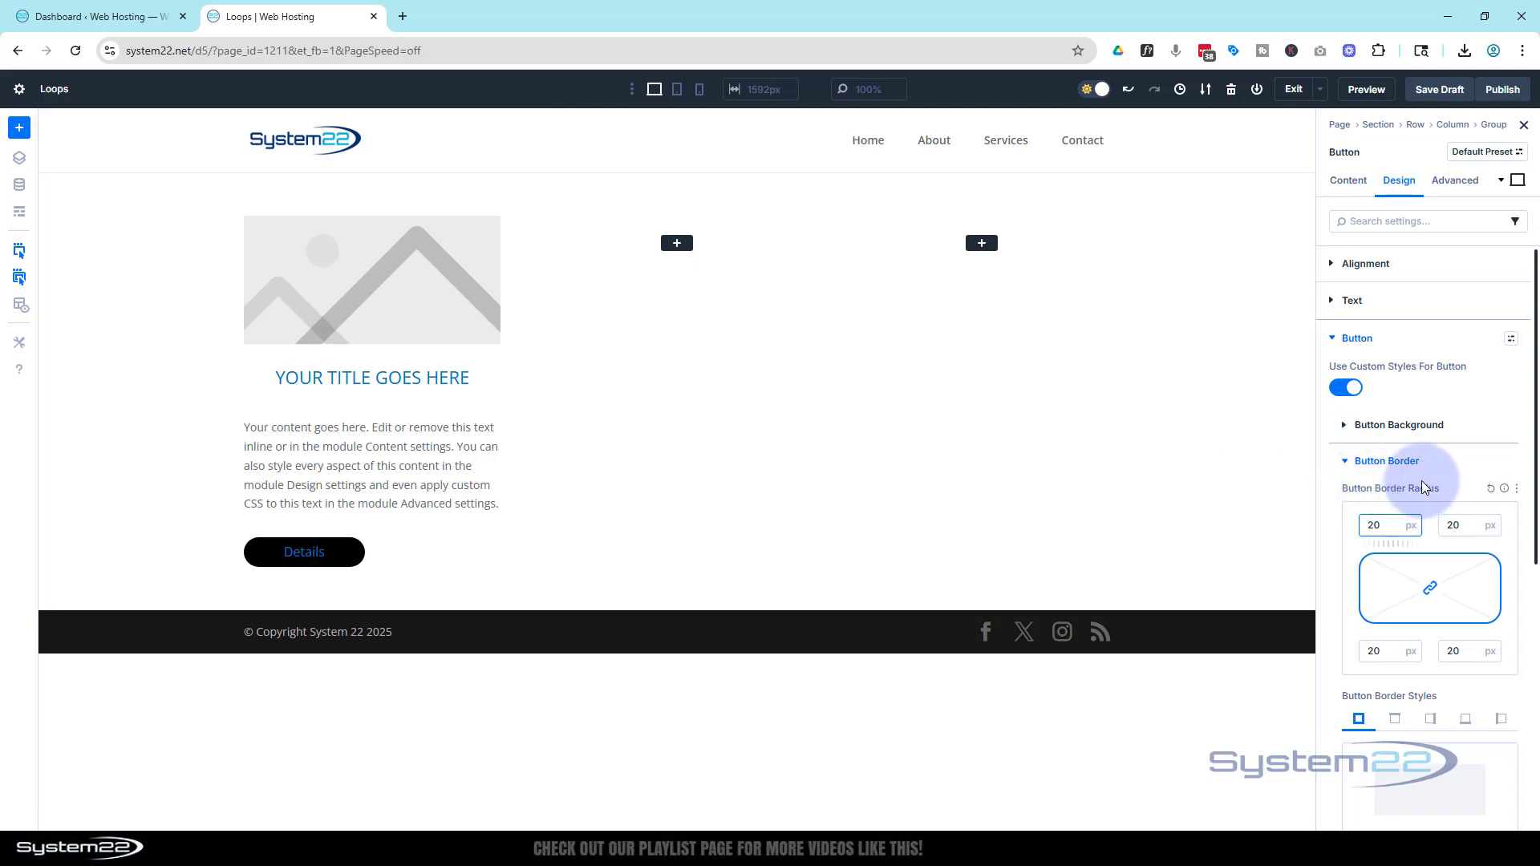
pyautogui.click(1371, 264)
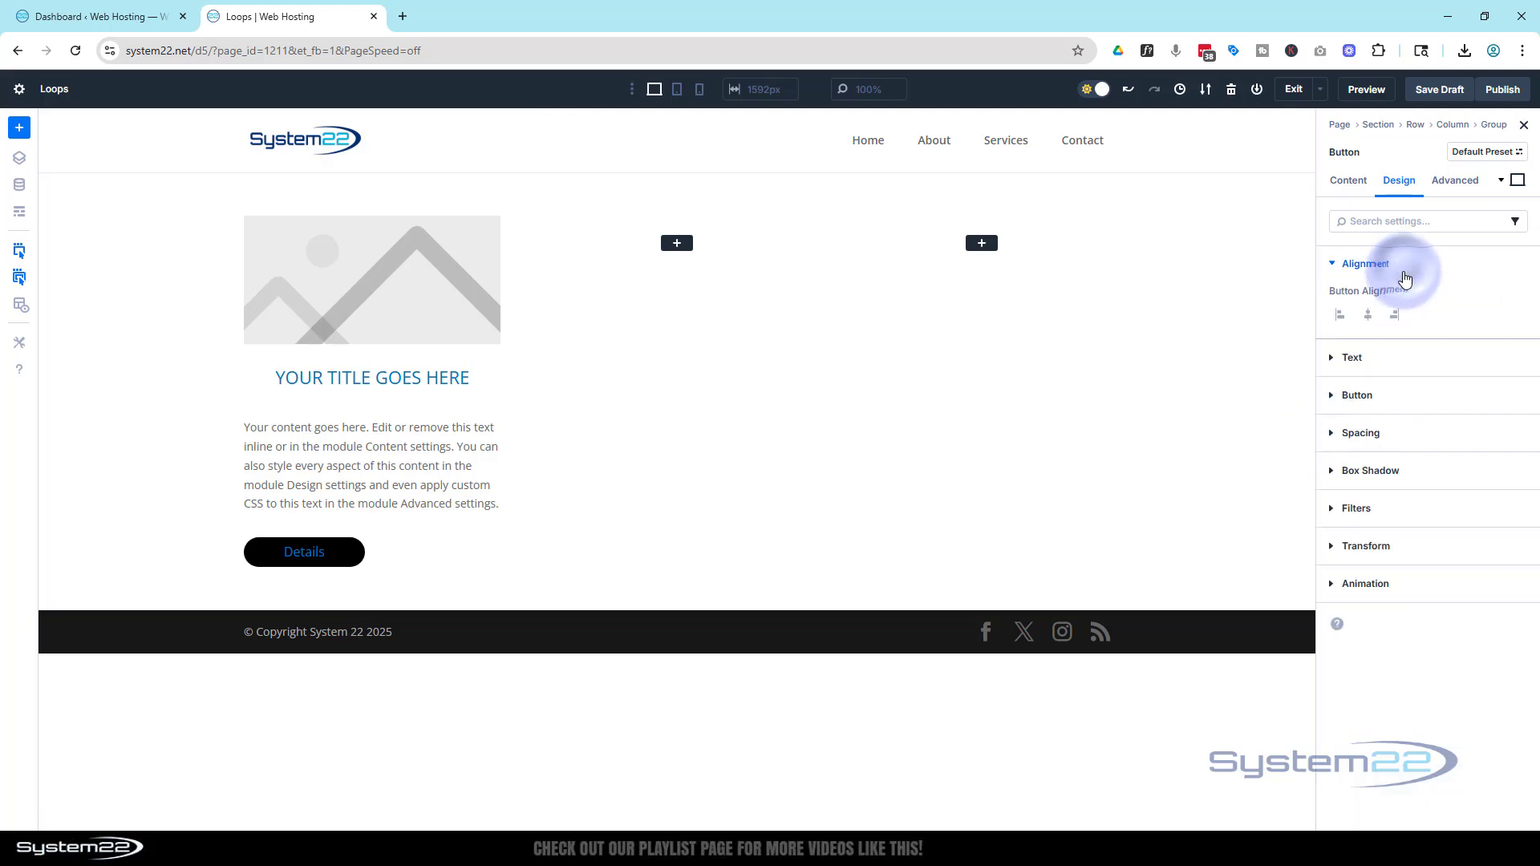
pyautogui.click(1370, 316)
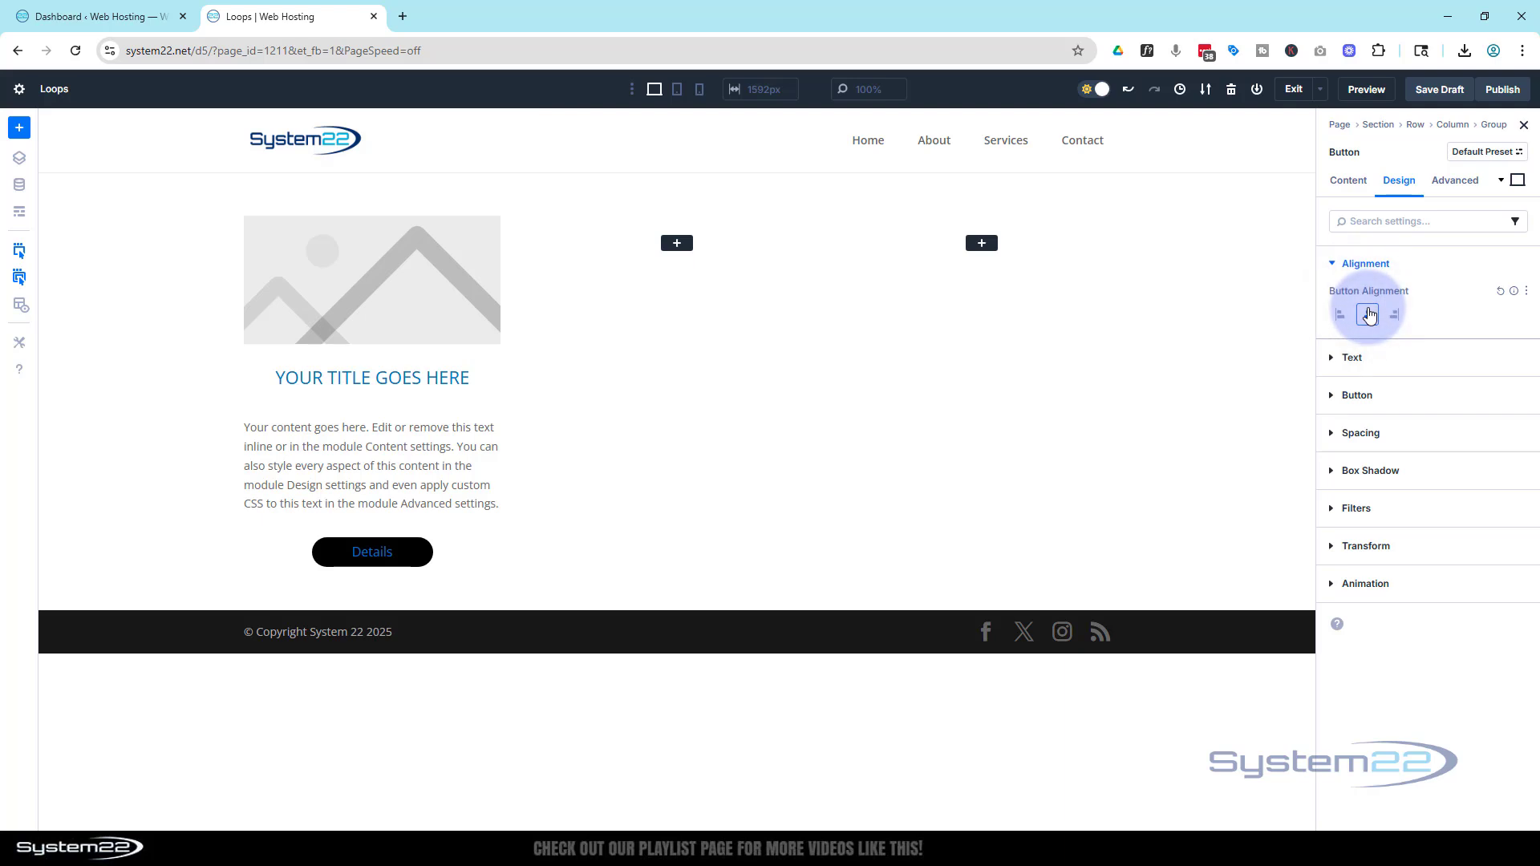
# - Set the Details button's font style to uppercase
pyautogui.click(1333, 357)
pyautogui.click(1342, 313)
pyautogui.click(1331, 338)
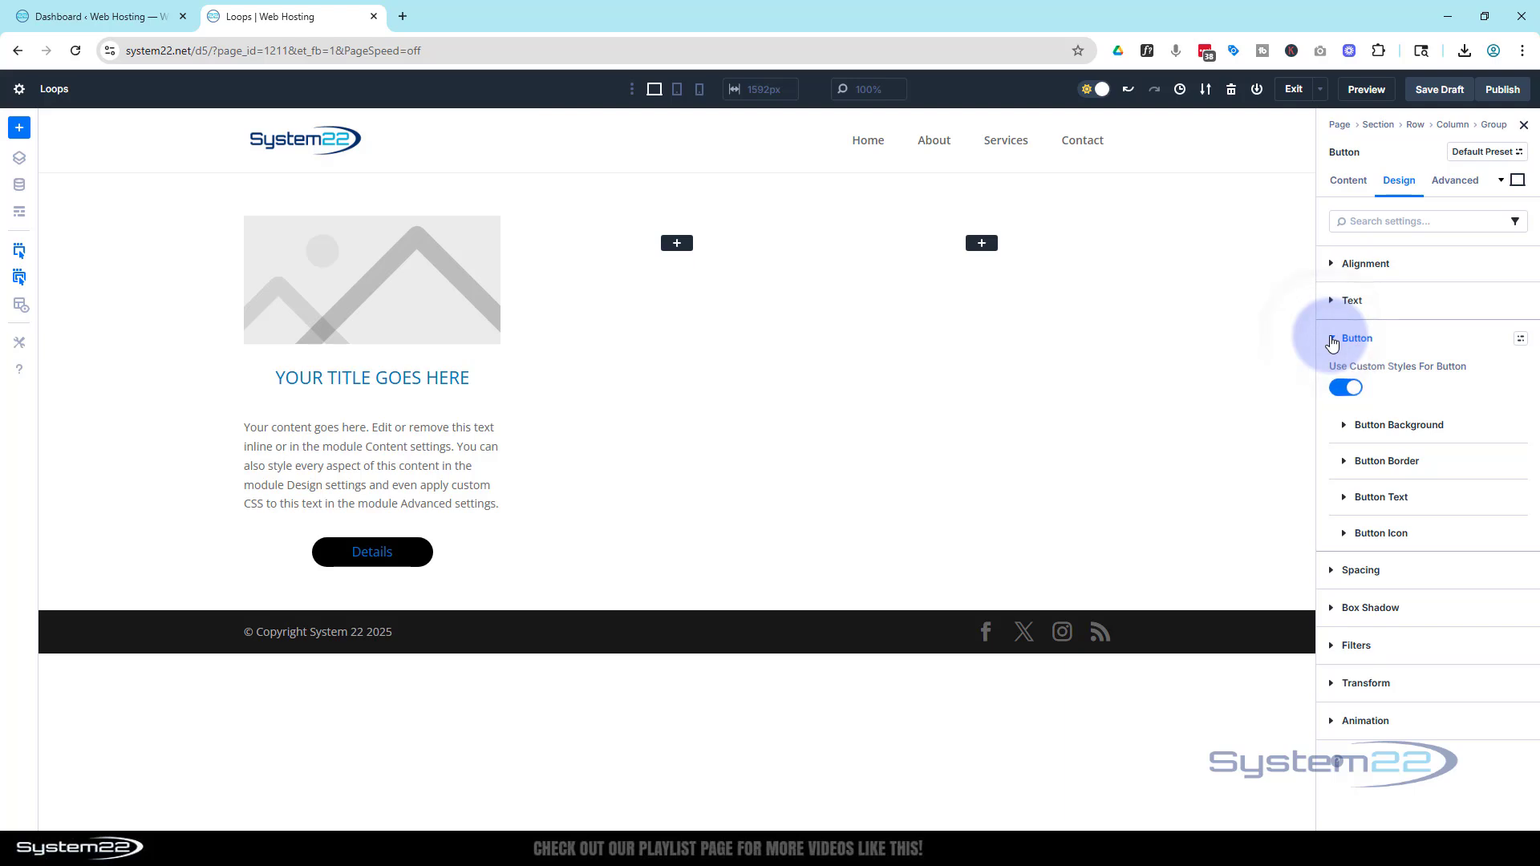
pyautogui.click(1344, 497)
pyautogui.click(1380, 659)
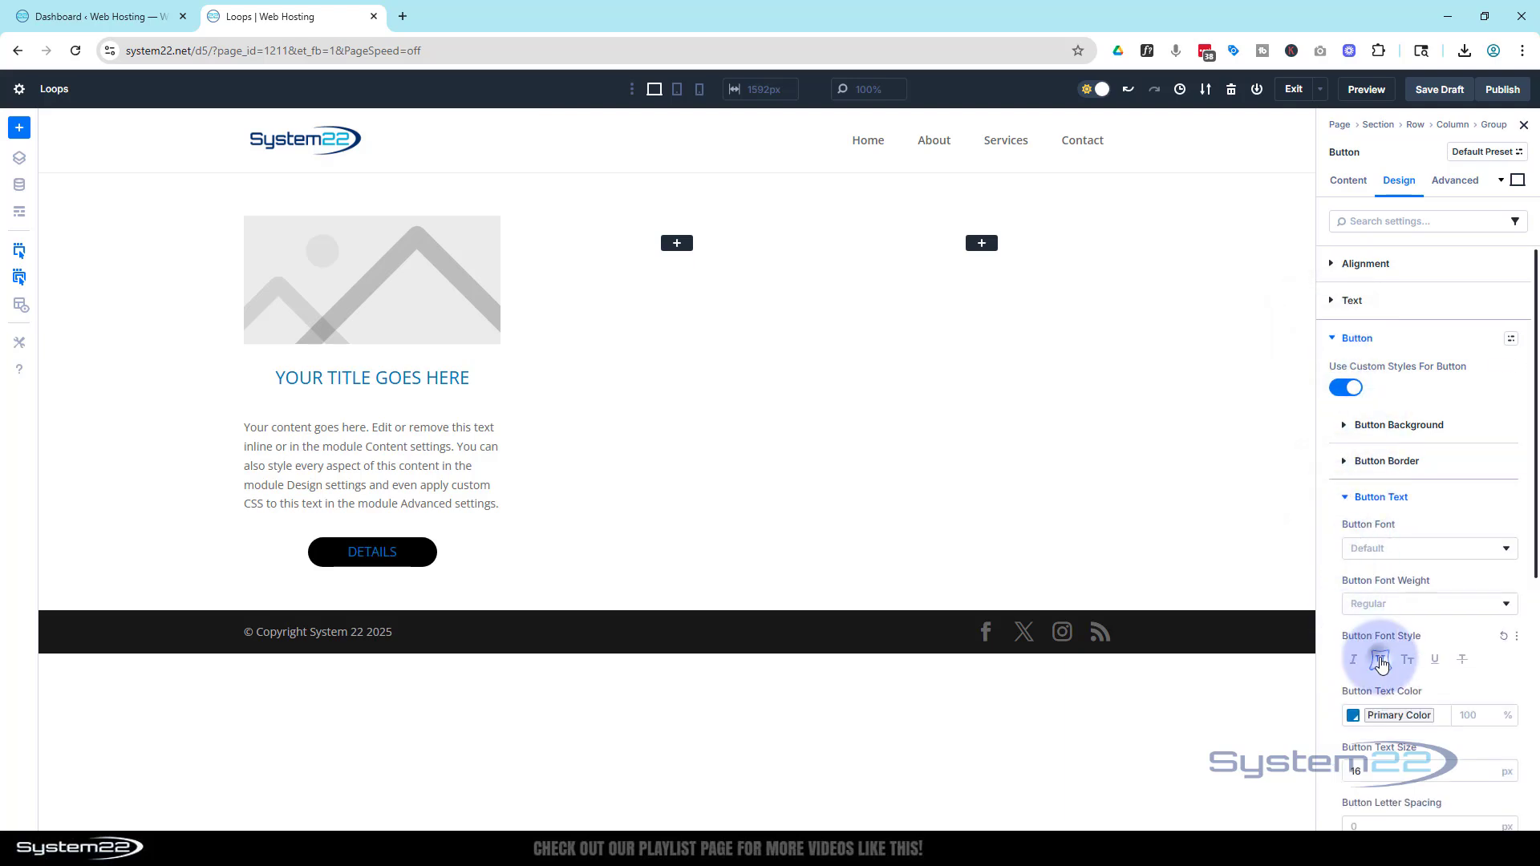
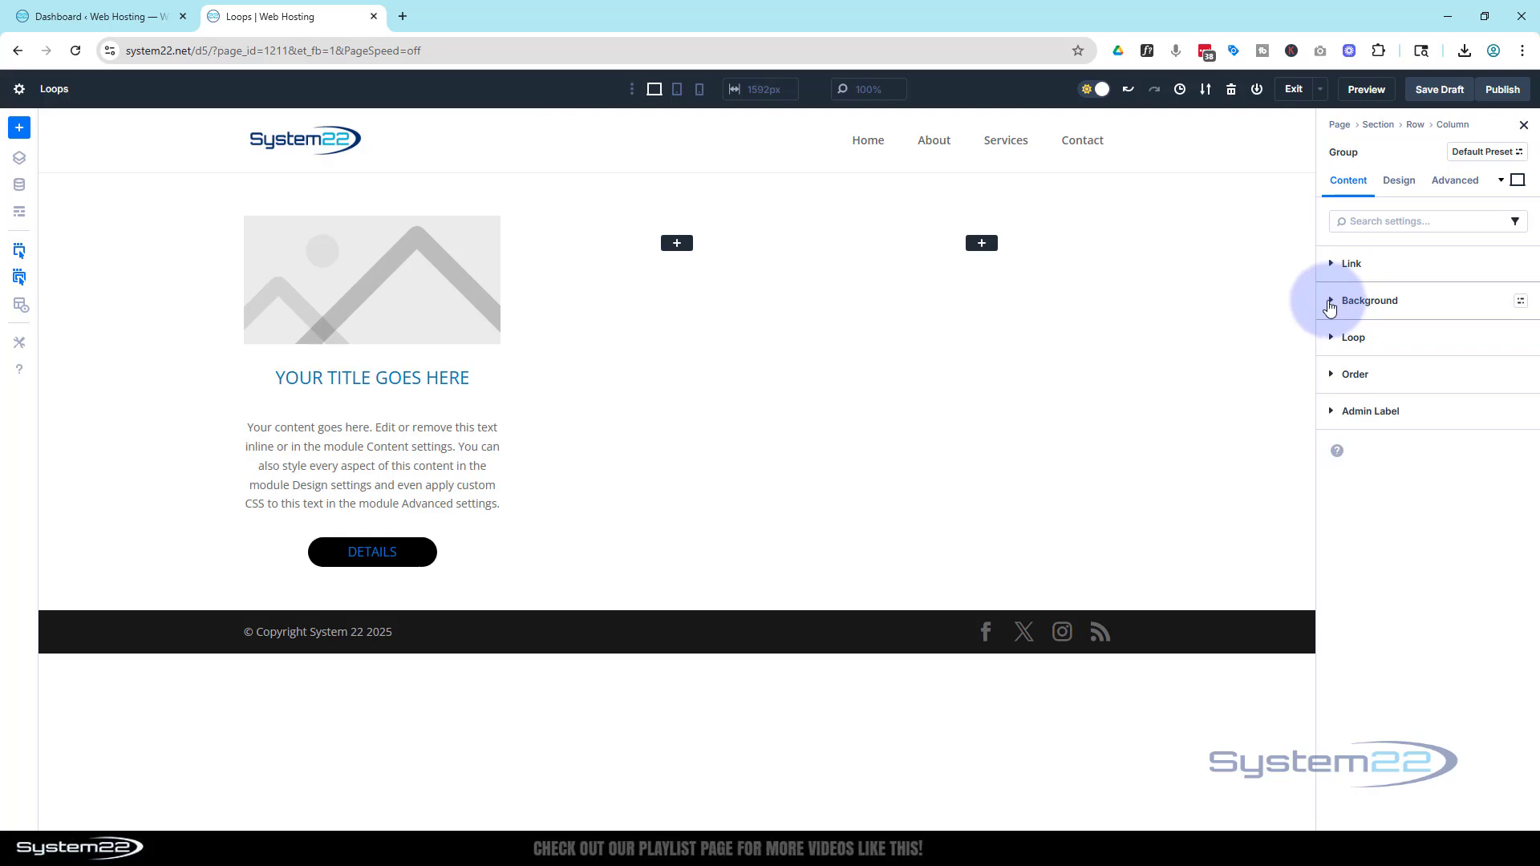
# - Give the card group a dark grey background color (3B3B3B)
pyautogui.click(1373, 469)
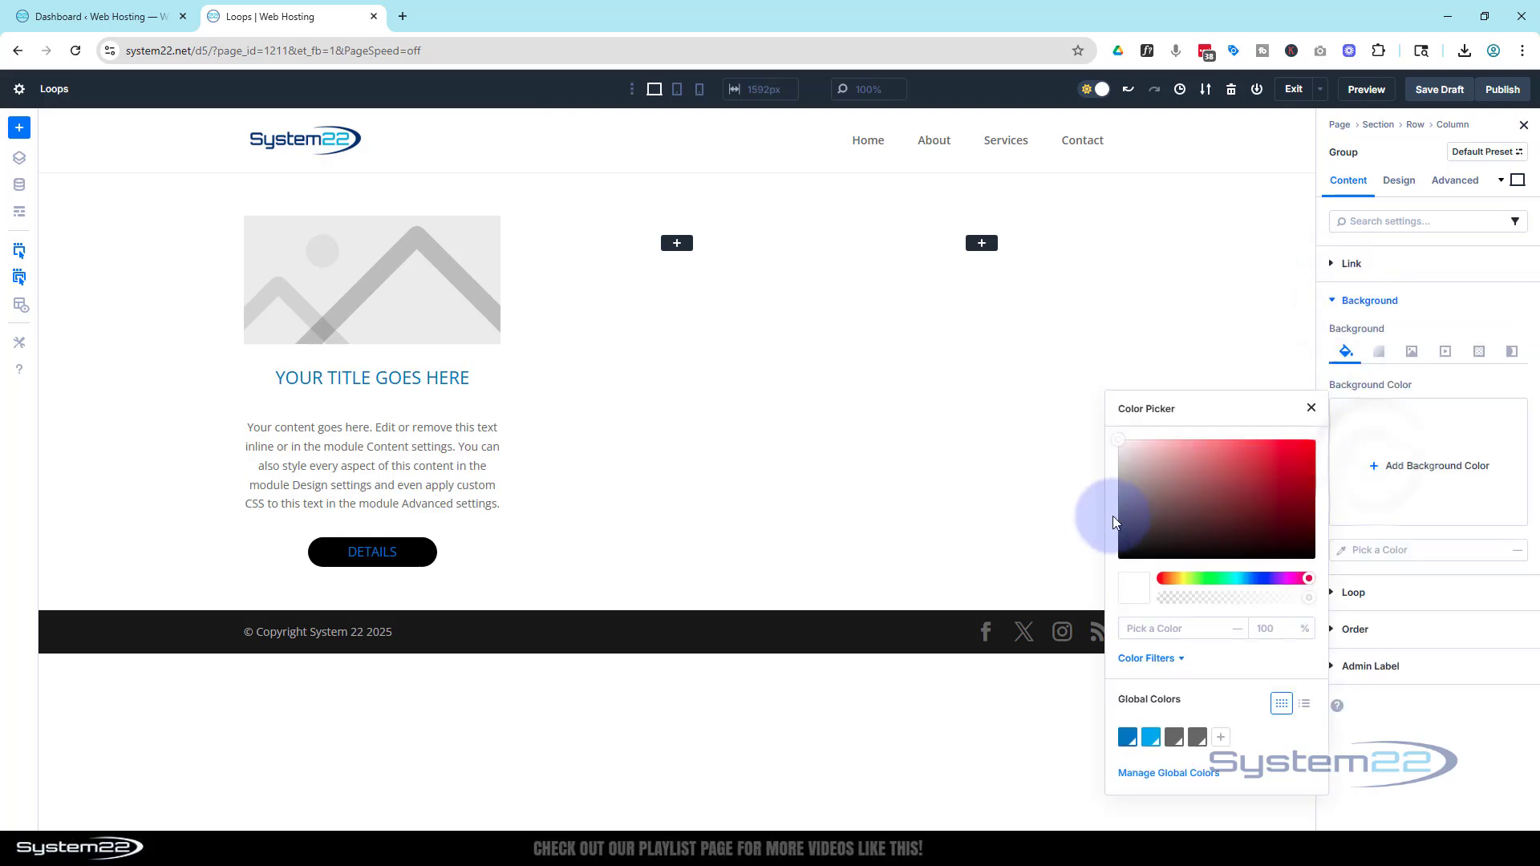
pyautogui.moveTo(1124, 534); pyautogui.dragTo(1114, 533)
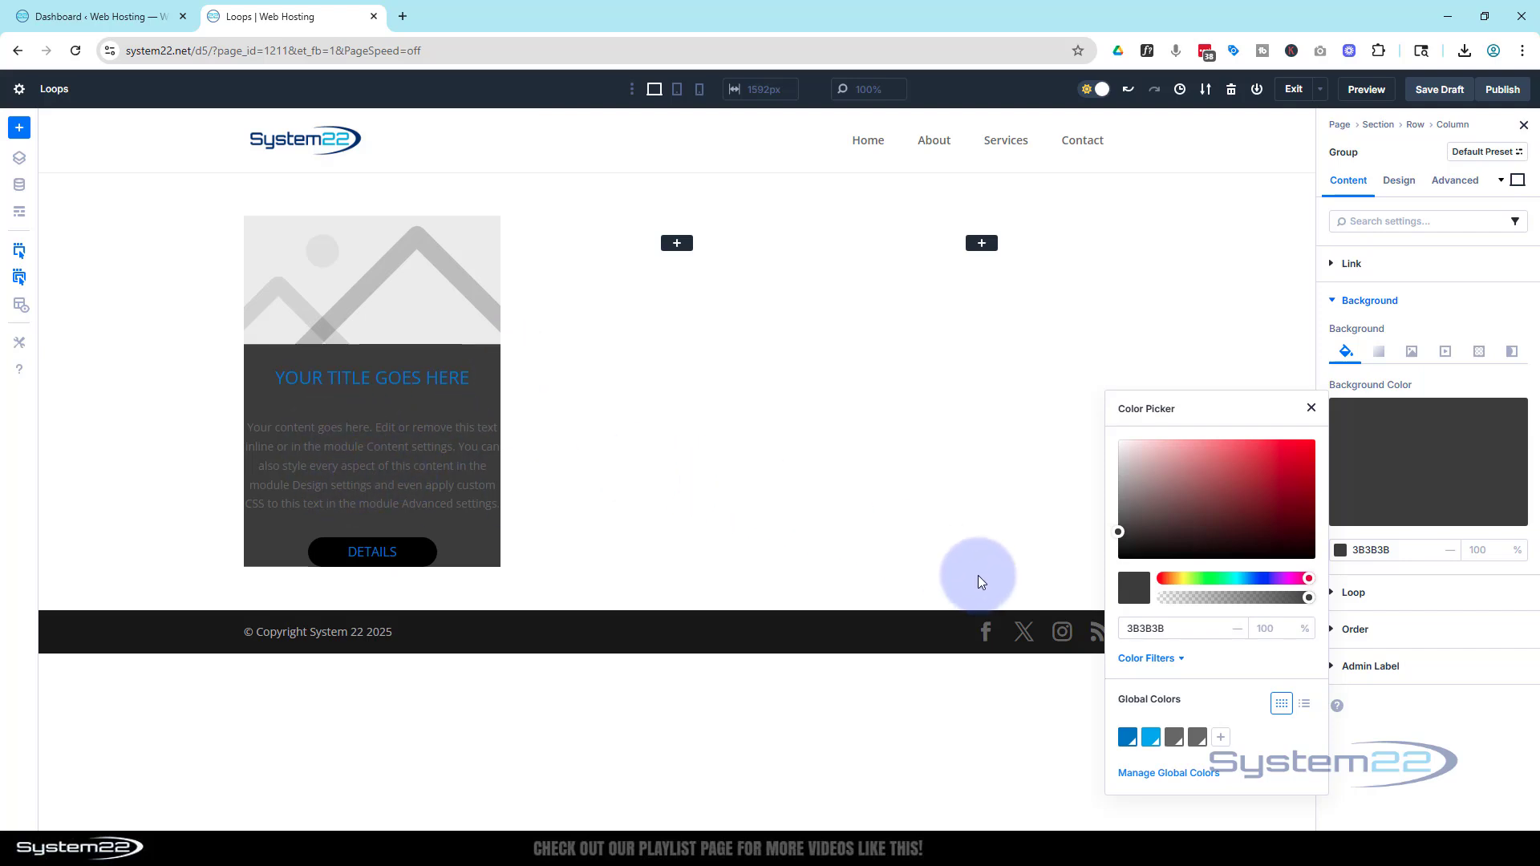
pyautogui.click(1398, 185)
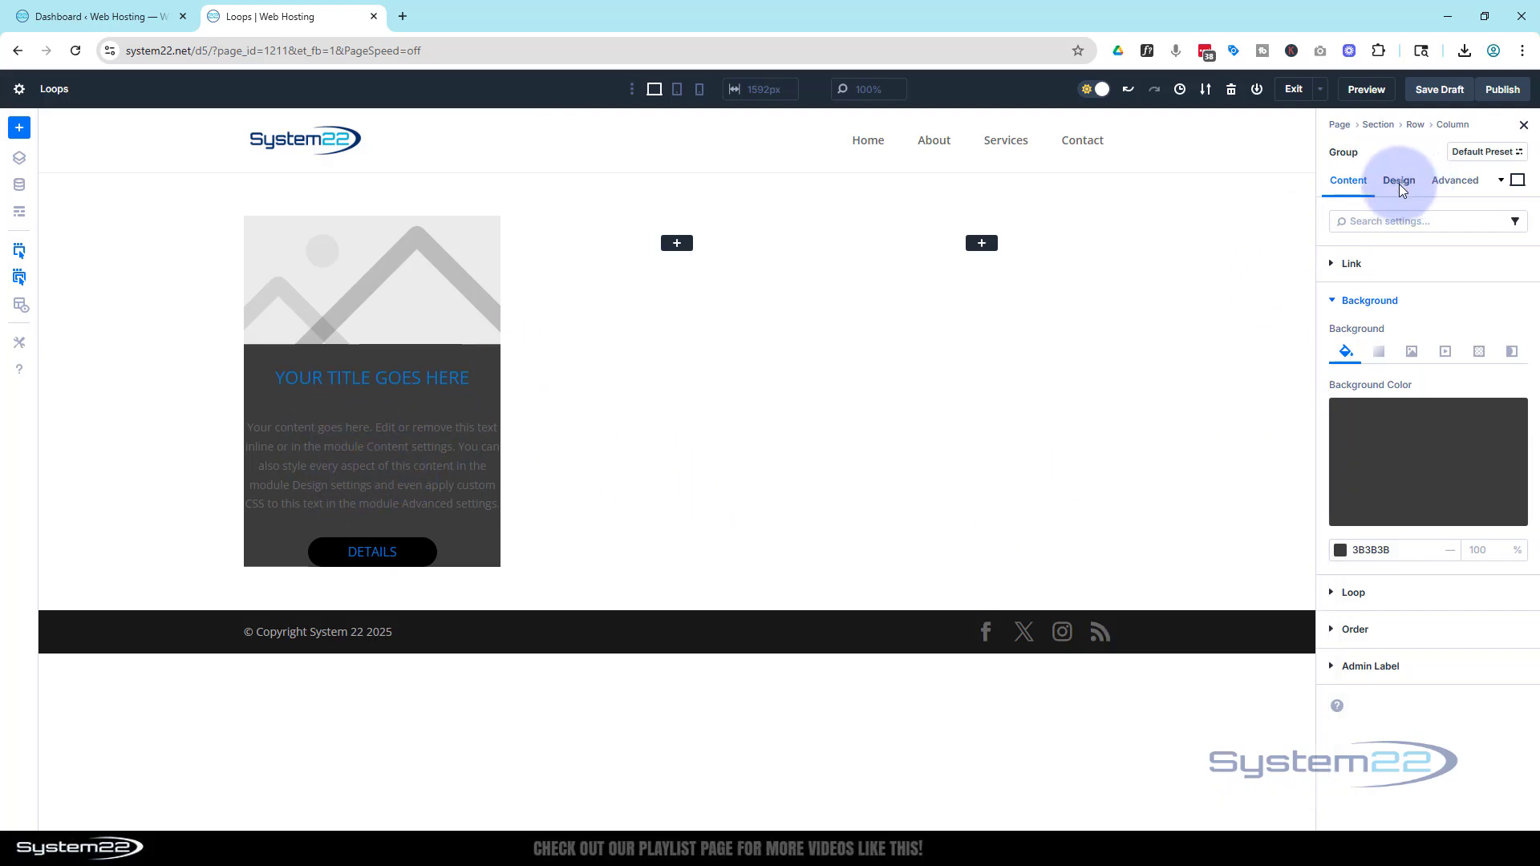
# - Set the card group's bottom padding to 50 px and round all its corners with a 25 px radius
pyautogui.click(1399, 185)
pyautogui.click(1335, 341)
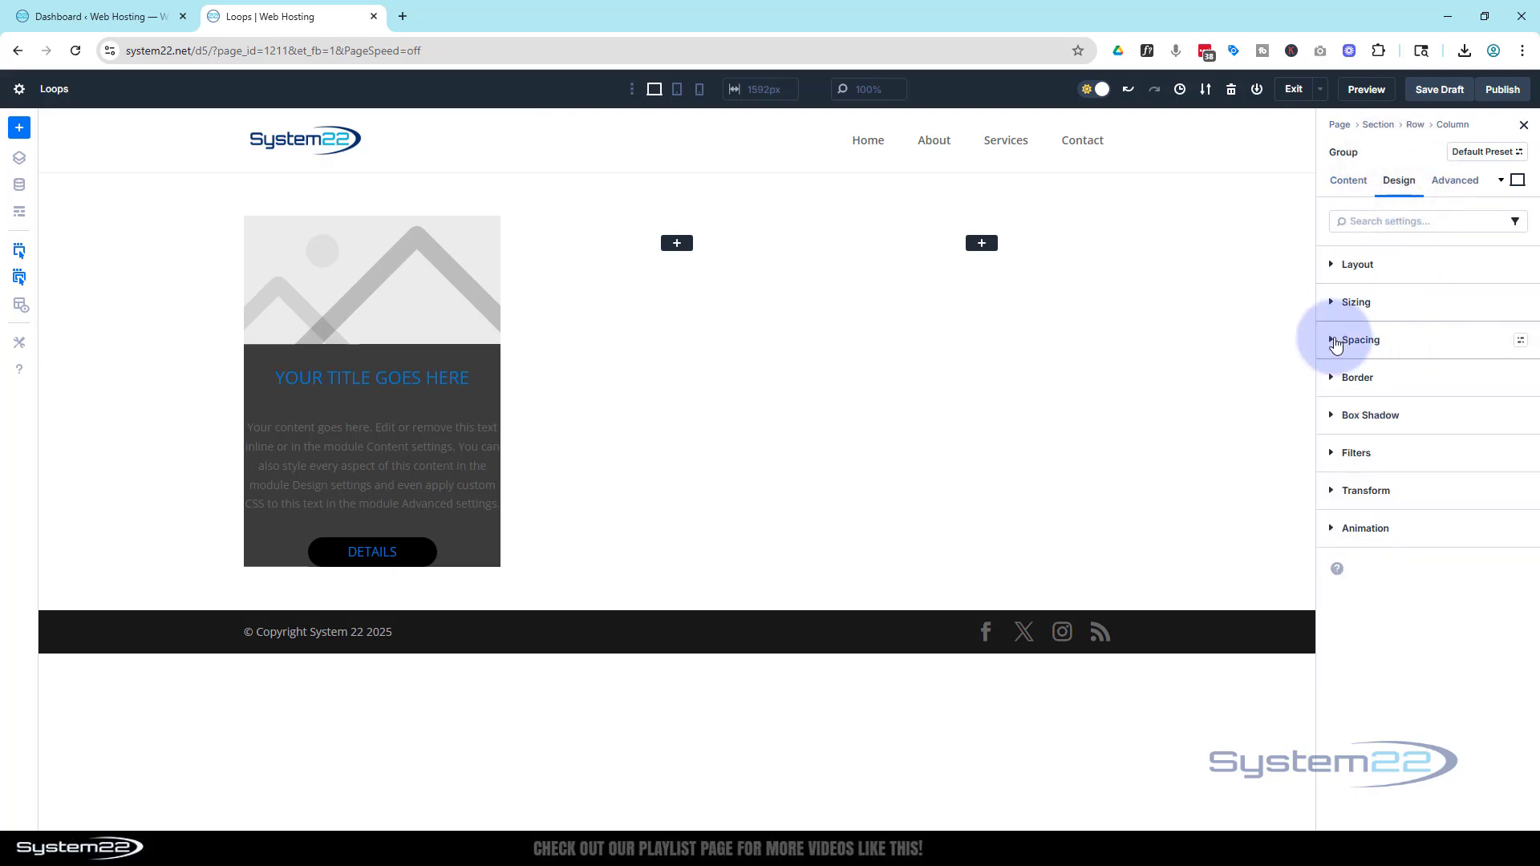
pyautogui.click(1393, 525)
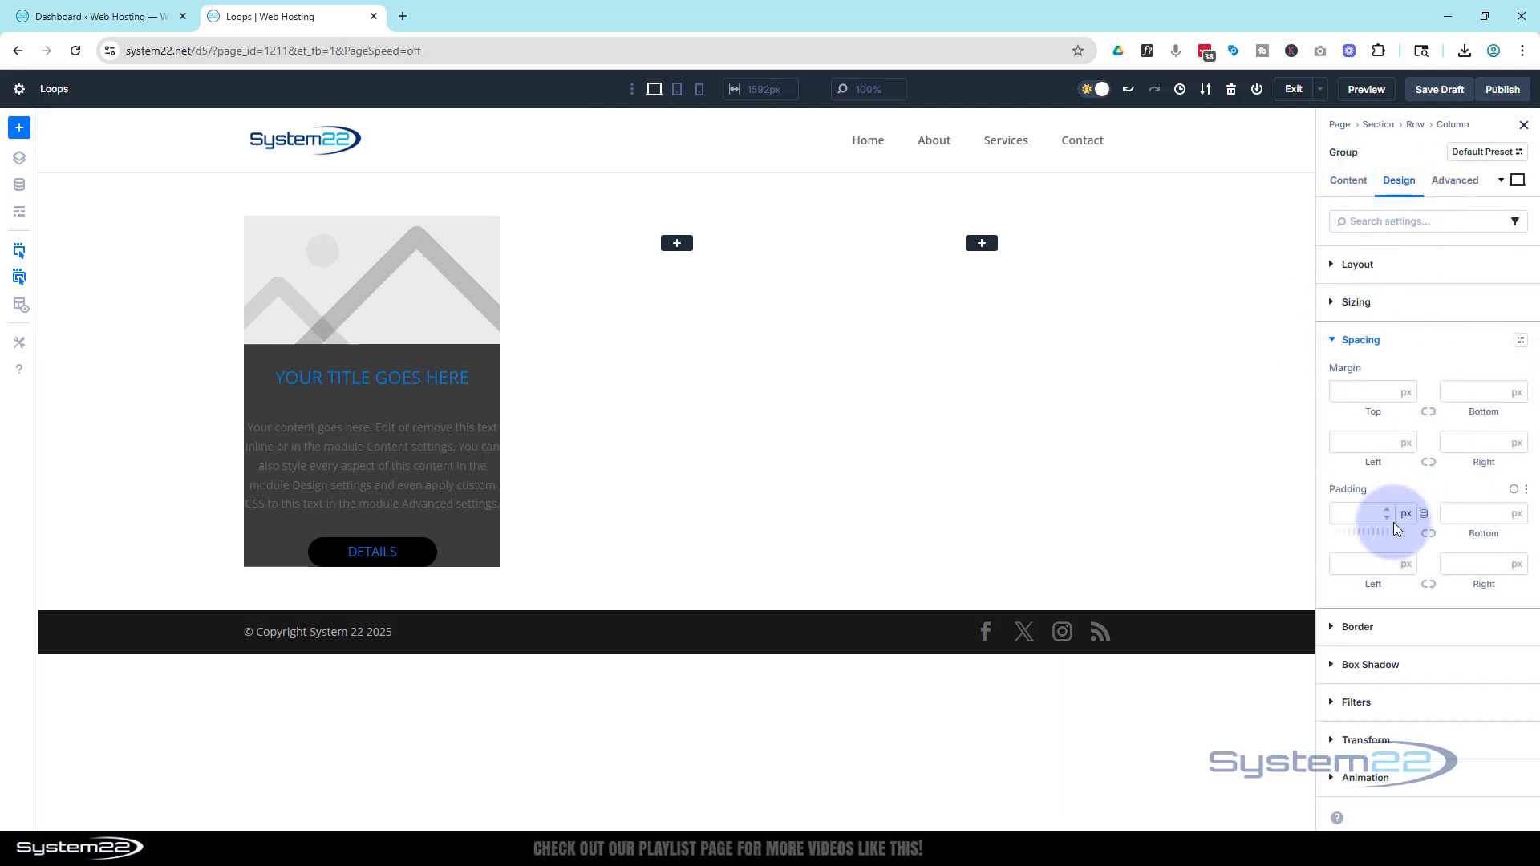
pyautogui.click(1453, 513)
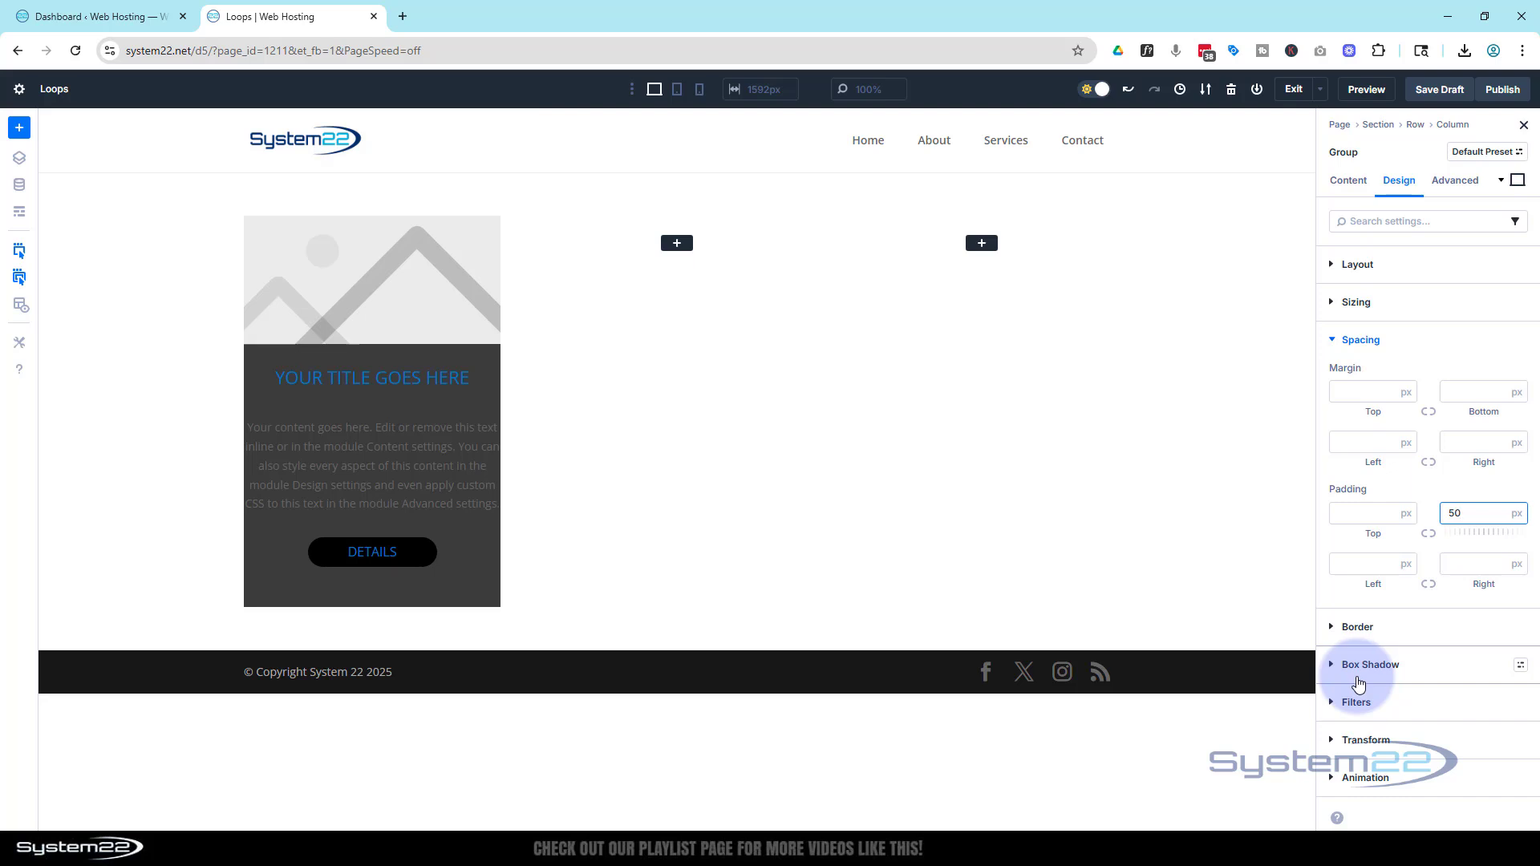
pyautogui.click(1333, 628)
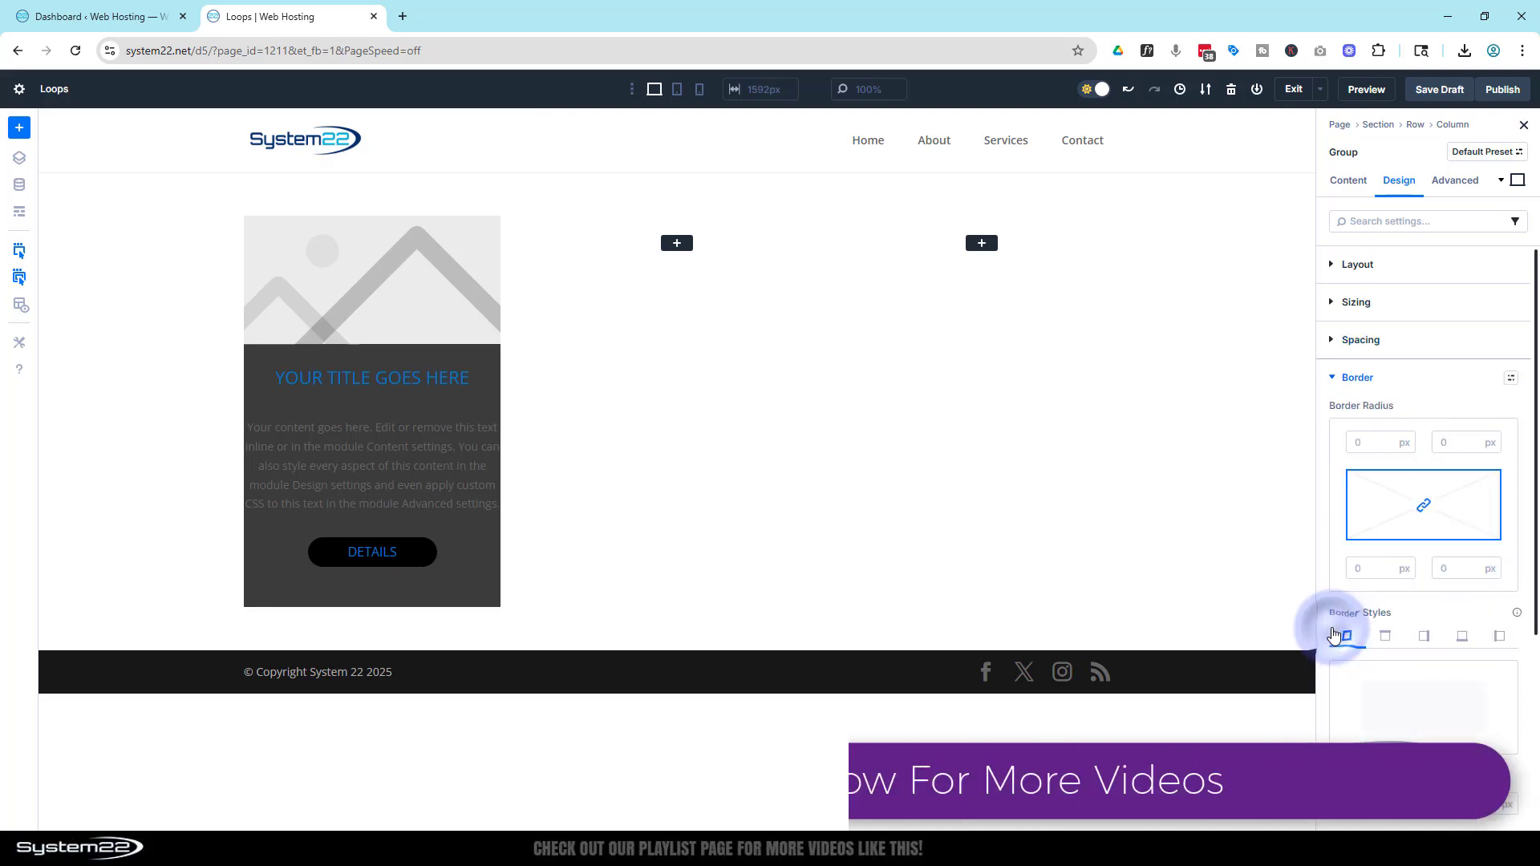
pyautogui.click(1366, 444)
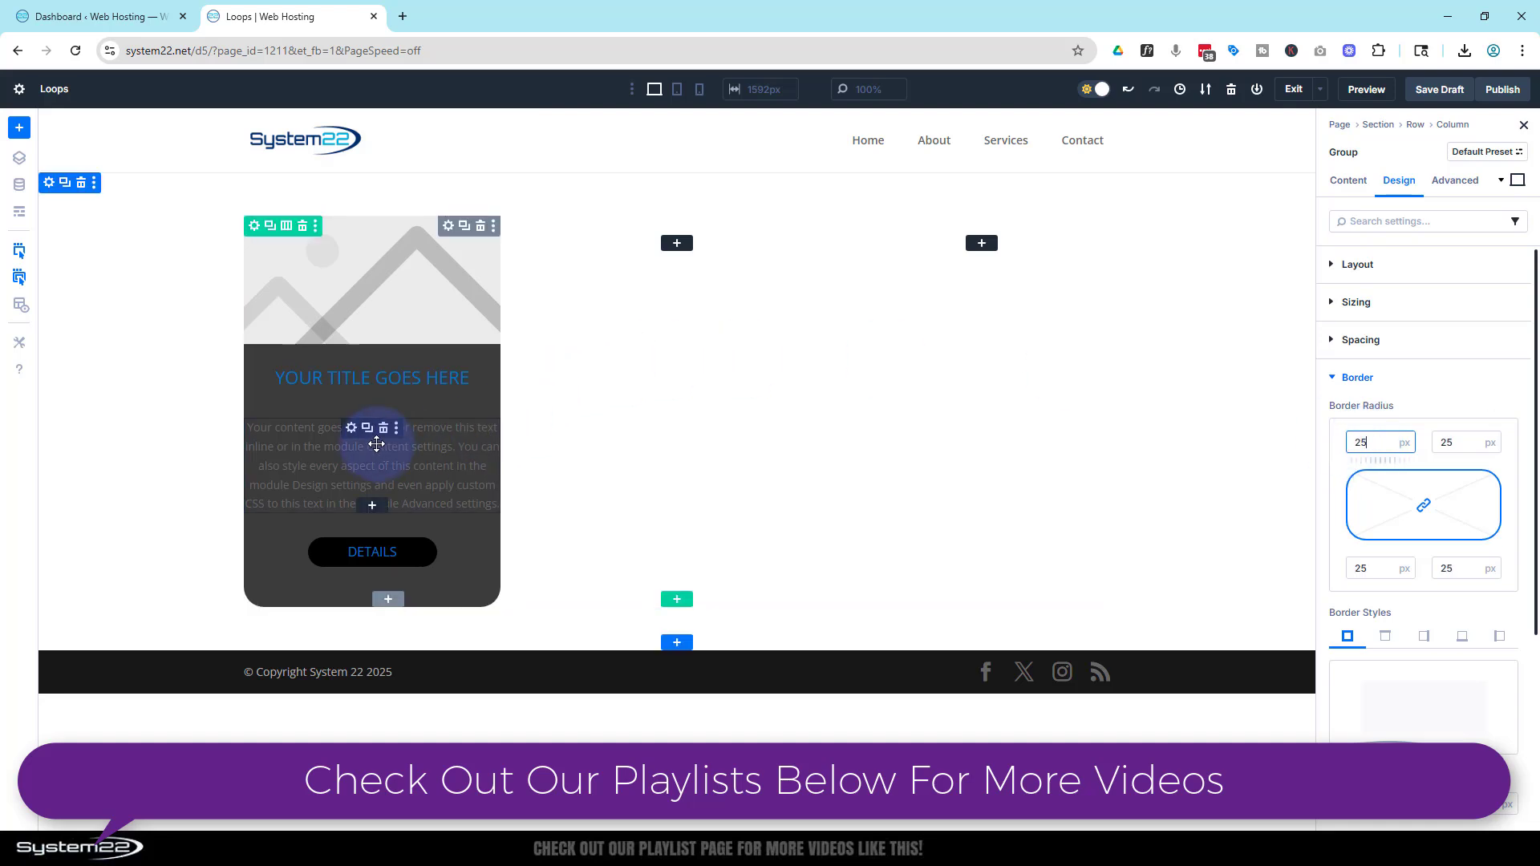
# - Change the card's body text color to white (FFFFFF) in the Text module's settings
pyautogui.click(354, 431)
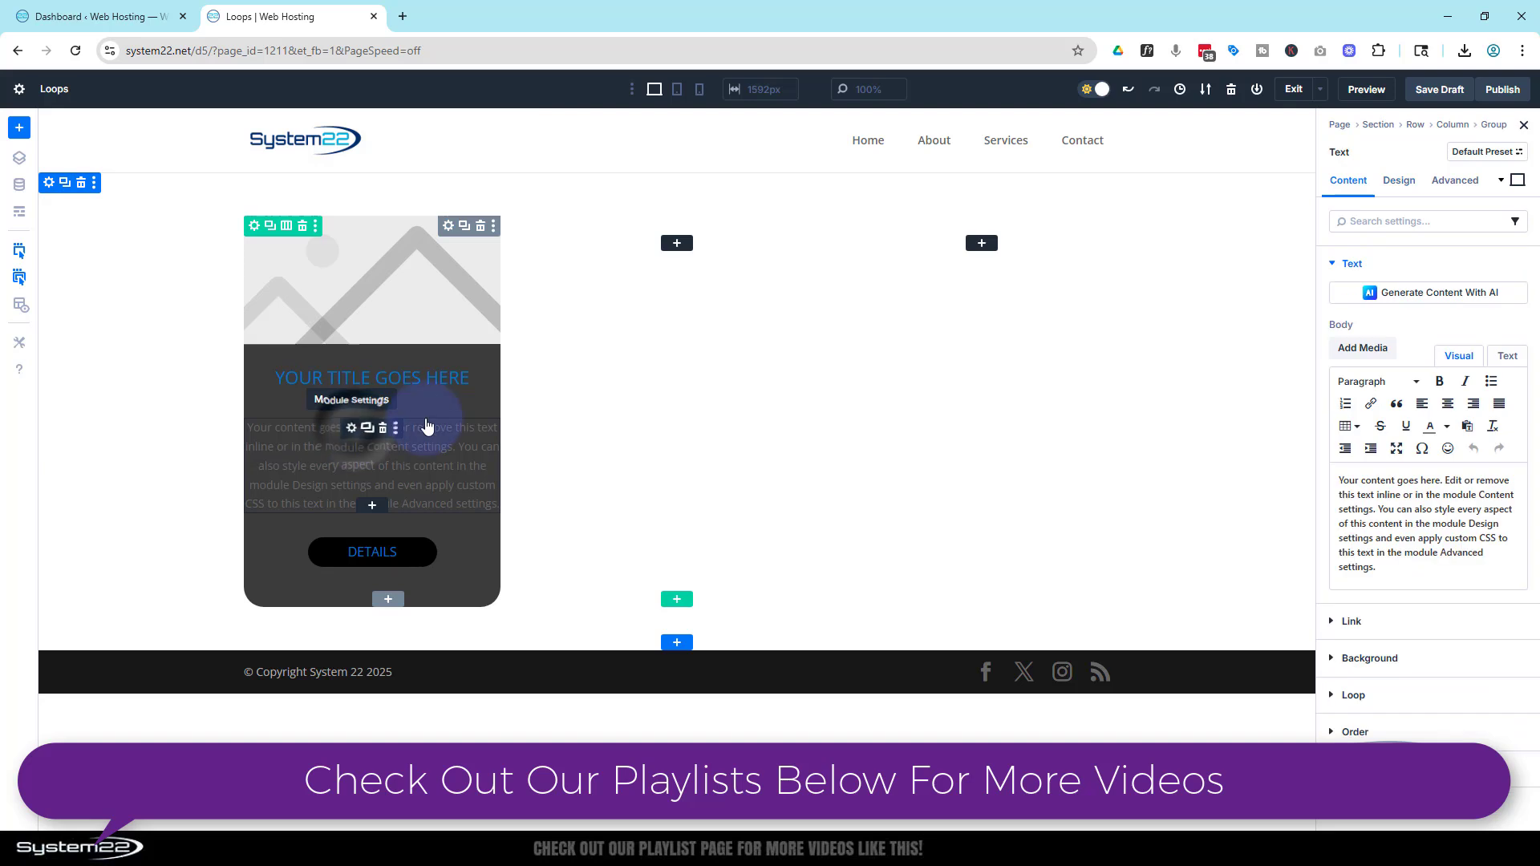
pyautogui.click(1403, 181)
pyautogui.click(1392, 266)
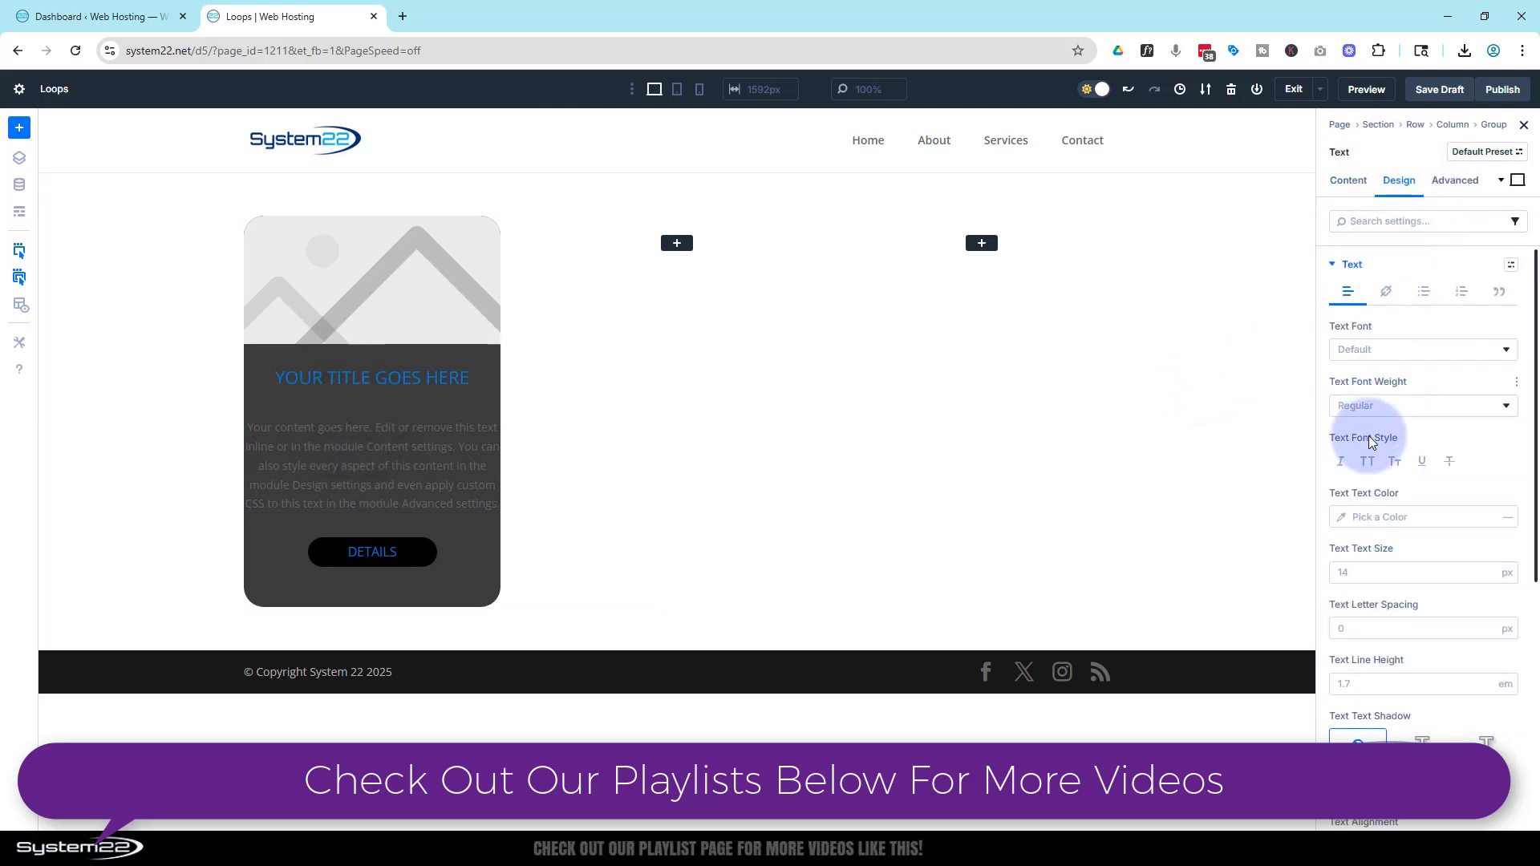
pyautogui.click(1359, 516)
pyautogui.moveTo(1130, 449); pyautogui.dragTo(1102, 432)
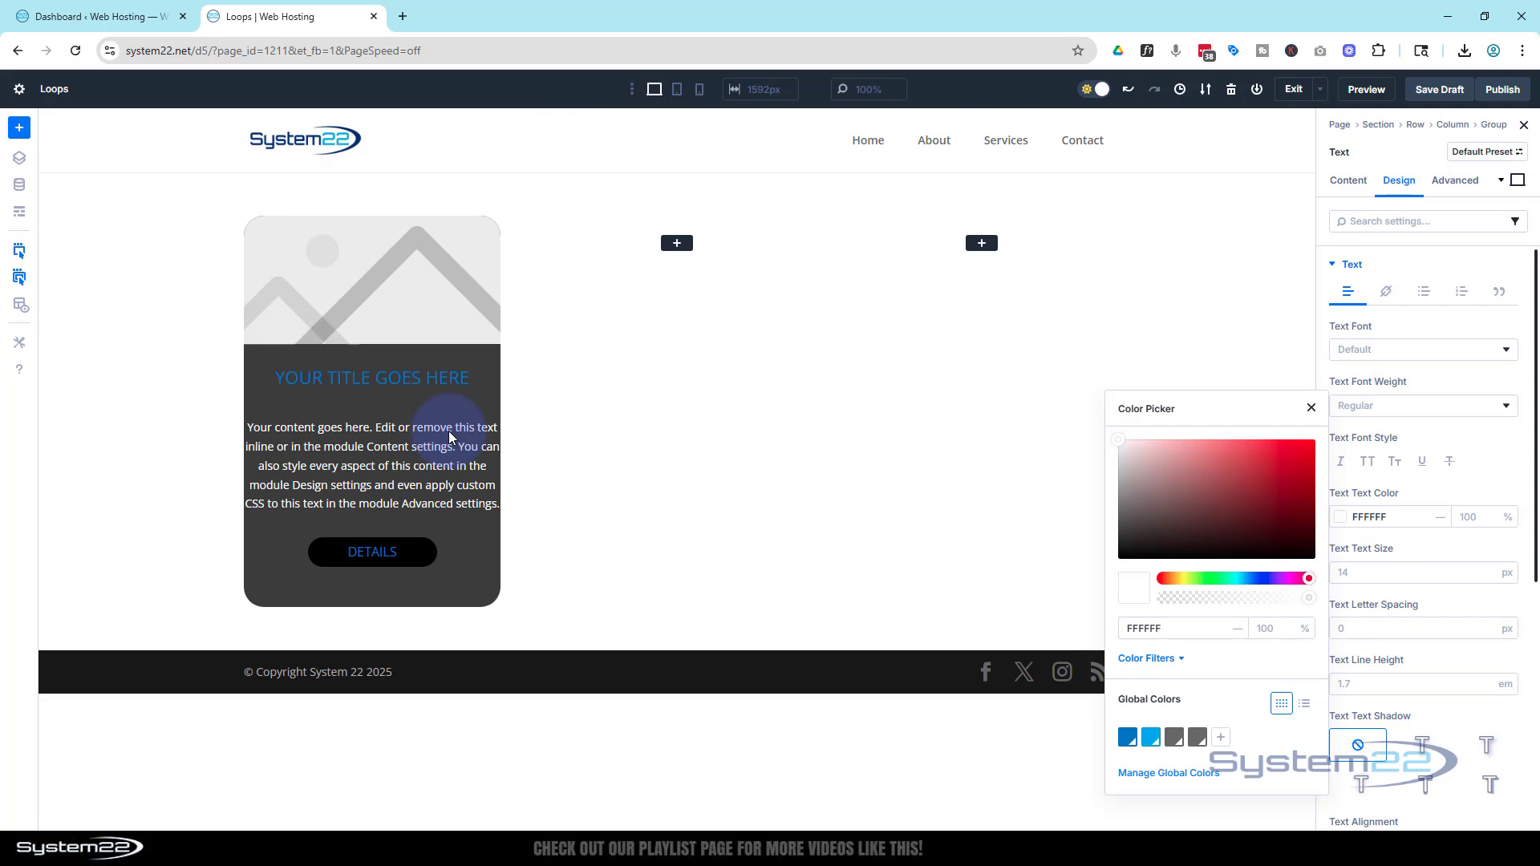
pyautogui.click(1403, 184)
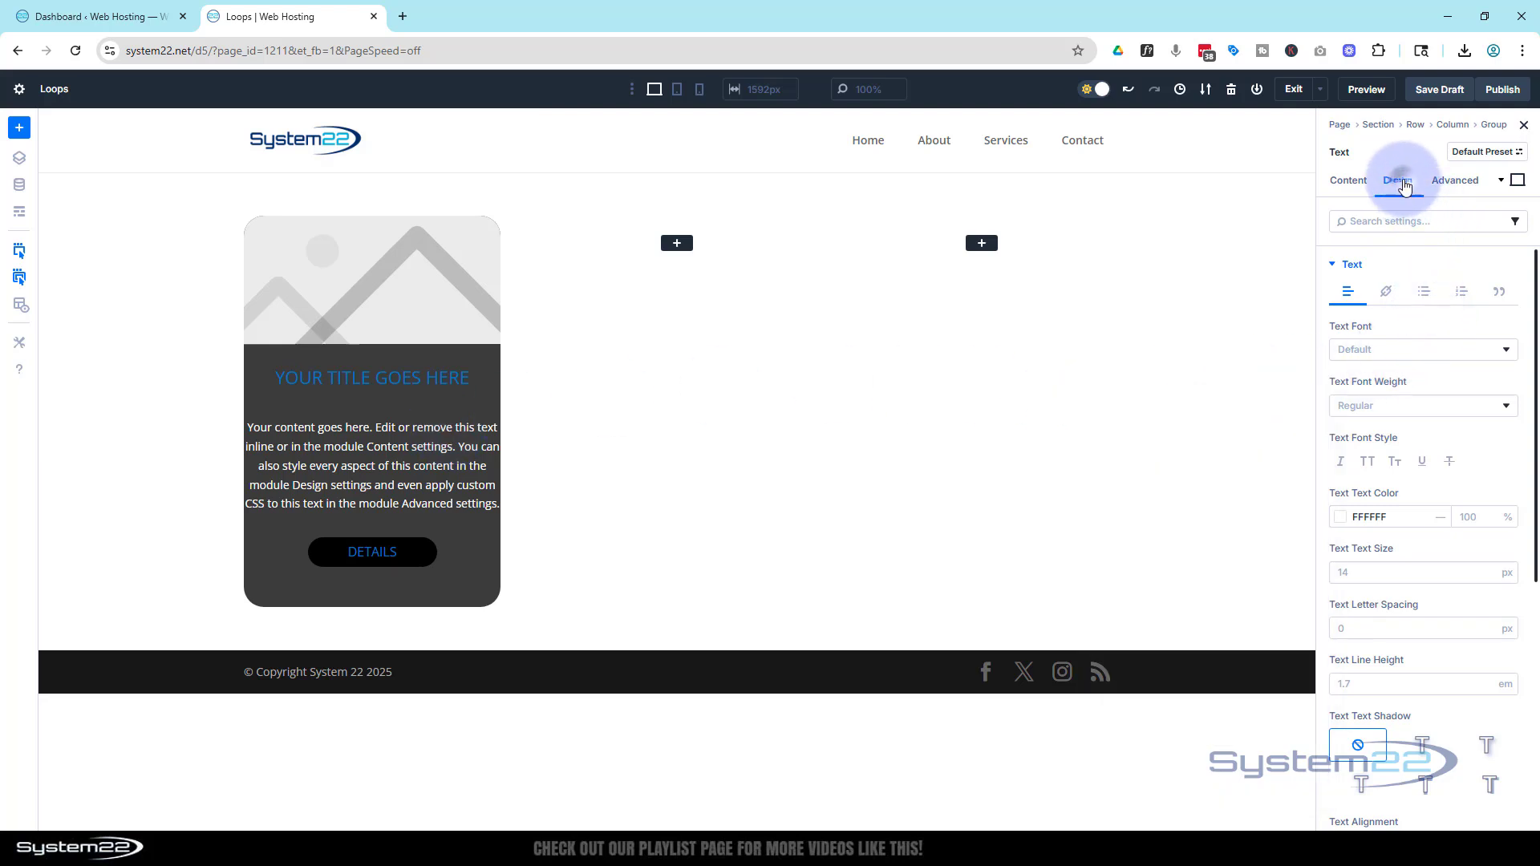
# - Give the body Text module linked left and right padding of 25 px
pyautogui.click(1337, 267)
pyautogui.click(1334, 380)
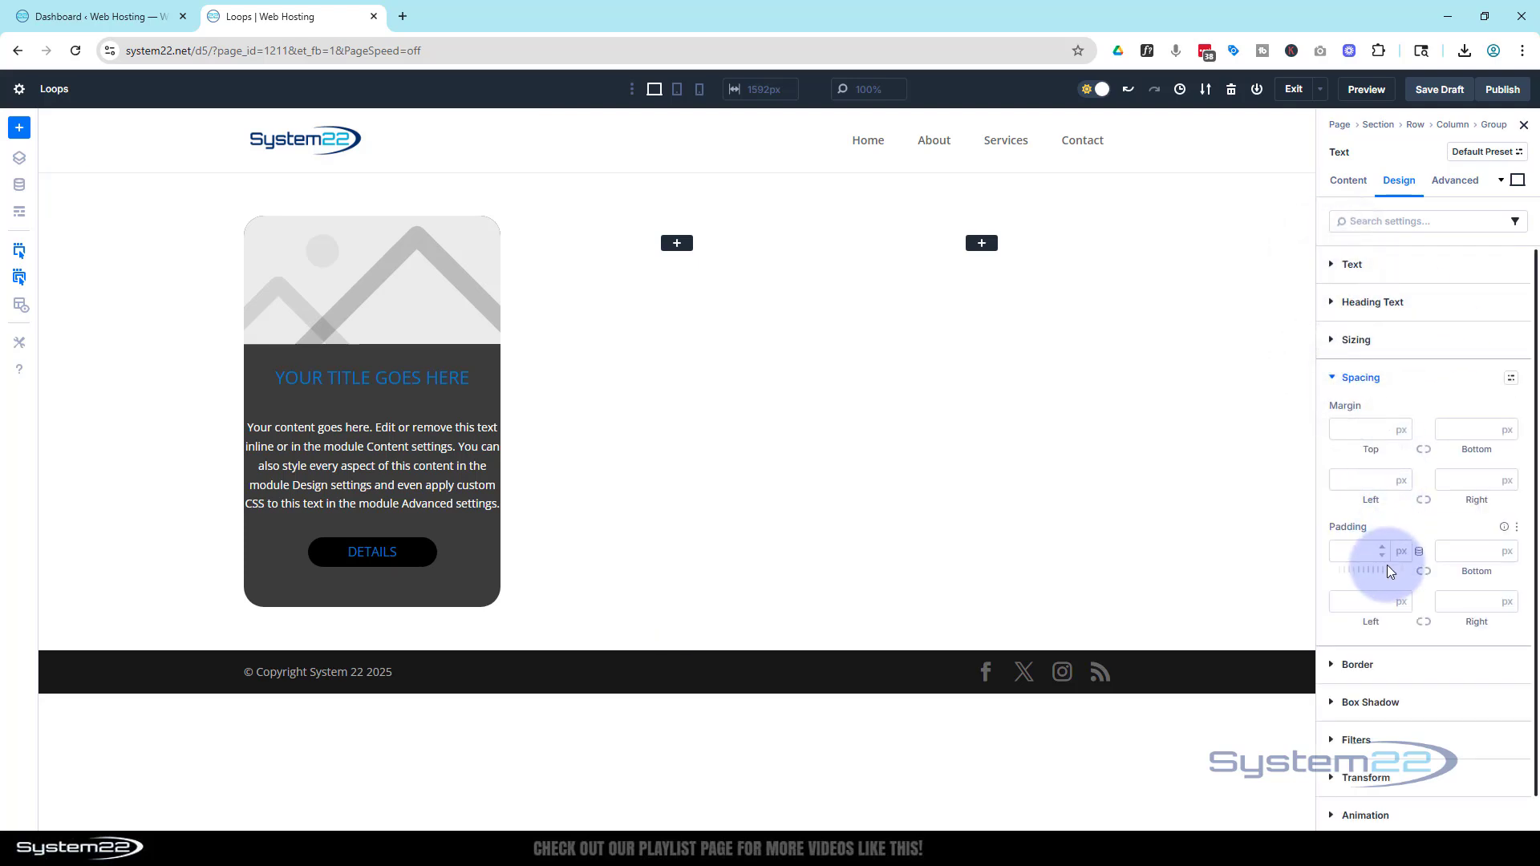
pyautogui.click(1368, 603)
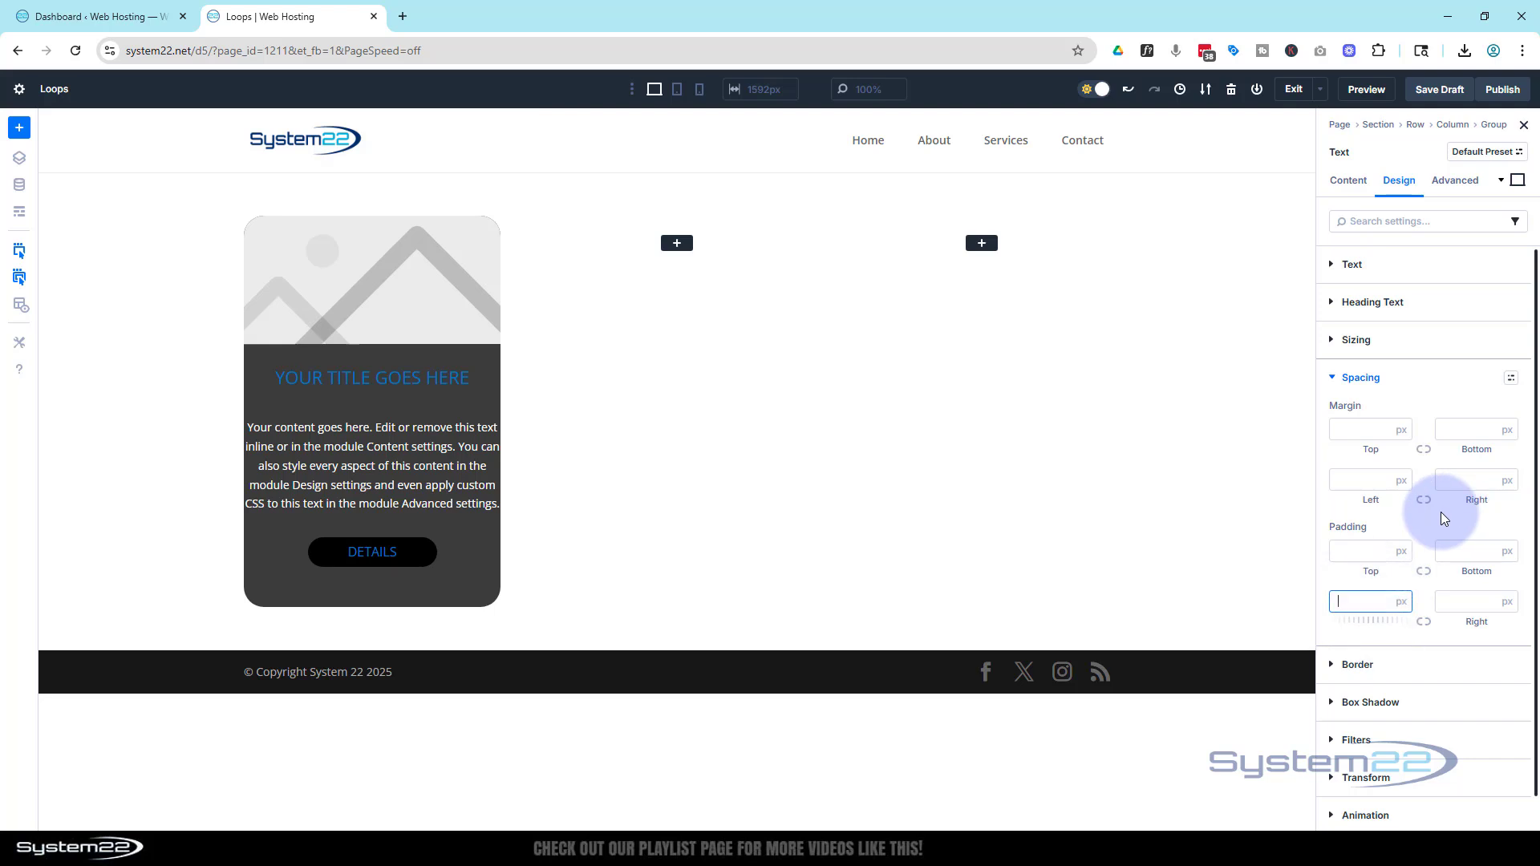
pyautogui.write('25')
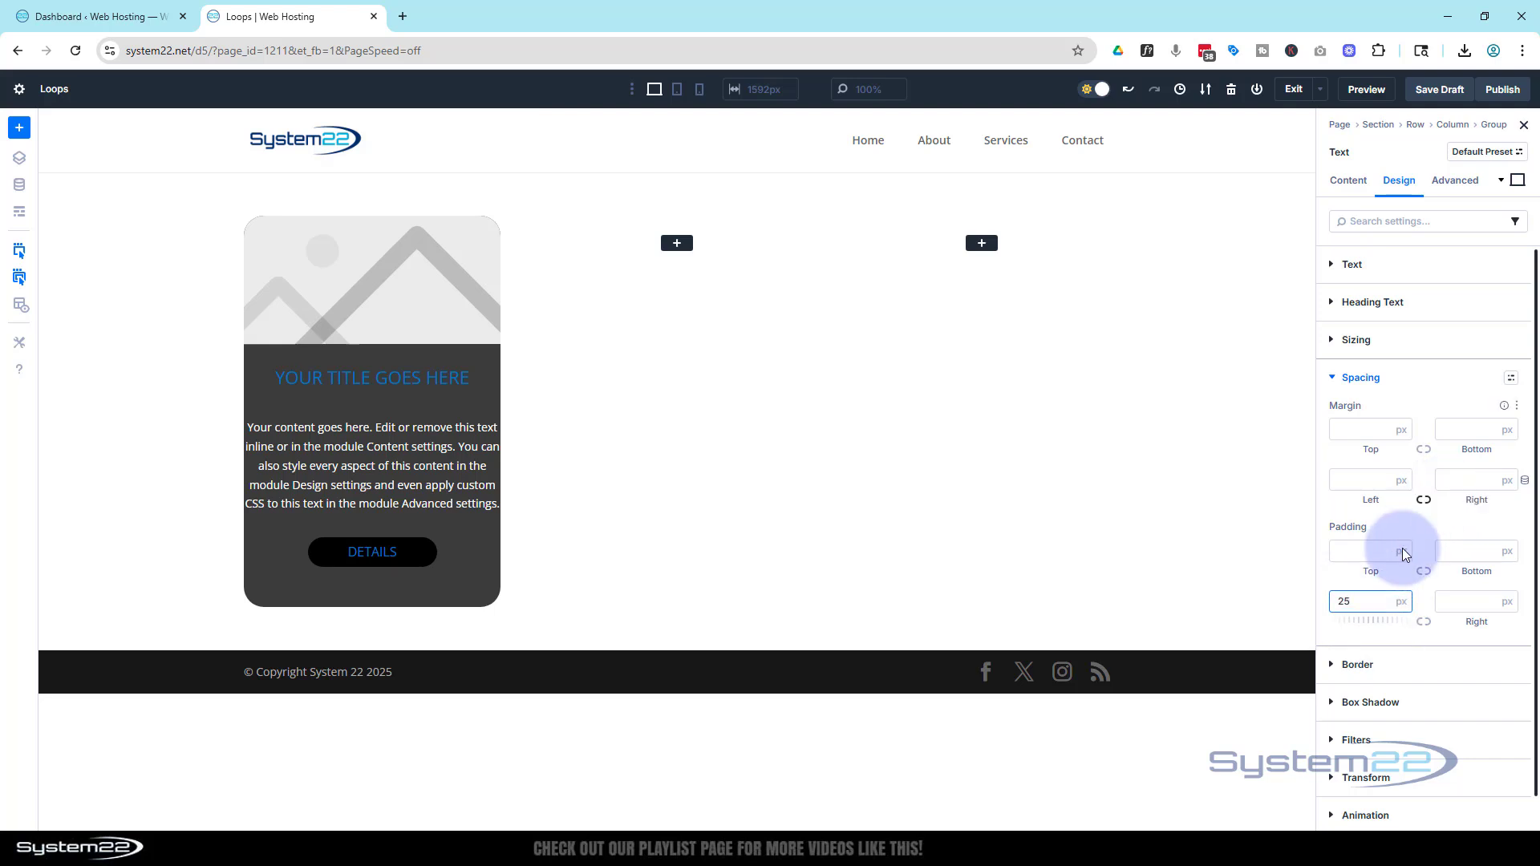
pyautogui.click(1422, 623)
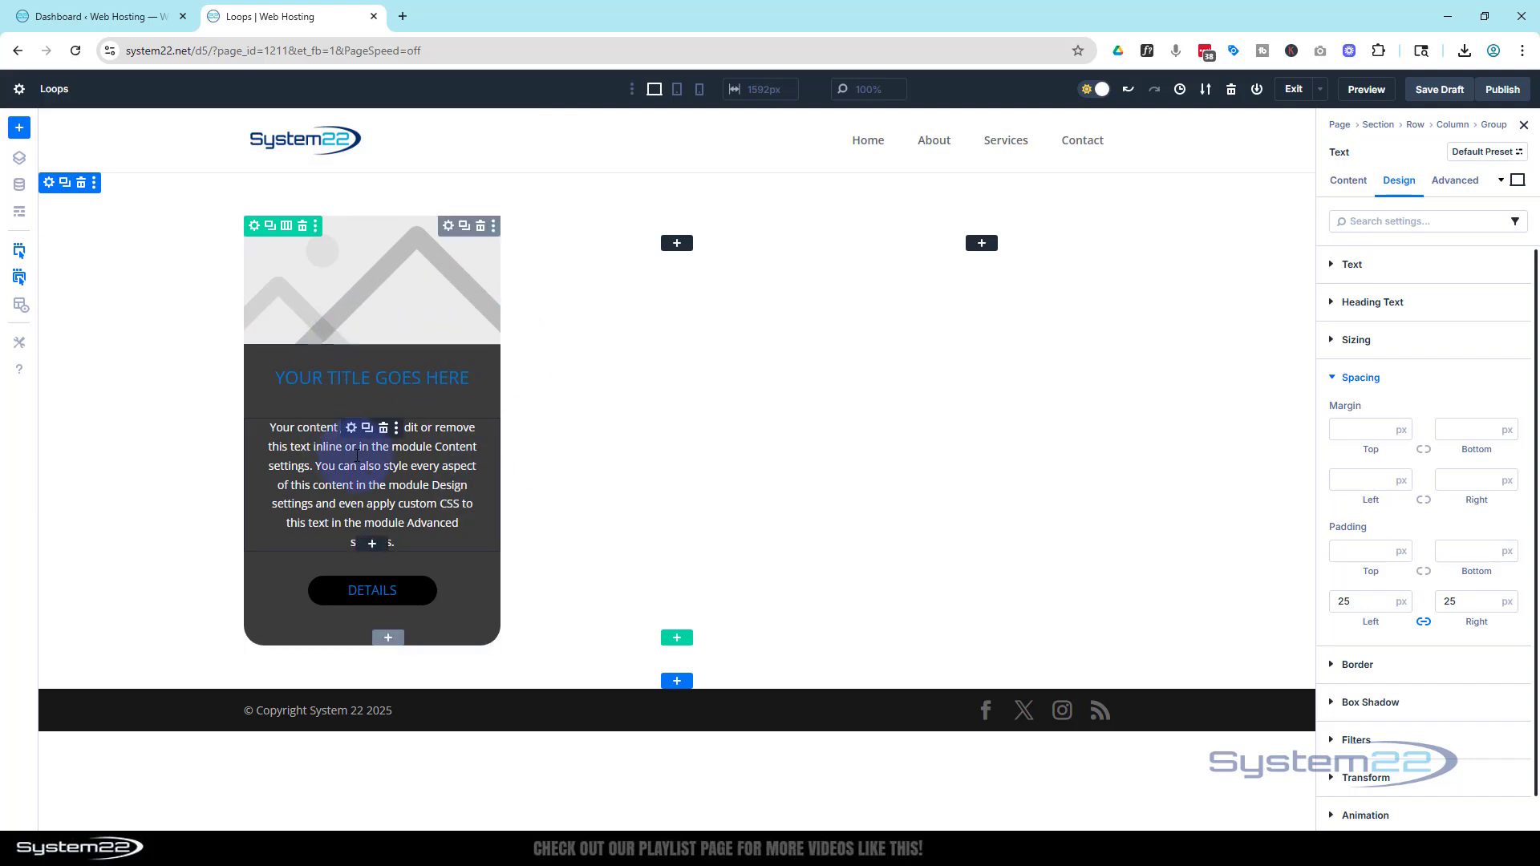
# - Switch to the WordPress dashboard and examine the posts list and the post categories
pyautogui.click(108, 14)
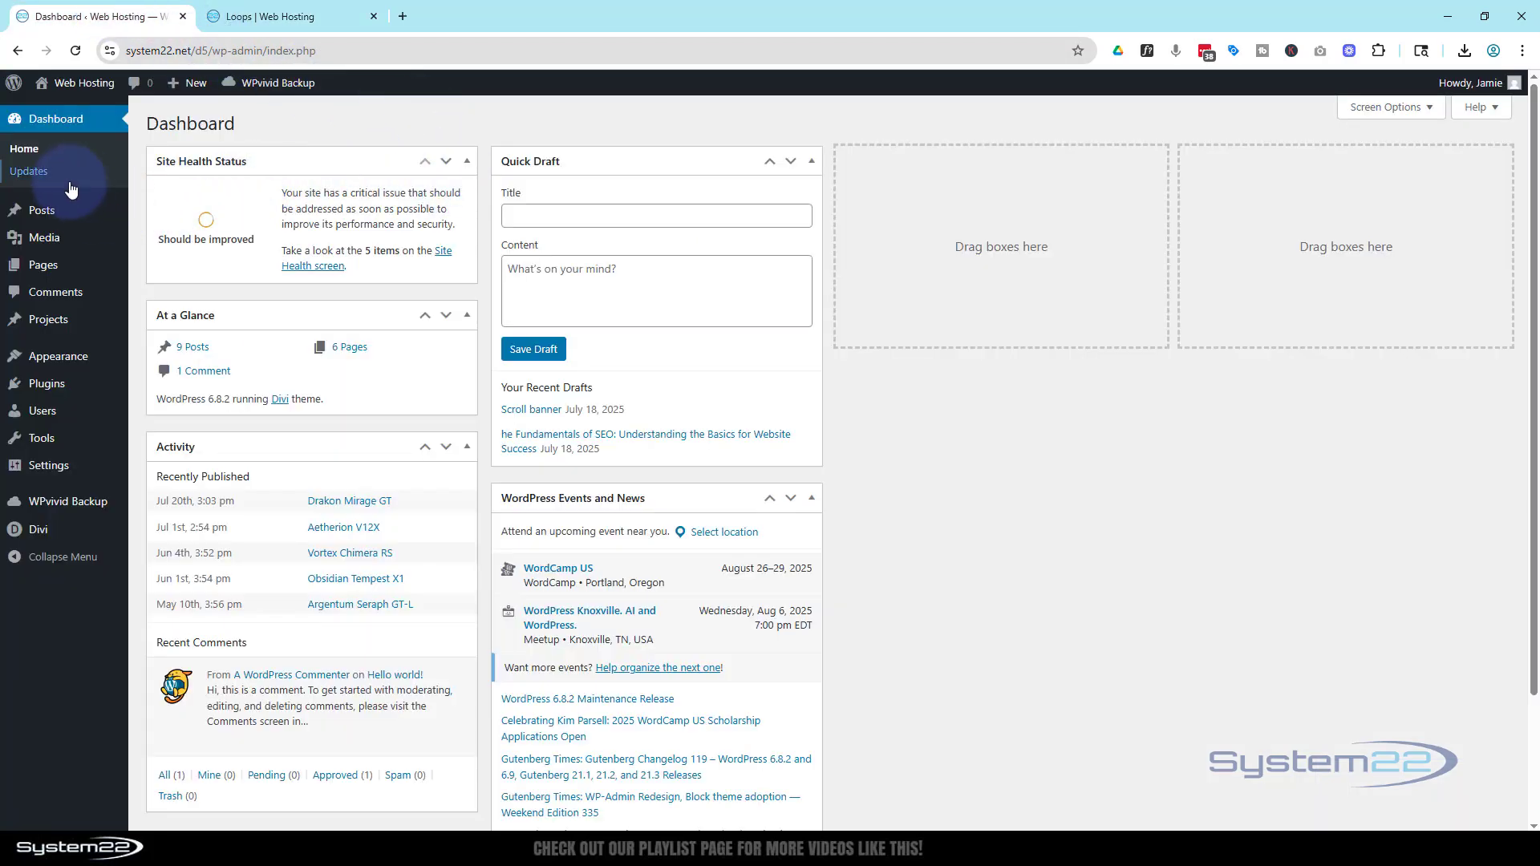
pyautogui.click(36, 215)
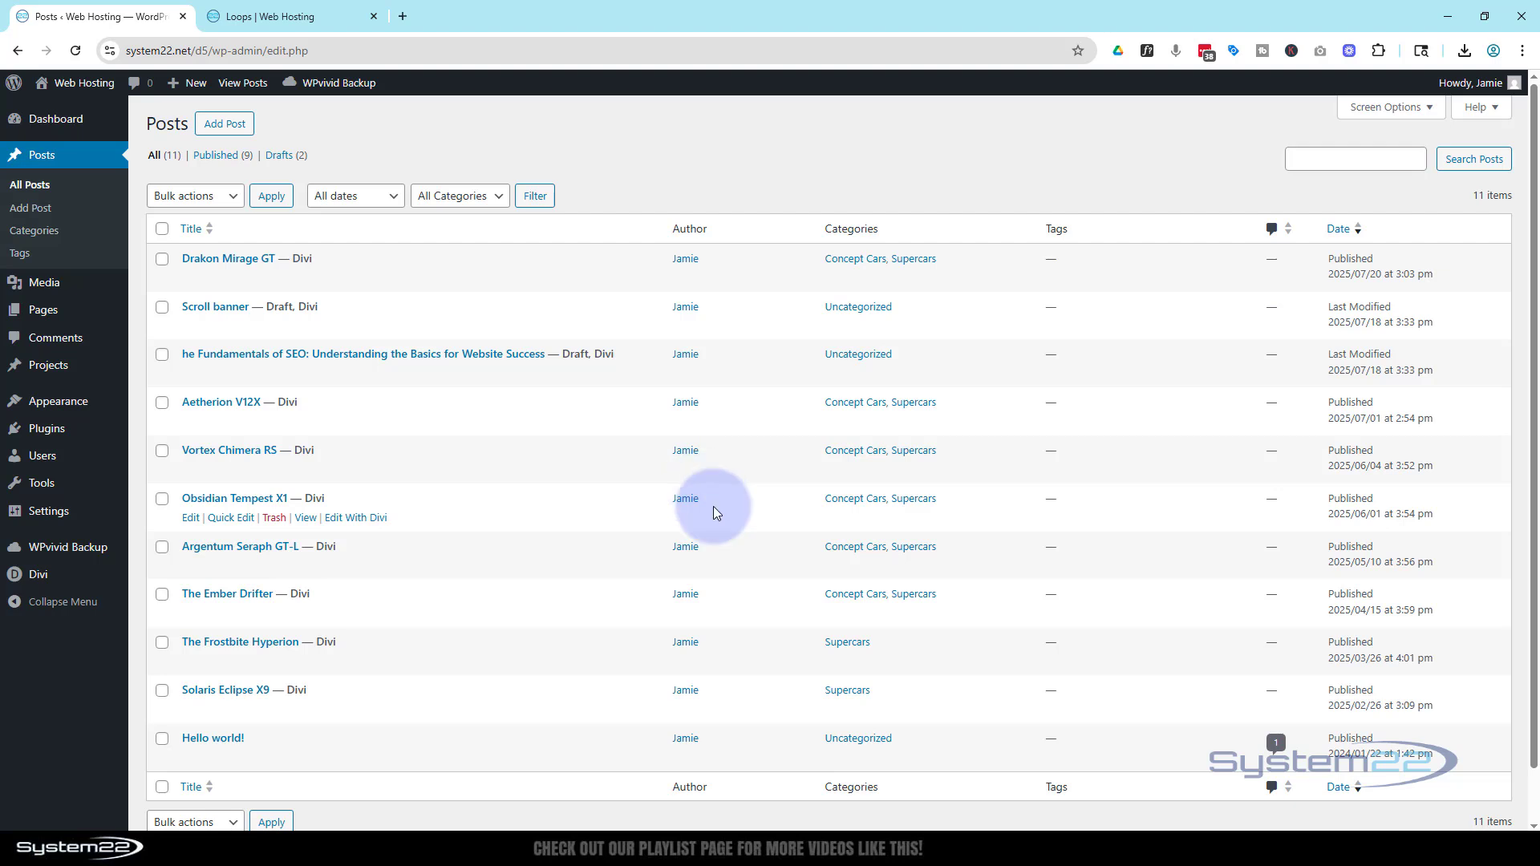
pyautogui.click(36, 236)
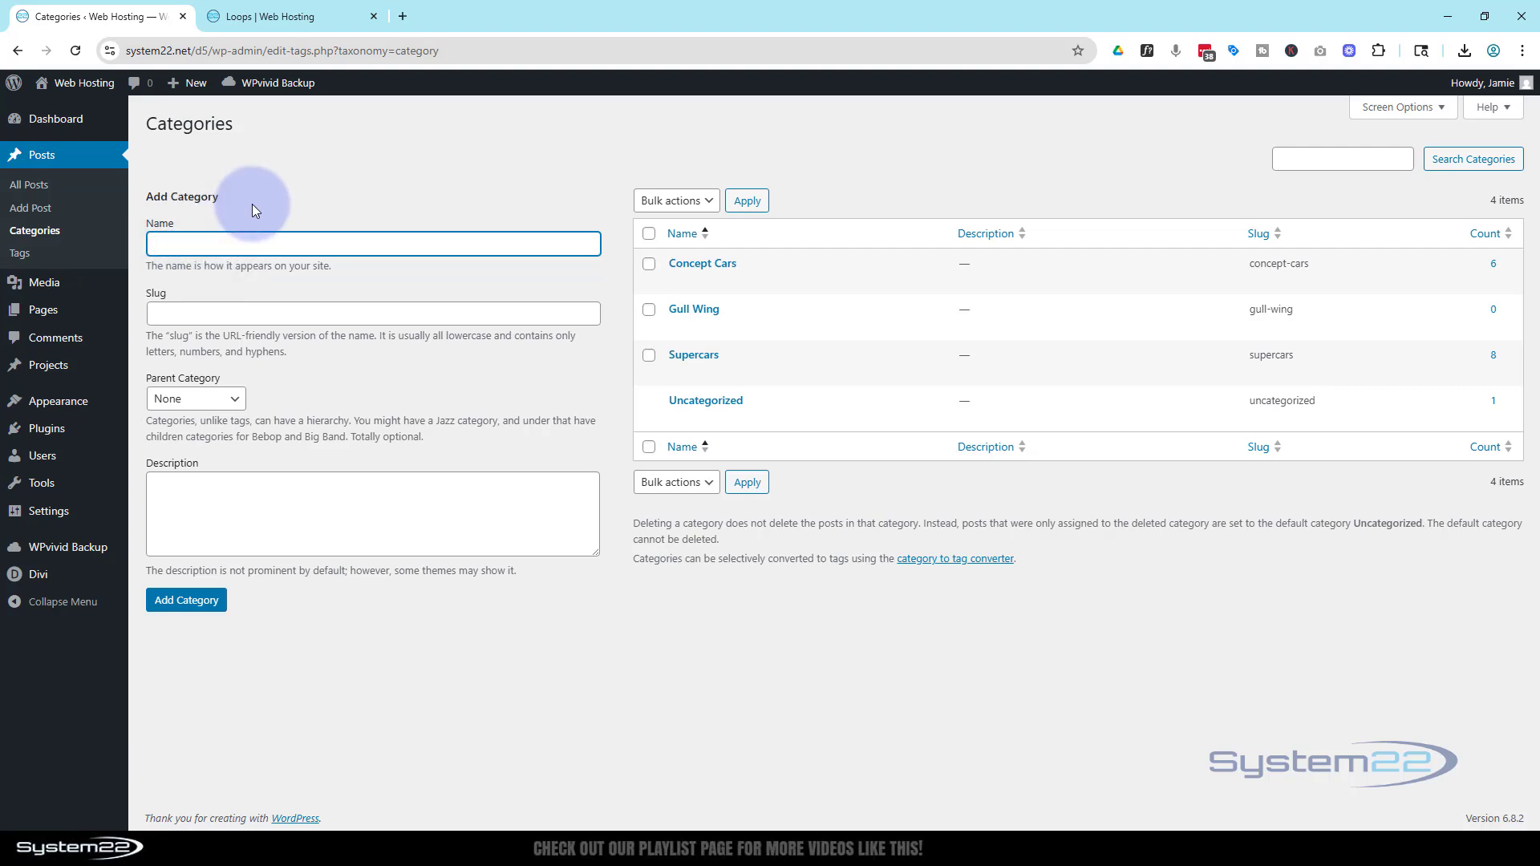
# - Add a post category named XYZ with the slug xyz, no parent and an empty description
pyautogui.write('XYZ')
pyautogui.click(182, 309)
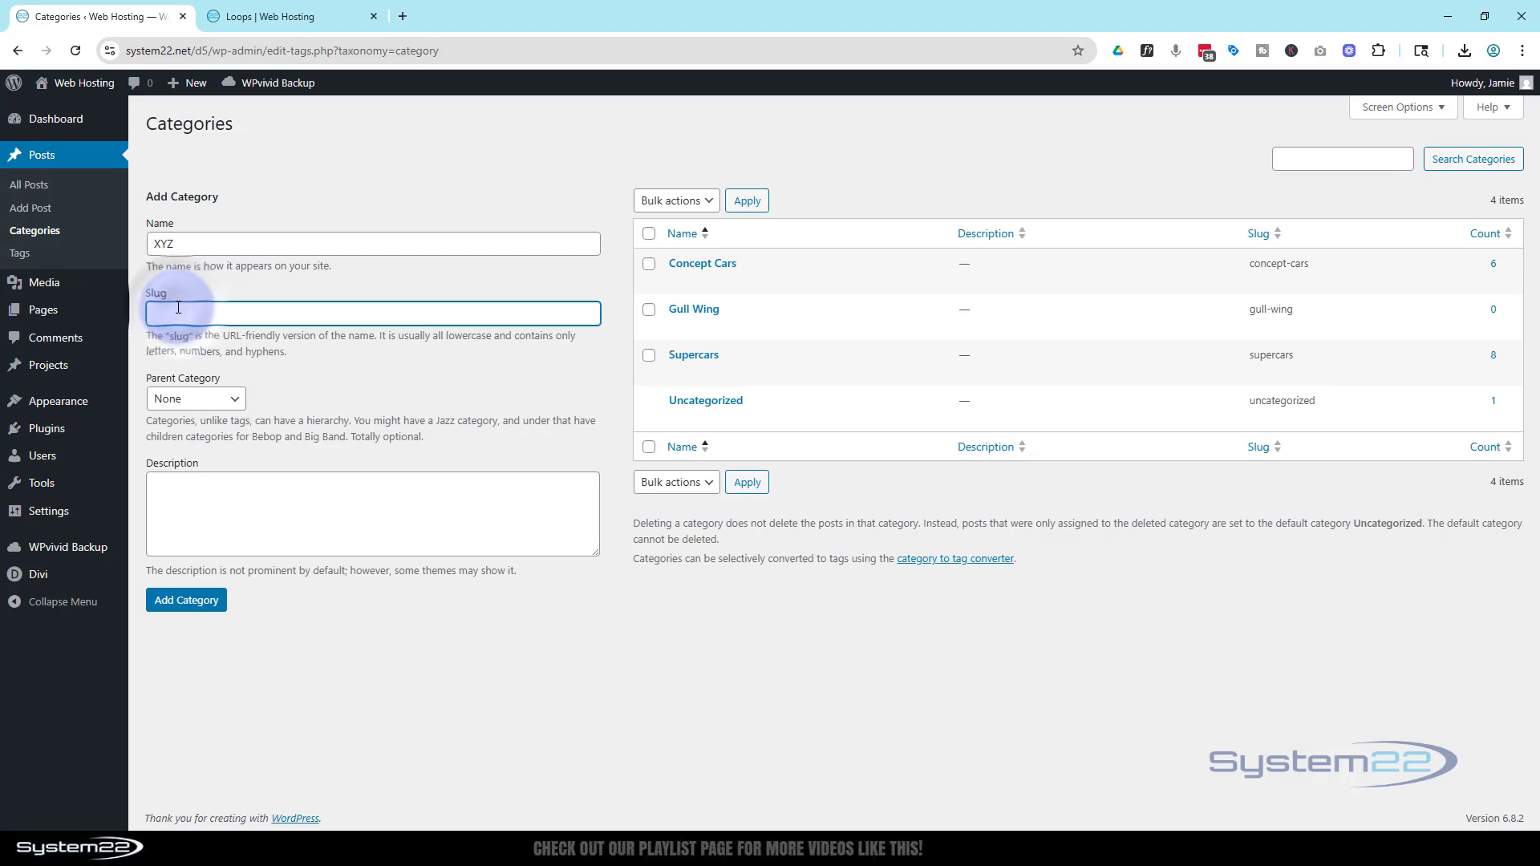
pyautogui.write('xyz')
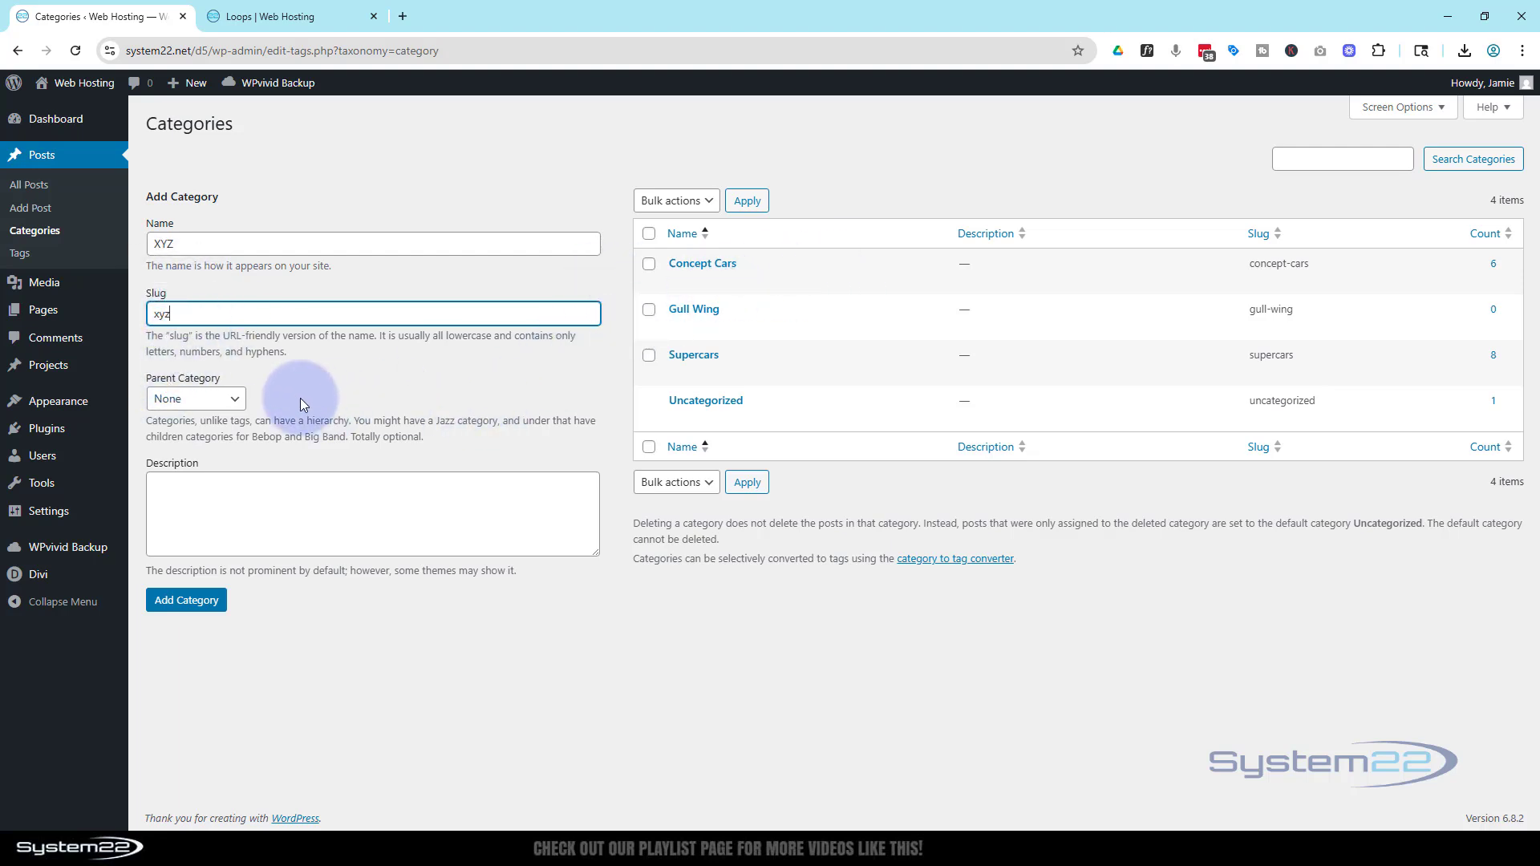
pyautogui.click(185, 492)
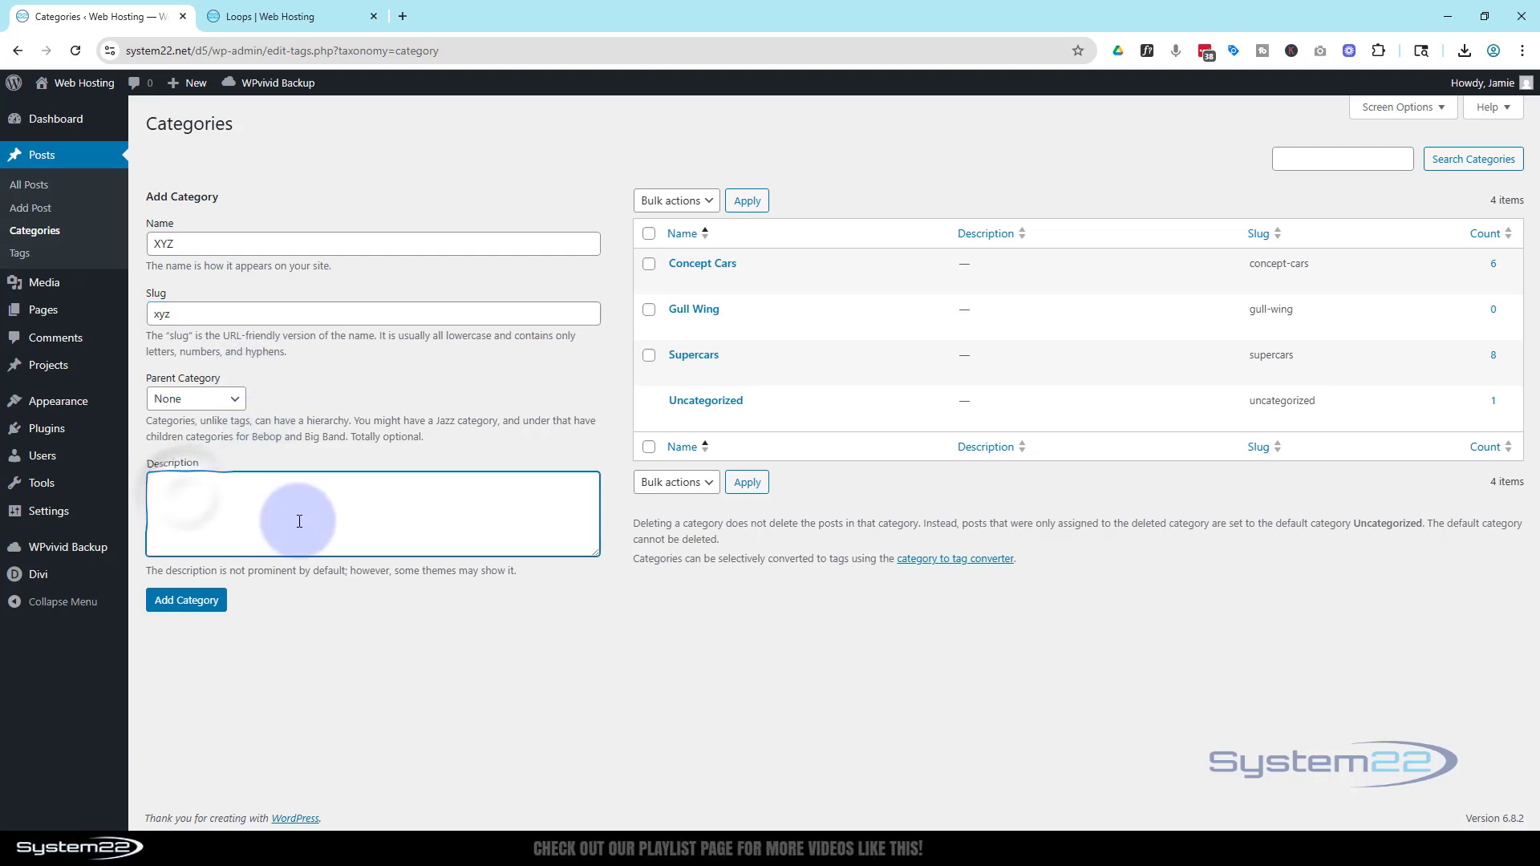
pyautogui.click(192, 609)
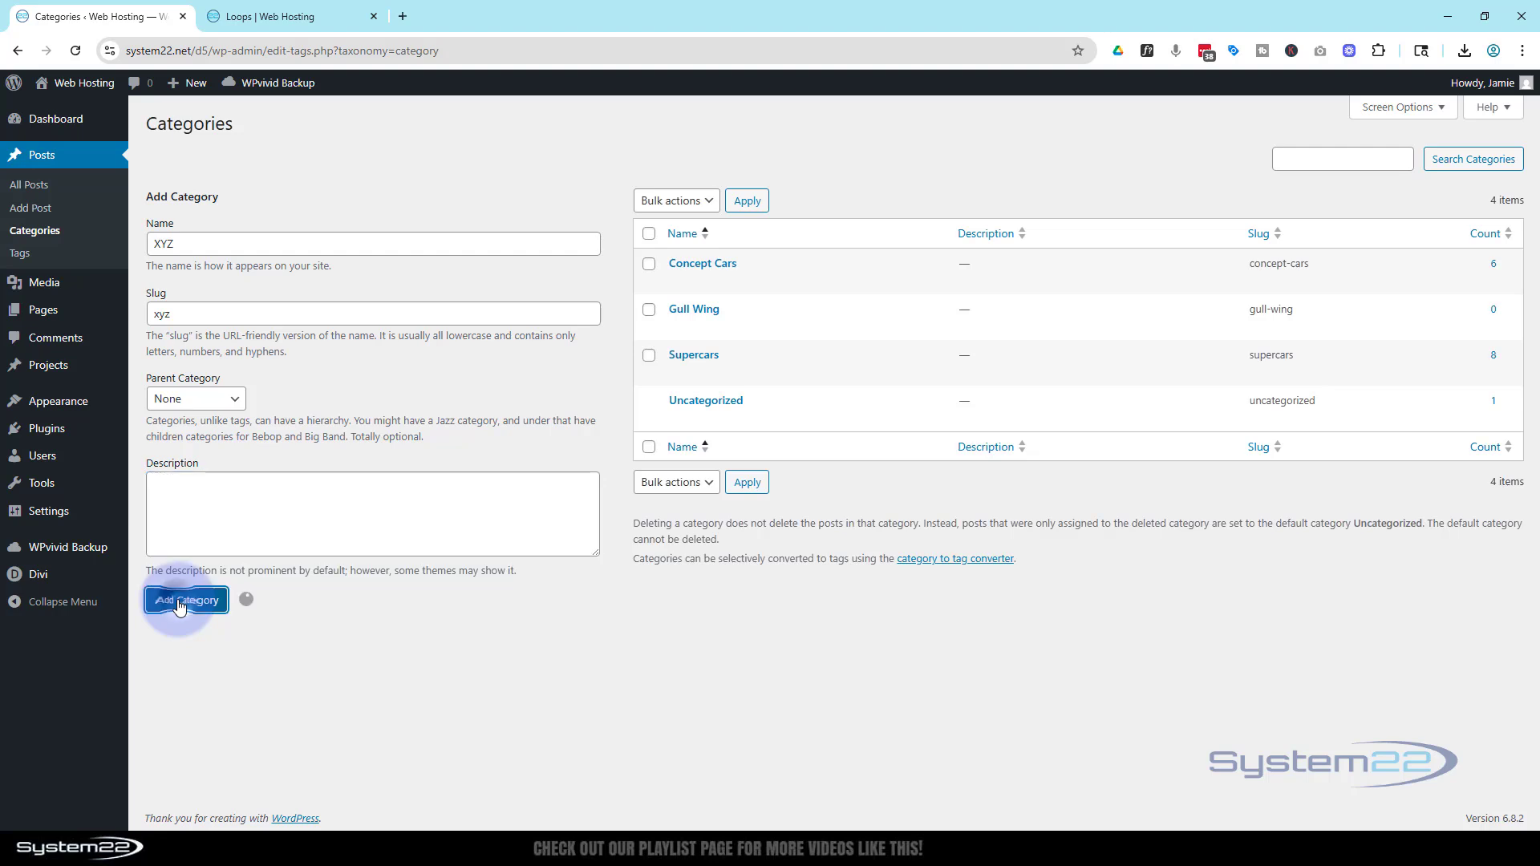
pyautogui.moveTo(672, 332)
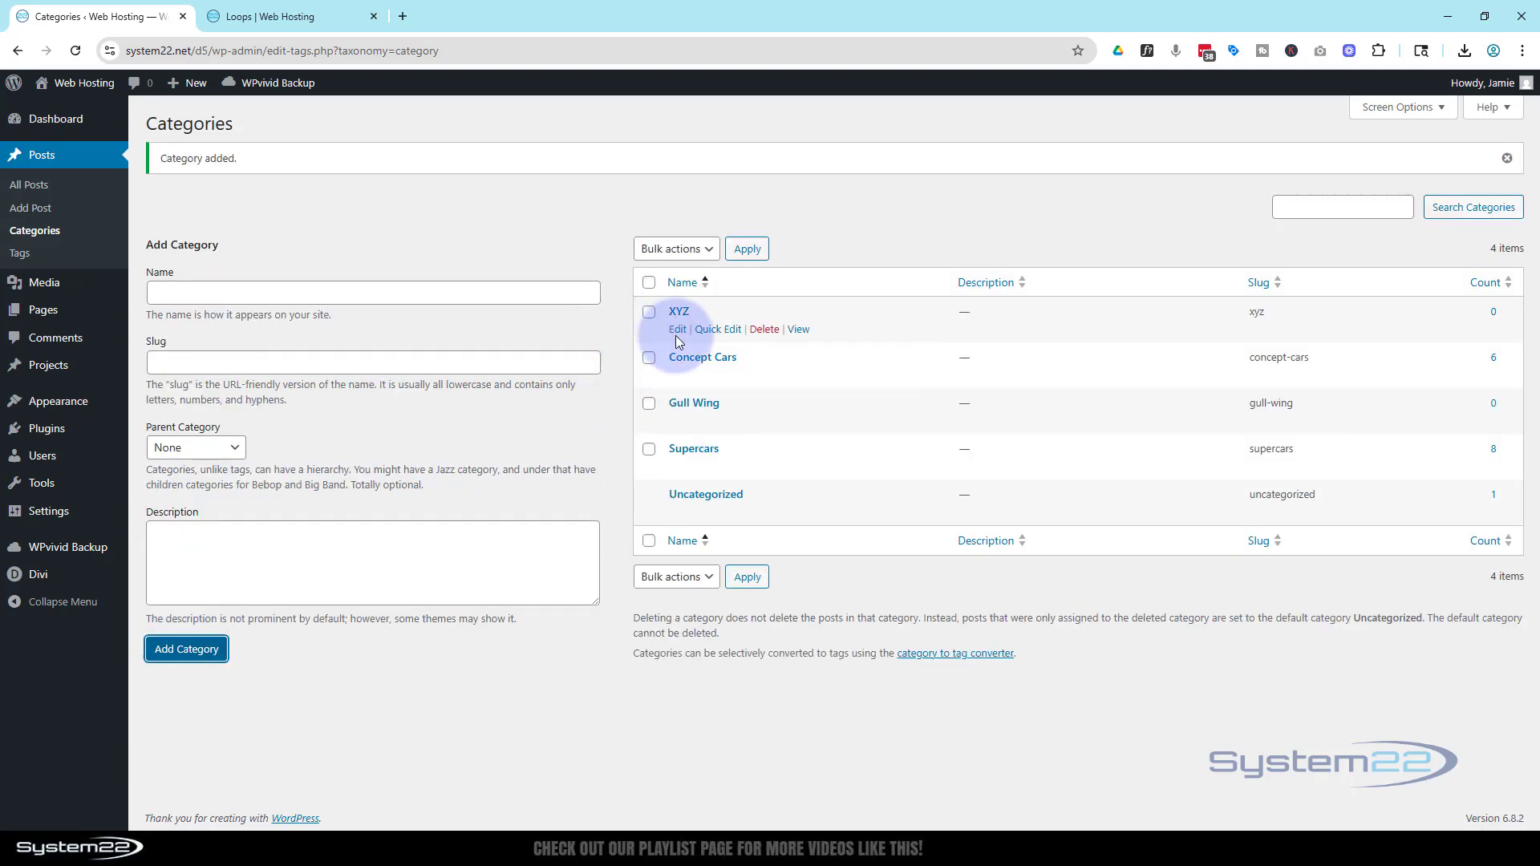
# - Examine the category options in the Quick Edit form of the Drakon Mirage GT post and close it with an update
pyautogui.click(32, 185)
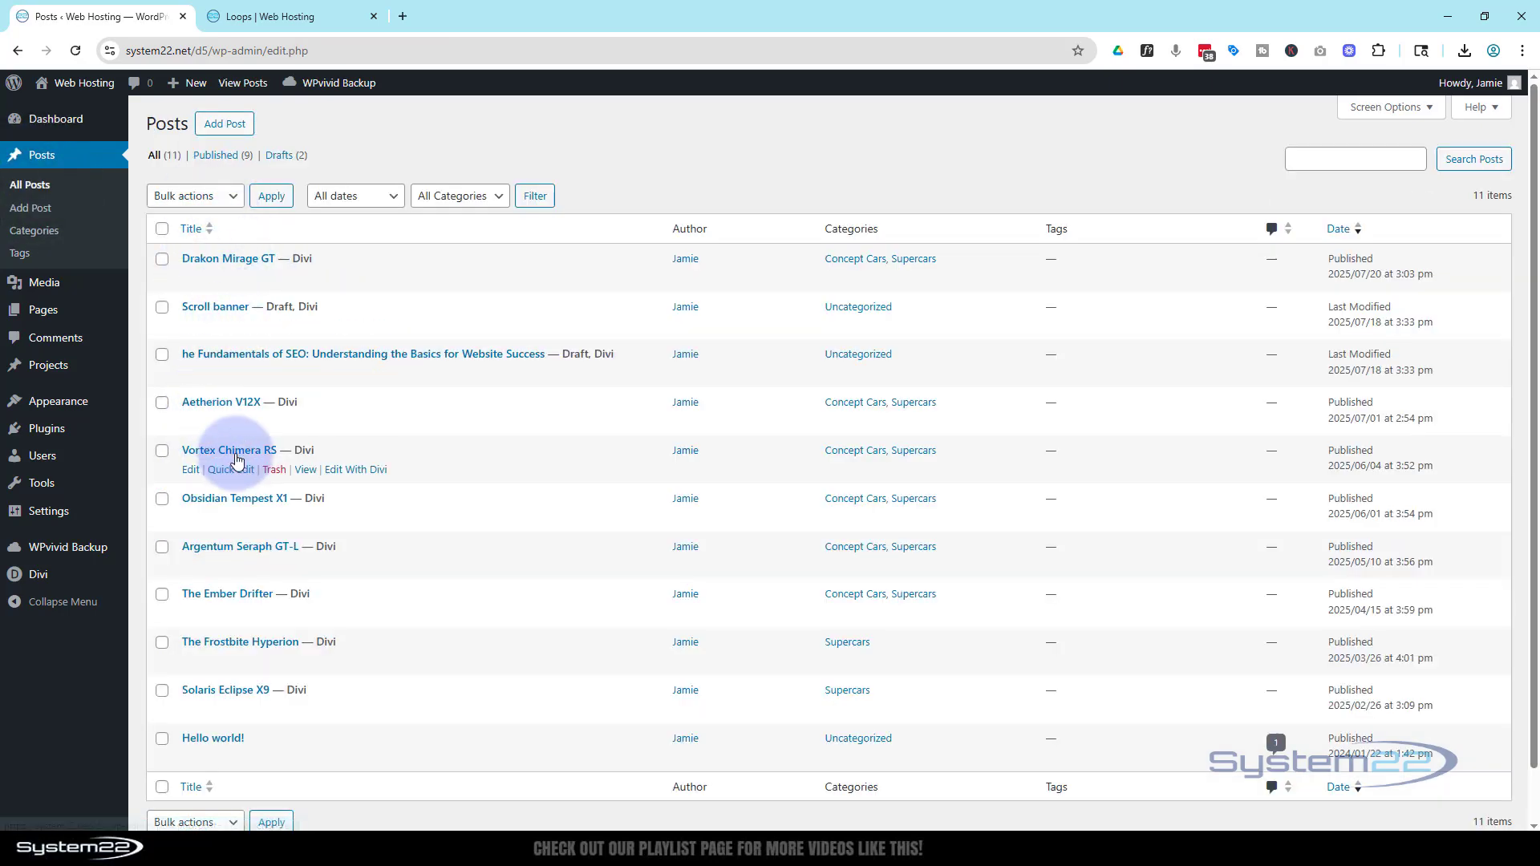
pyautogui.moveTo(233, 316)
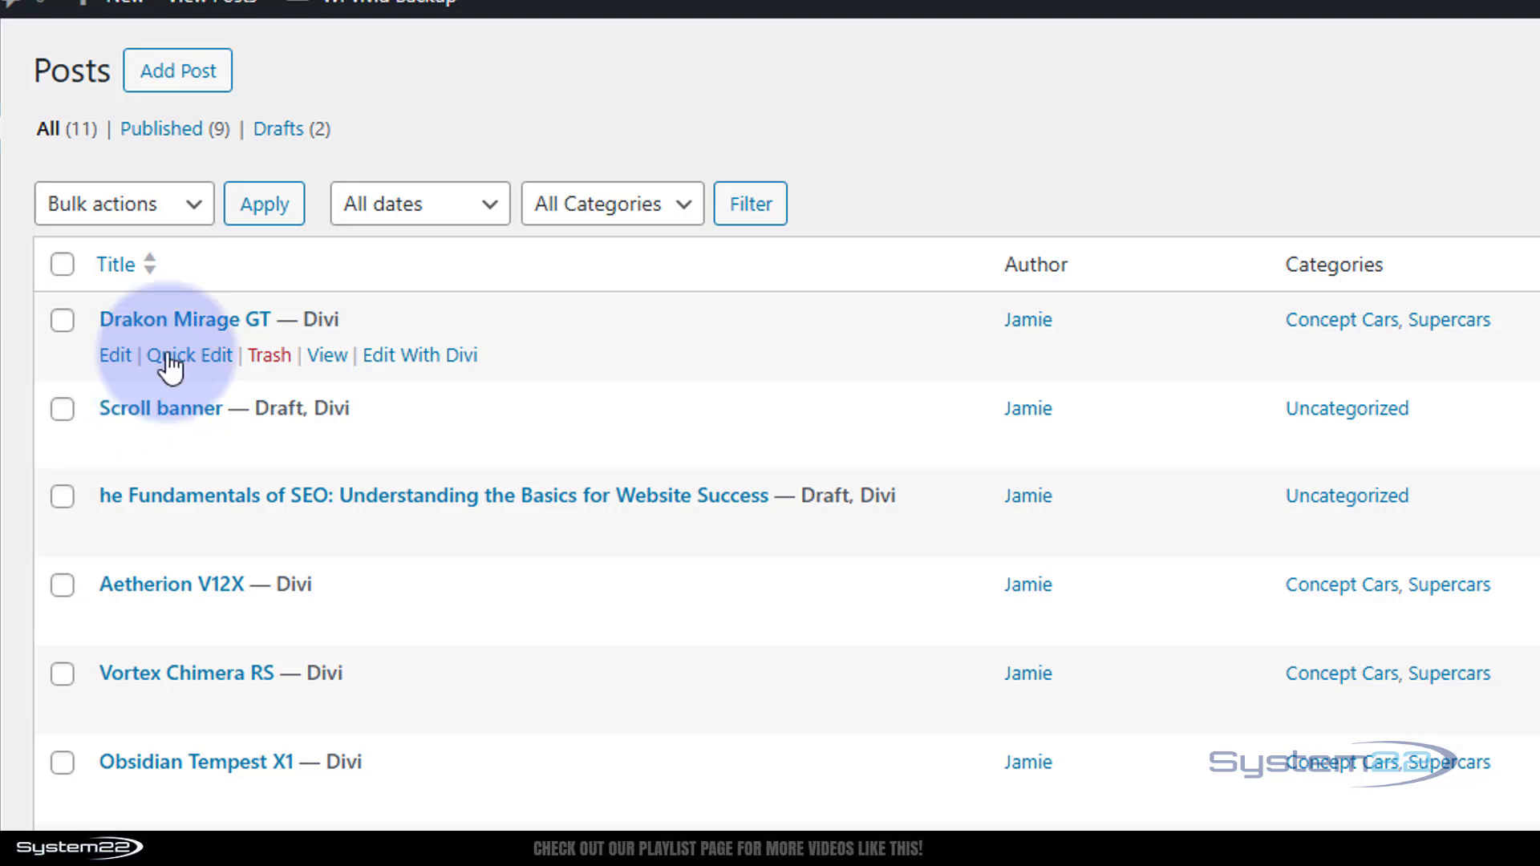
pyautogui.click(200, 329)
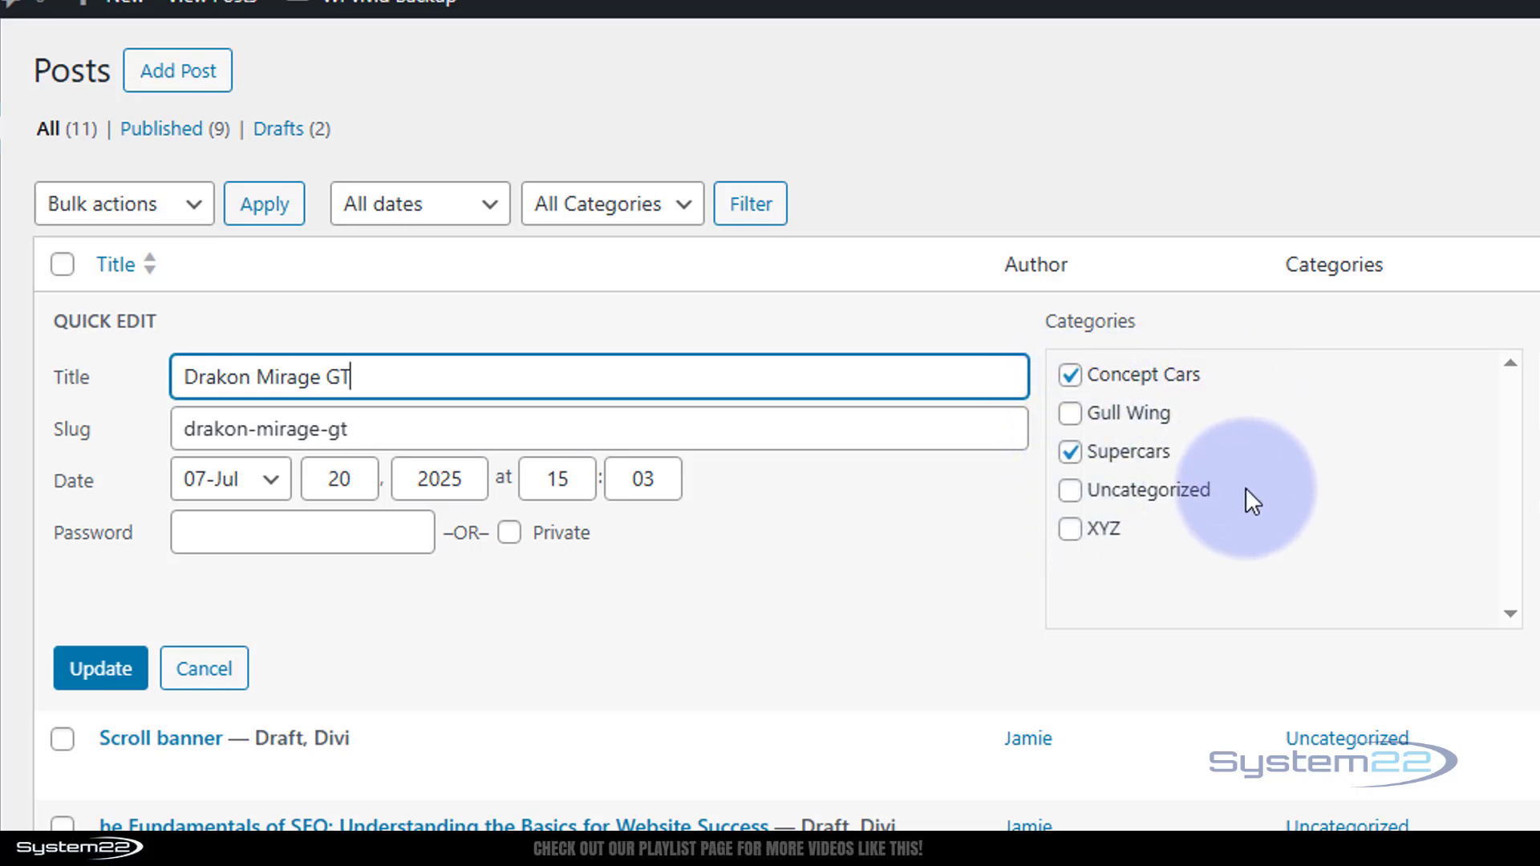
pyautogui.click(113, 670)
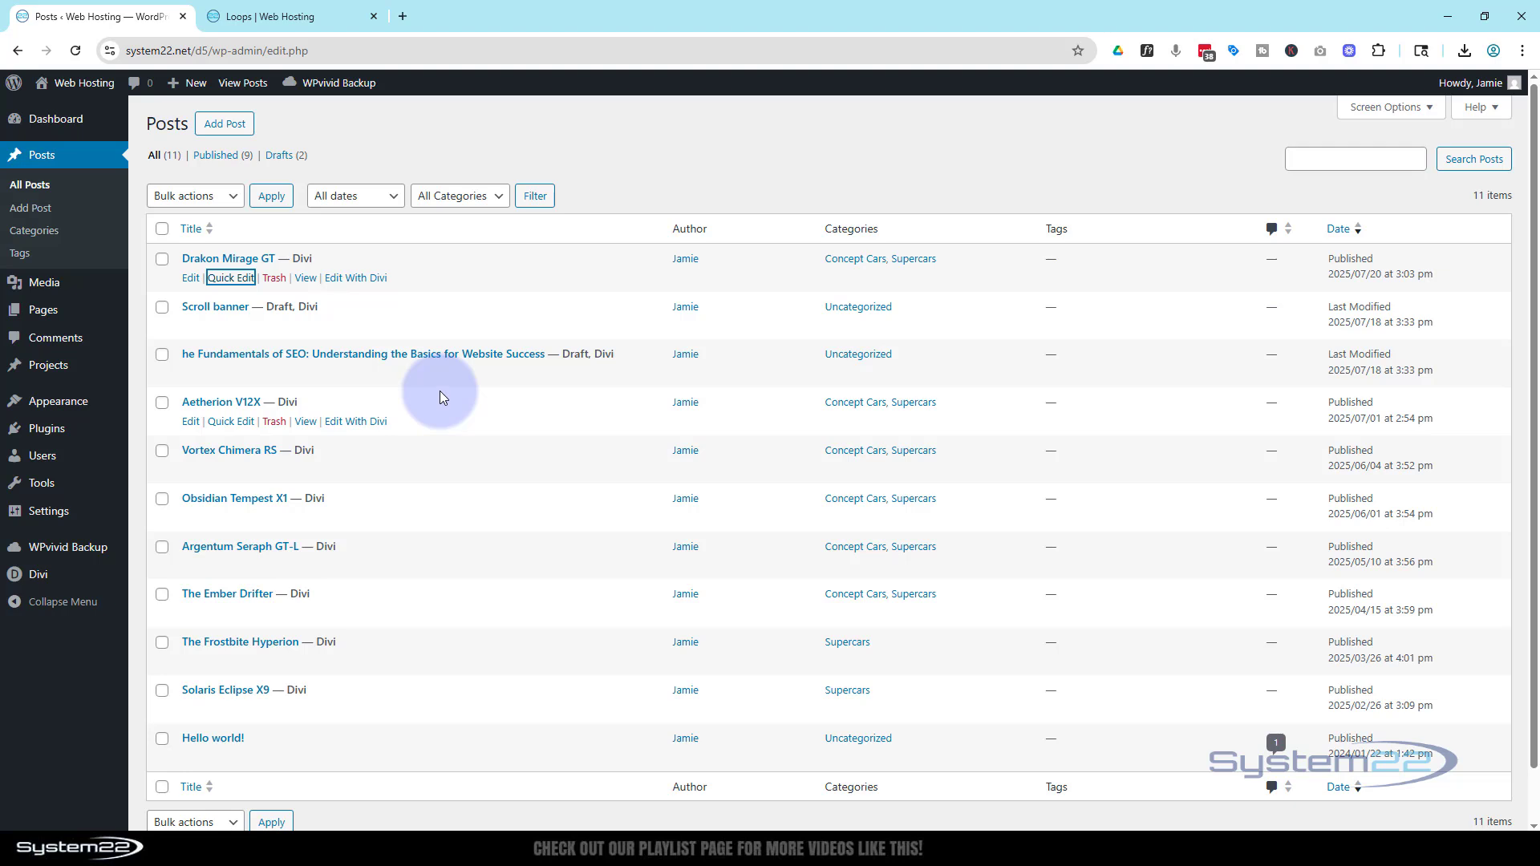
# - Create a new post and set its Divi page layout to No Sidebar
pyautogui.moveTo(189, 92)
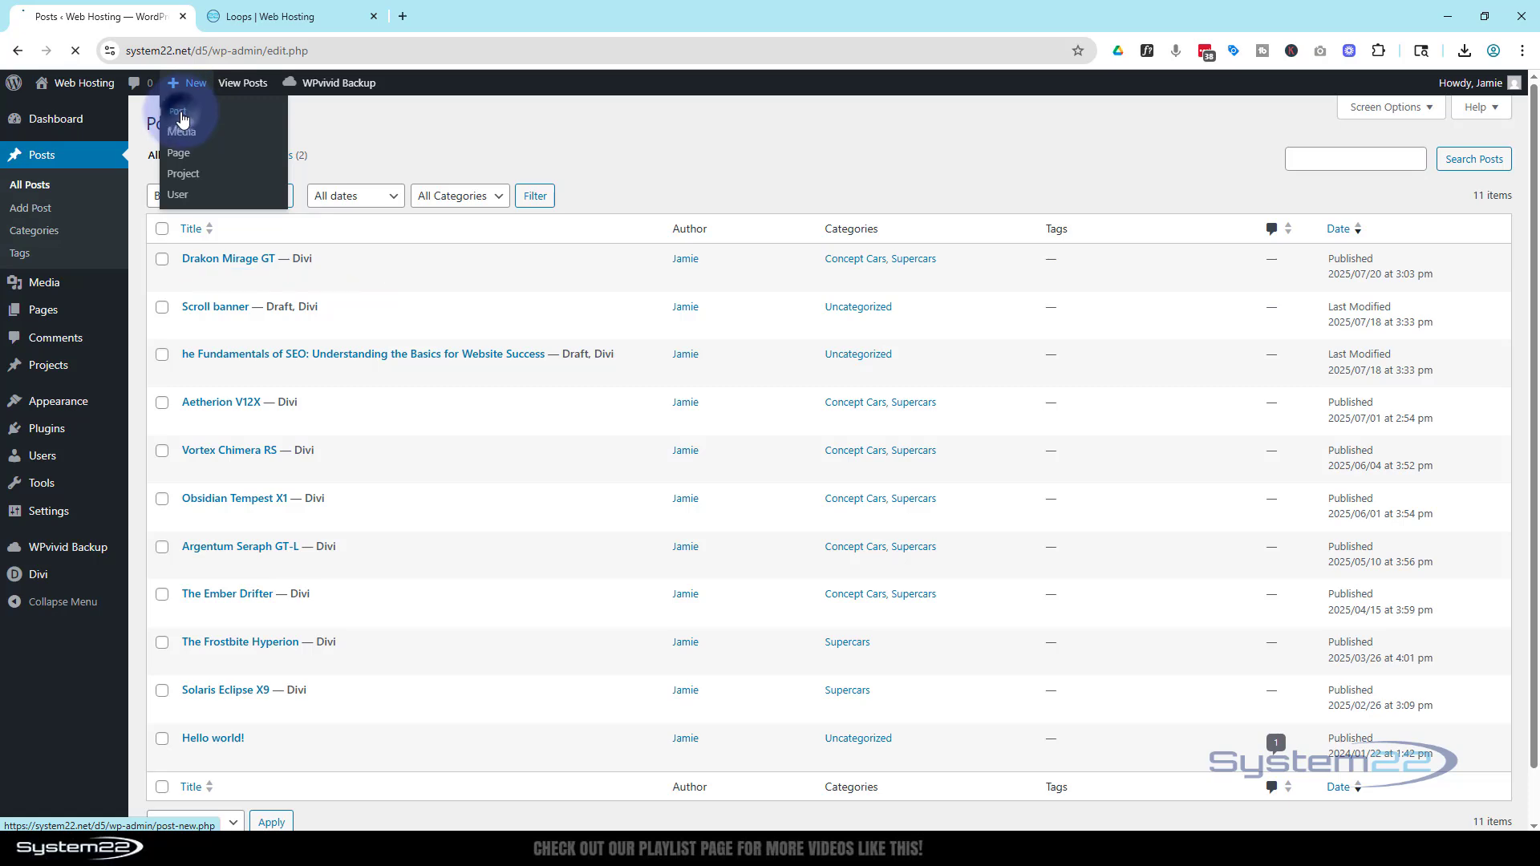
pyautogui.click(177, 110)
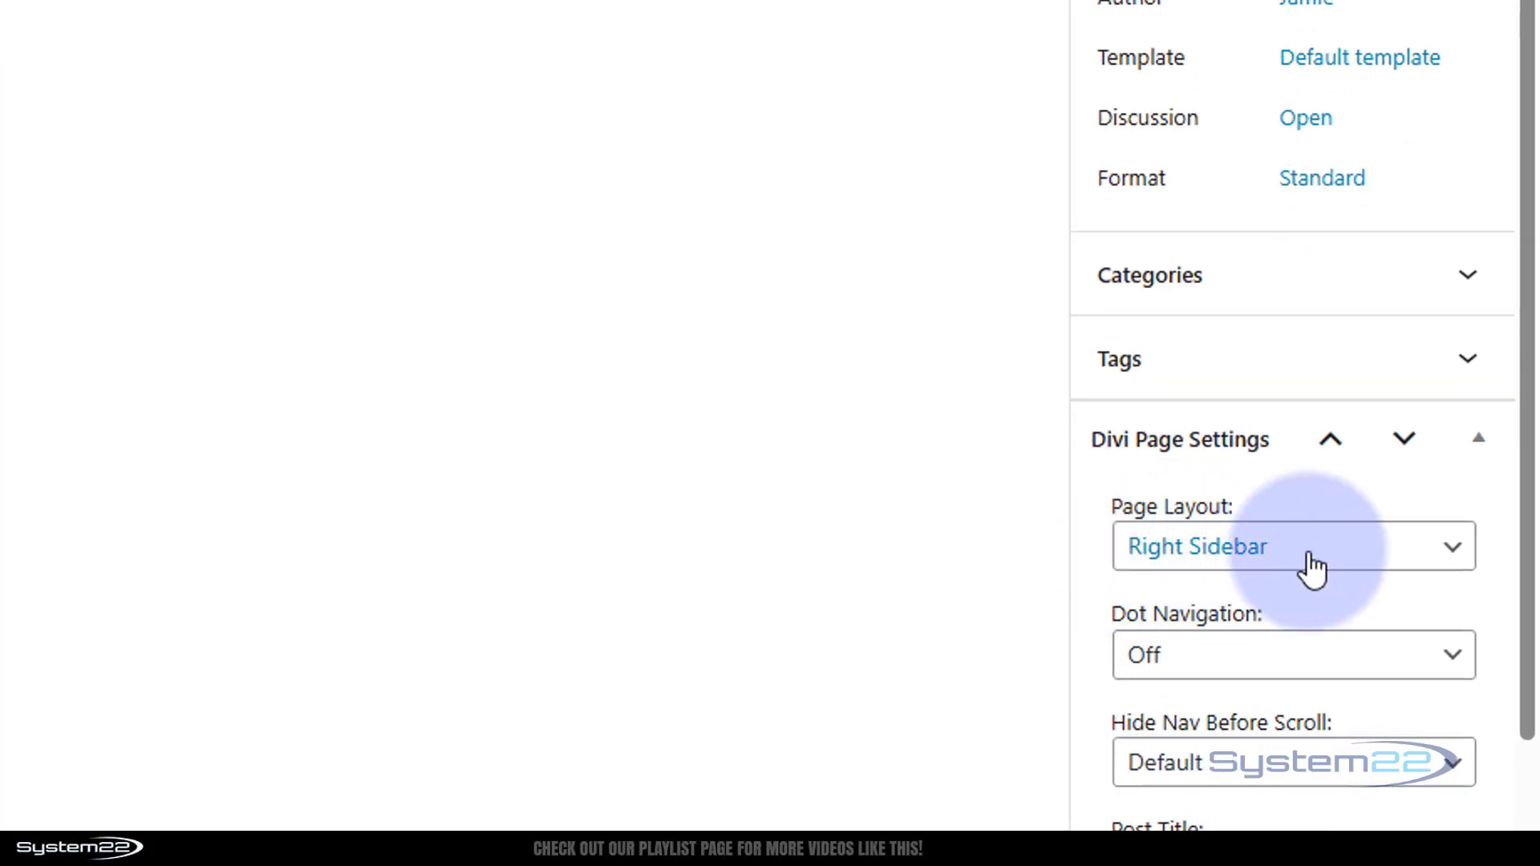
pyautogui.click(1292, 562)
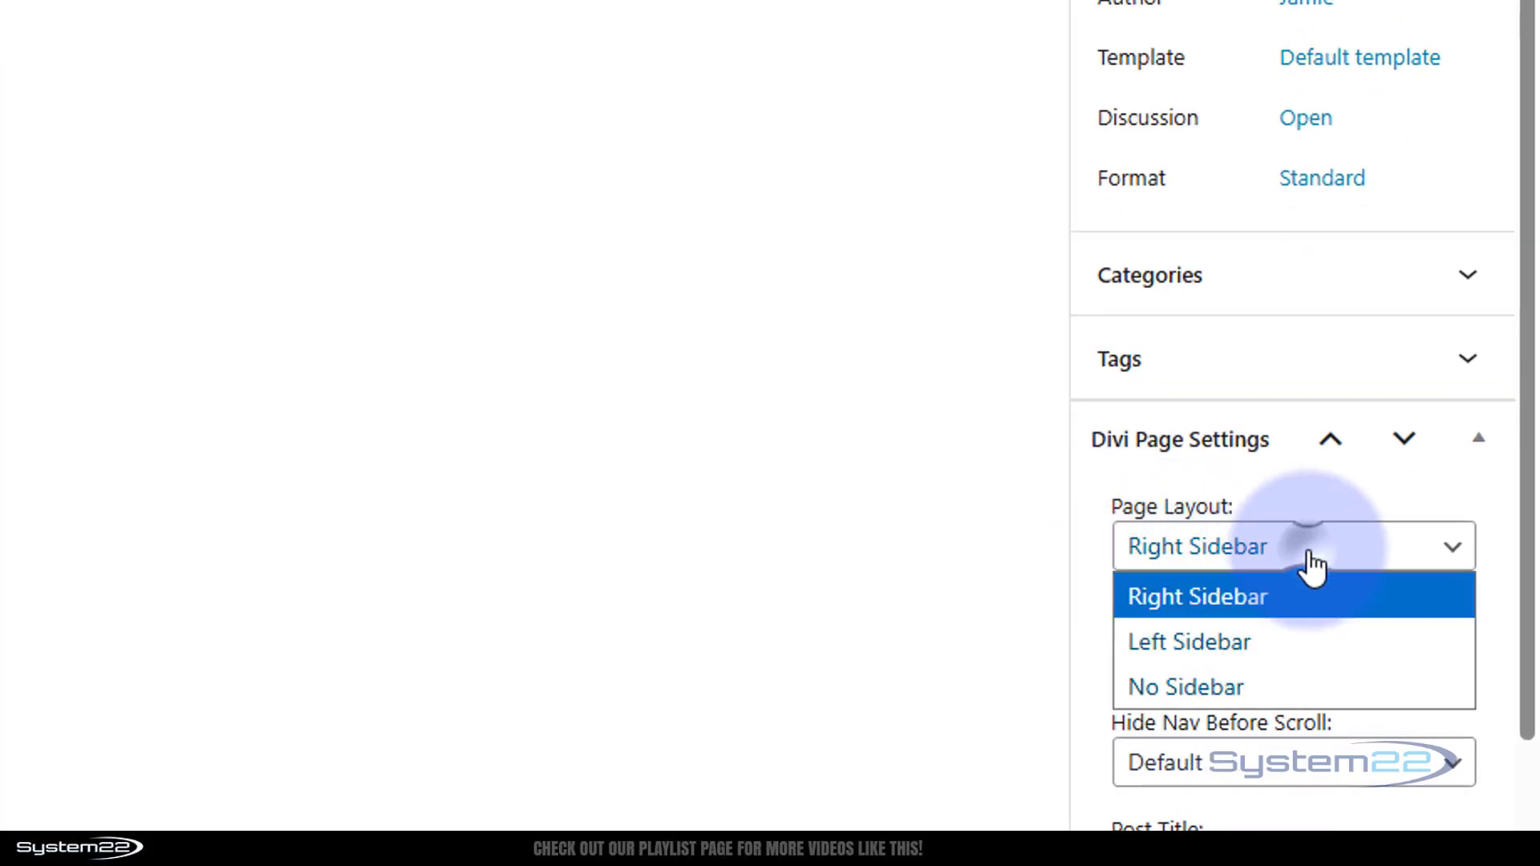
pyautogui.click(1283, 682)
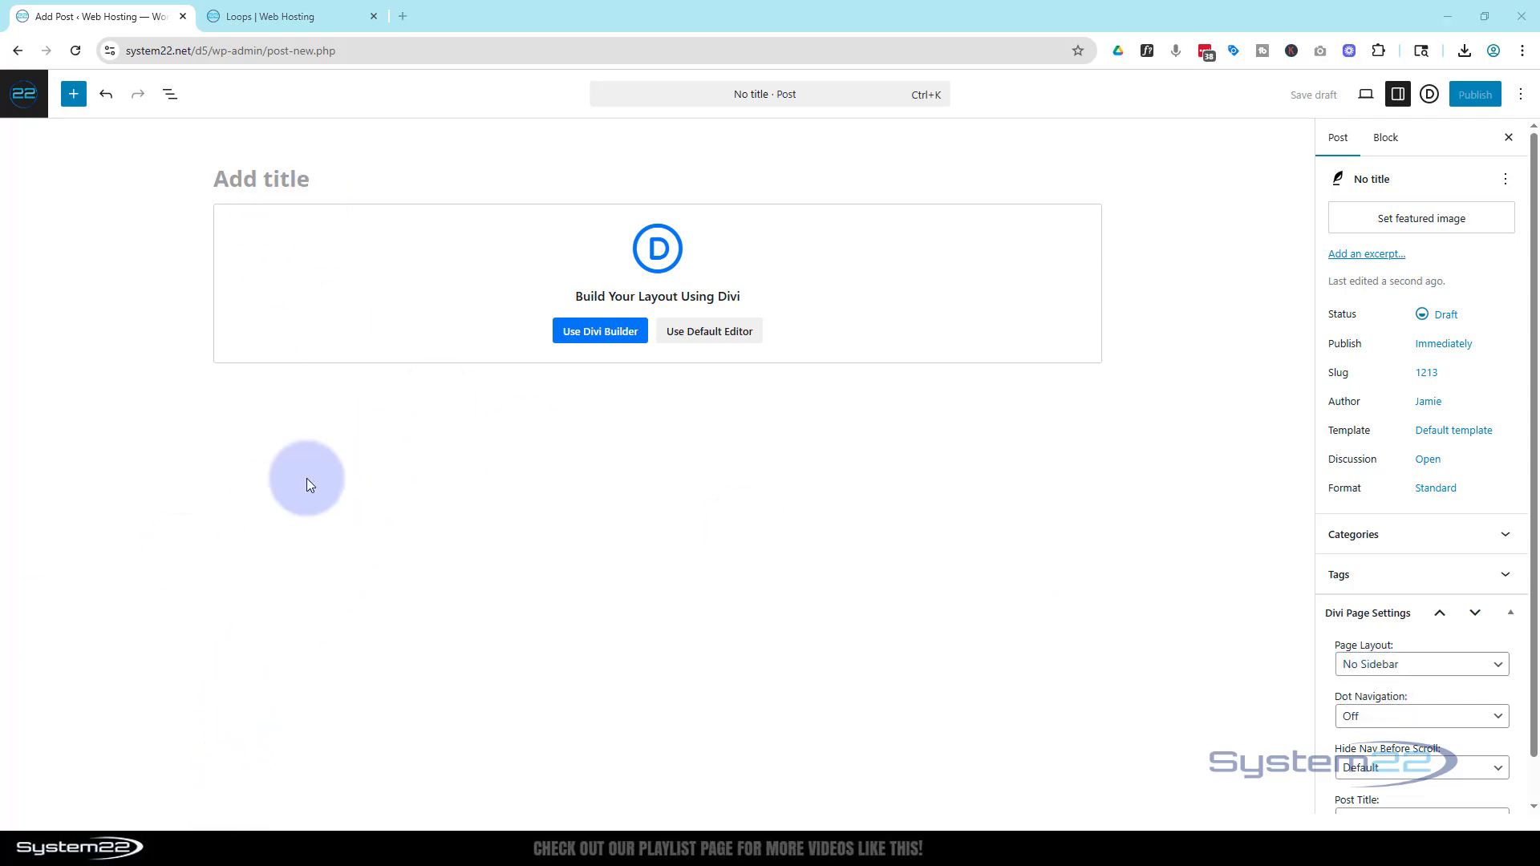
# - Title the post "The Obsidian Reaver" and open it in the Divi Builder
pyautogui.click(221, 176)
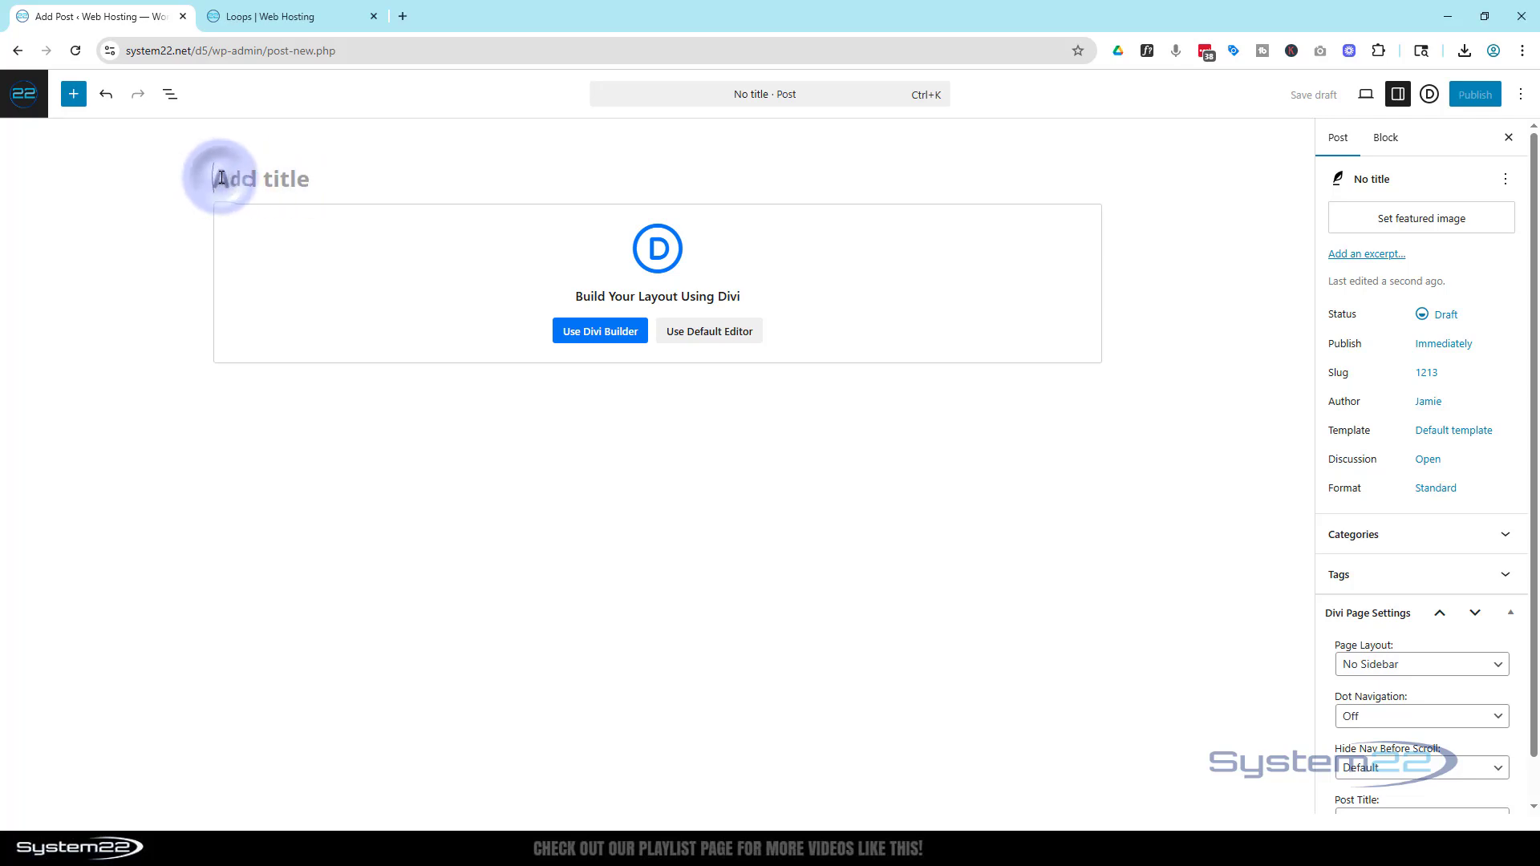
pyautogui.write('The Obsidian Reaver')
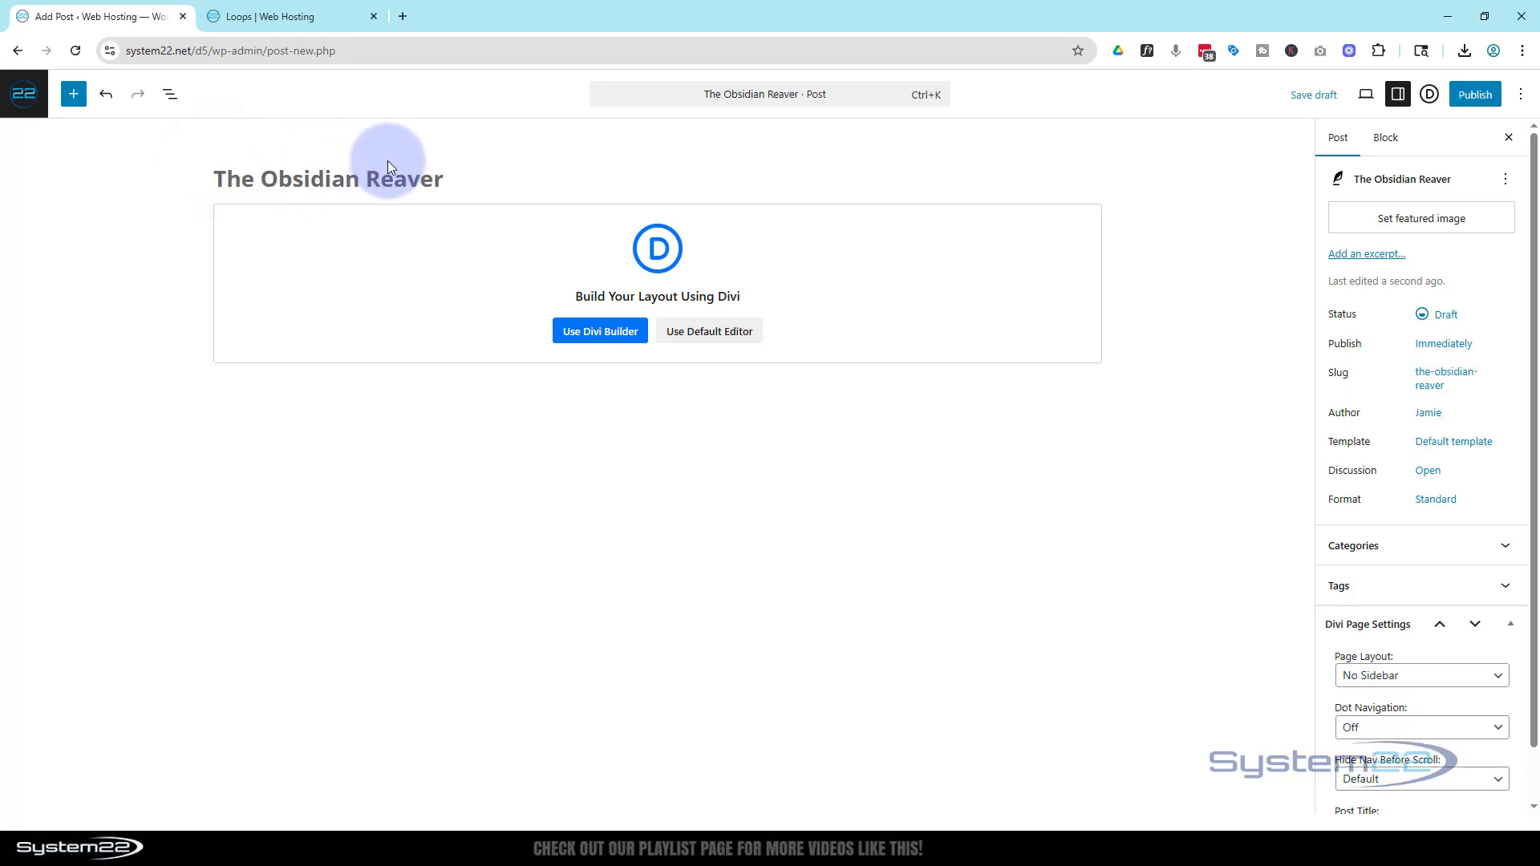
pyautogui.click(598, 331)
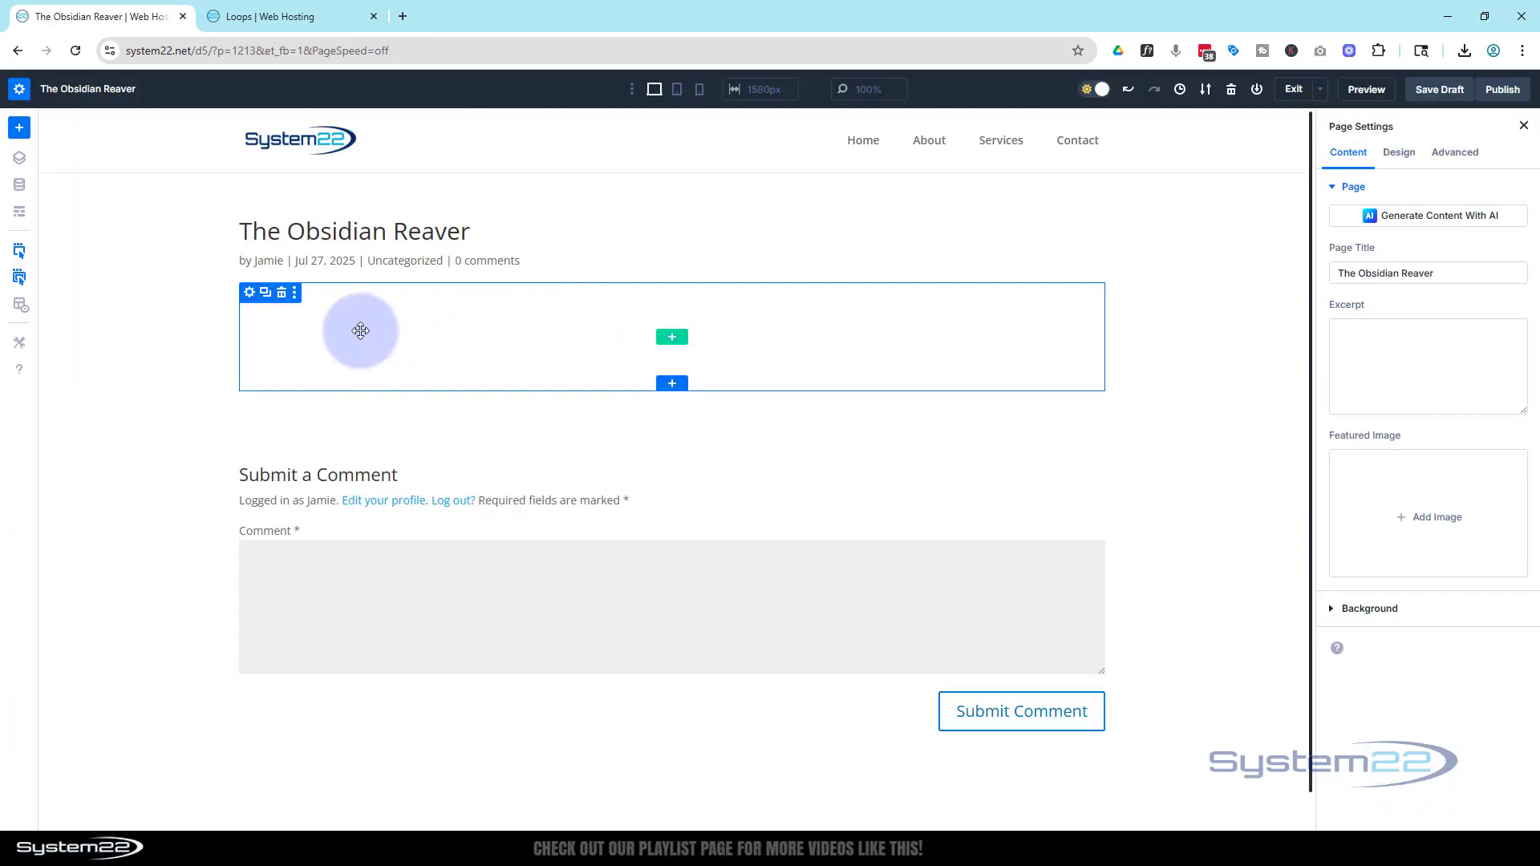
# - Add a single-column row with a Text module to the post's empty section
pyautogui.click(674, 343)
pyautogui.click(552, 251)
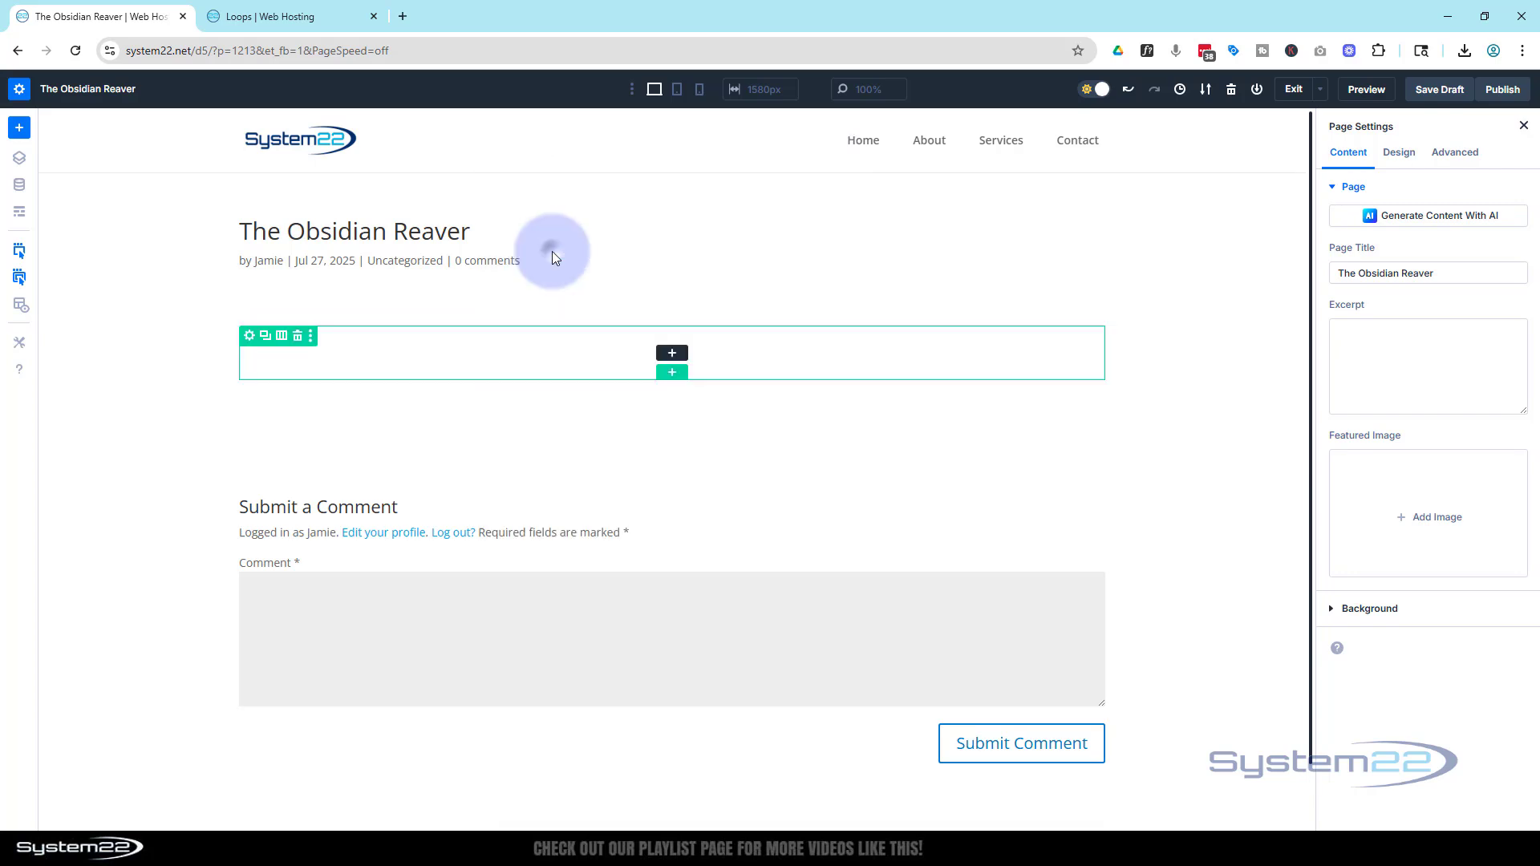
pyautogui.scroll(-3, 725, 481)
pyautogui.scroll(-2, 725, 481)
pyautogui.click(783, 639)
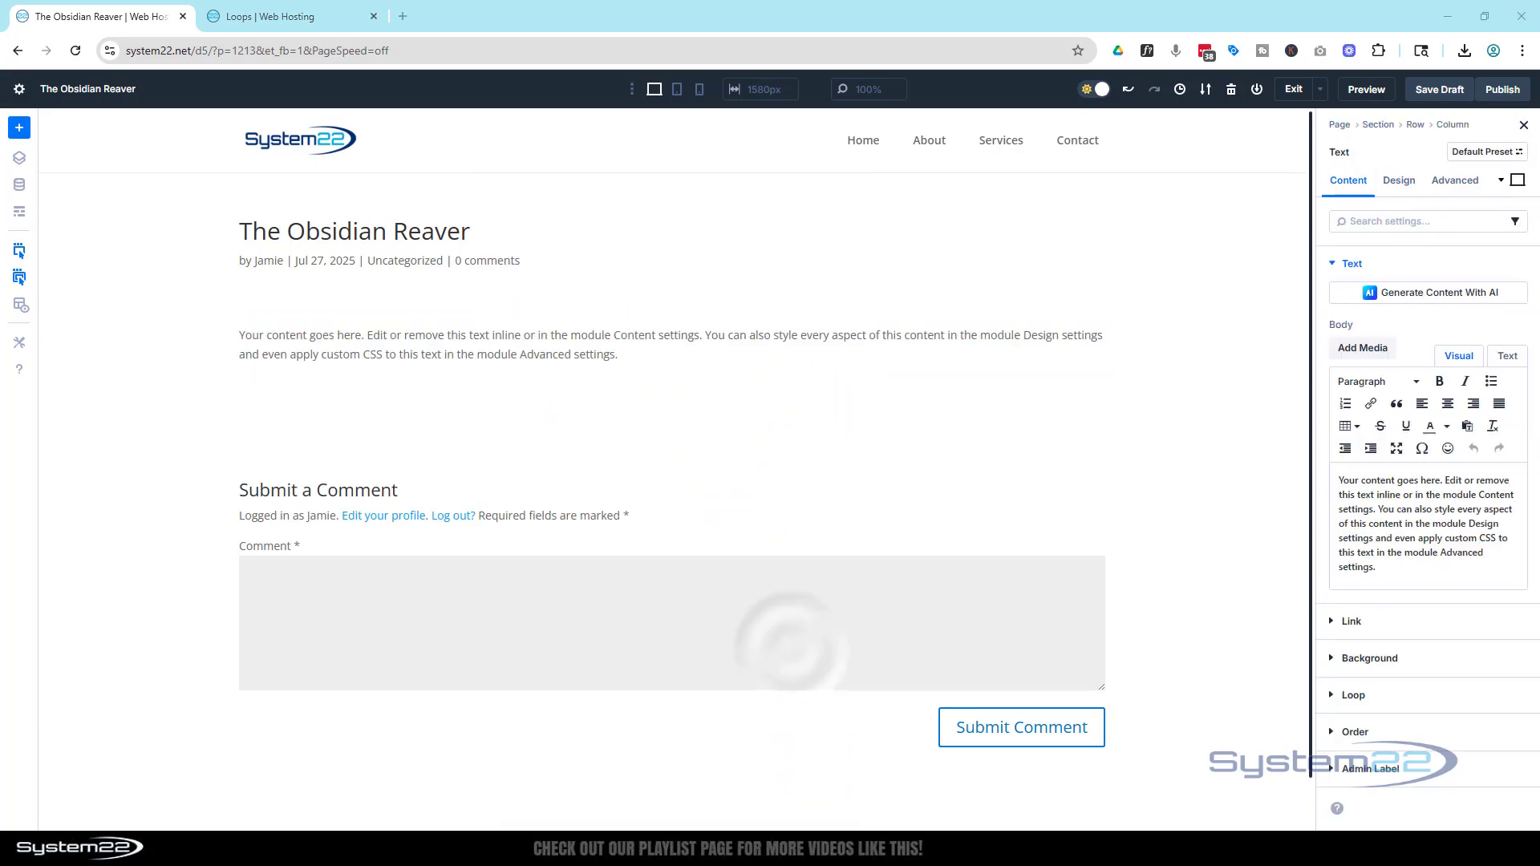
# - Replace the Text module's placeholder with the description starting "The Obsidian Reaver is a hellish fusion of demonic power and mechanical precision."
pyautogui.click(1373, 567)
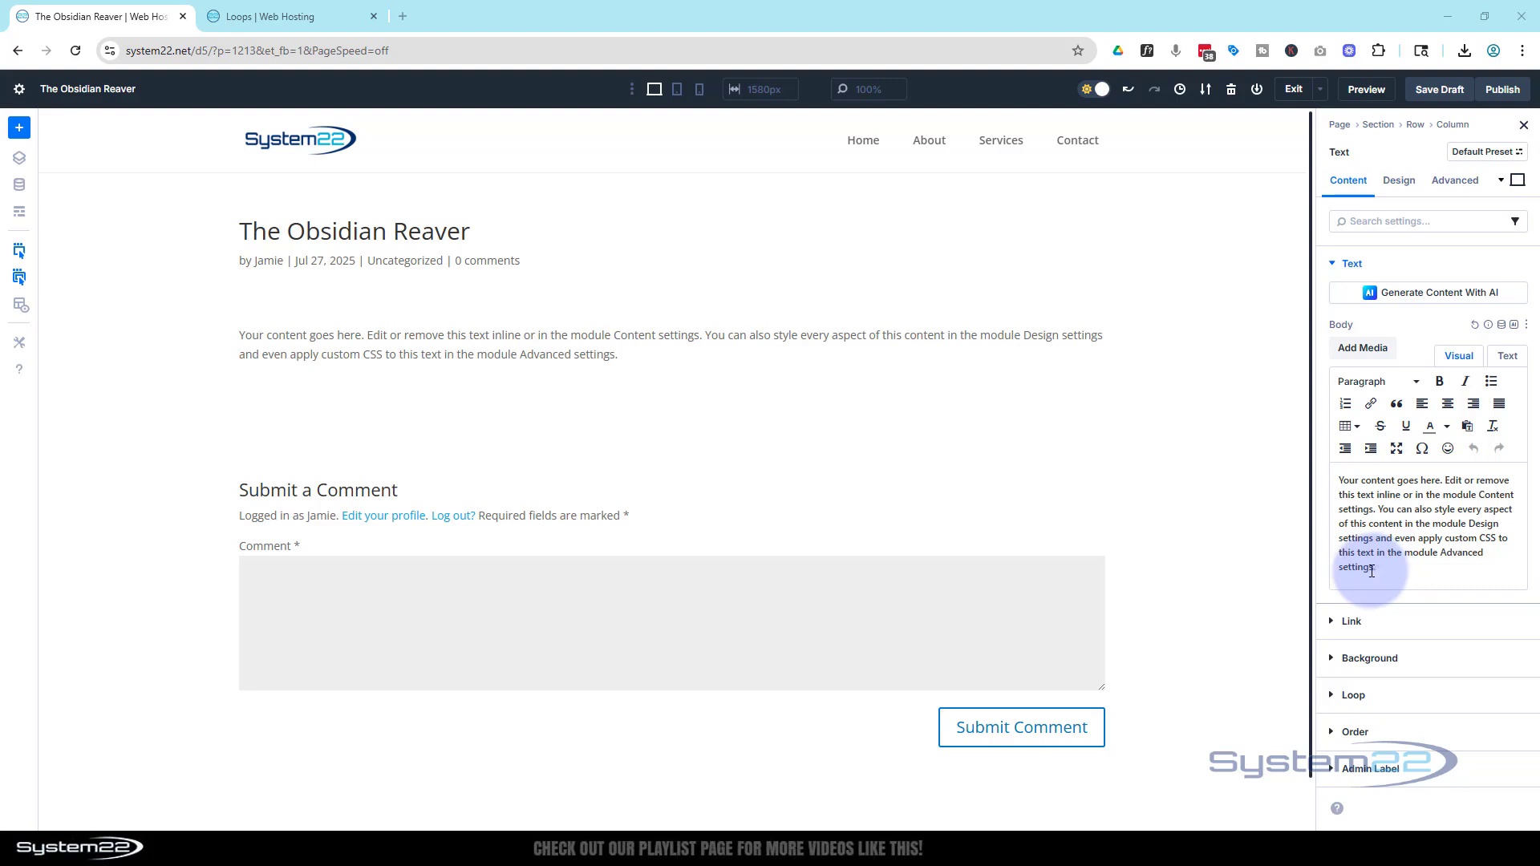
pyautogui.moveTo(1373, 566); pyautogui.dragTo(1337, 480)
pyautogui.write('The Obsidian Reaver is a hellish fusion of demonic power and mechanical precision. Carved from volcanic obsidian and reinforced with cursed steel, its presence alone scorches the ground it treads. Powered by infernal combustion and soul-forged pistons, the Reaver emits a growl that sends shivers down the spine. Flames lick its exhaust ports while ember runes glow along its frame. Inside, the cabin is stitched with dragonhide and lit by runes that respond to vocal commands. The steering wheel resembles a summoning circle, and the dash pulses with arcane energy. Capable of traversing lava flows and firestorms, this car is made for demon hunters, underworld racers, or fire realm champions. The Obsidian Reaver is pure fury encased in elegant terror, a vehicle that brings the apocalypse wherever it rolls.')
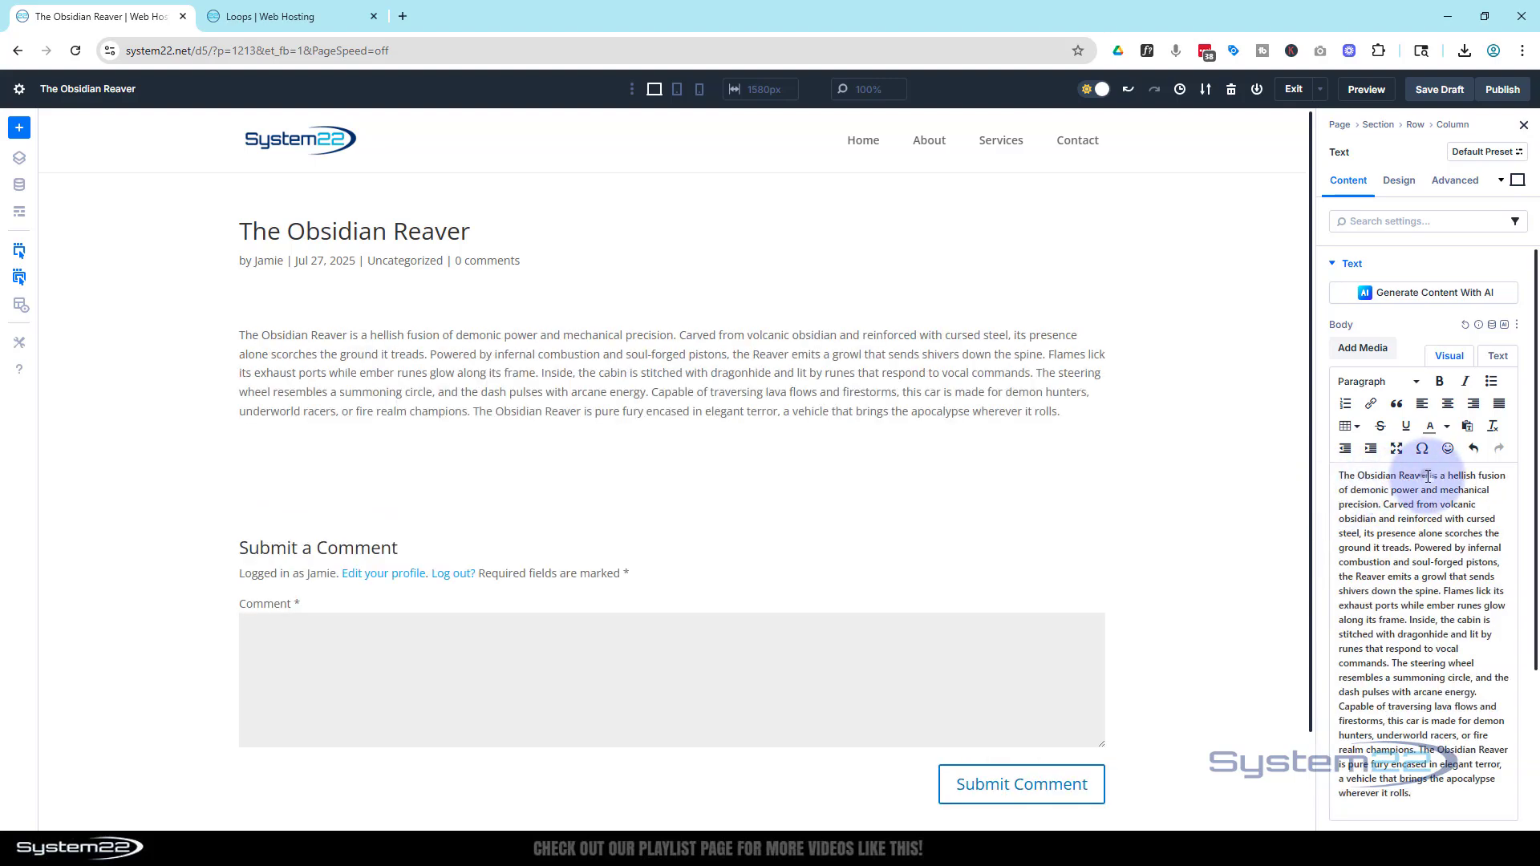
# - Insert the line "The Obsidian Reaver" above the description, separated by a blank line, and format it as Heading 3
pyautogui.click(1338, 476)
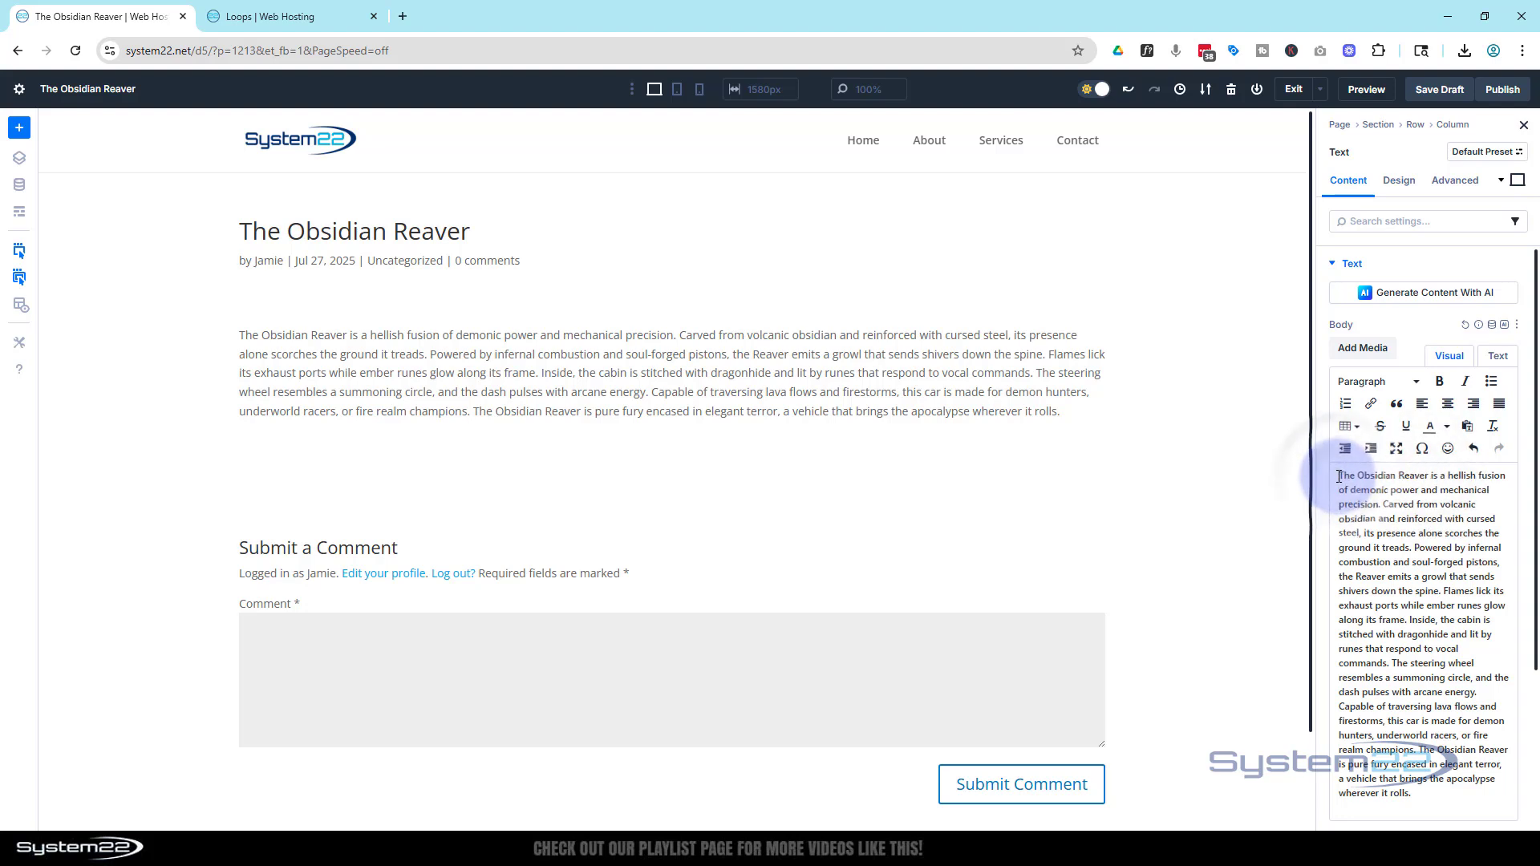
pyautogui.press('Return')
pyautogui.press('Return')
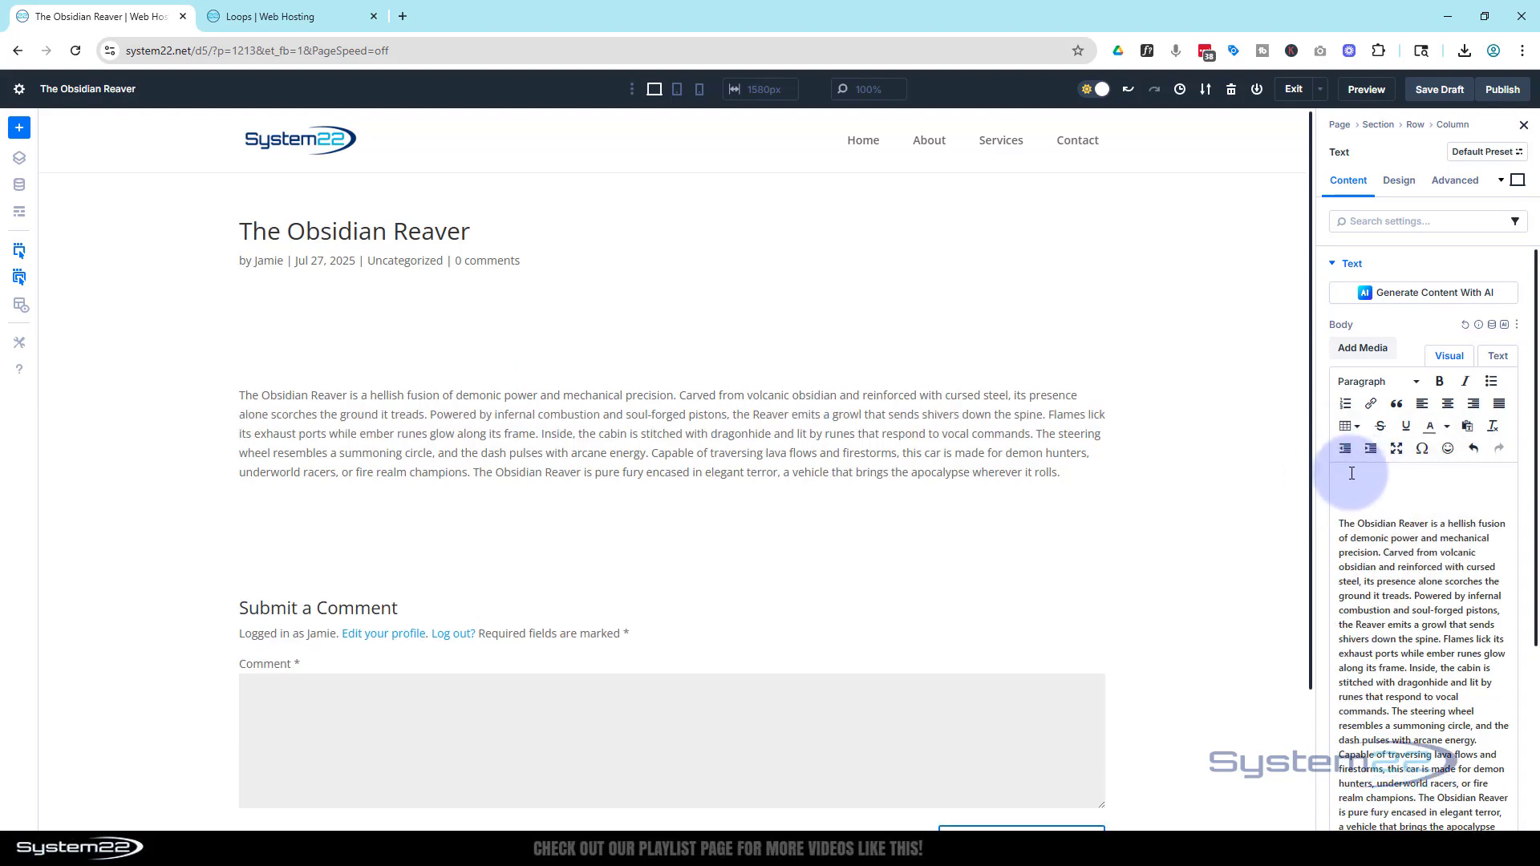
pyautogui.click(1351, 475)
pyautogui.write('The Obsidian Reaver')
pyautogui.moveTo(1434, 480); pyautogui.dragTo(1339, 481)
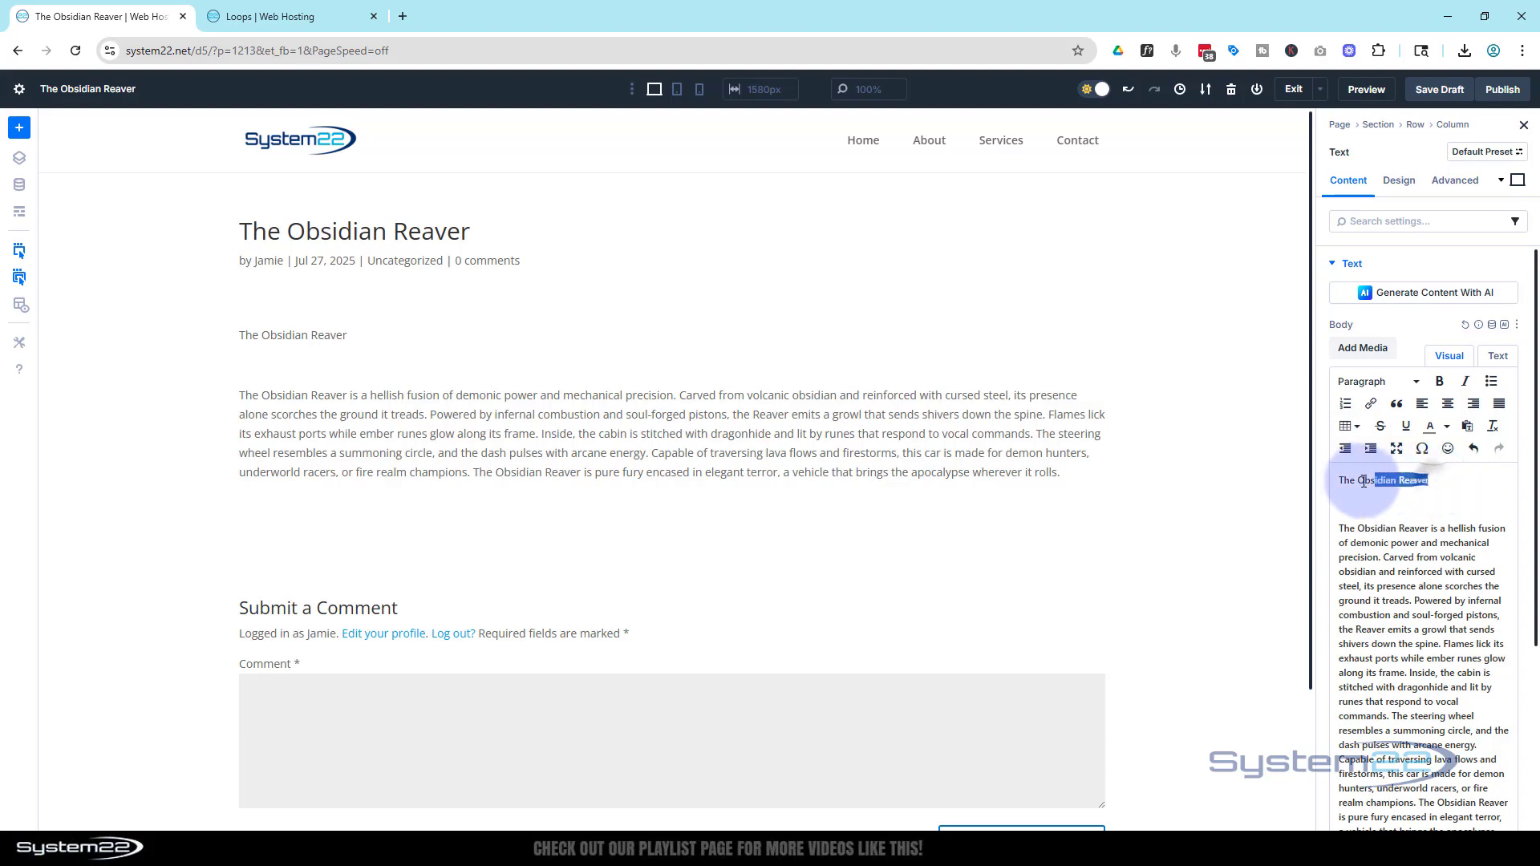
pyautogui.click(1371, 382)
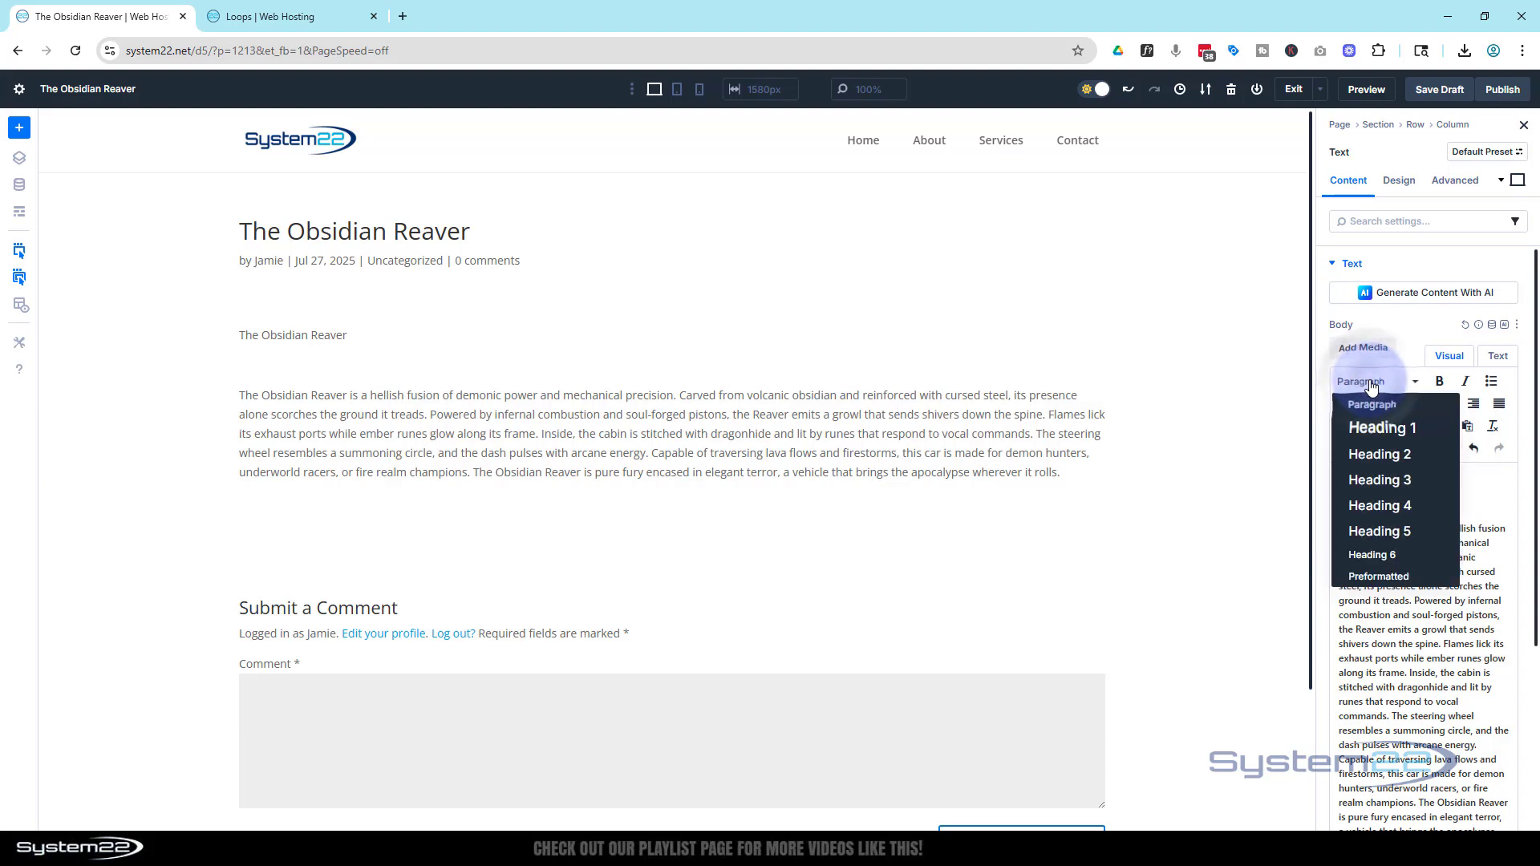
pyautogui.click(1388, 479)
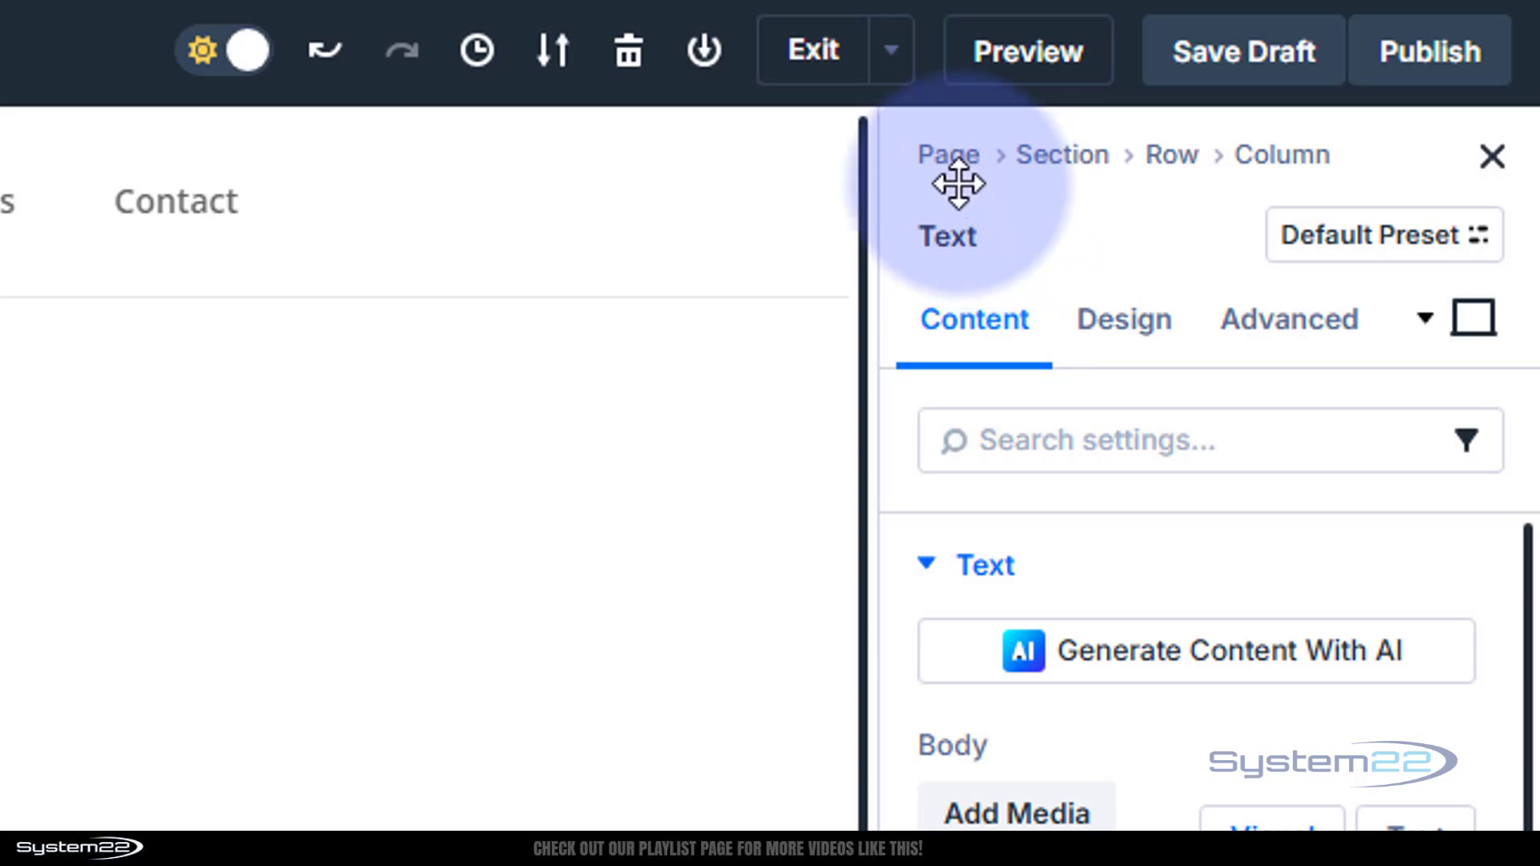
# - Set the excerpt in the page settings to "The Obsidian Reaver is a hellish fusion of demonic power and mechanical precision."
pyautogui.click(951, 157)
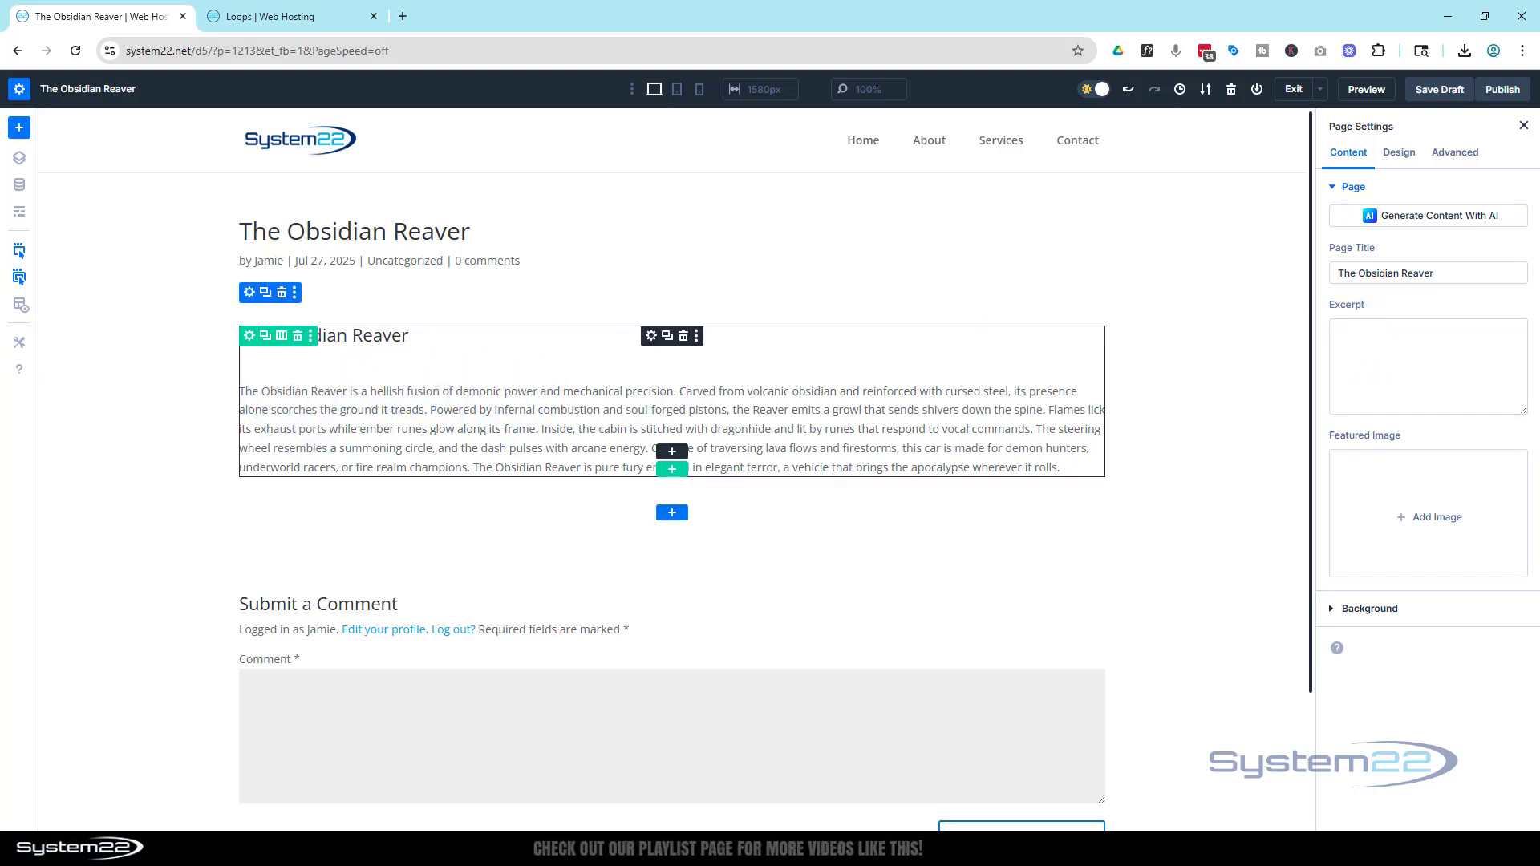
pyautogui.click(1369, 342)
pyautogui.write('The Obsidian Reaver is a hellish fusion of demonic power and mechanical precision. Carved from volcanic obsidian and reinforced with cursed steel')
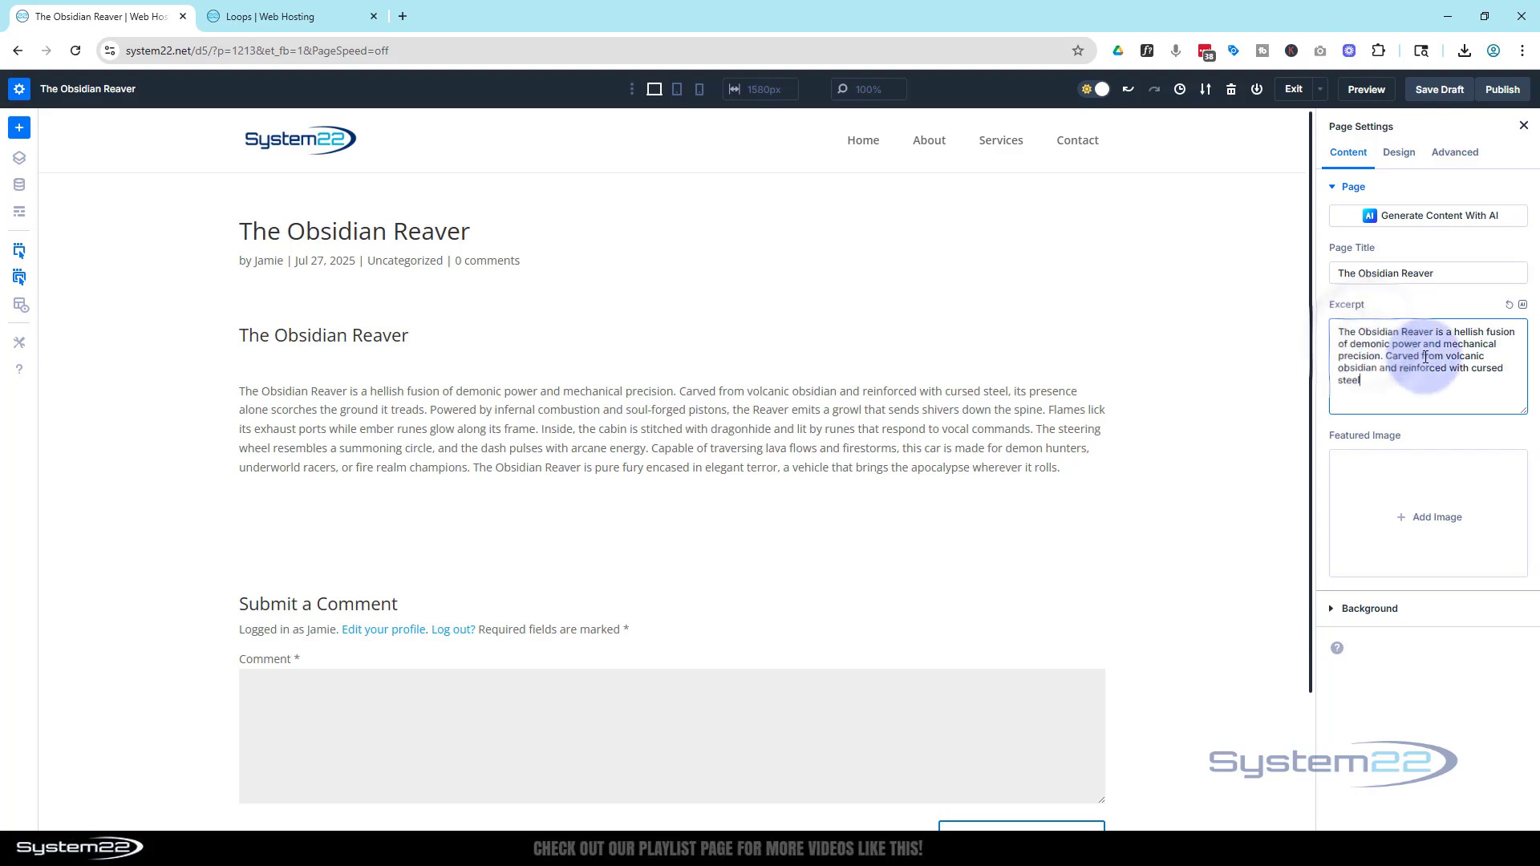
pyautogui.moveTo(1386, 356); pyautogui.dragTo(1450, 392)
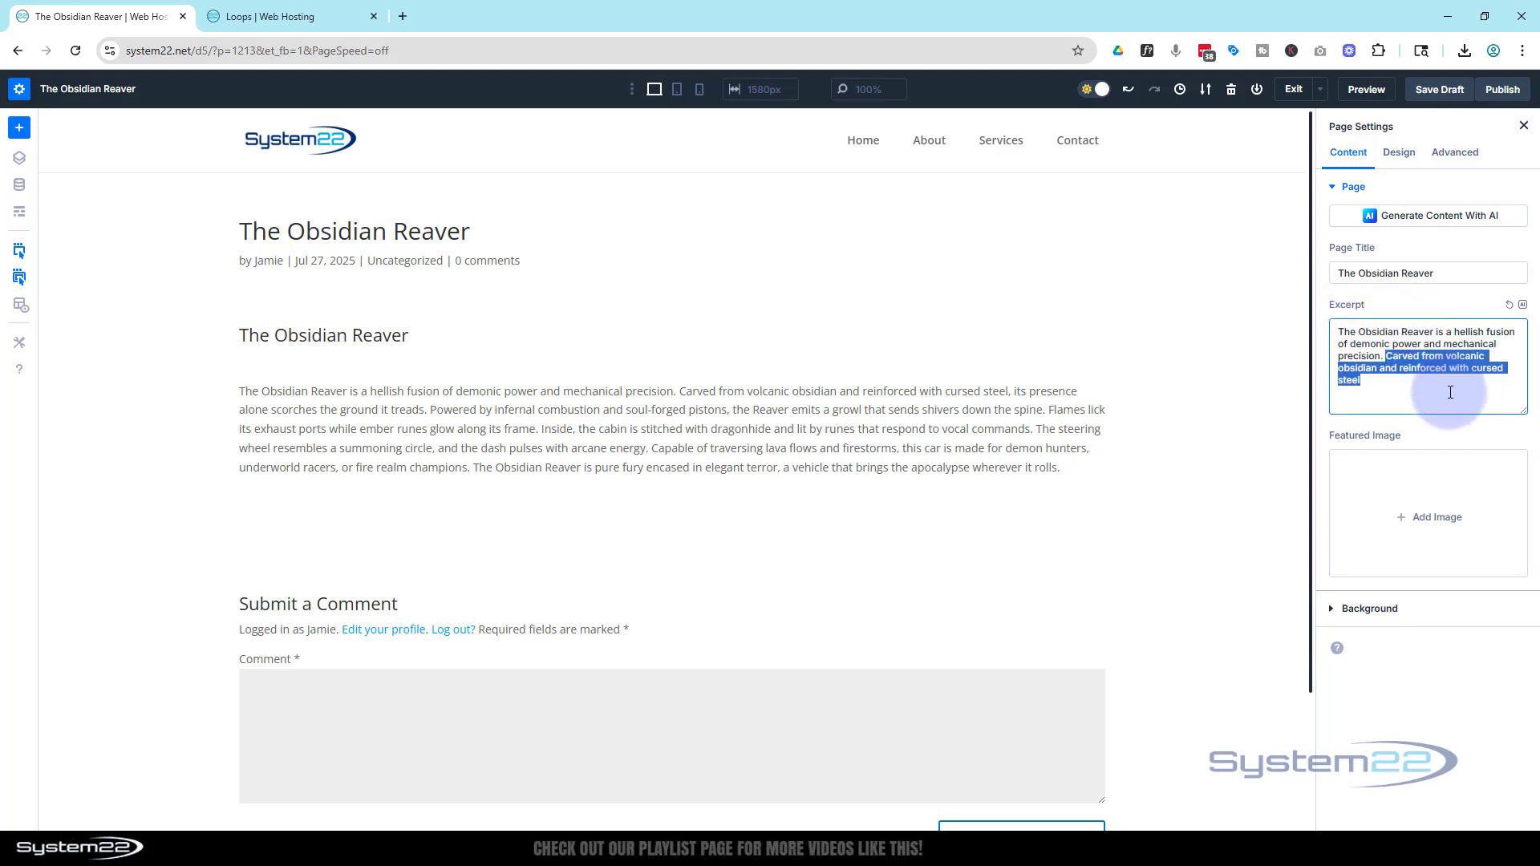
pyautogui.press('BackSpace')
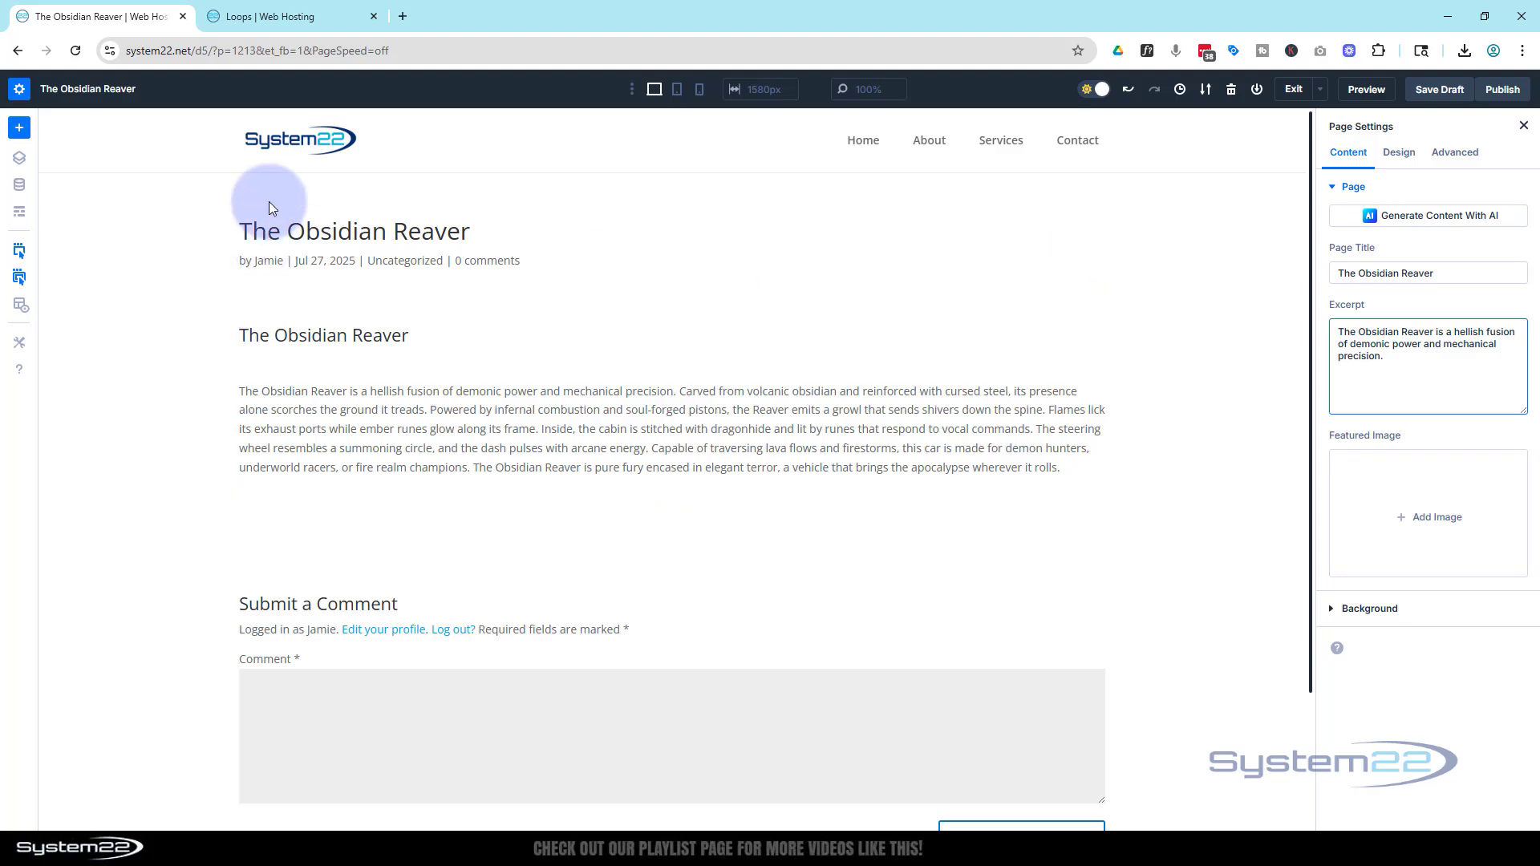
# - Set the post's featured image to the media library picture of the silver sports car with pink lights, seventh in the first row
pyautogui.click(1398, 517)
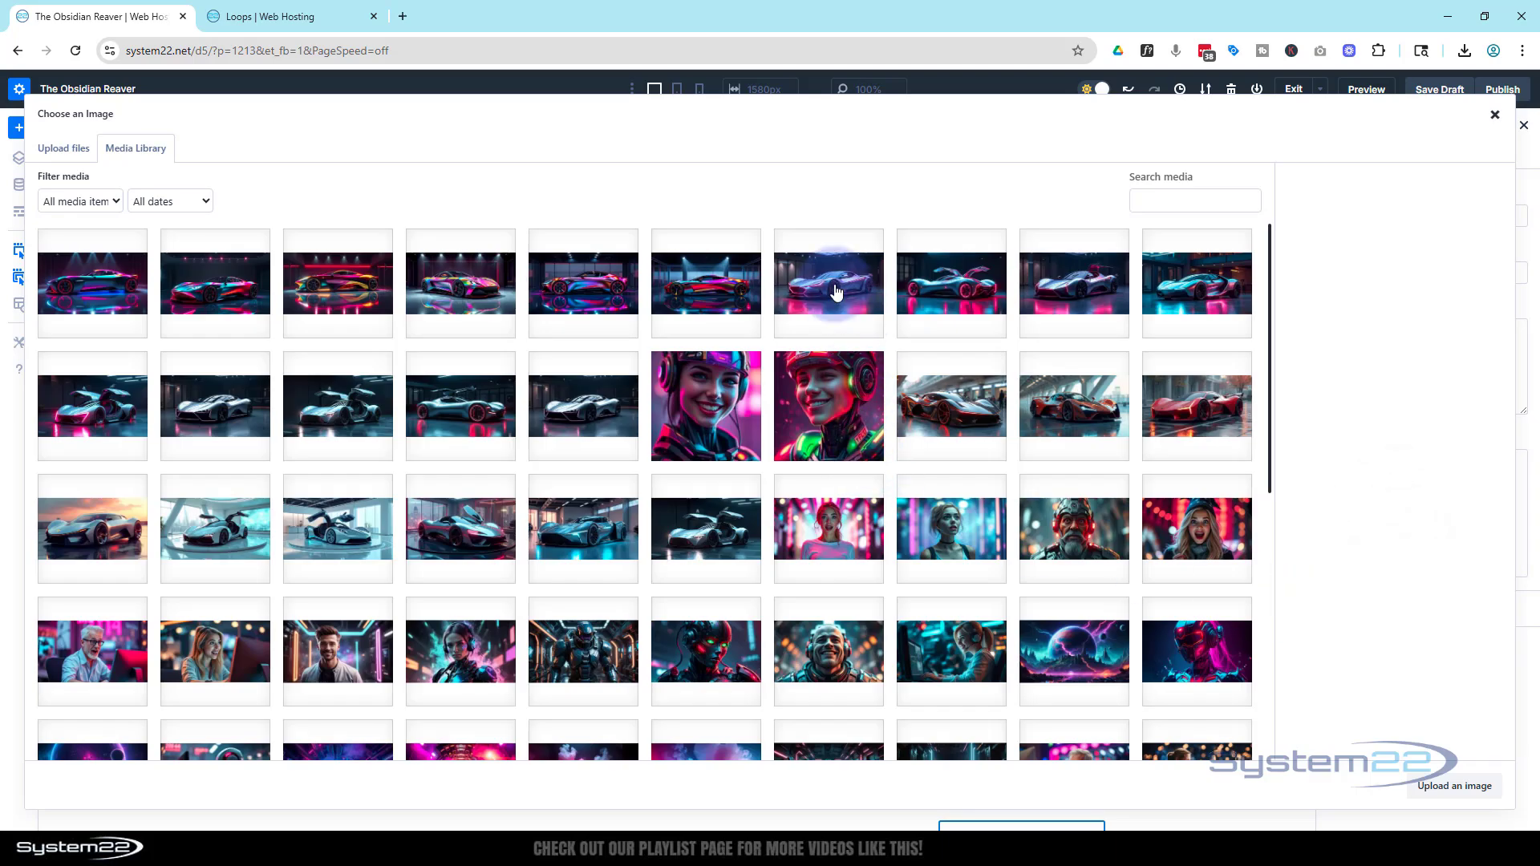
pyautogui.click(832, 277)
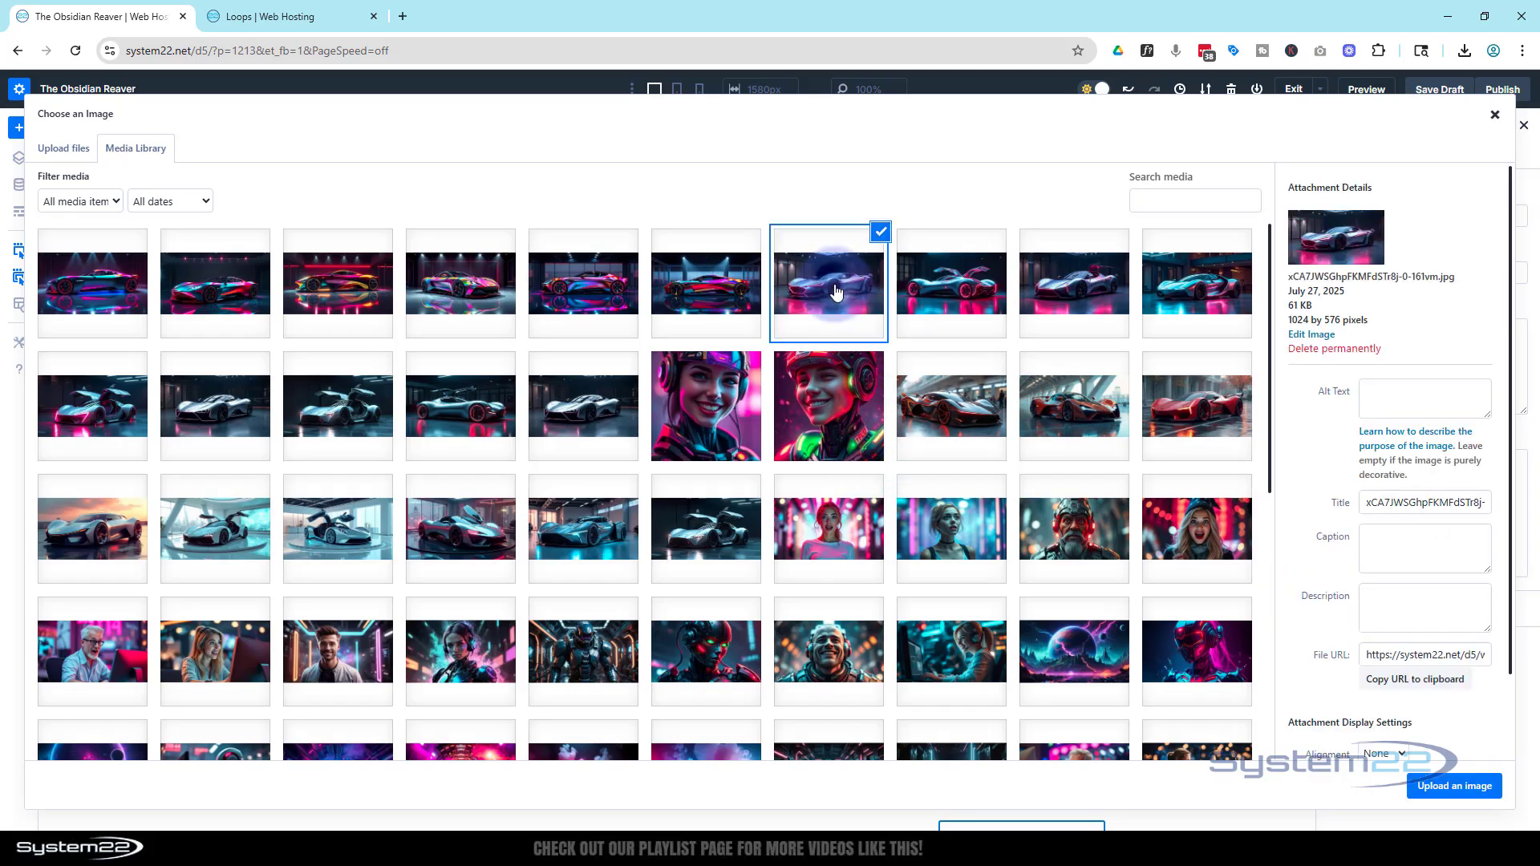
pyautogui.click(1431, 786)
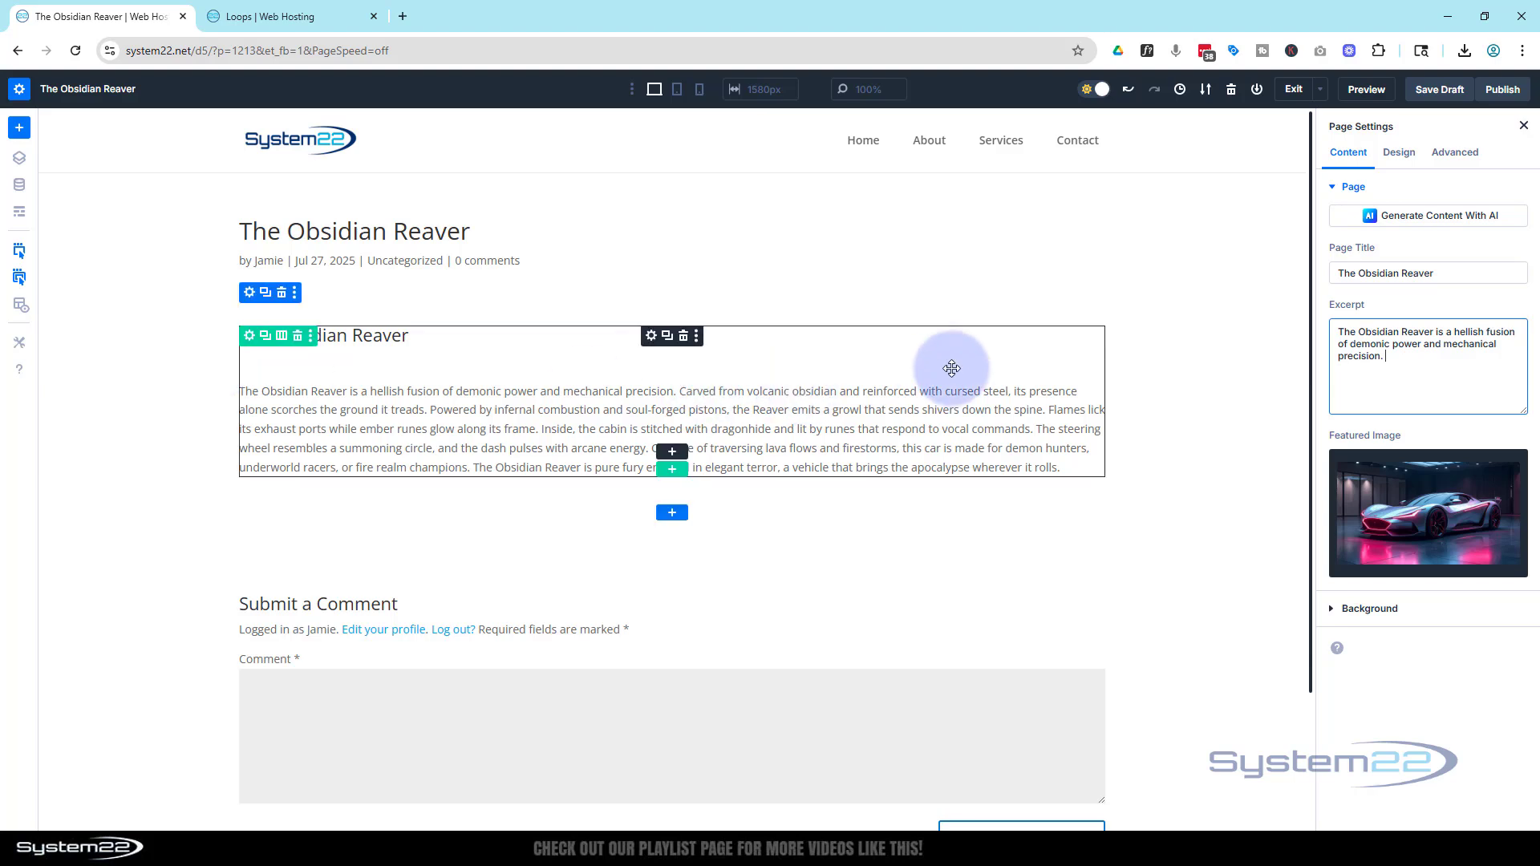
# - Publish the post and preview it to check the featured image and the description
pyautogui.click(1502, 90)
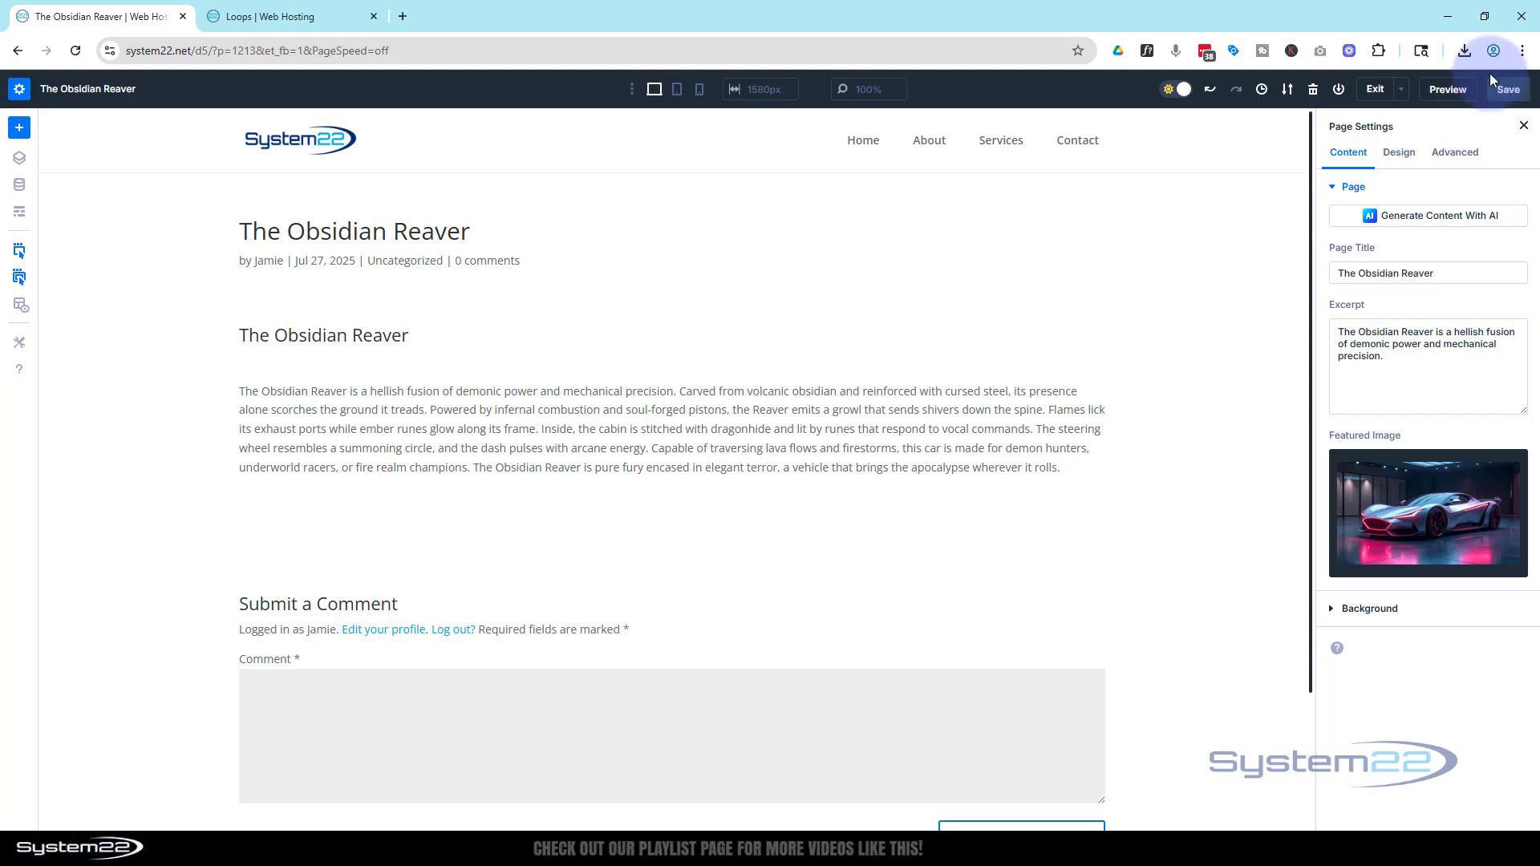
pyautogui.click(1448, 90)
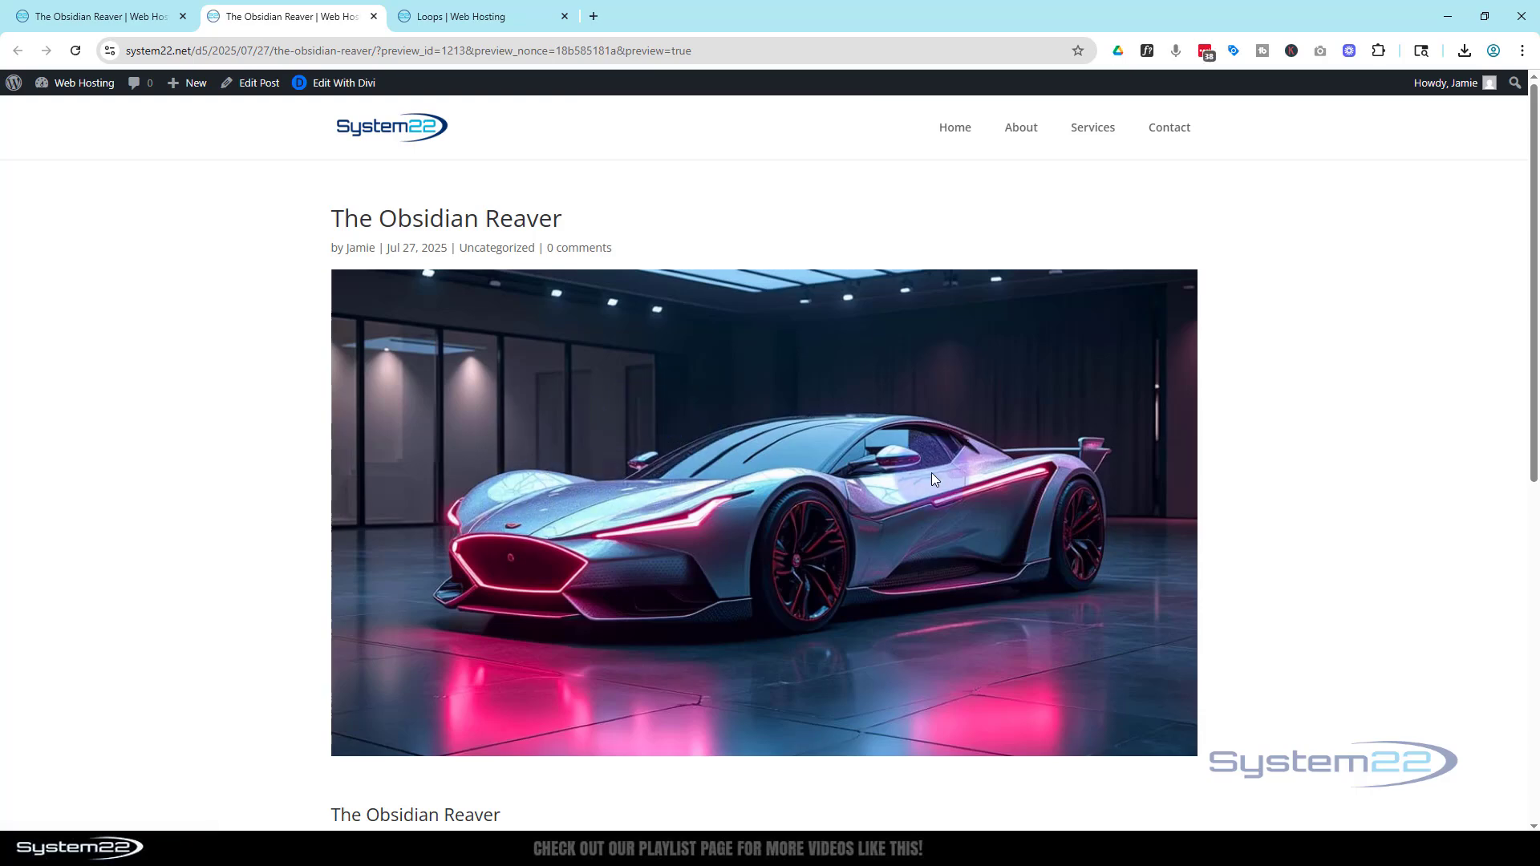
pyautogui.scroll(-4, 1258, 464)
pyautogui.scroll(2, 1257, 462)
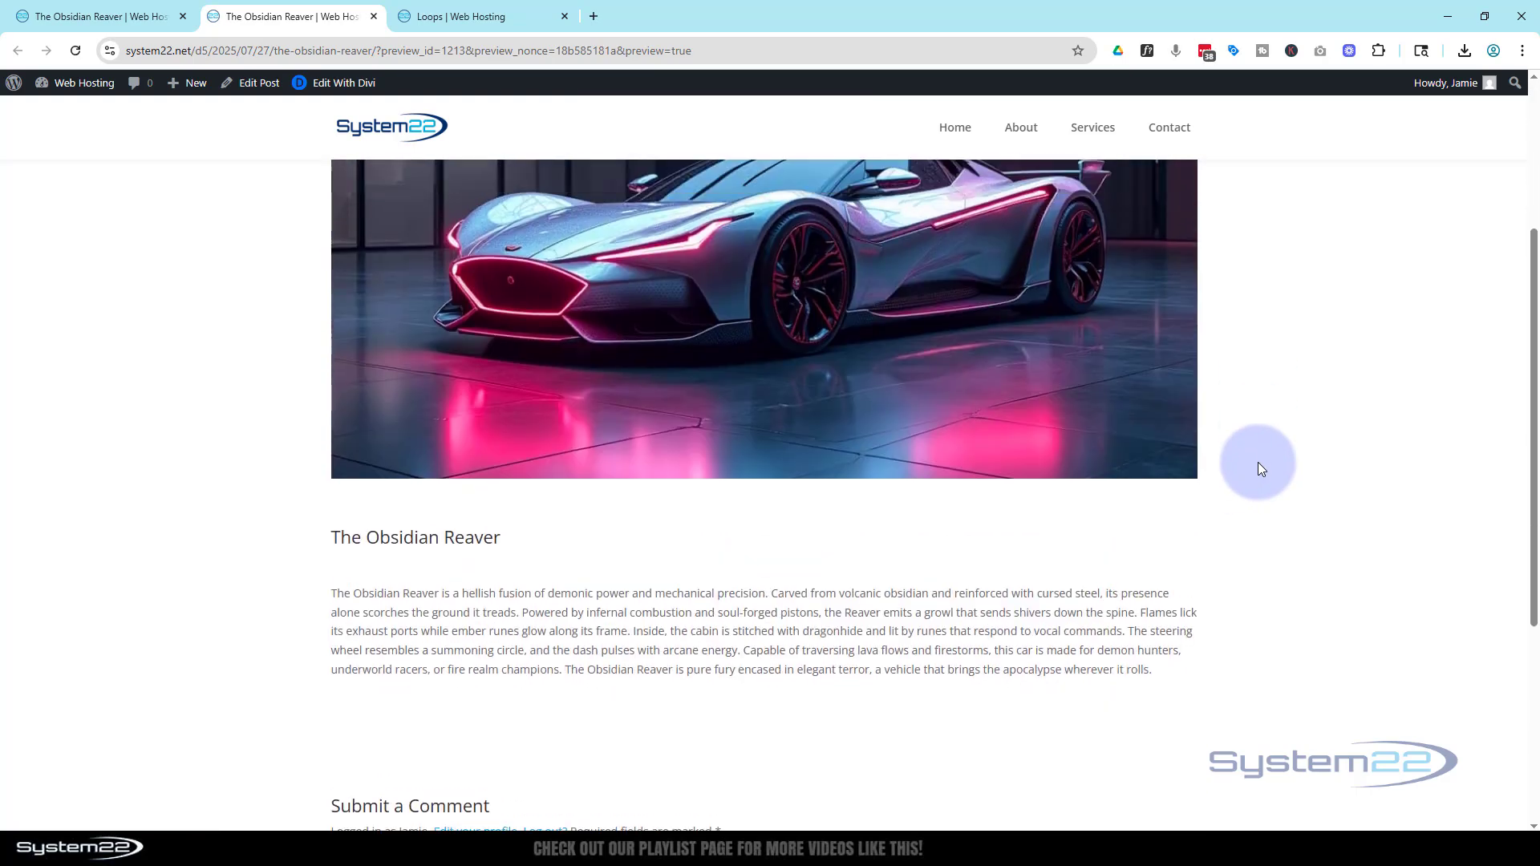
# - Quick-edit The Obsidian Reaver post, replacing the Uncategorized category with Concept Cars, Supercars and XYZ, and update it
pyautogui.scroll(2, 1259, 463)
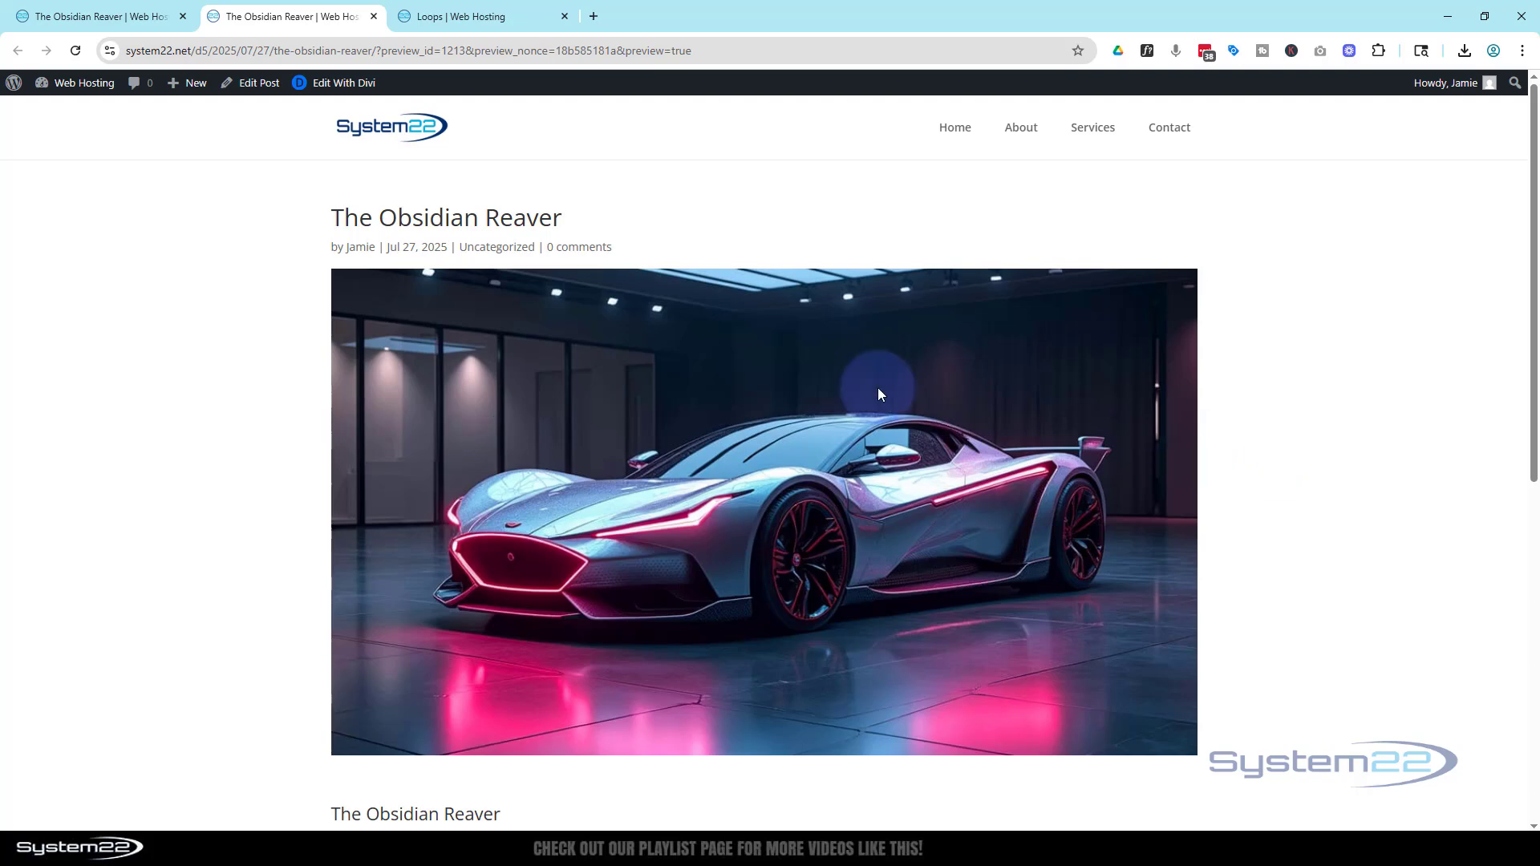
pyautogui.moveTo(42, 86)
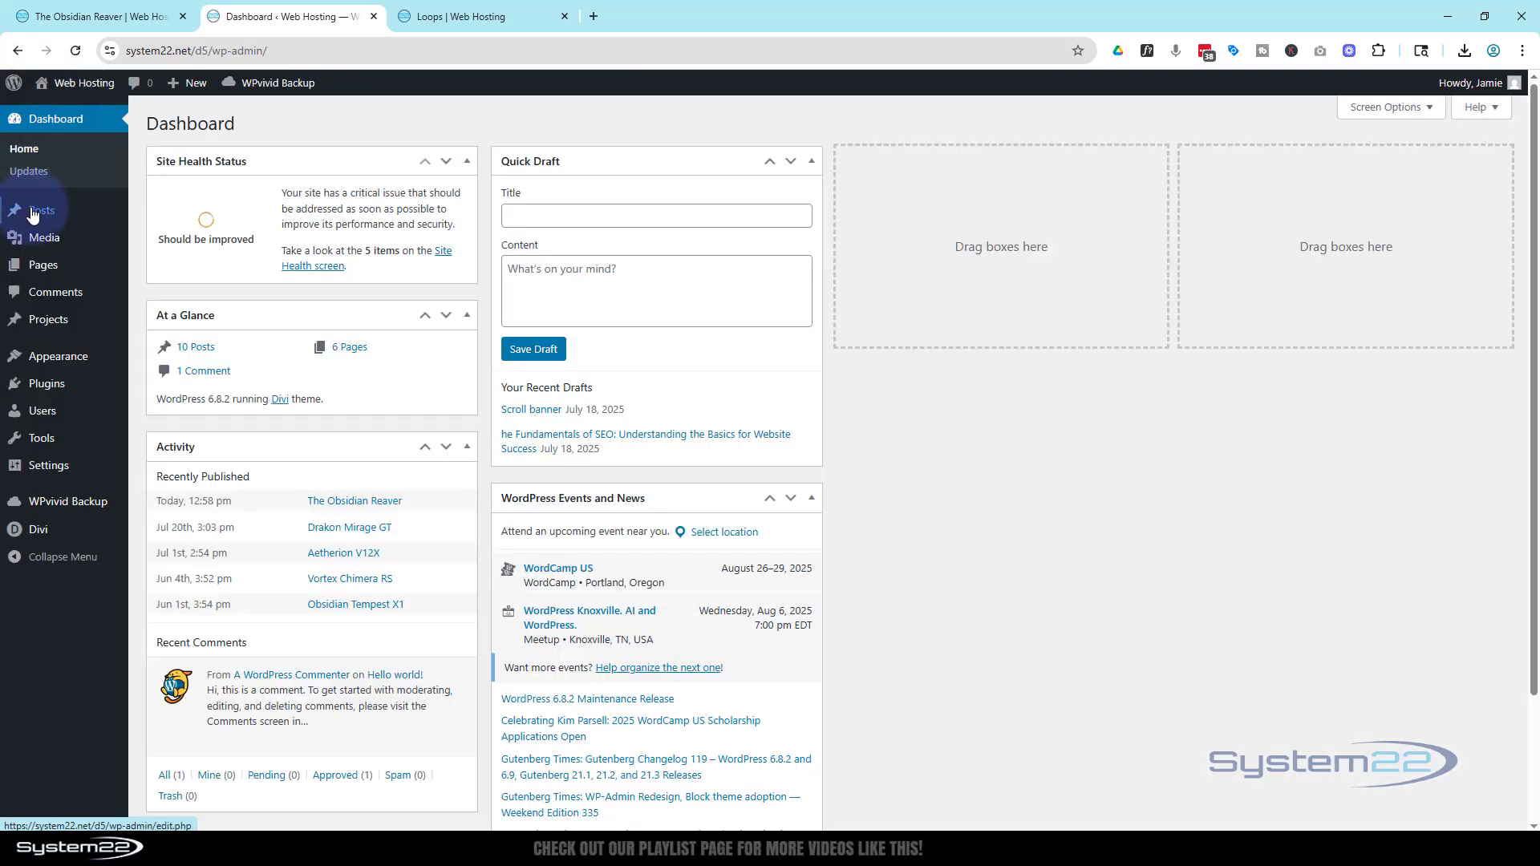
pyautogui.click(34, 212)
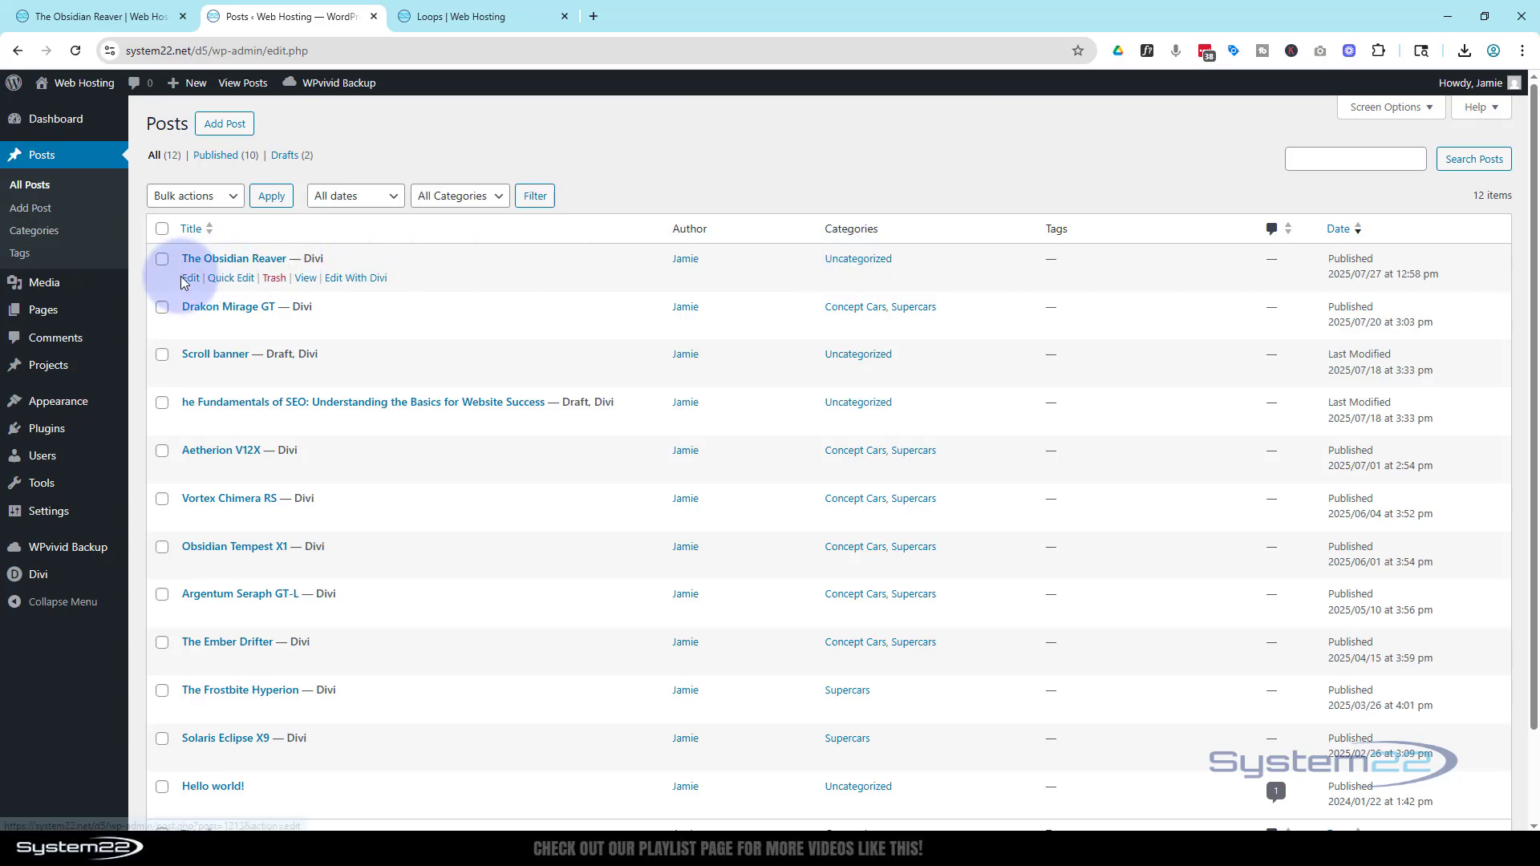
pyautogui.click(226, 279)
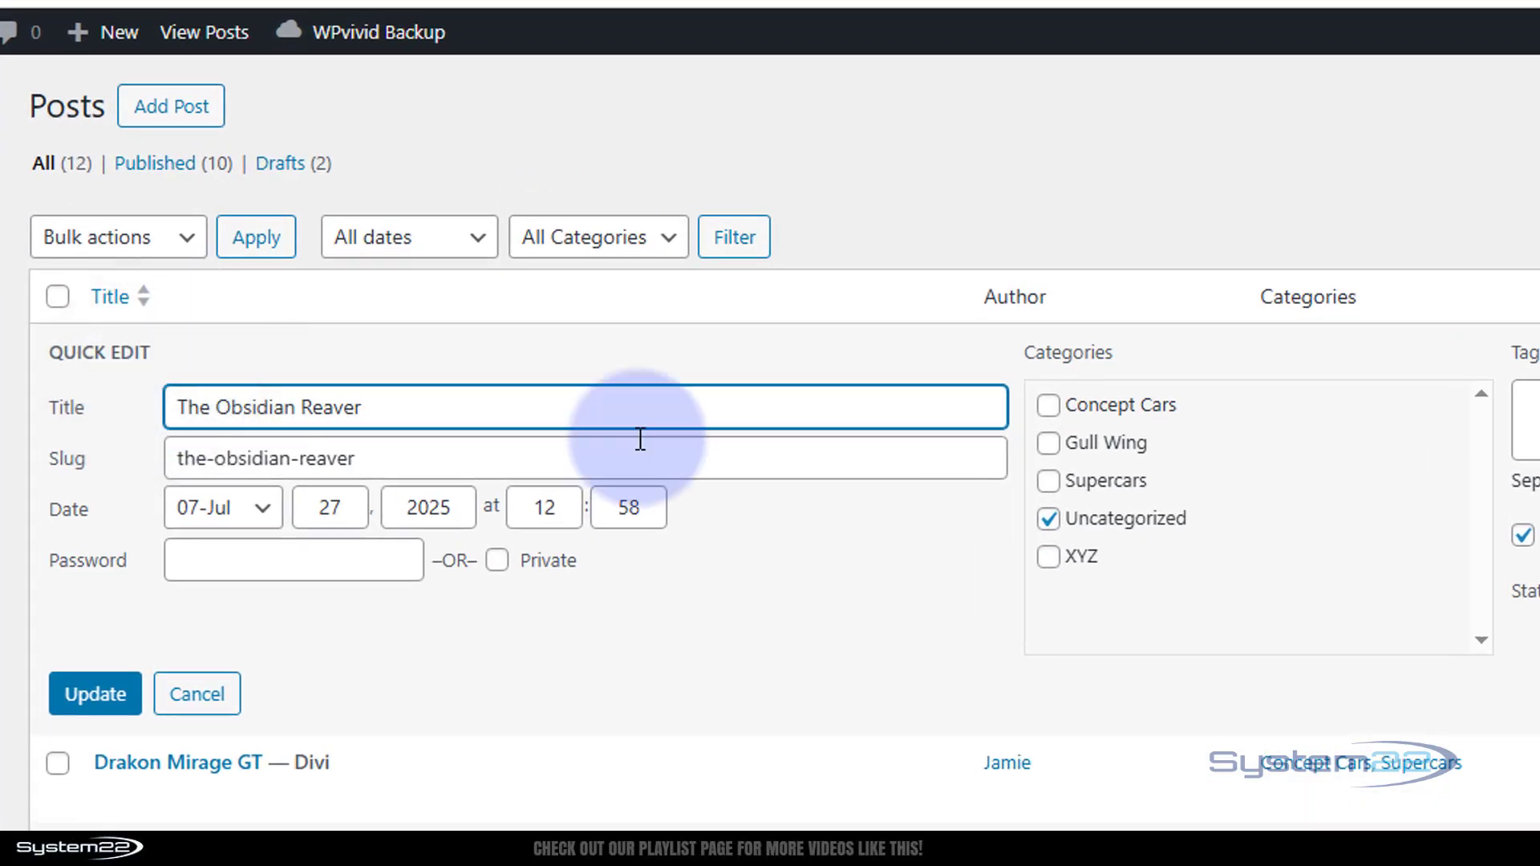
pyautogui.click(1051, 523)
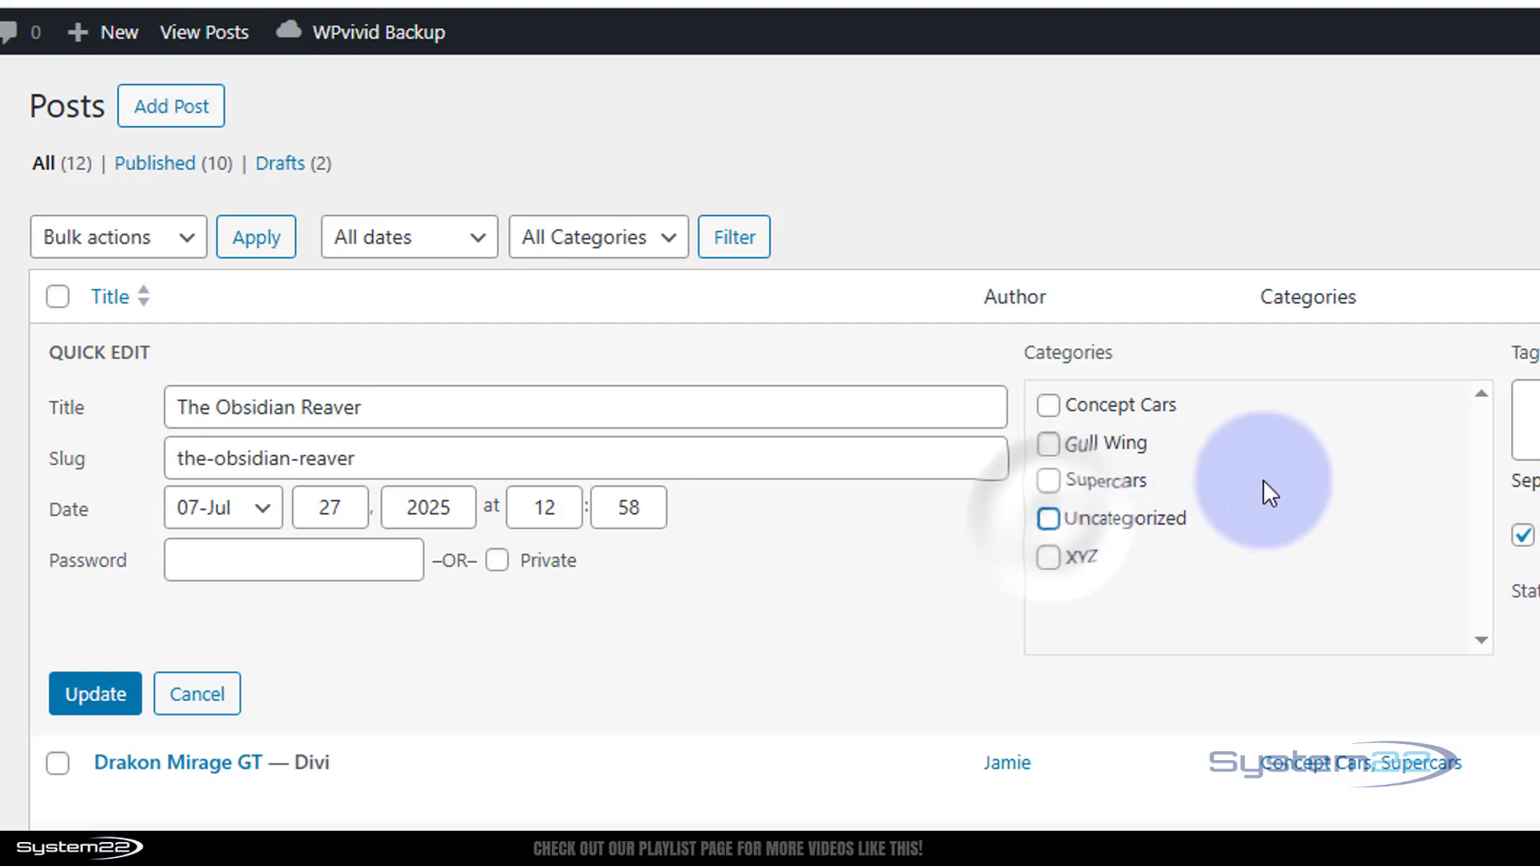
pyautogui.click(1049, 407)
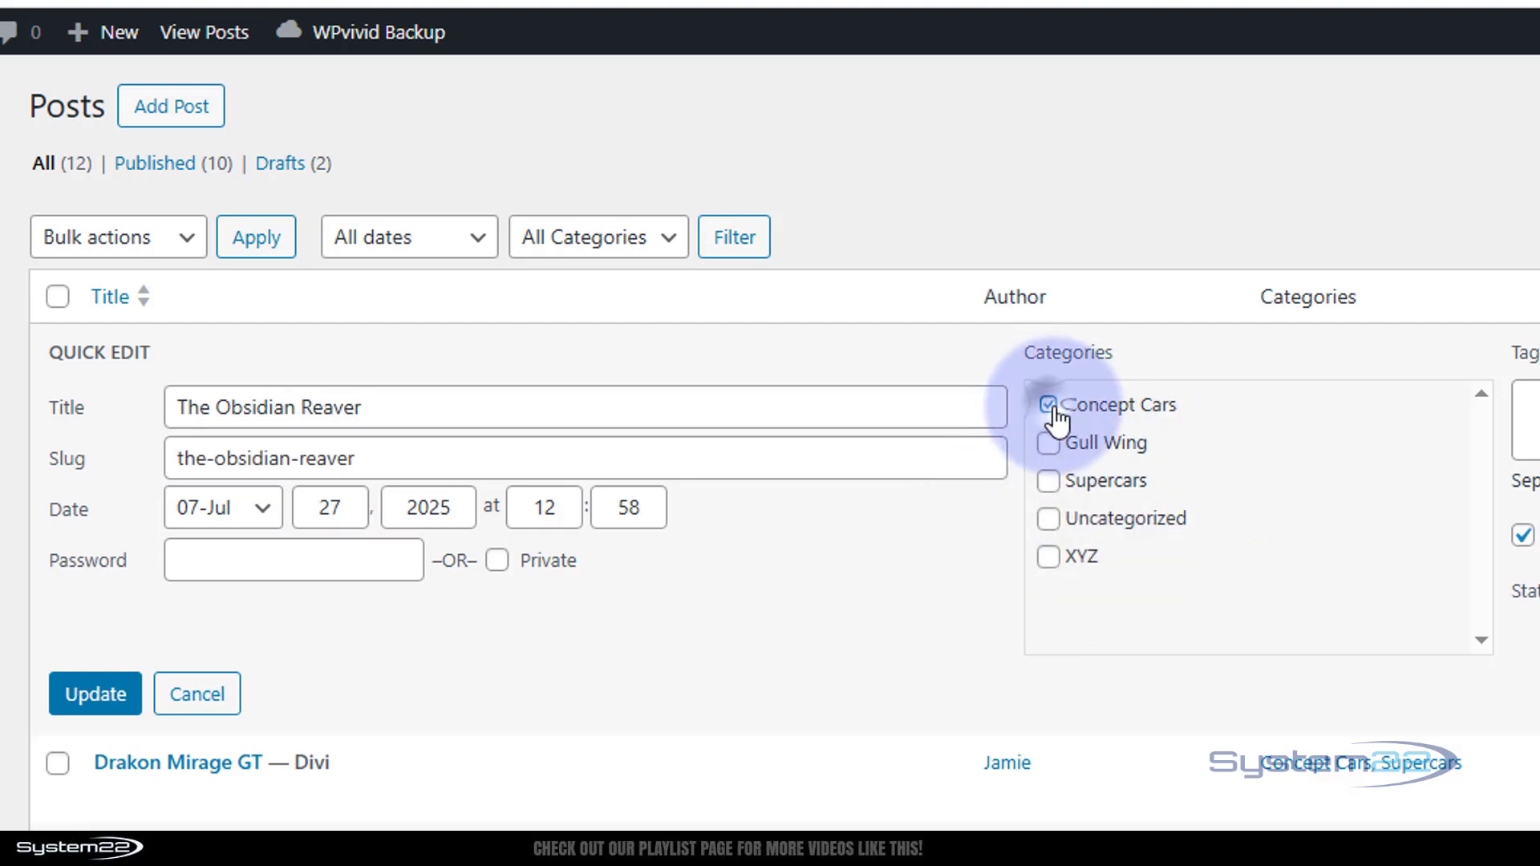
pyautogui.click(1049, 482)
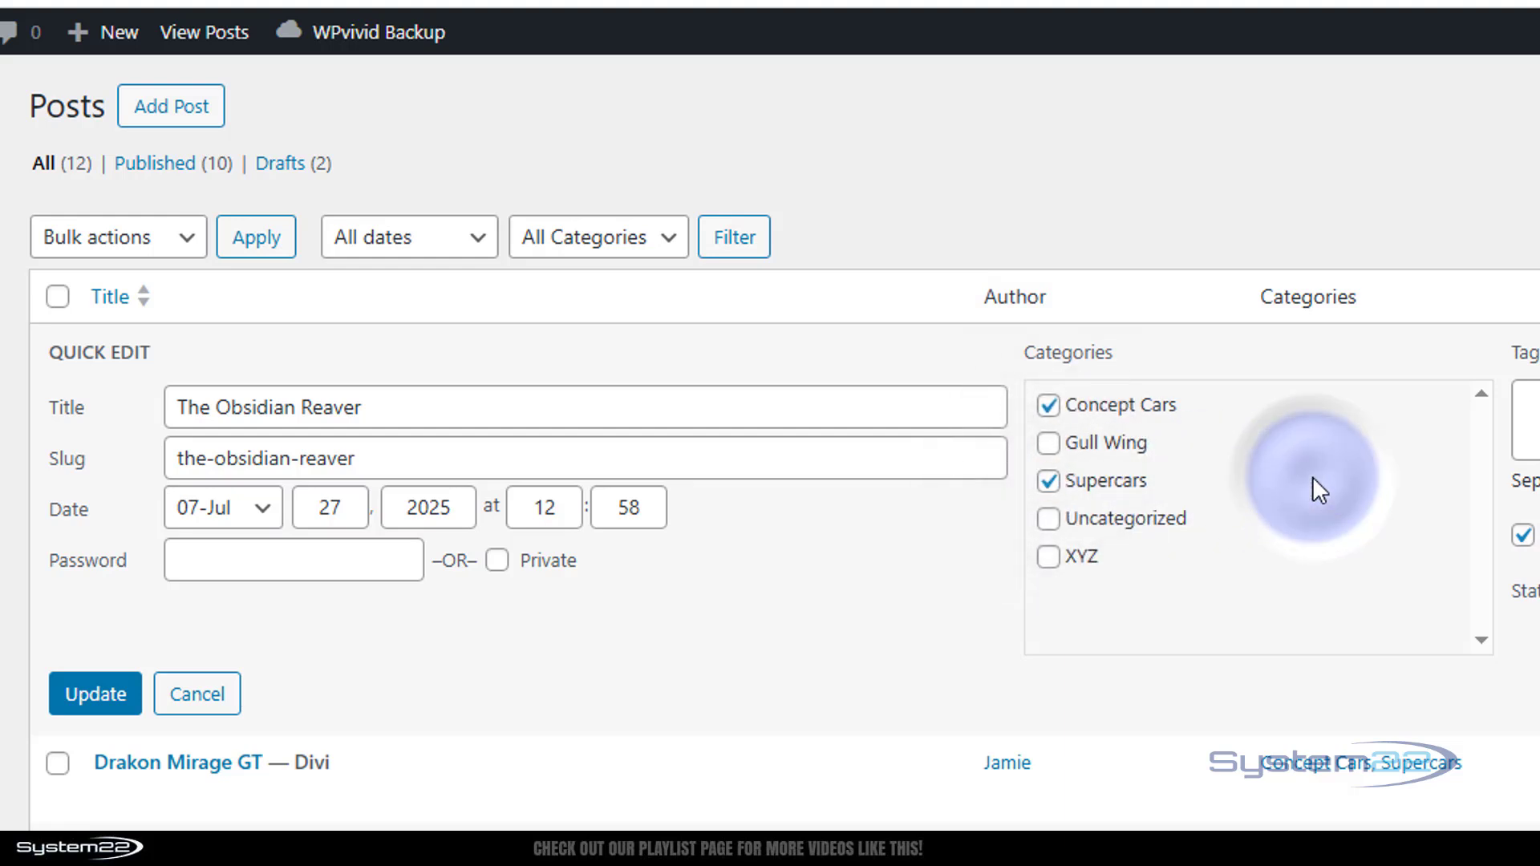
pyautogui.click(1049, 557)
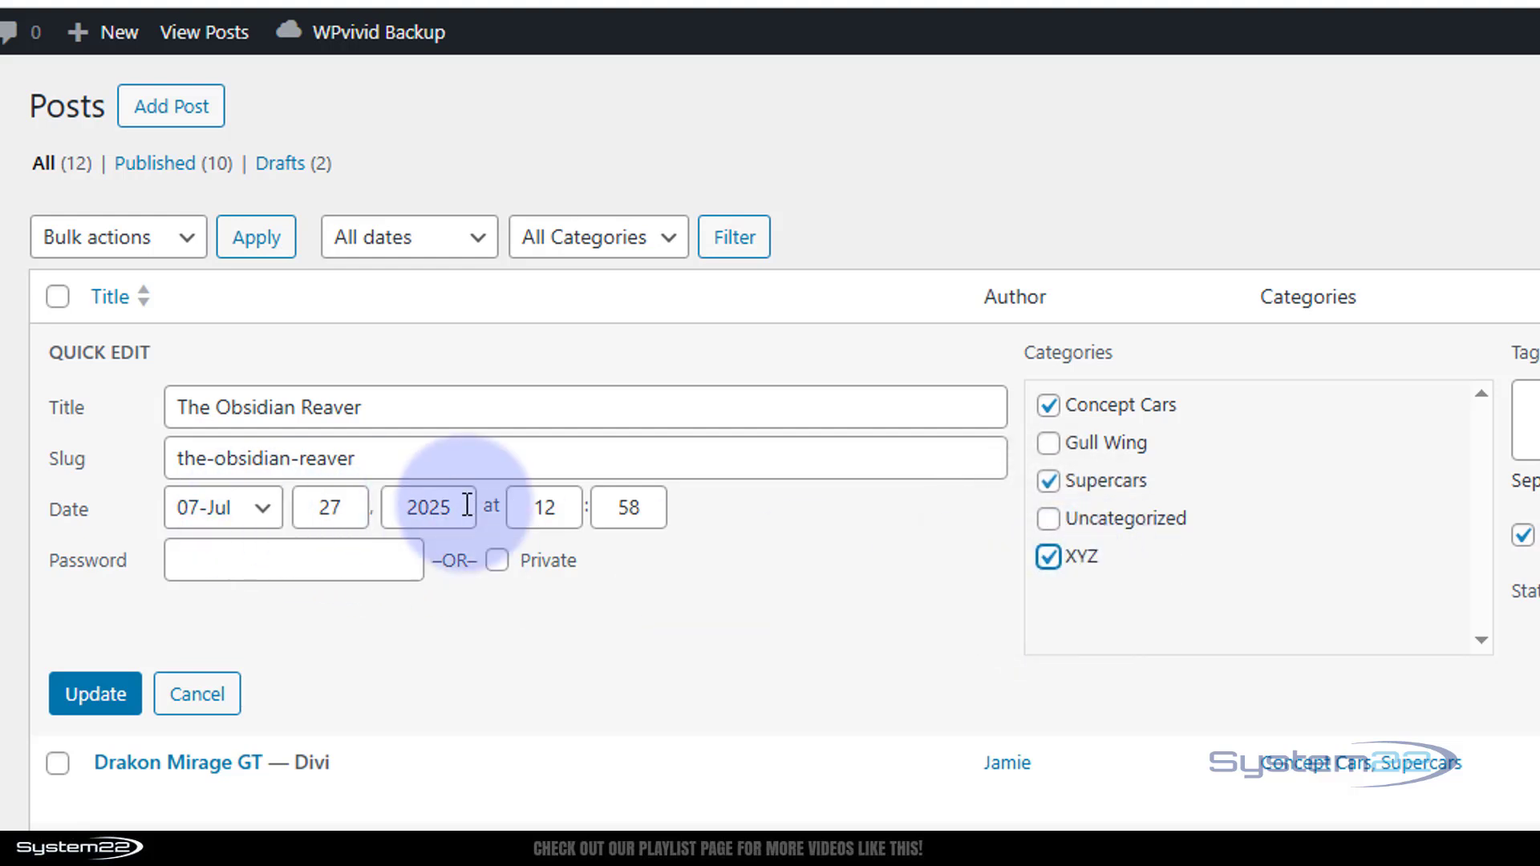
pyautogui.click(97, 695)
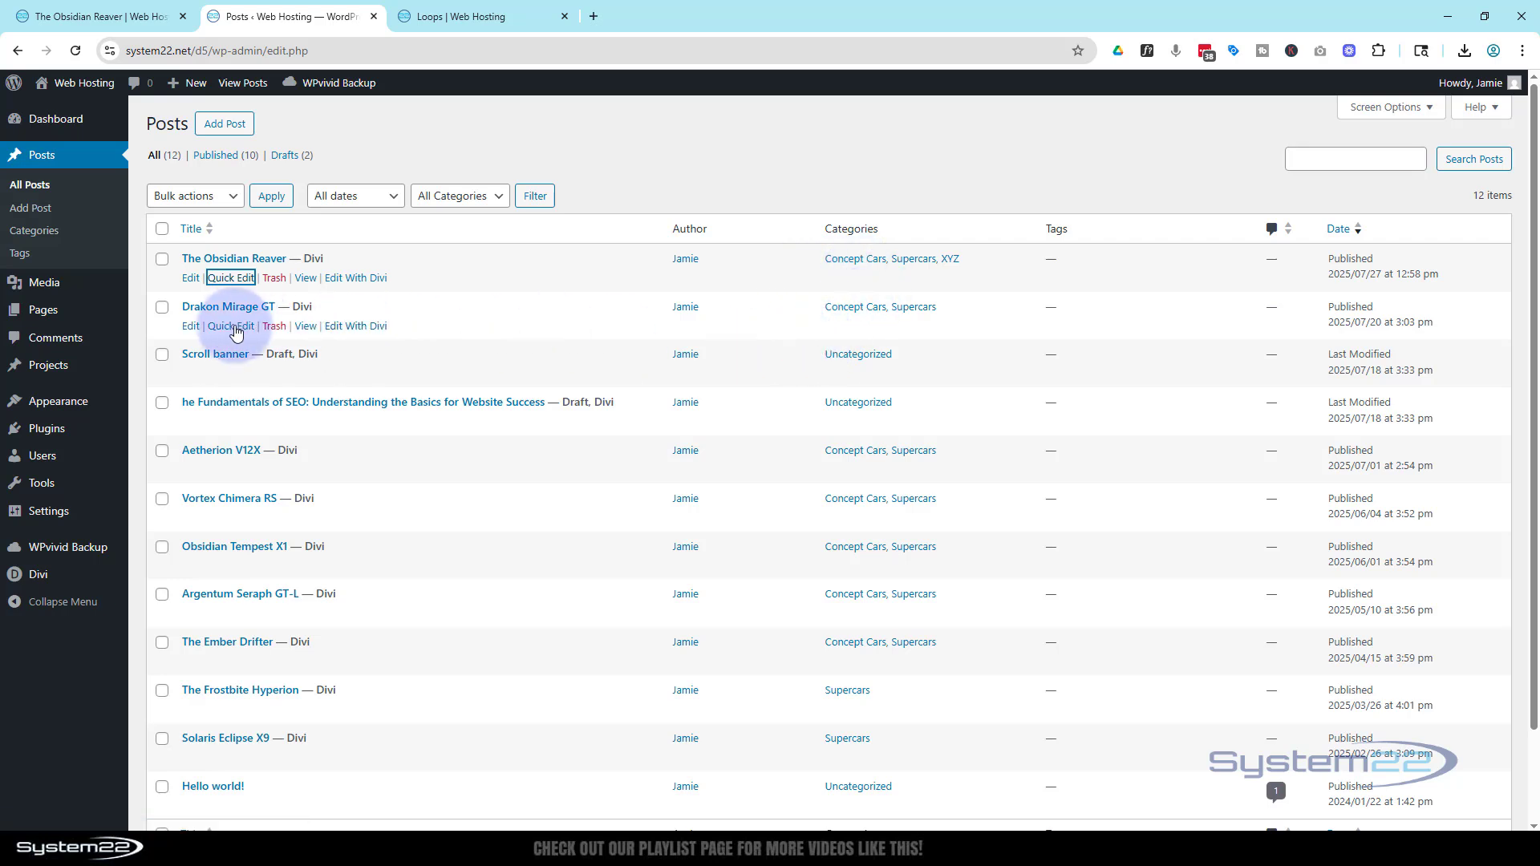
# - Add the XYZ category to the Drakon Mirage GT and Aetherion V12X posts through quick edit, updating each one
pyautogui.click(233, 326)
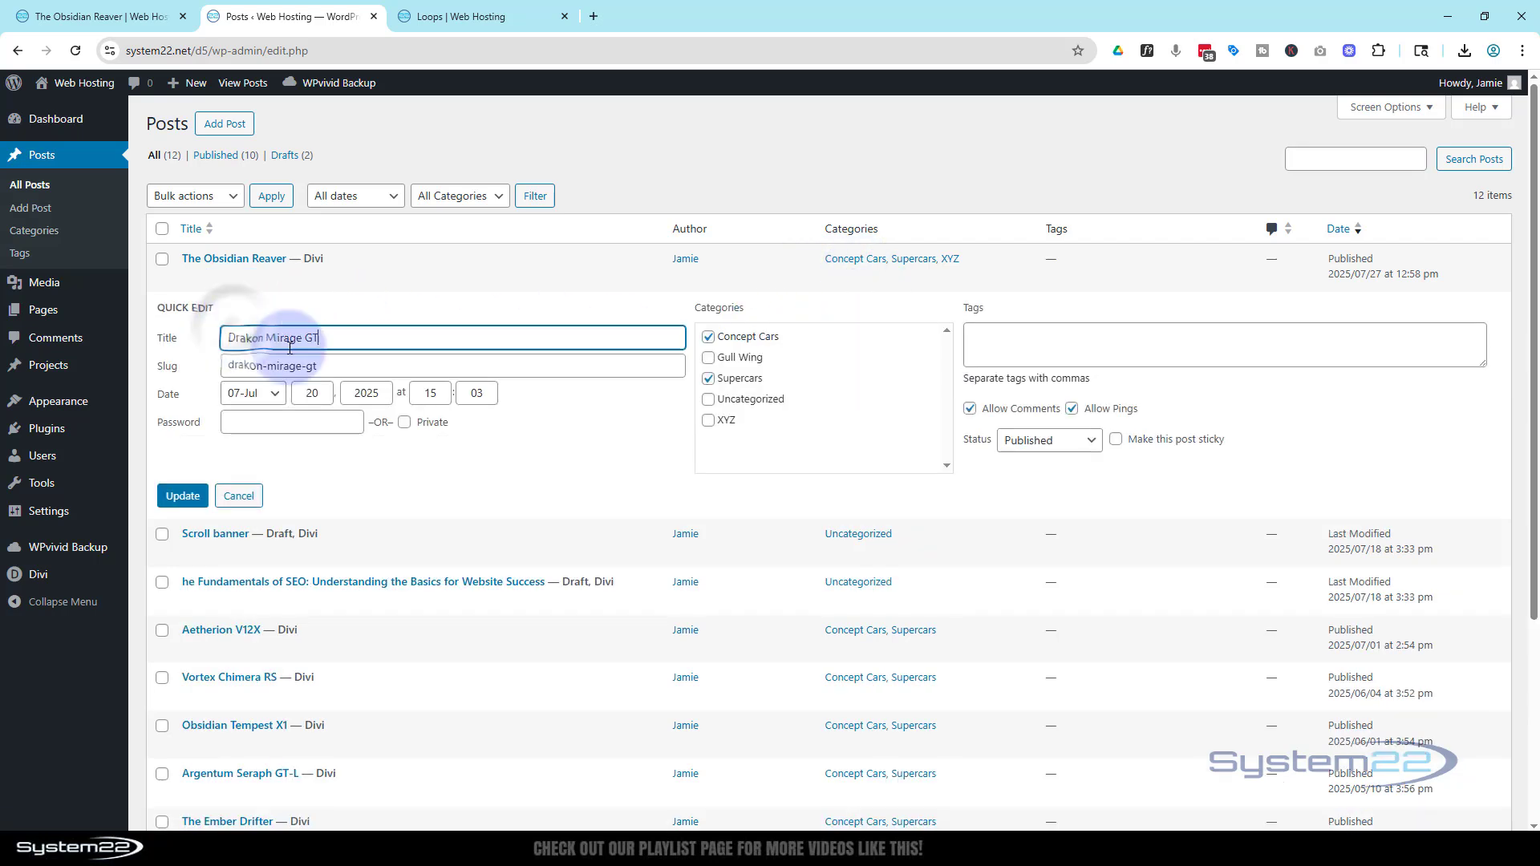
pyautogui.click(709, 420)
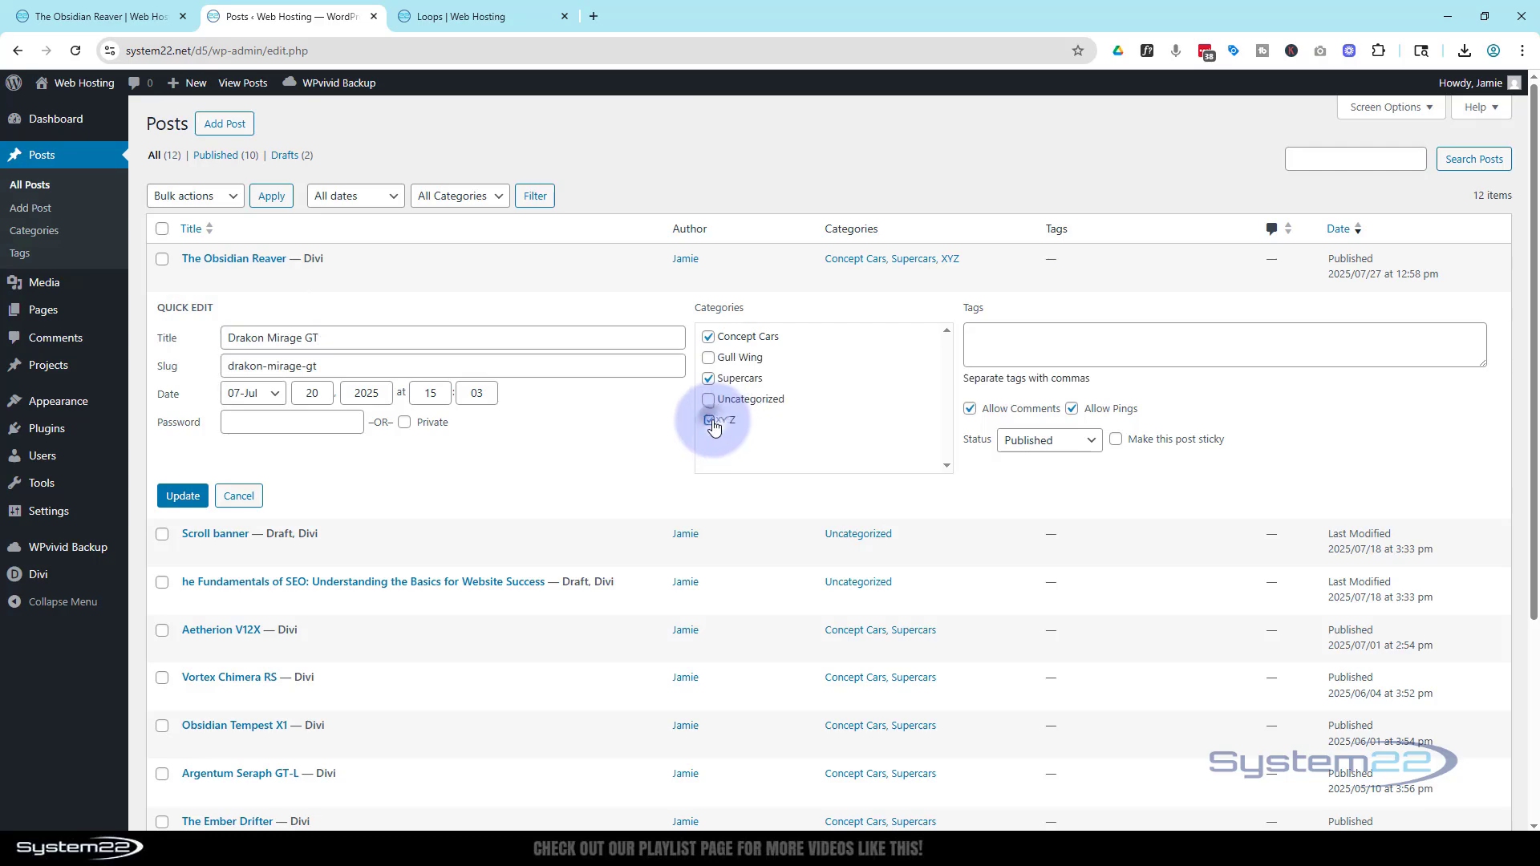
pyautogui.click(185, 497)
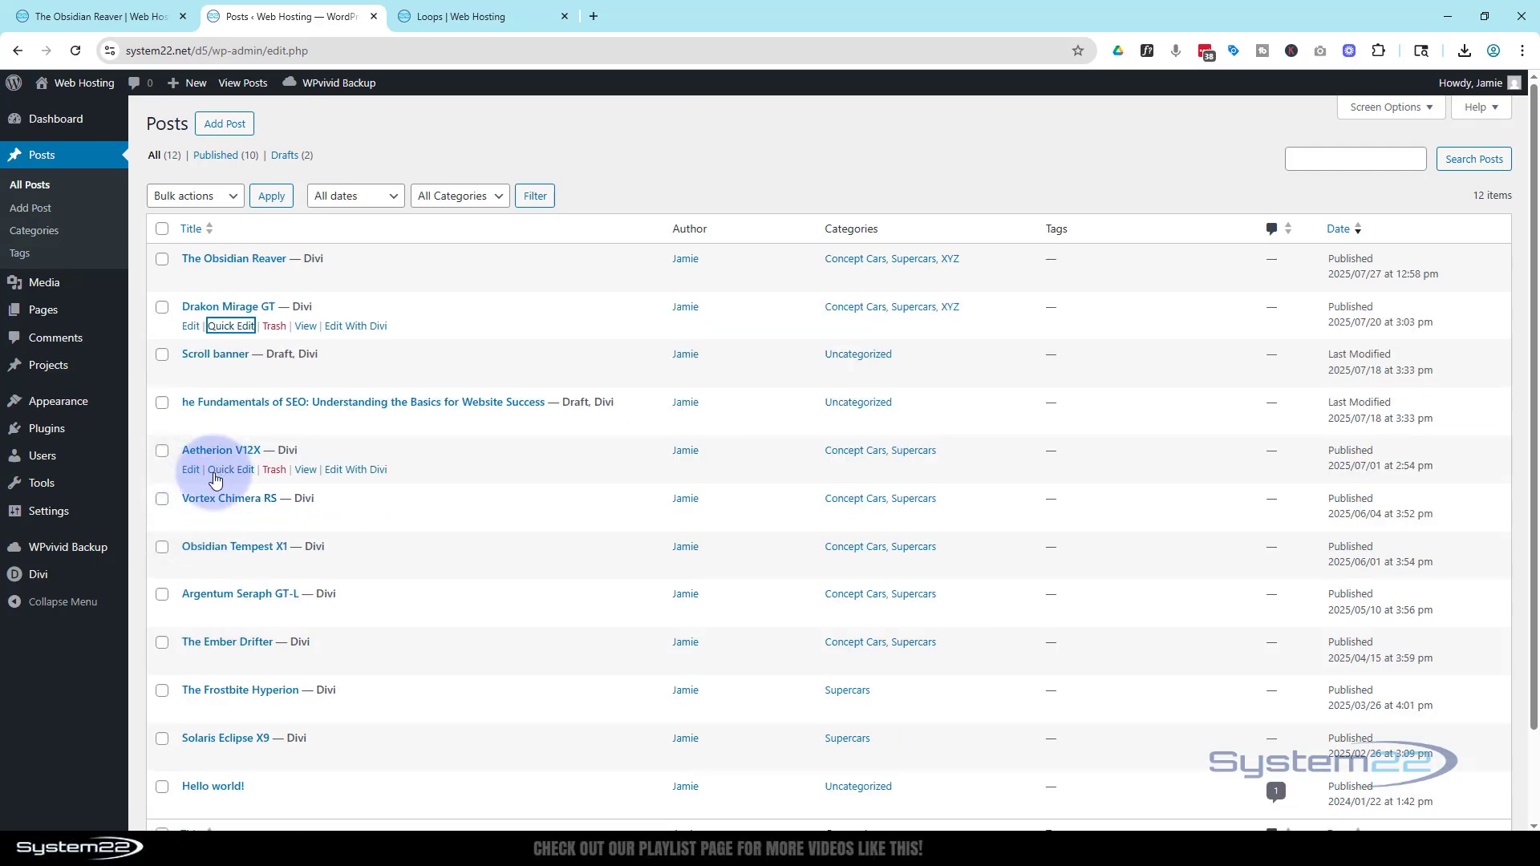
pyautogui.click(215, 472)
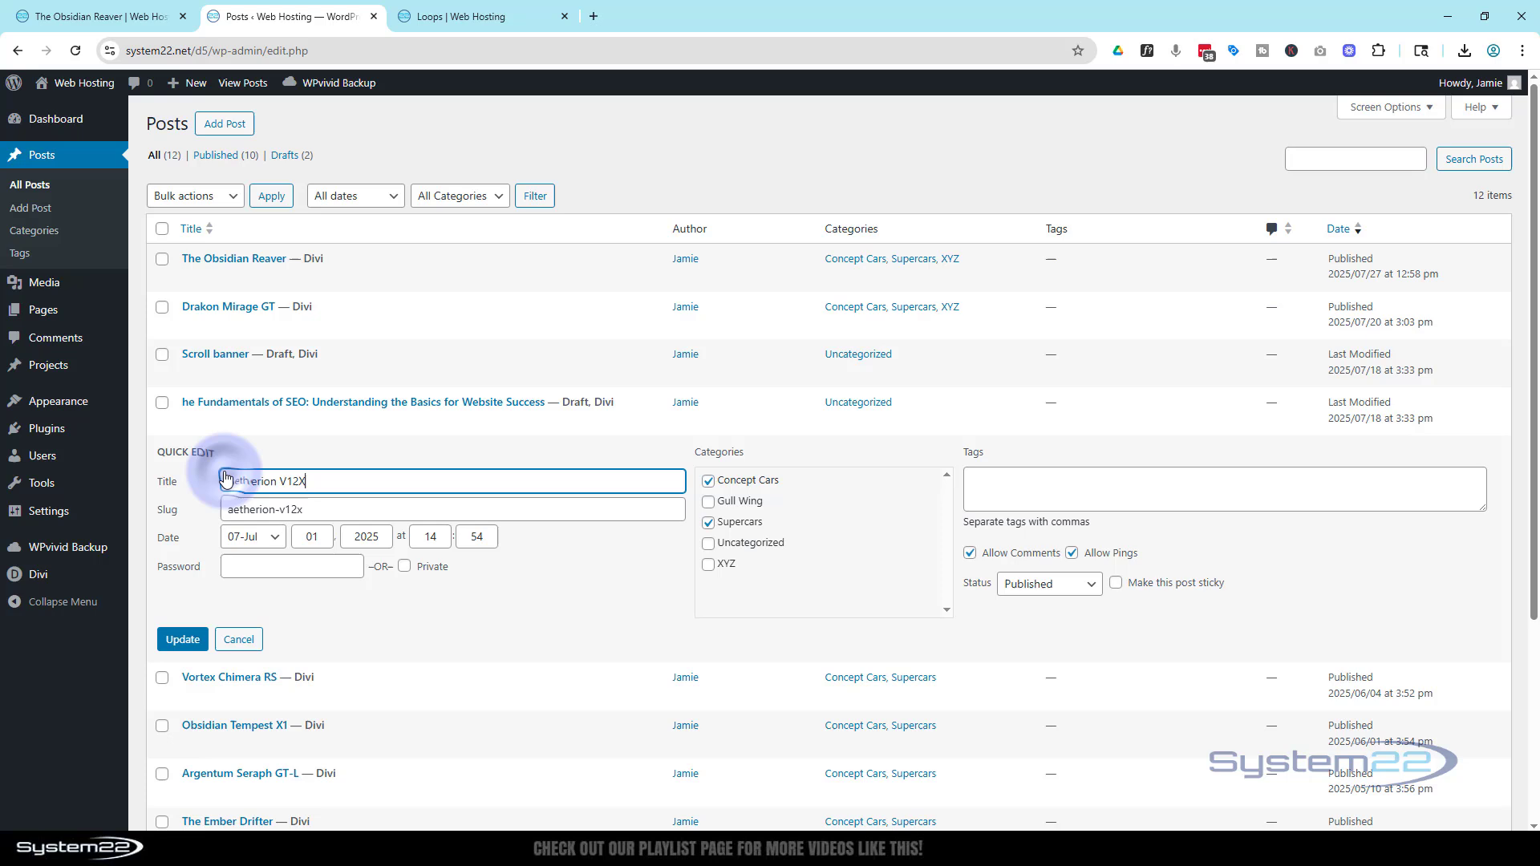
pyautogui.click(708, 566)
pyautogui.click(186, 641)
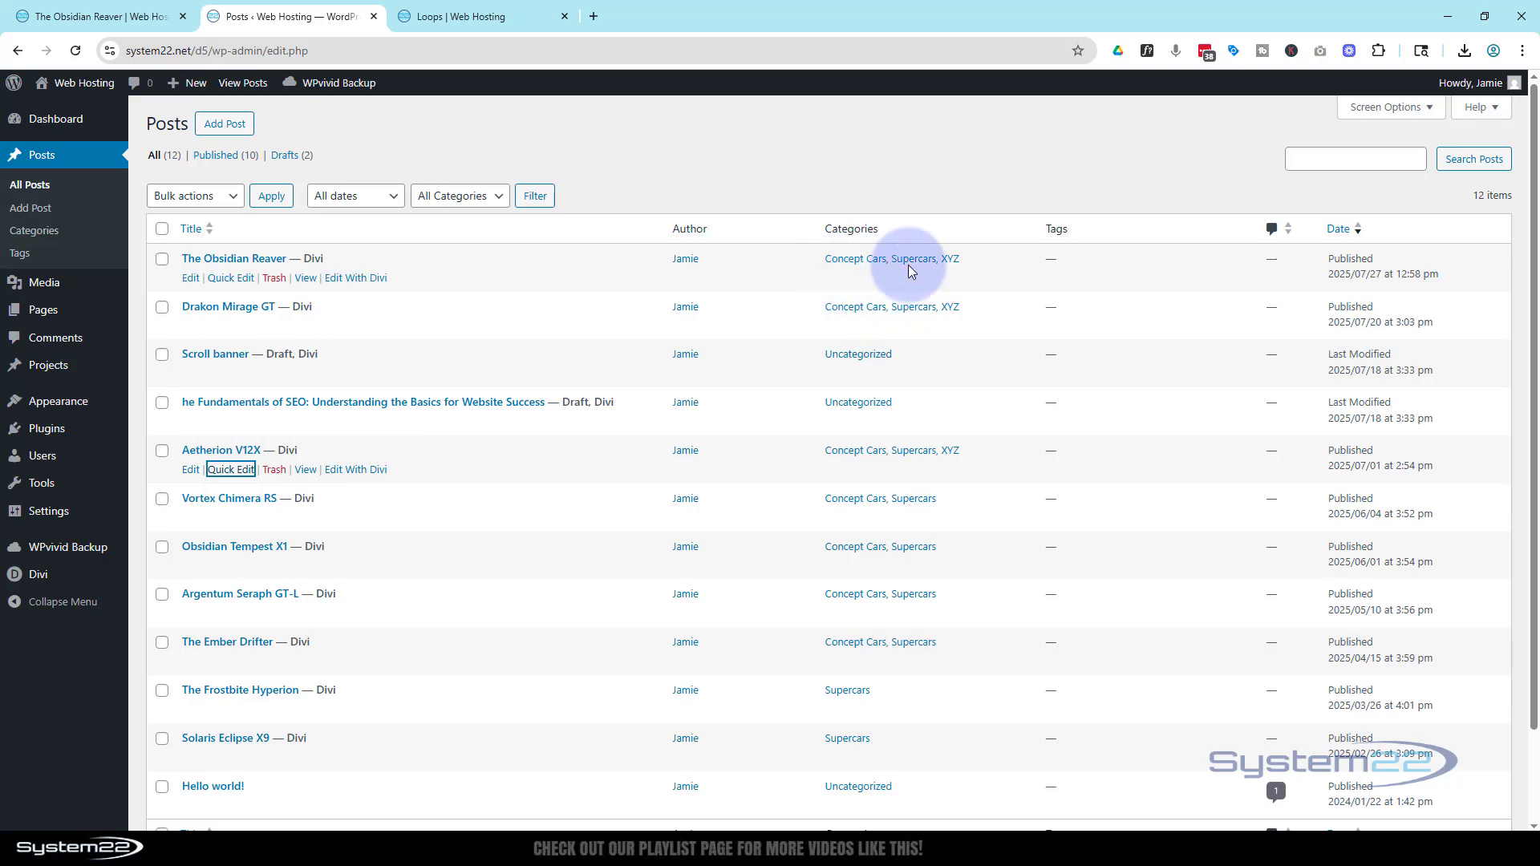
# - Return to the Loops page in the Divi builder and save it as a draft
pyautogui.click(498, 23)
pyautogui.click(712, 437)
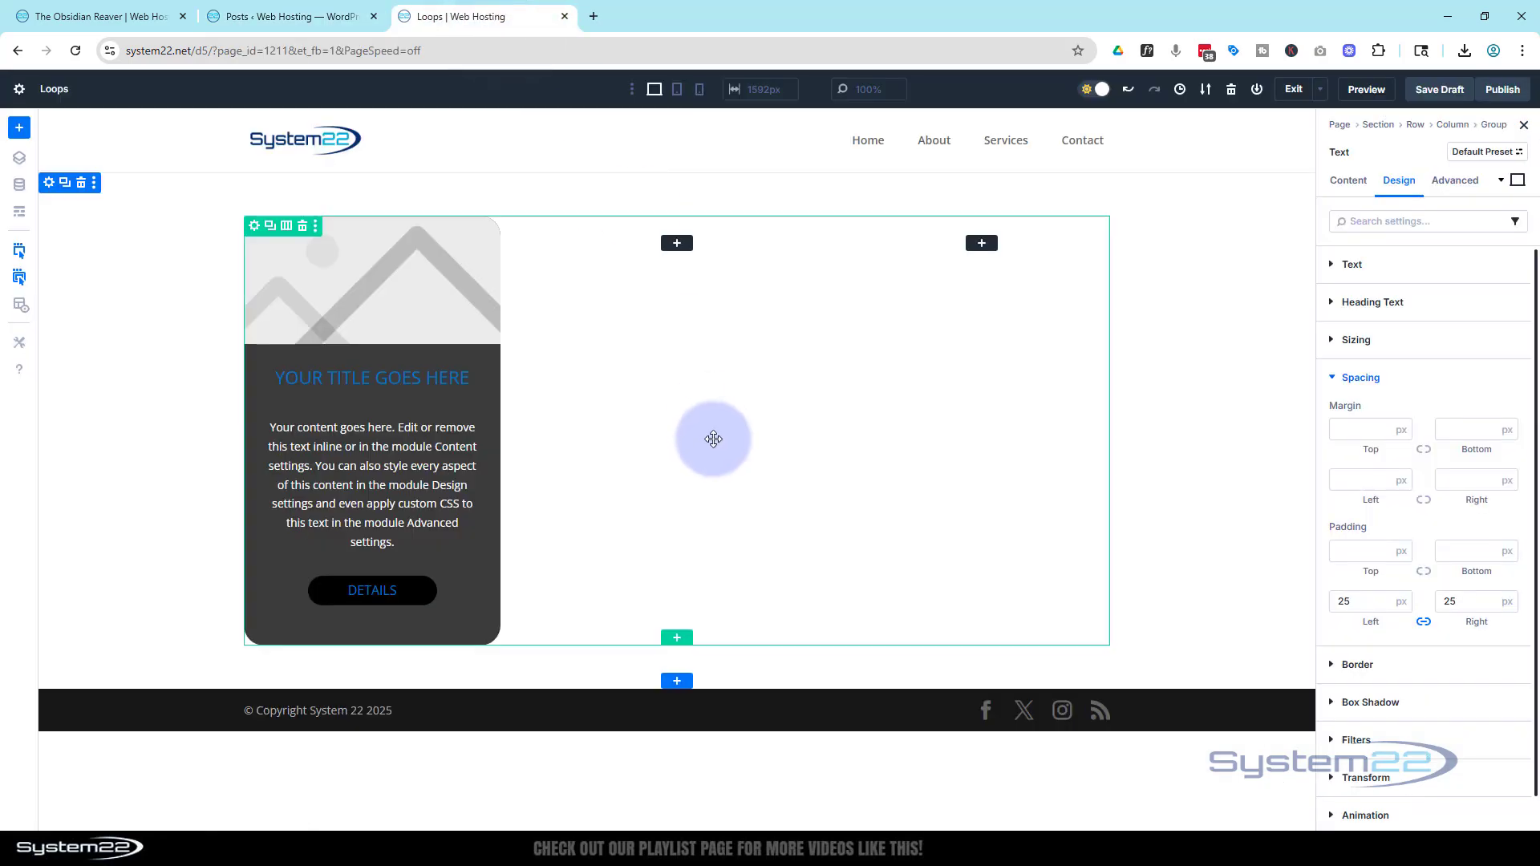
pyautogui.click(1437, 90)
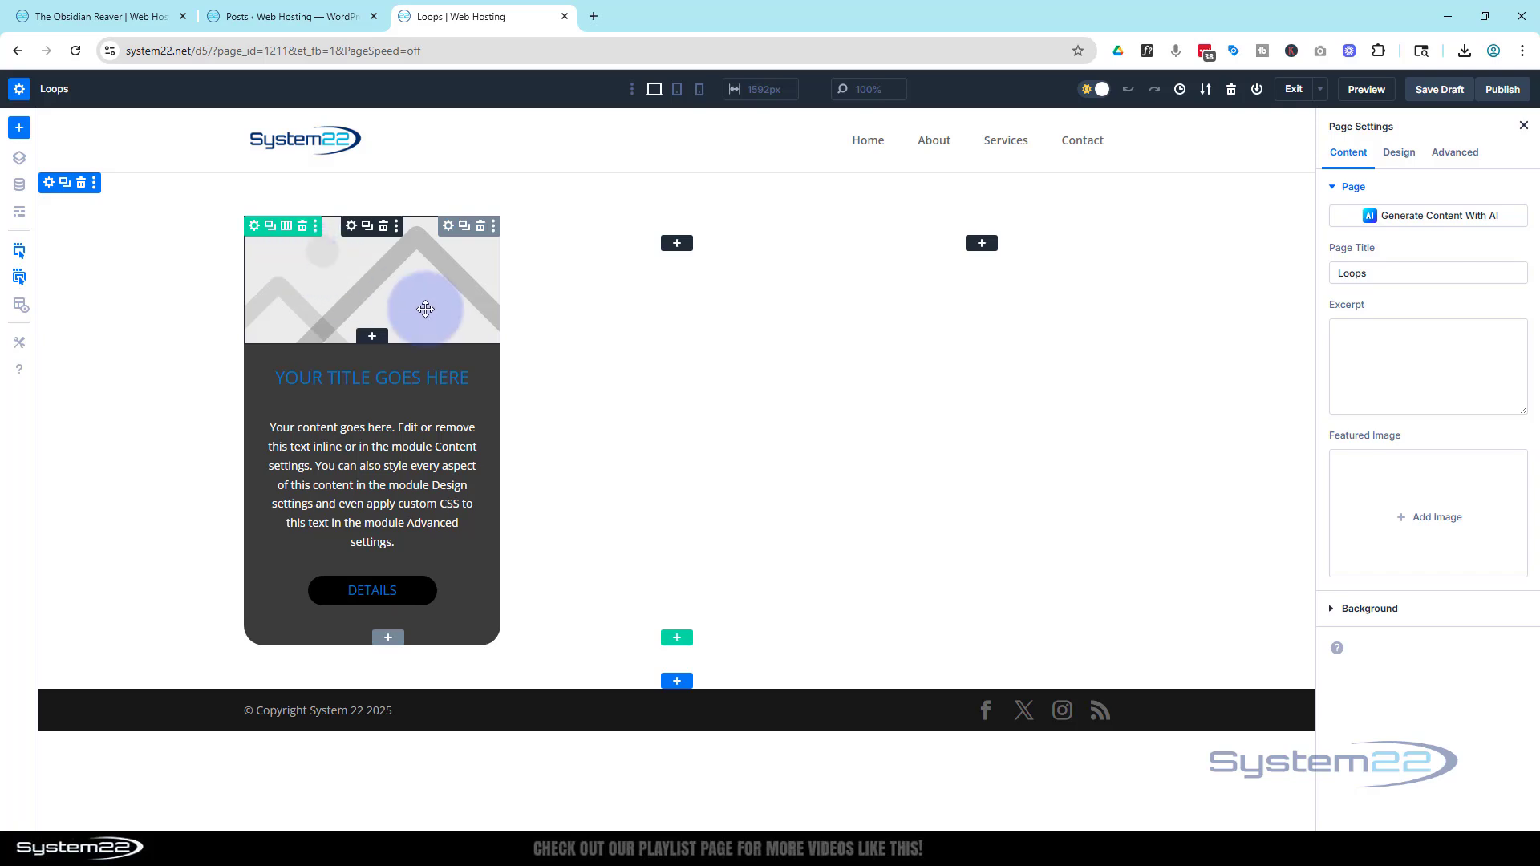
# - Delete the two empty columns from the card row, keeping only the column that holds the card
pyautogui.click(254, 227)
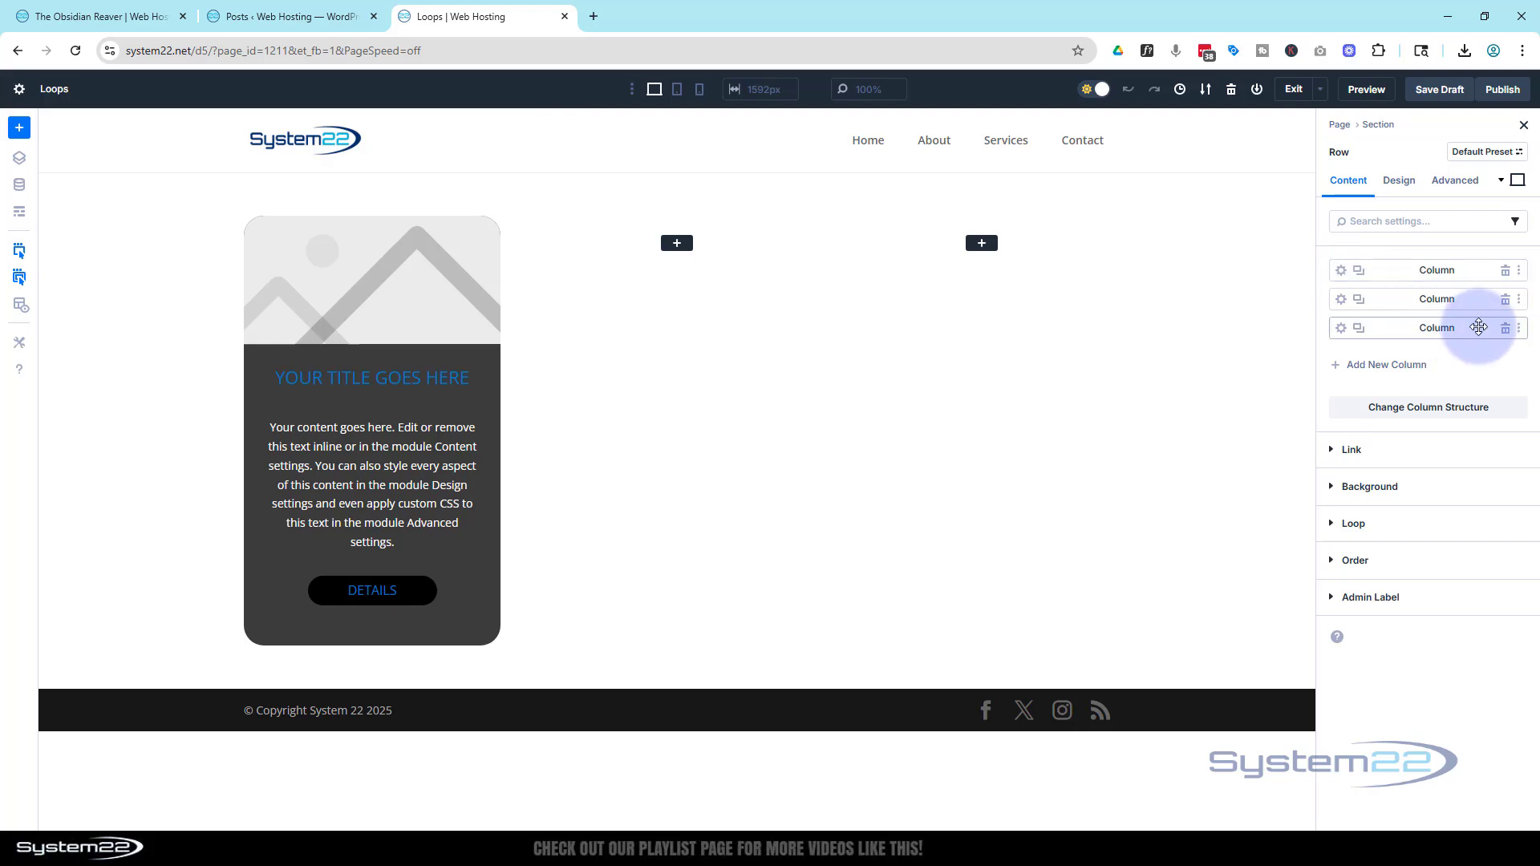
pyautogui.click(1505, 327)
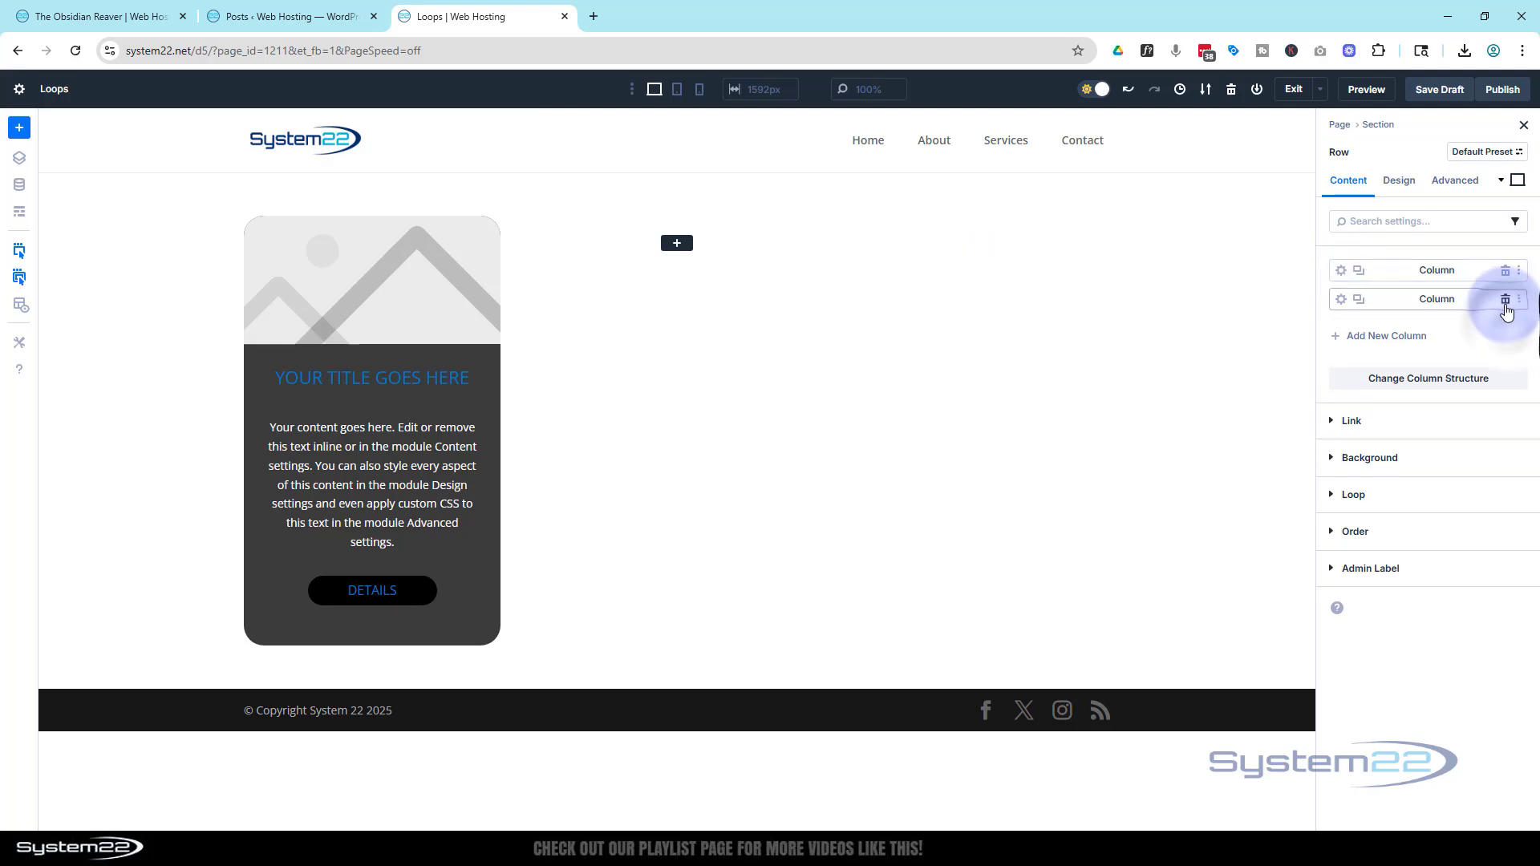
pyautogui.click(1505, 301)
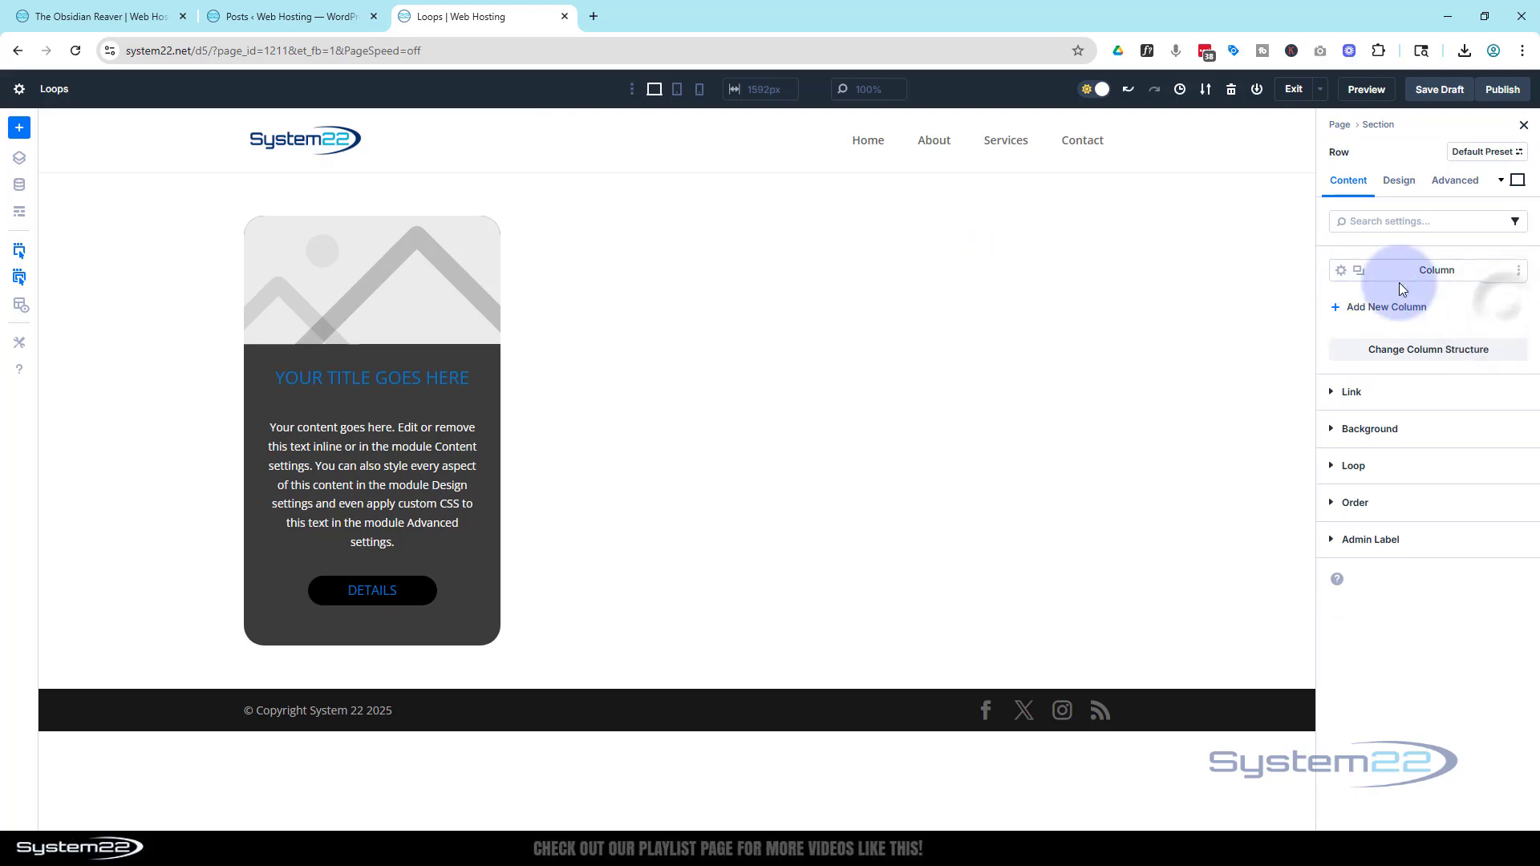
# - Enable Loop Element on the remaining column and look over the repeated cards
pyautogui.click(1340, 272)
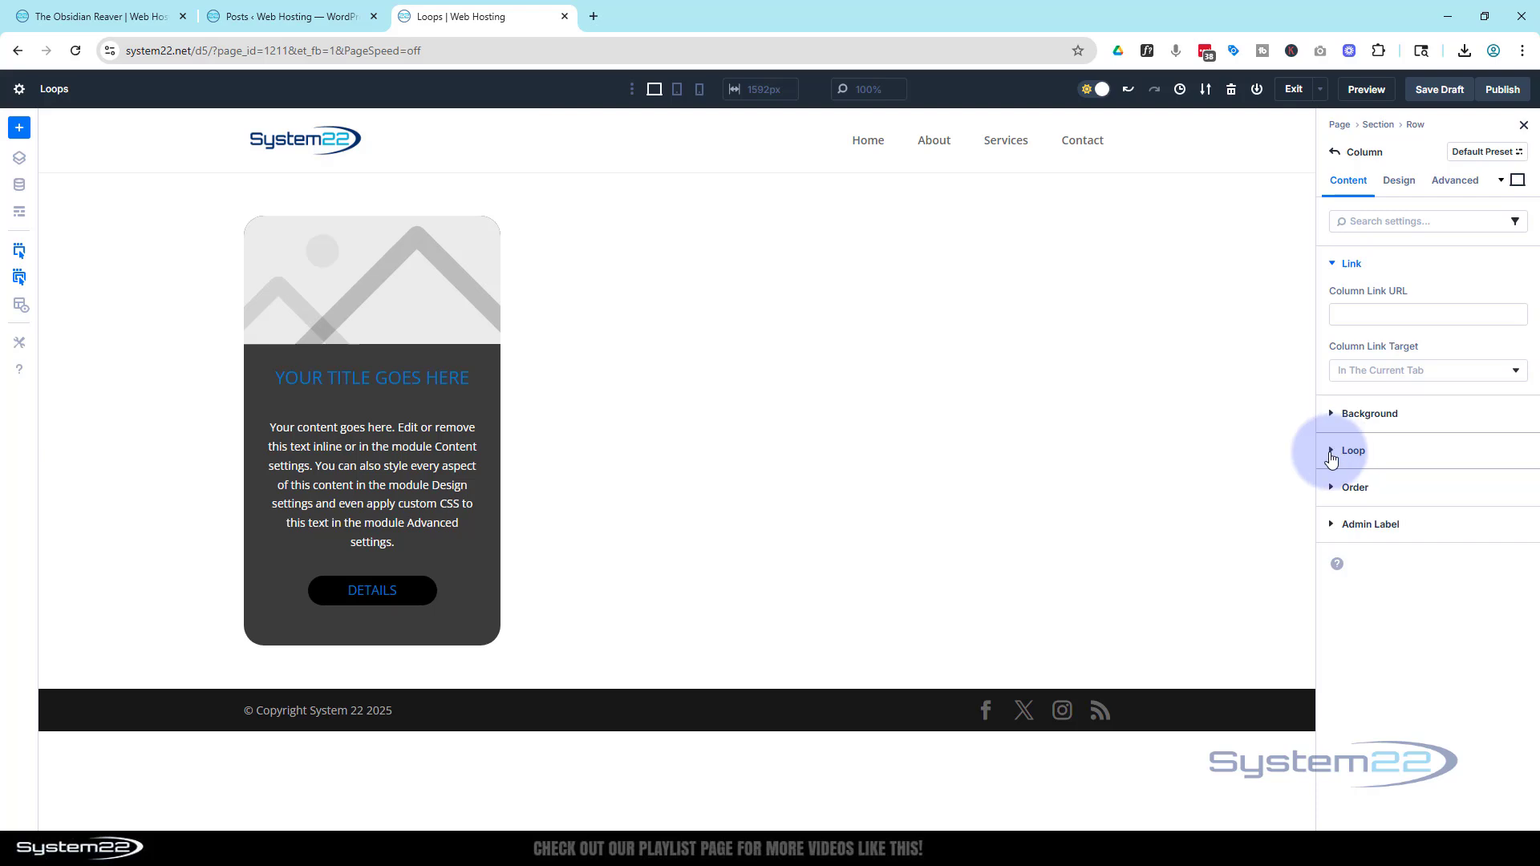
pyautogui.click(1331, 451)
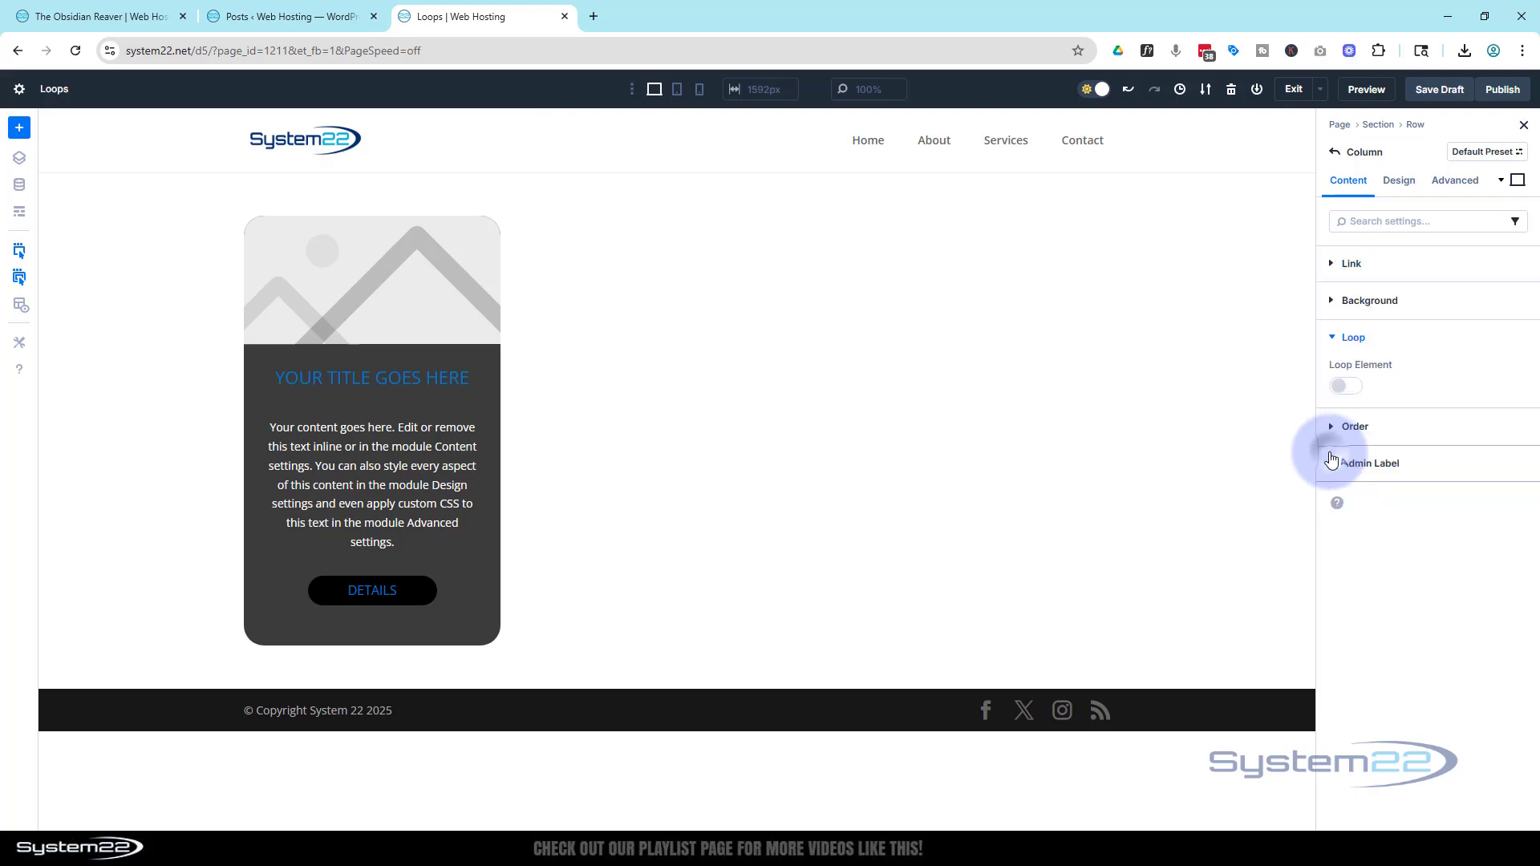
pyautogui.click(1357, 392)
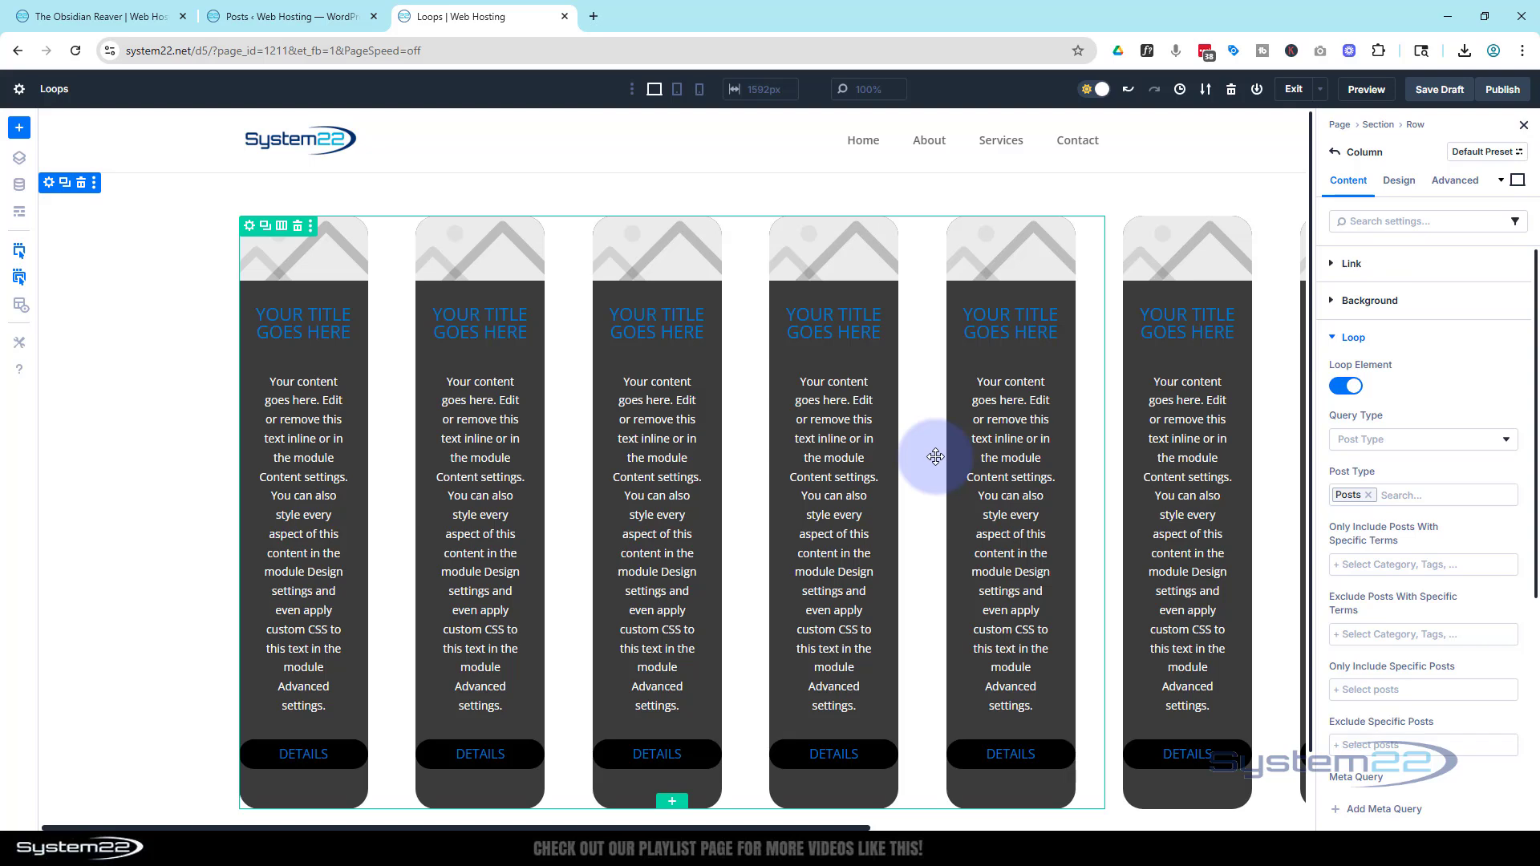
pyautogui.scroll(-2, 935, 455)
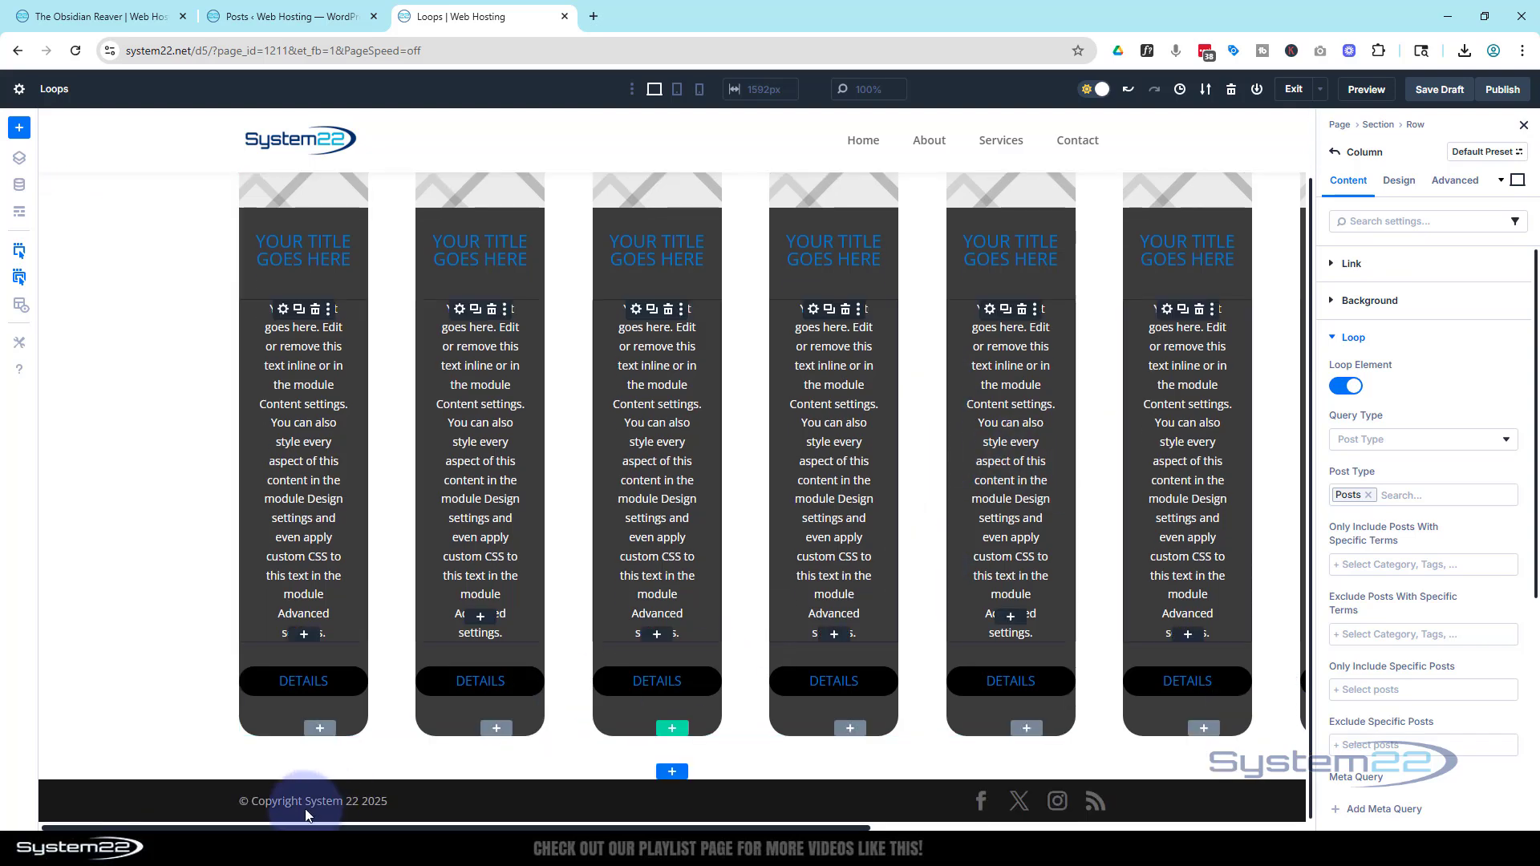
pyautogui.moveTo(306, 819); pyautogui.dragTo(201, 818)
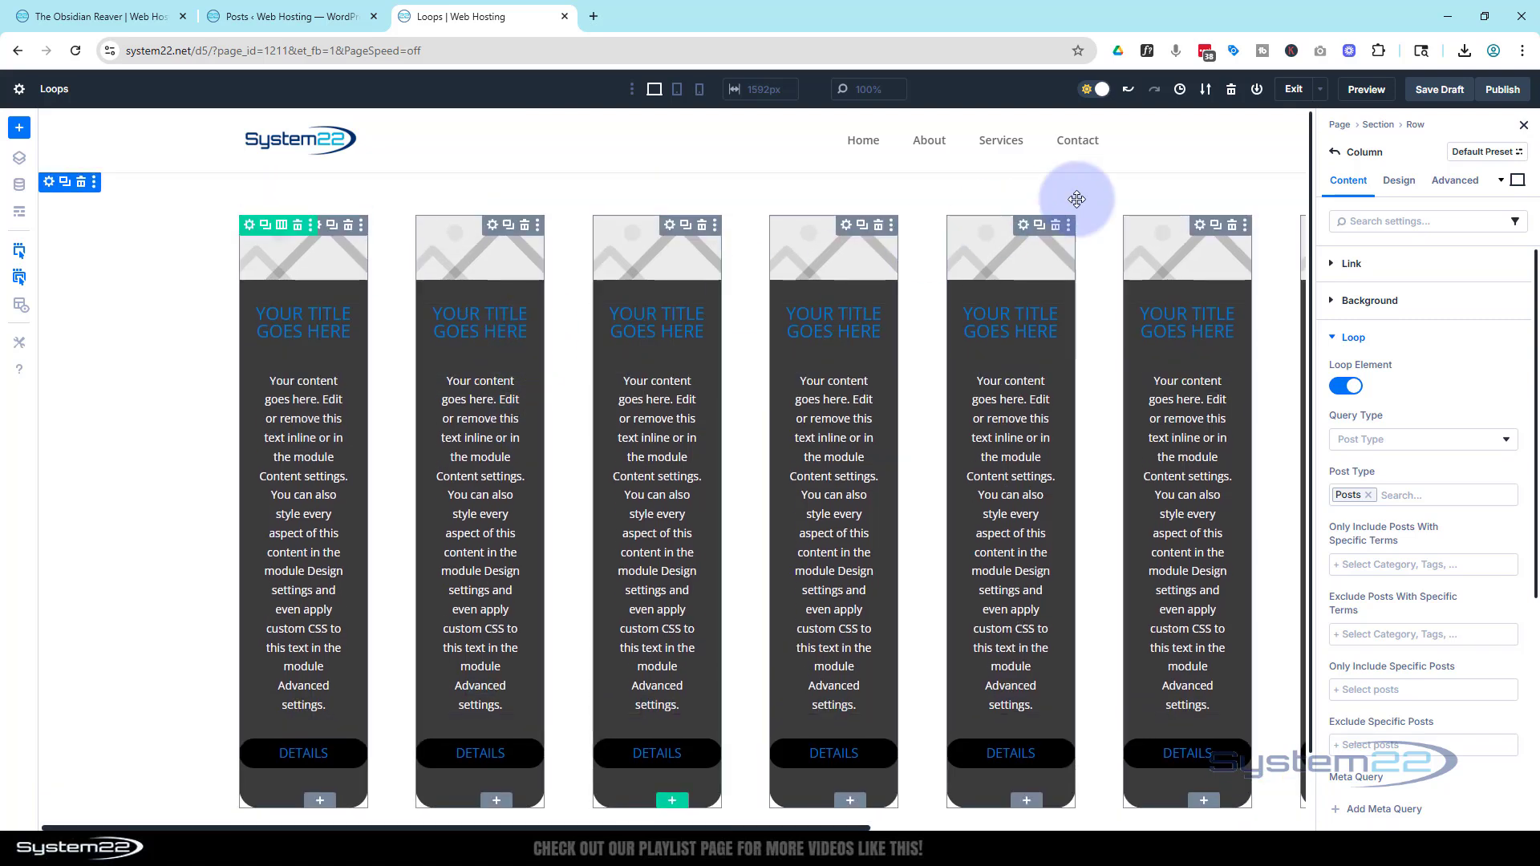
# - Set the row's Layout Style to Flex and its Layout Wrapping to Wrap, and check how the cards are arranged
pyautogui.click(1335, 153)
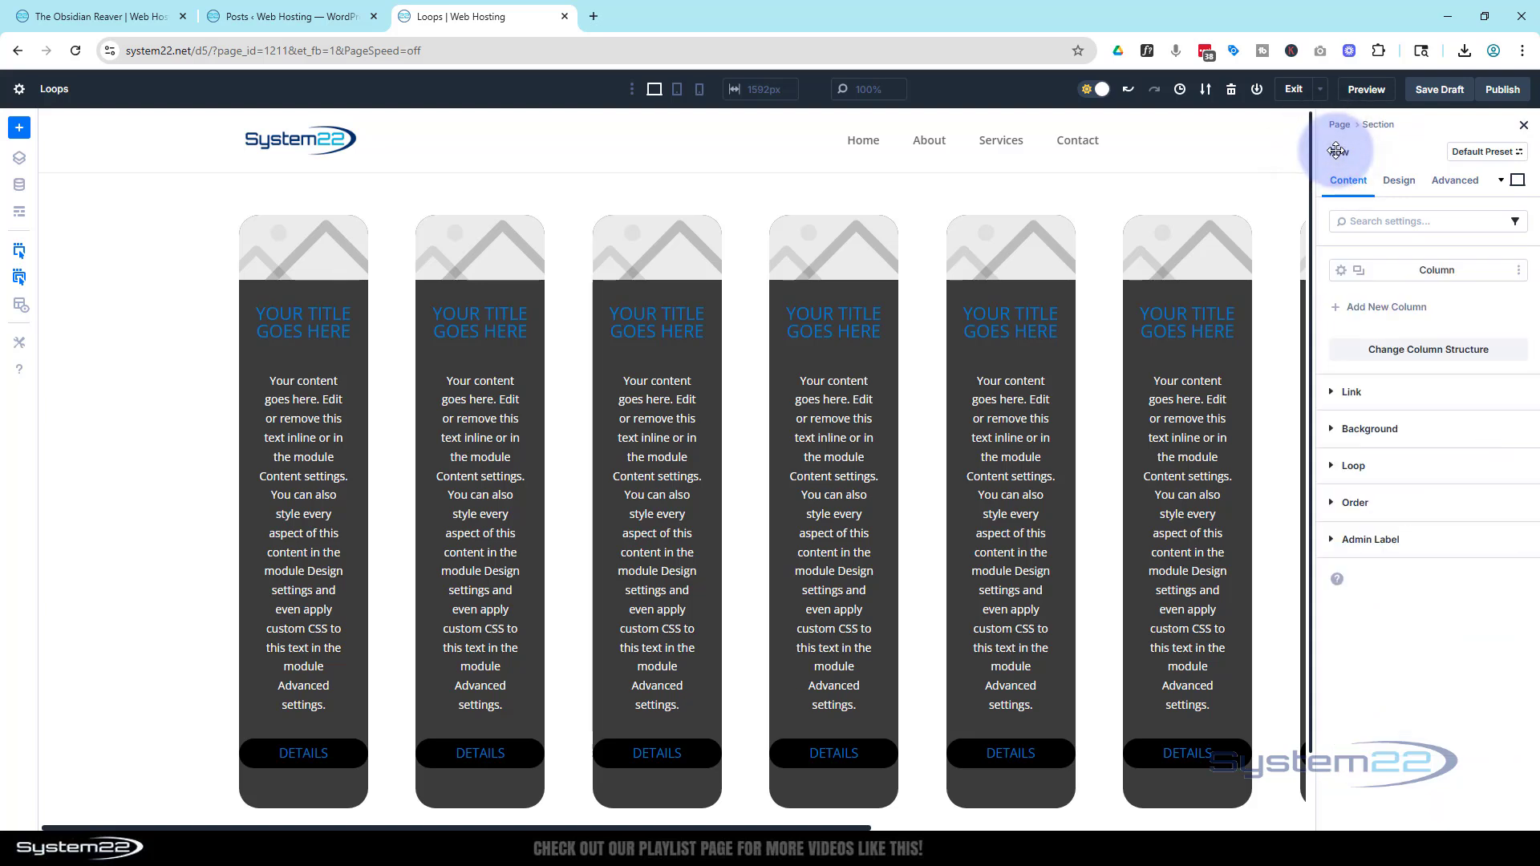
pyautogui.click(1400, 182)
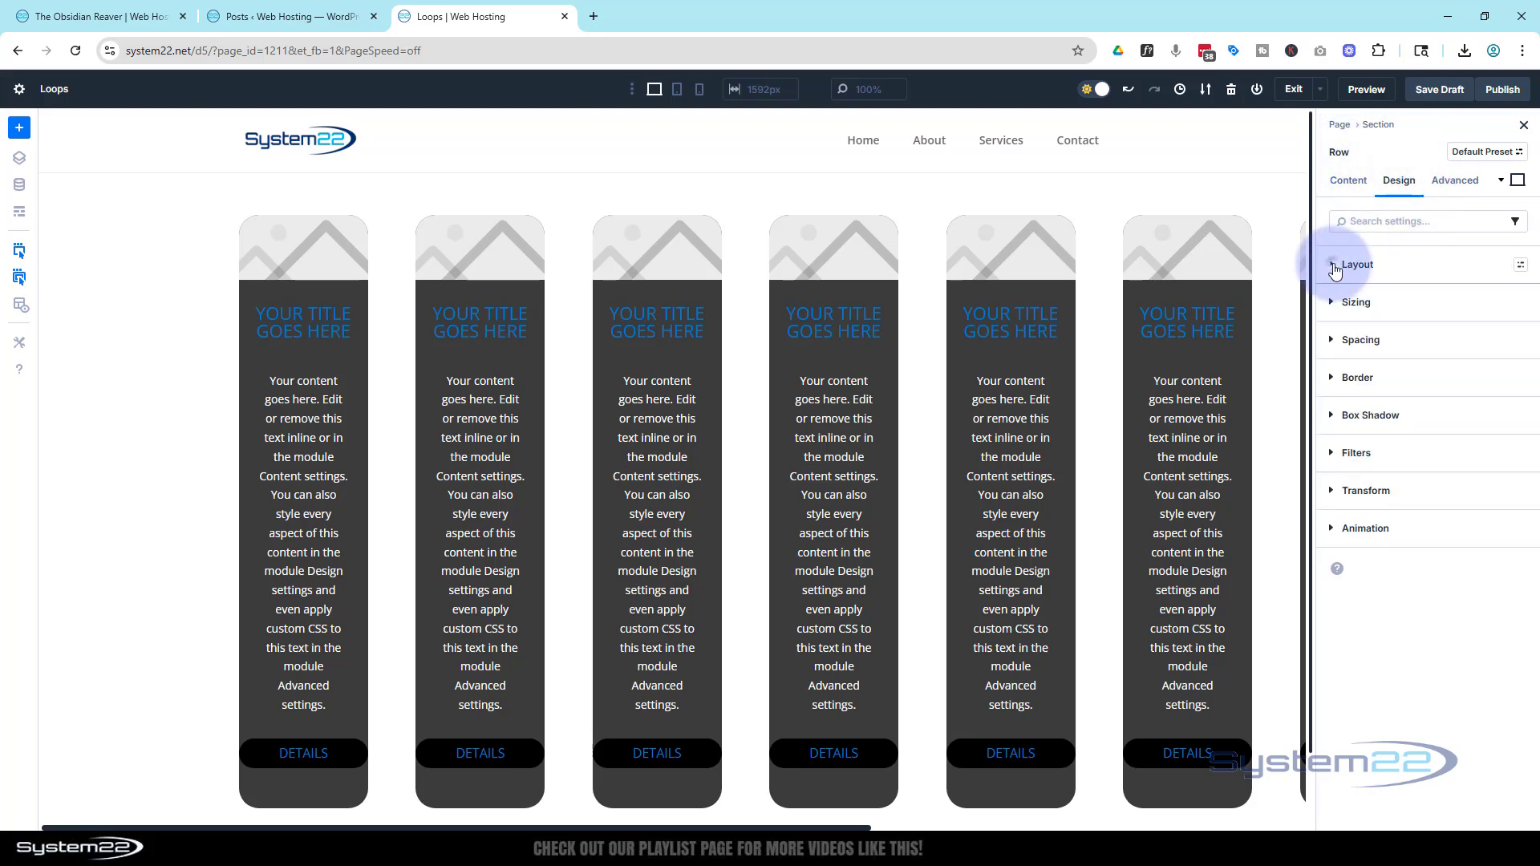
pyautogui.click(1335, 267)
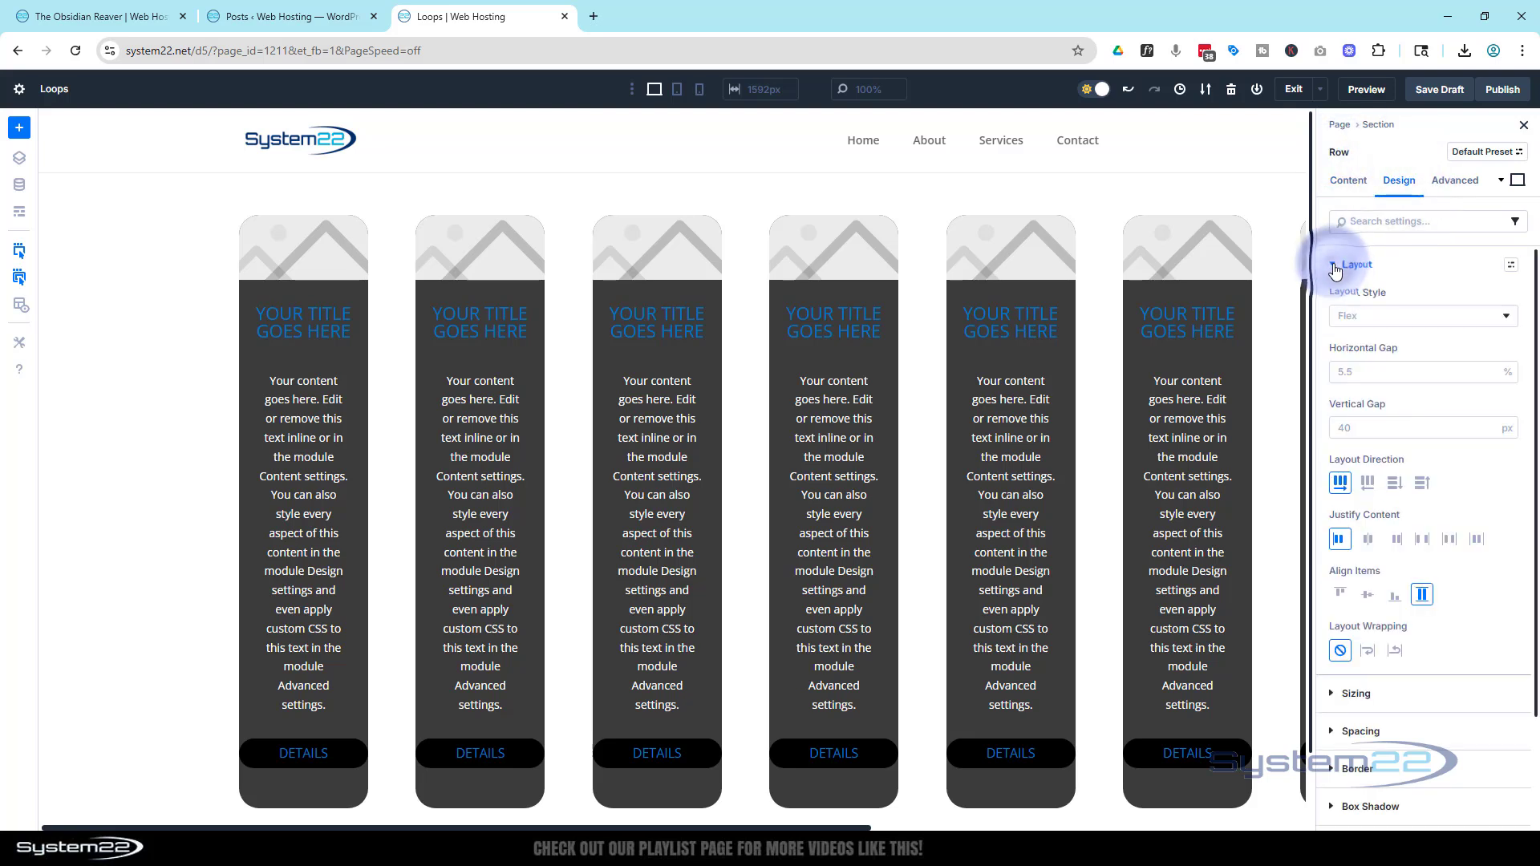
pyautogui.click(1355, 315)
pyautogui.click(1363, 319)
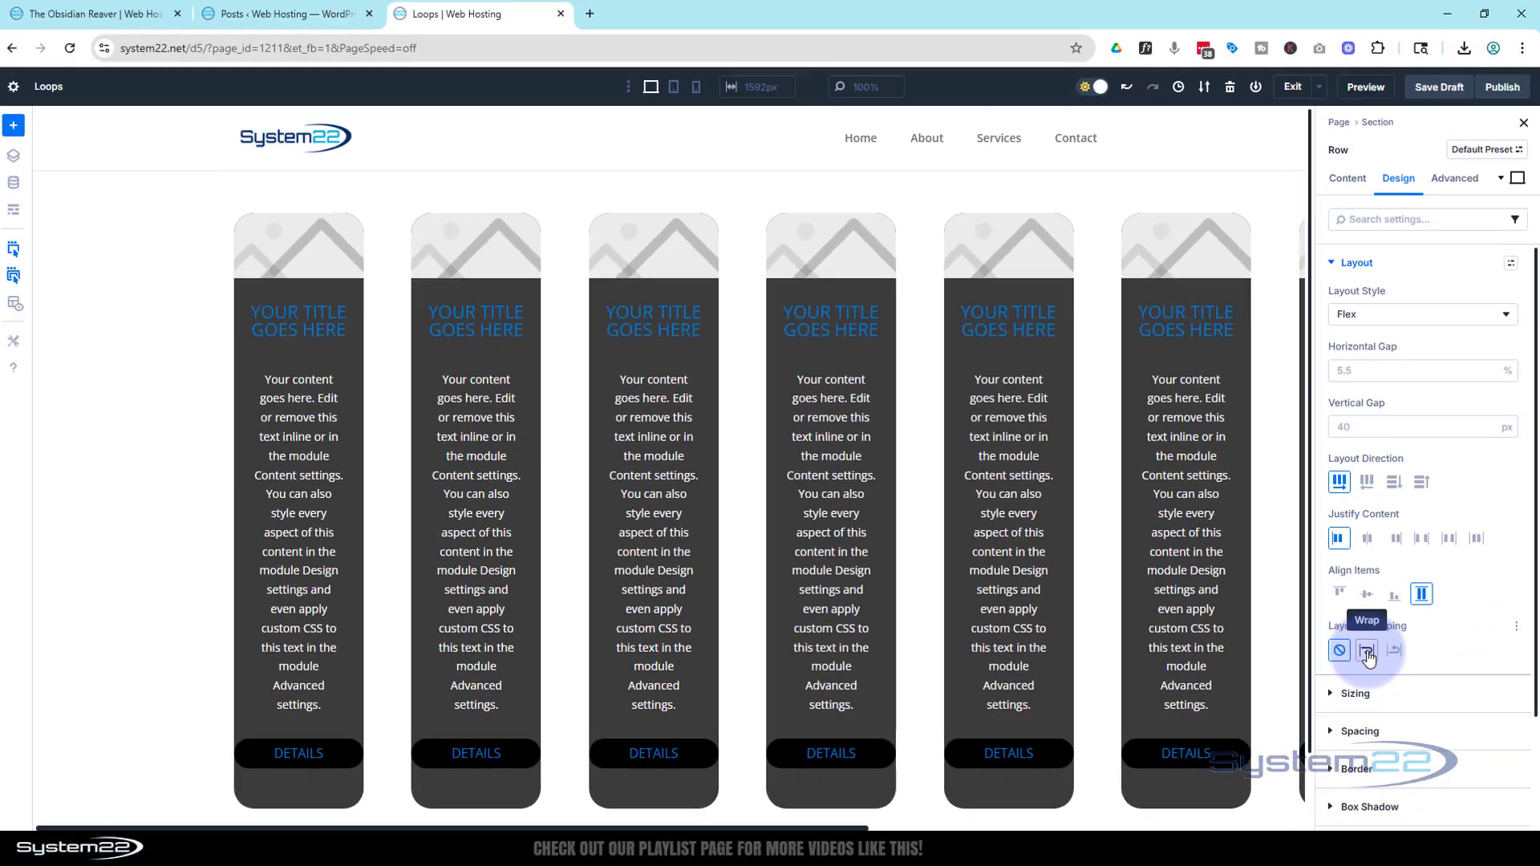
pyautogui.click(1067, 543)
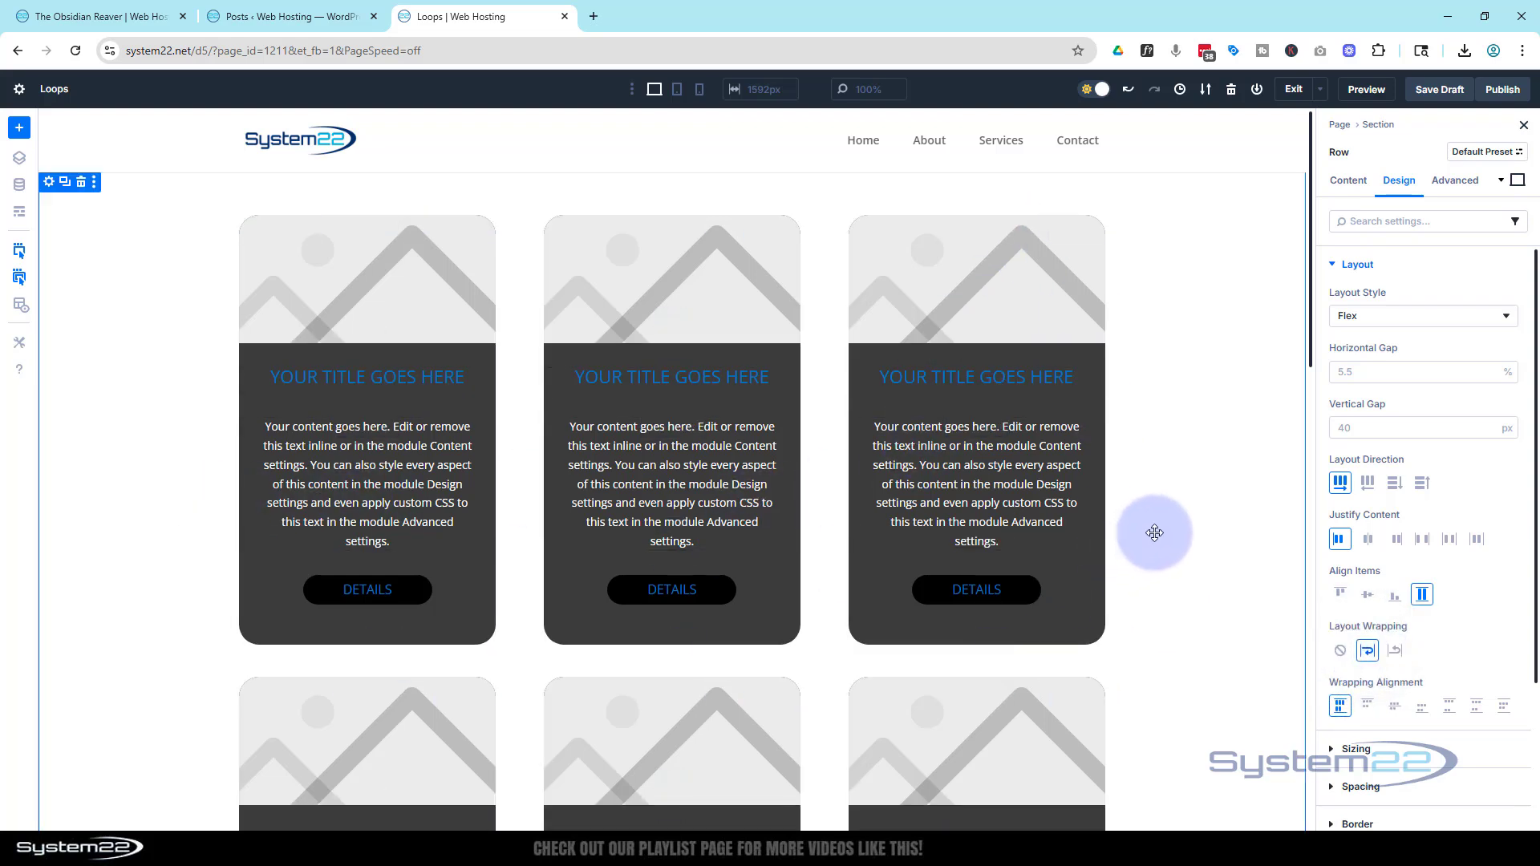
pyautogui.scroll(-5, 1154, 533)
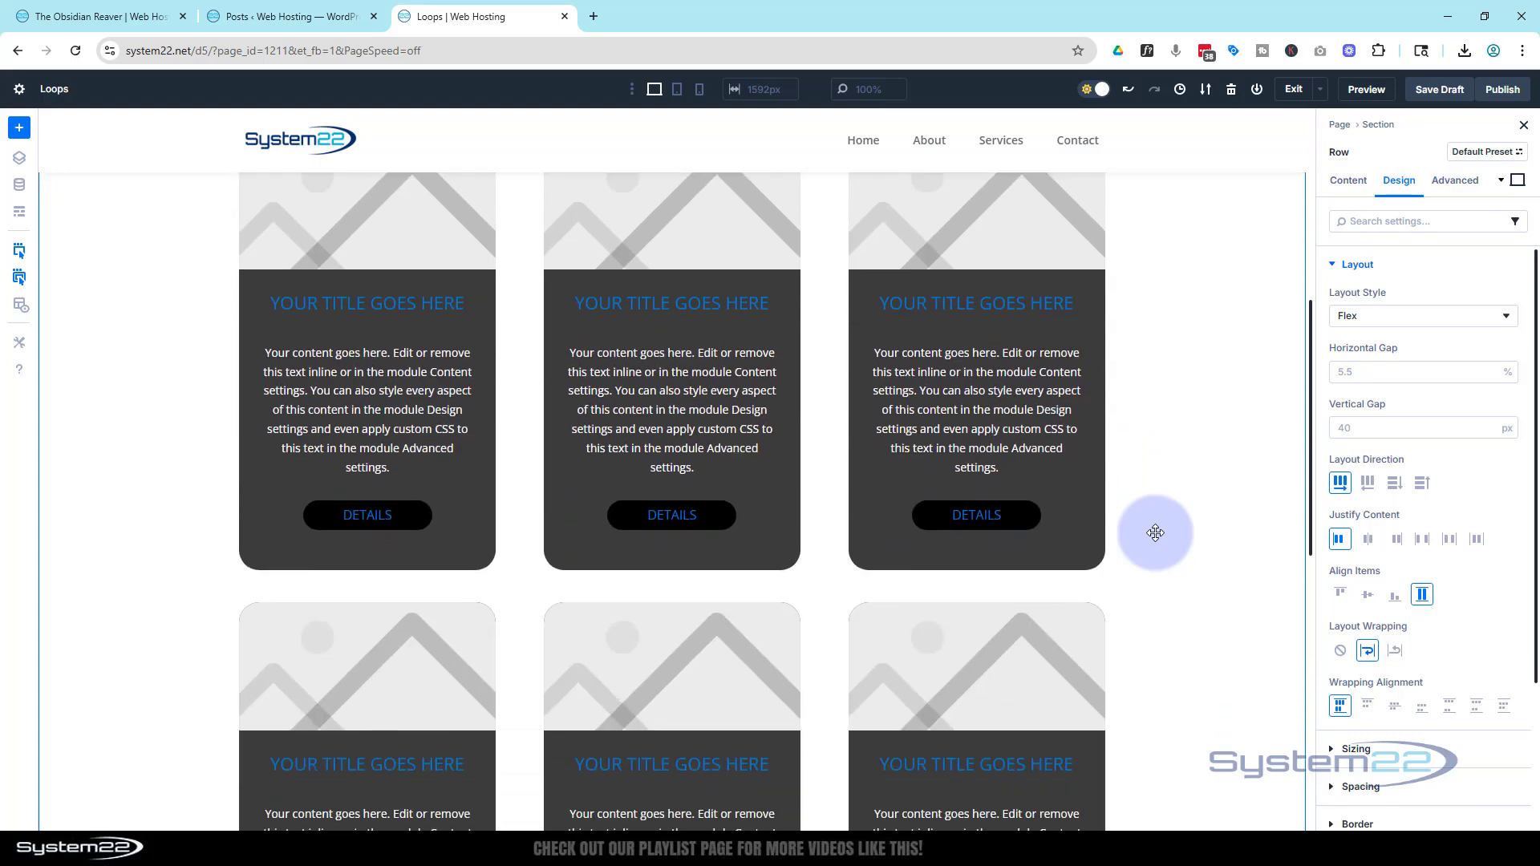
pyautogui.scroll(-5, 1155, 532)
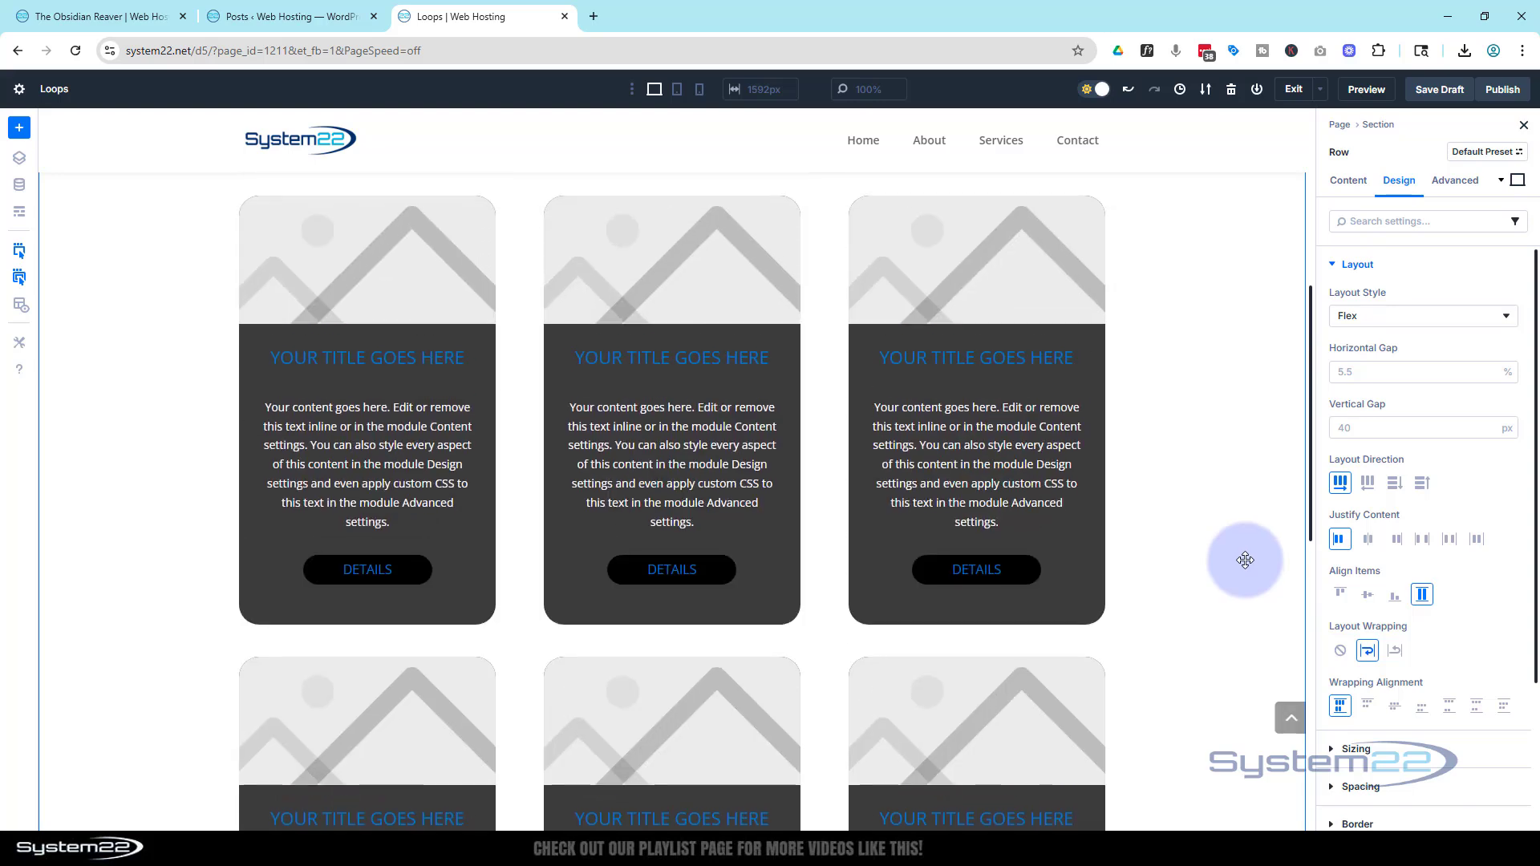
pyautogui.scroll(3, 1245, 554)
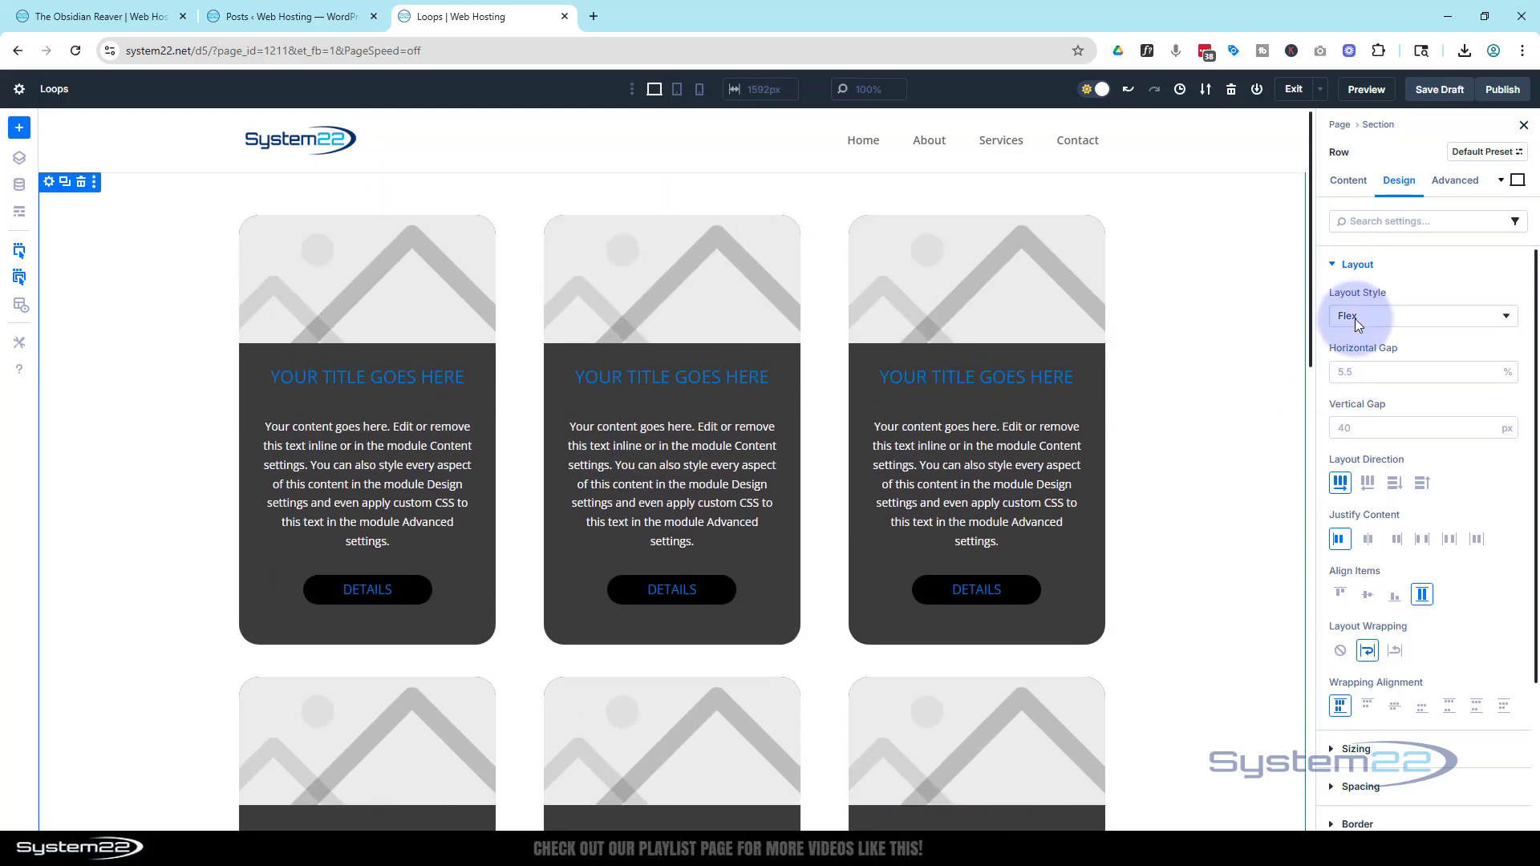
# - In the looped column's Loop settings, set Query Type to Post Type with Post as the post type
pyautogui.click(1340, 189)
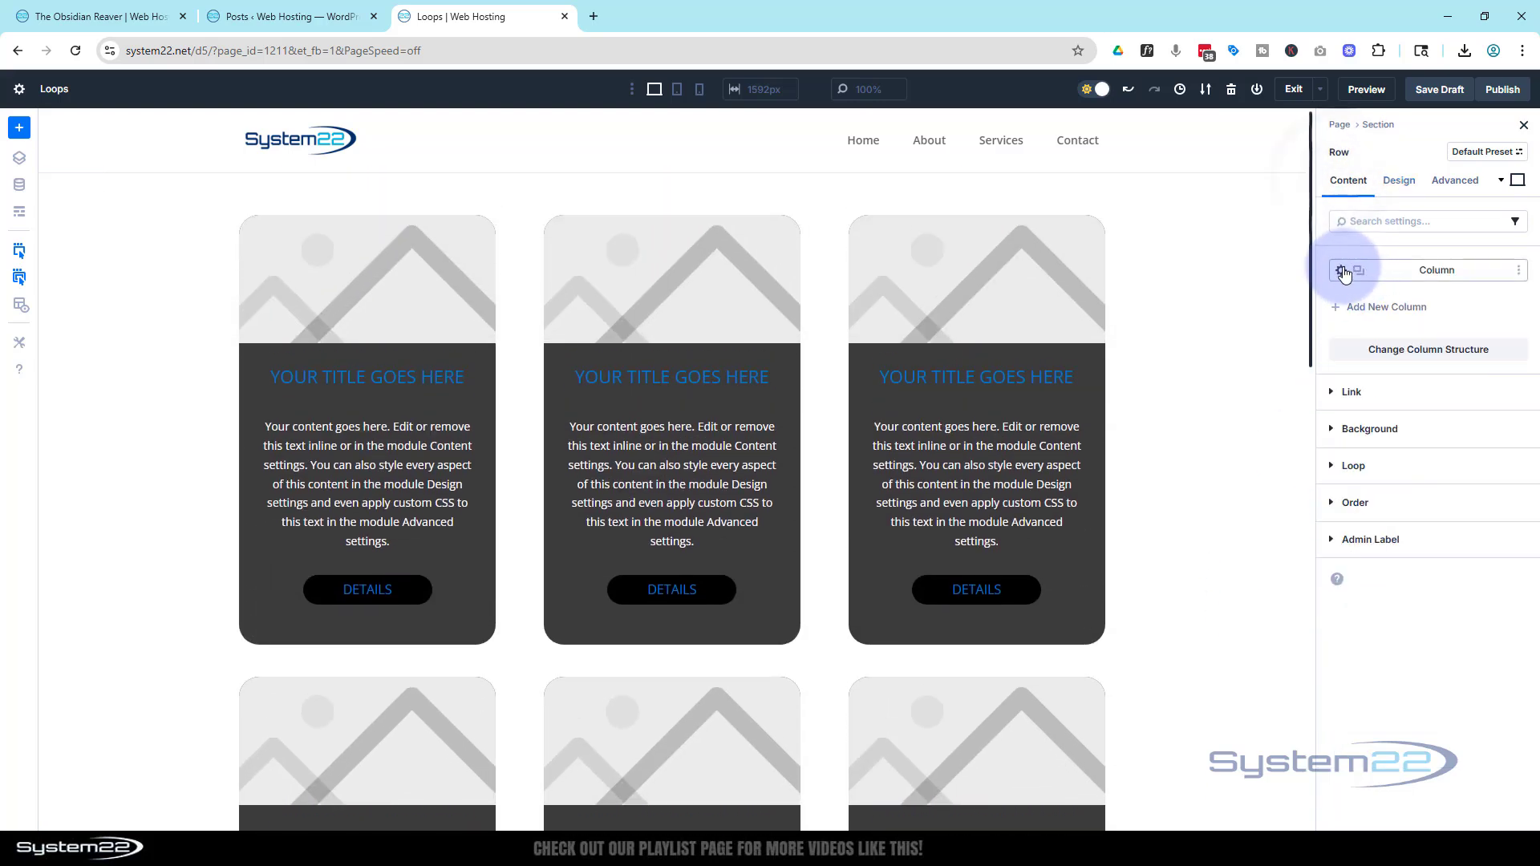
pyautogui.click(1341, 271)
pyautogui.click(1333, 450)
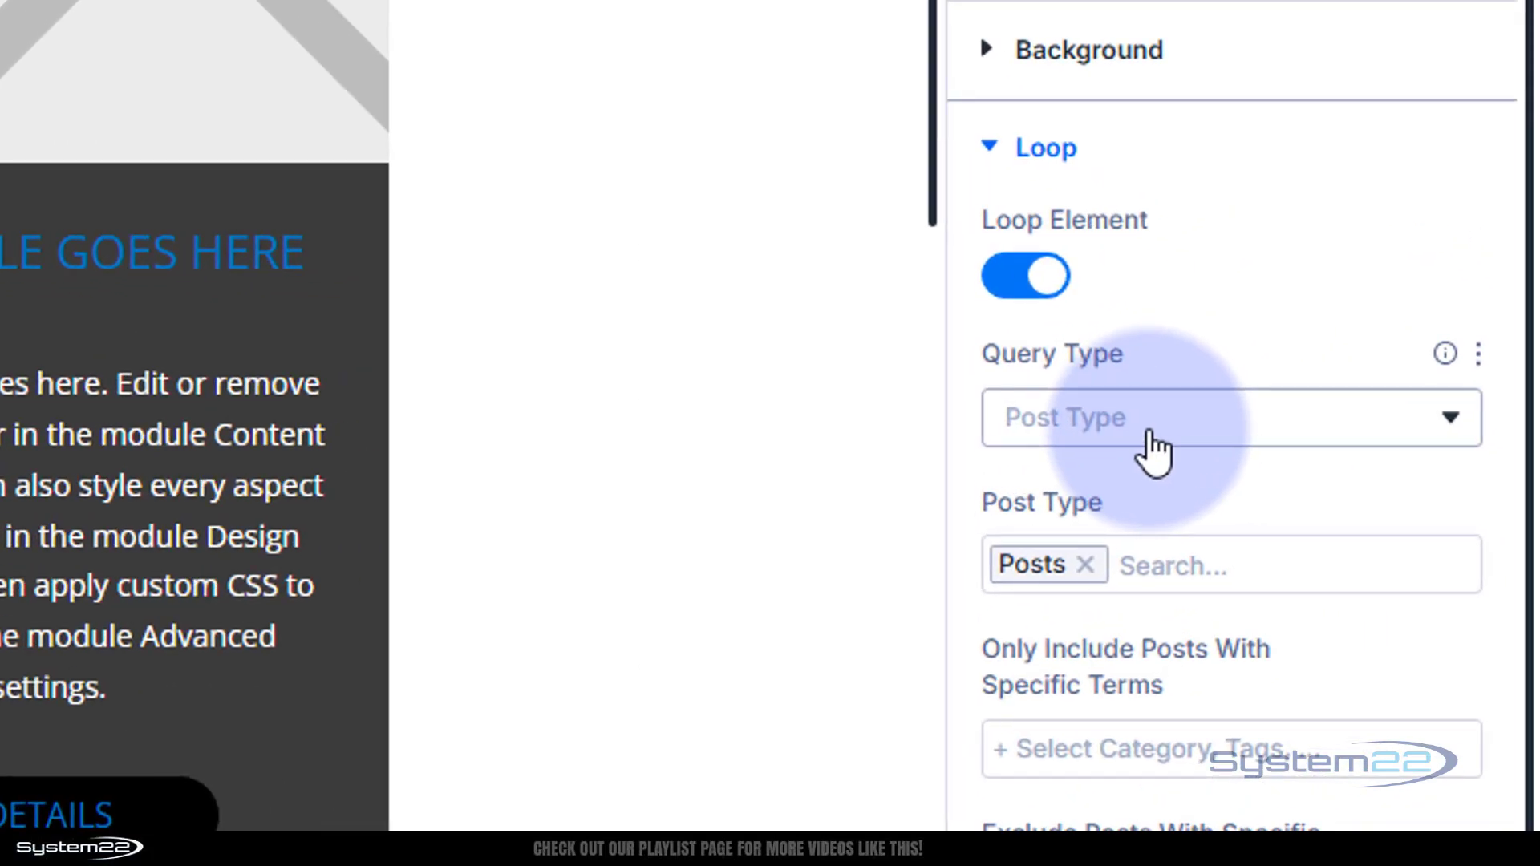
pyautogui.click(1391, 440)
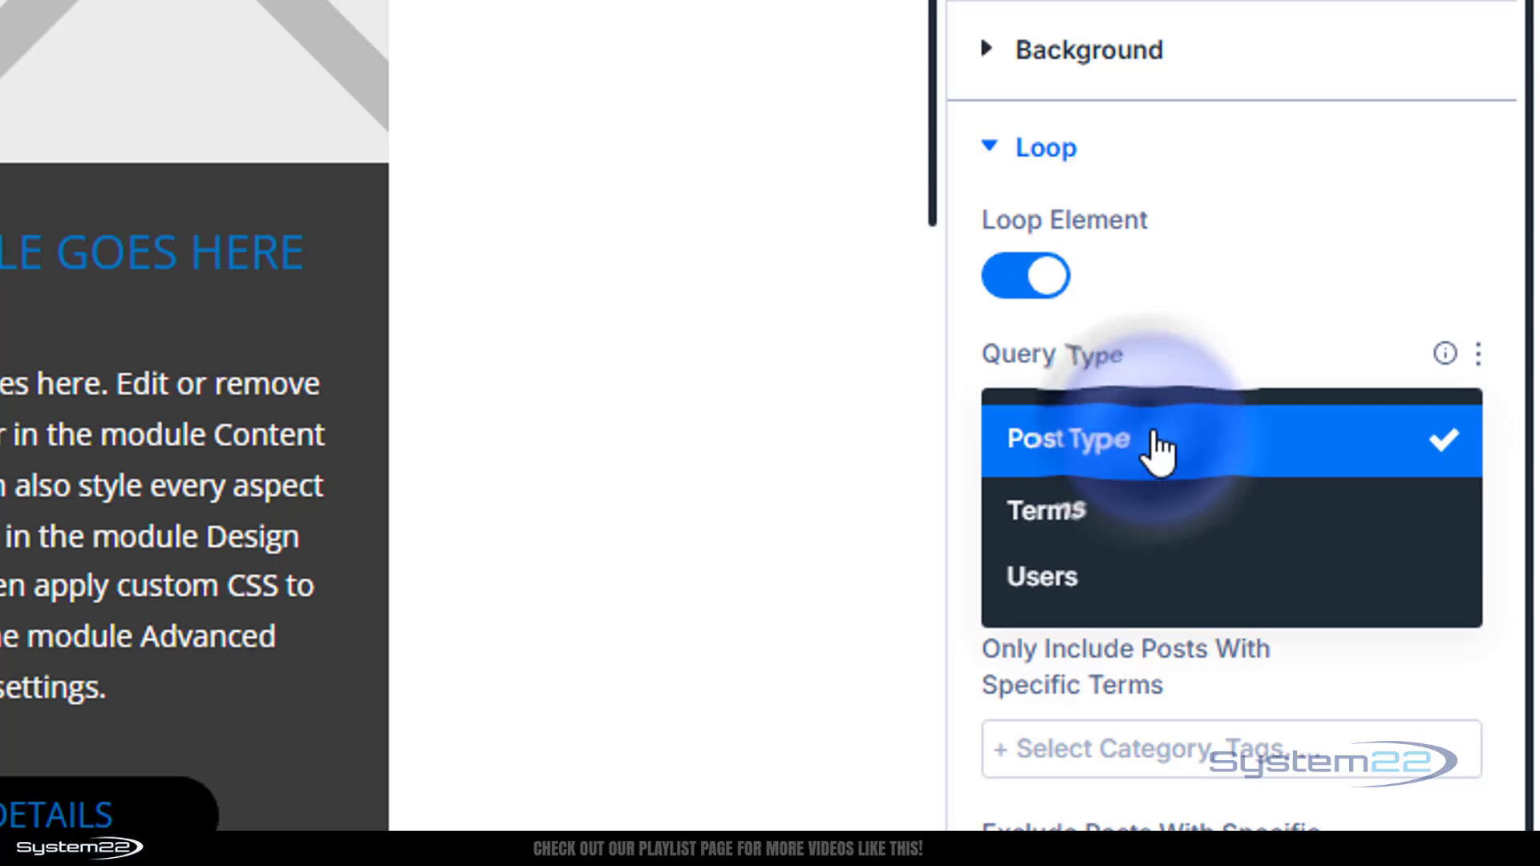
pyautogui.click(1156, 445)
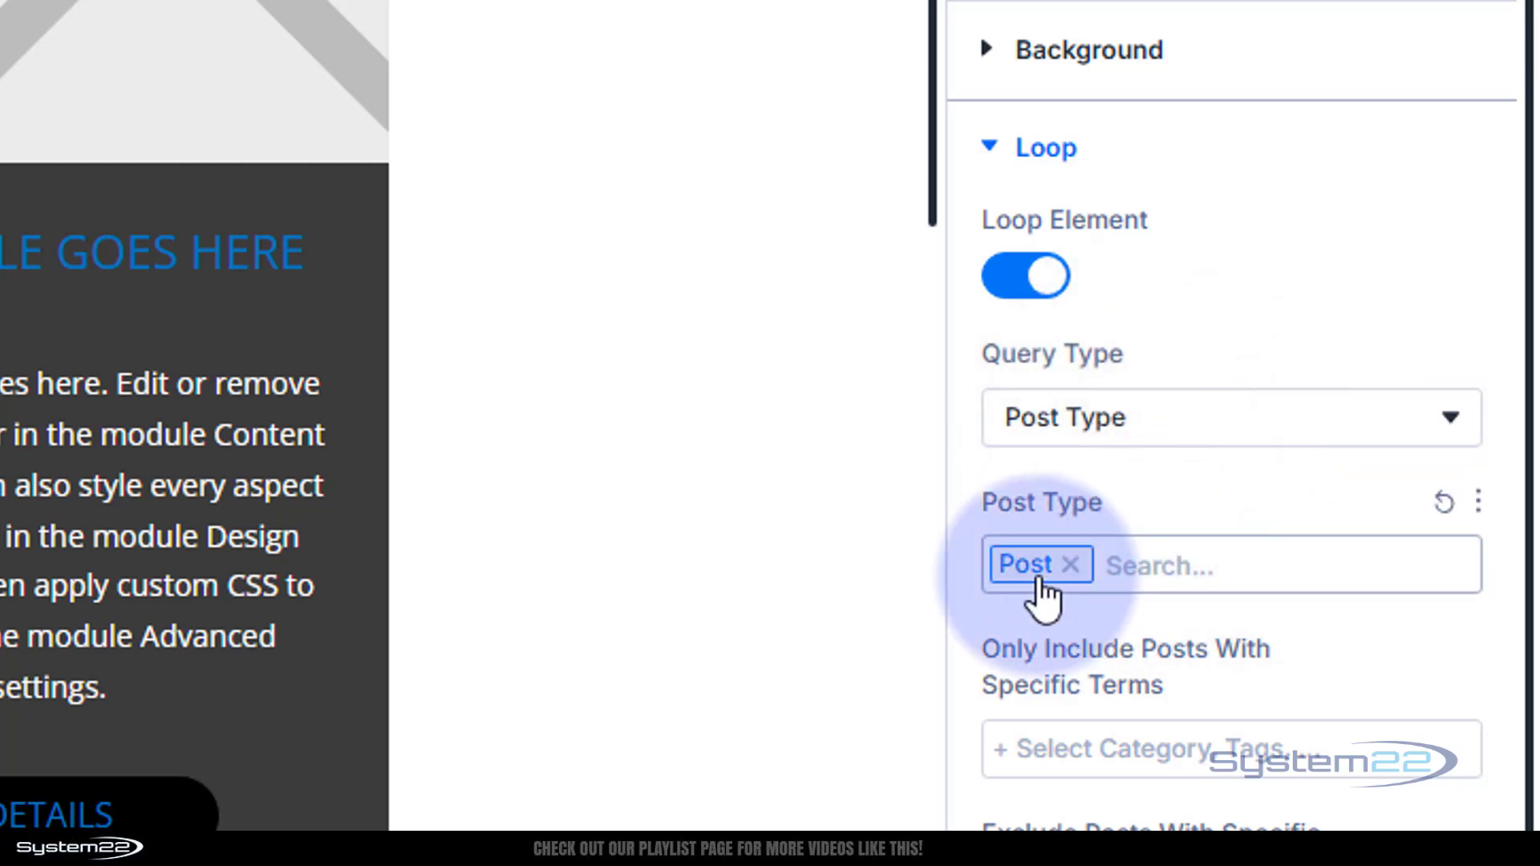
pyautogui.click(1131, 566)
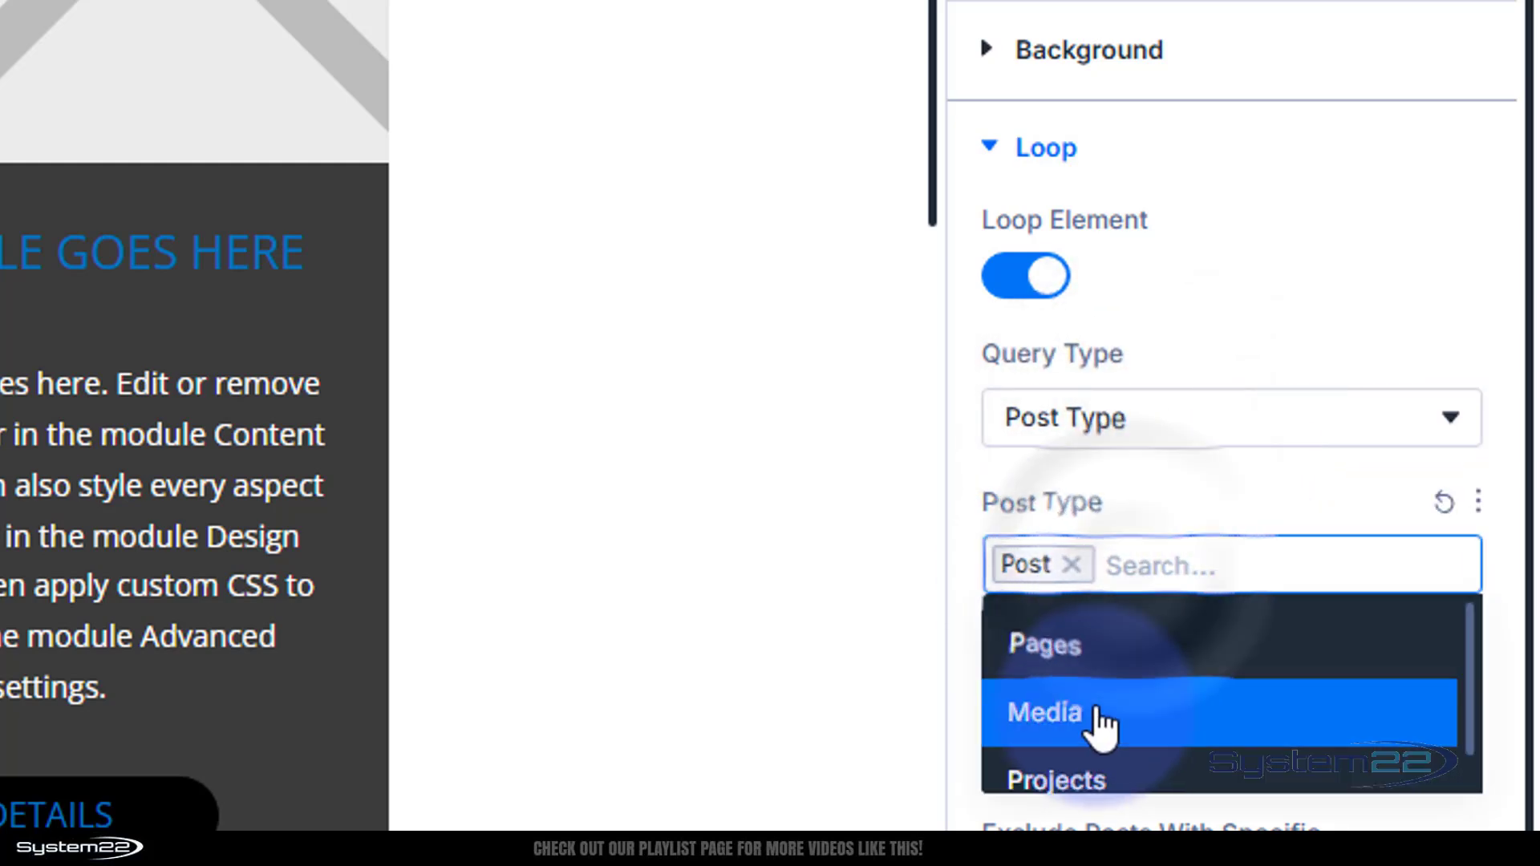
pyautogui.click(1193, 489)
# - Limit the column's loop to posts in the Supercars category, and check the remaining loop options and the card grid
pyautogui.scroll(-5, 1195, 491)
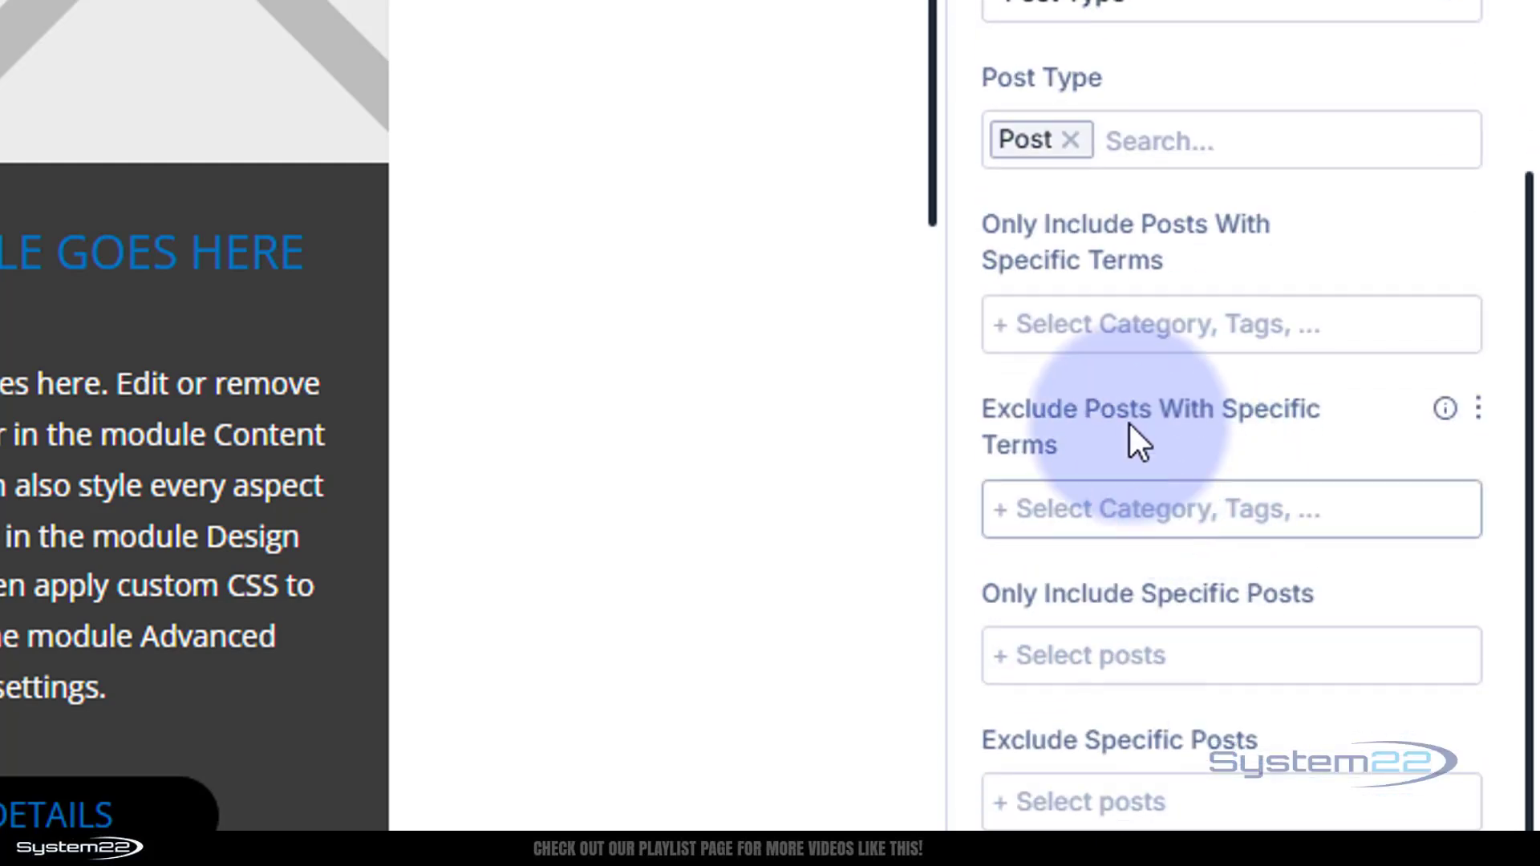
pyautogui.click(1068, 325)
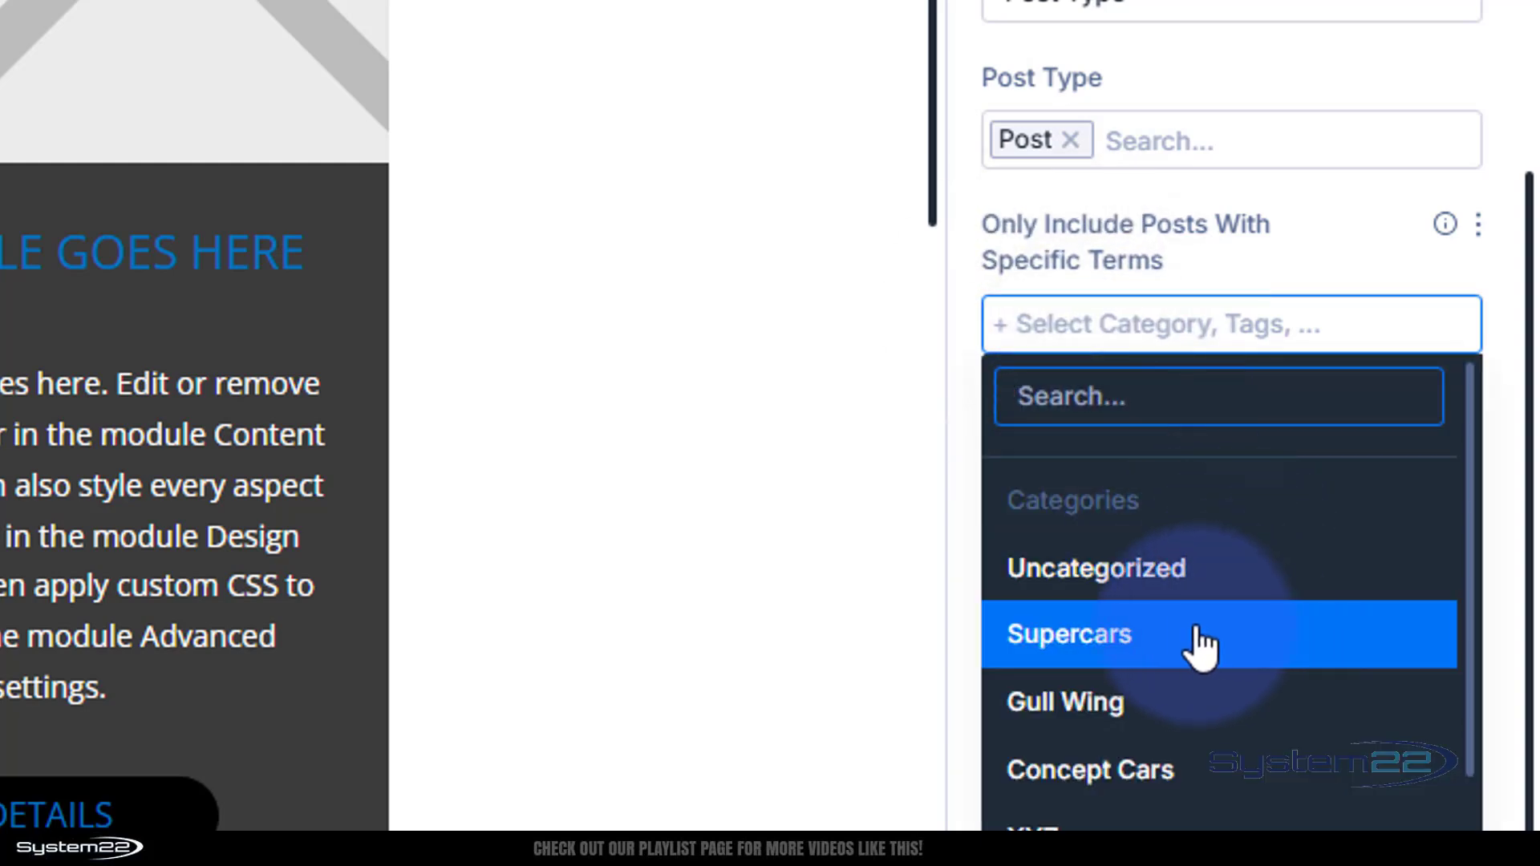
pyautogui.scroll(-1, 1227, 738)
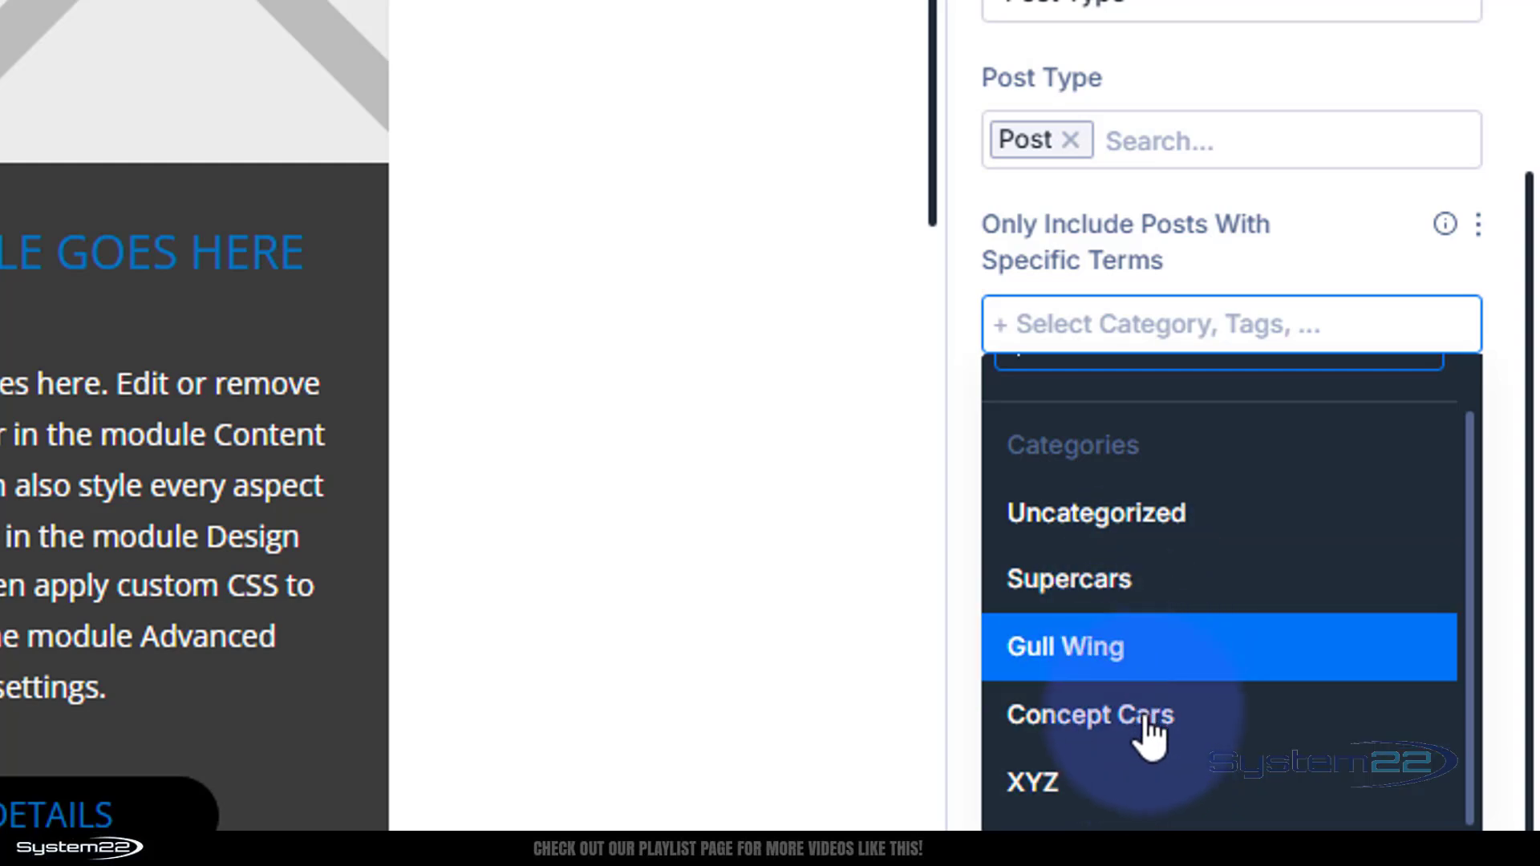
pyautogui.click(1137, 597)
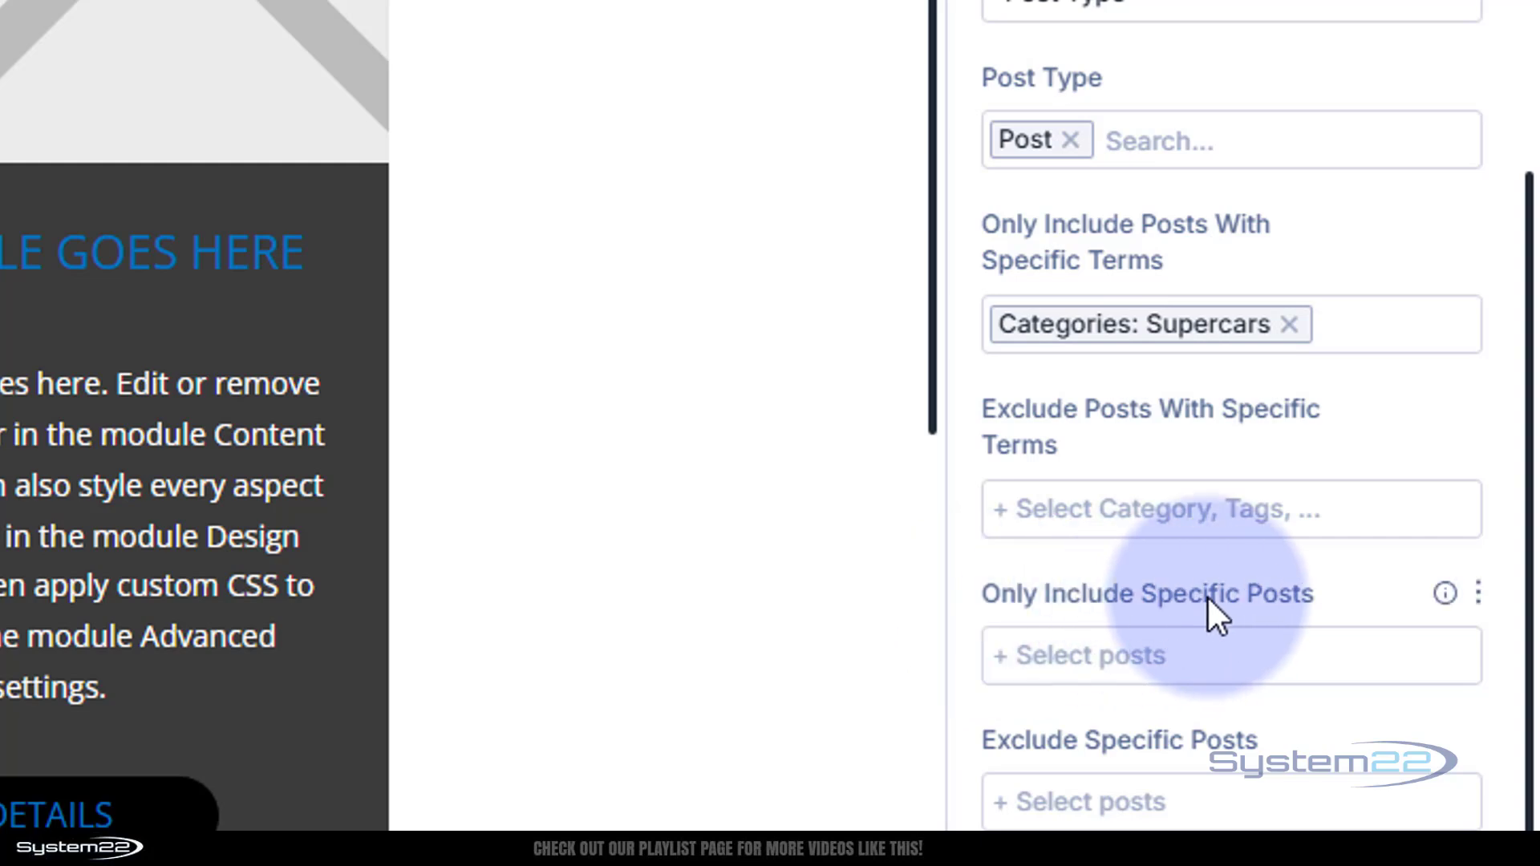
pyautogui.scroll(-5, 1208, 651)
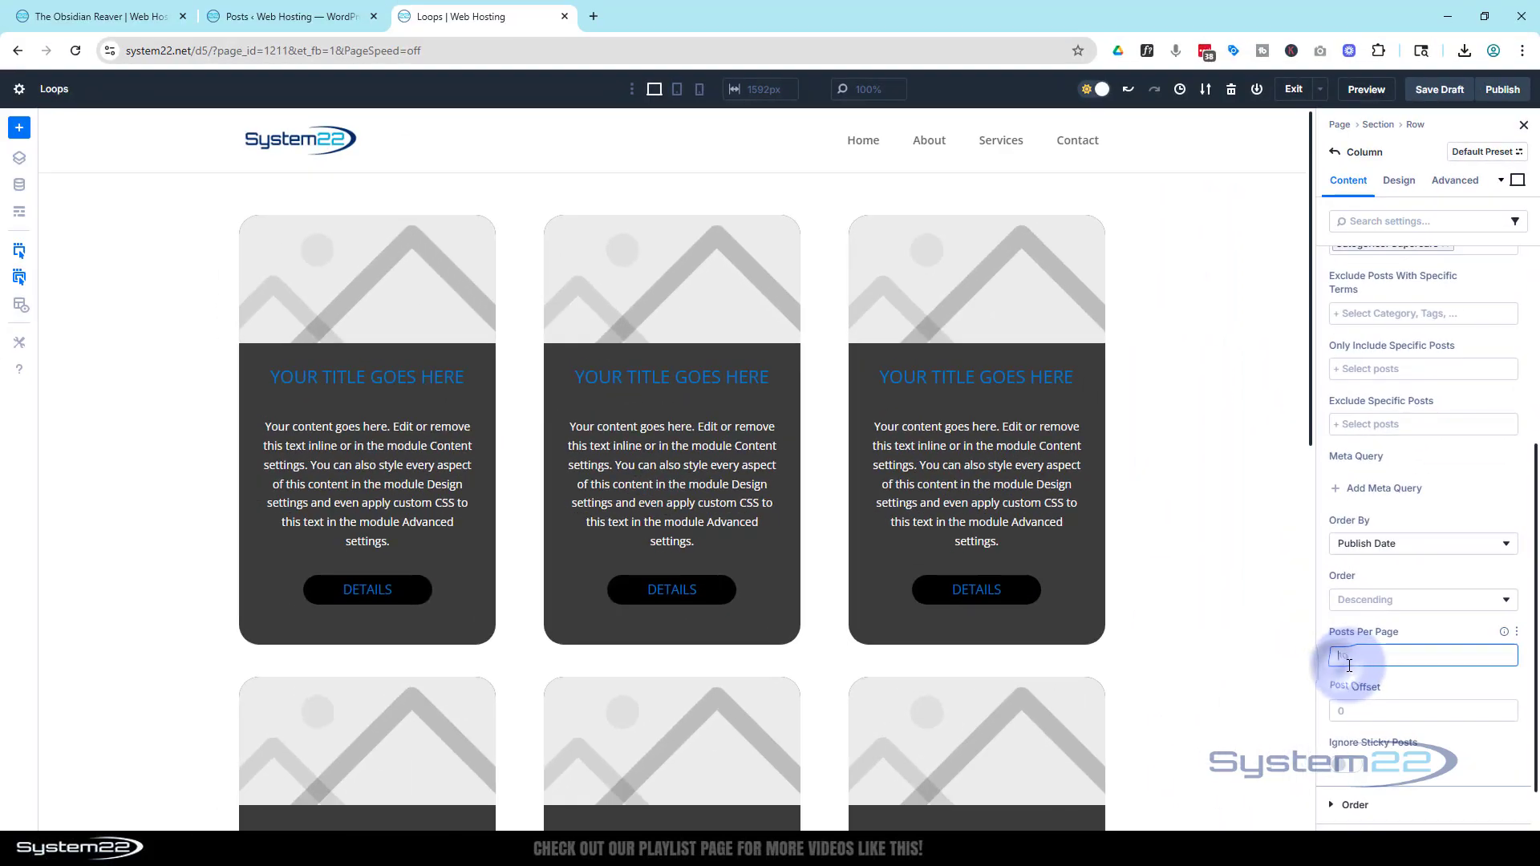
pyautogui.click(1026, 449)
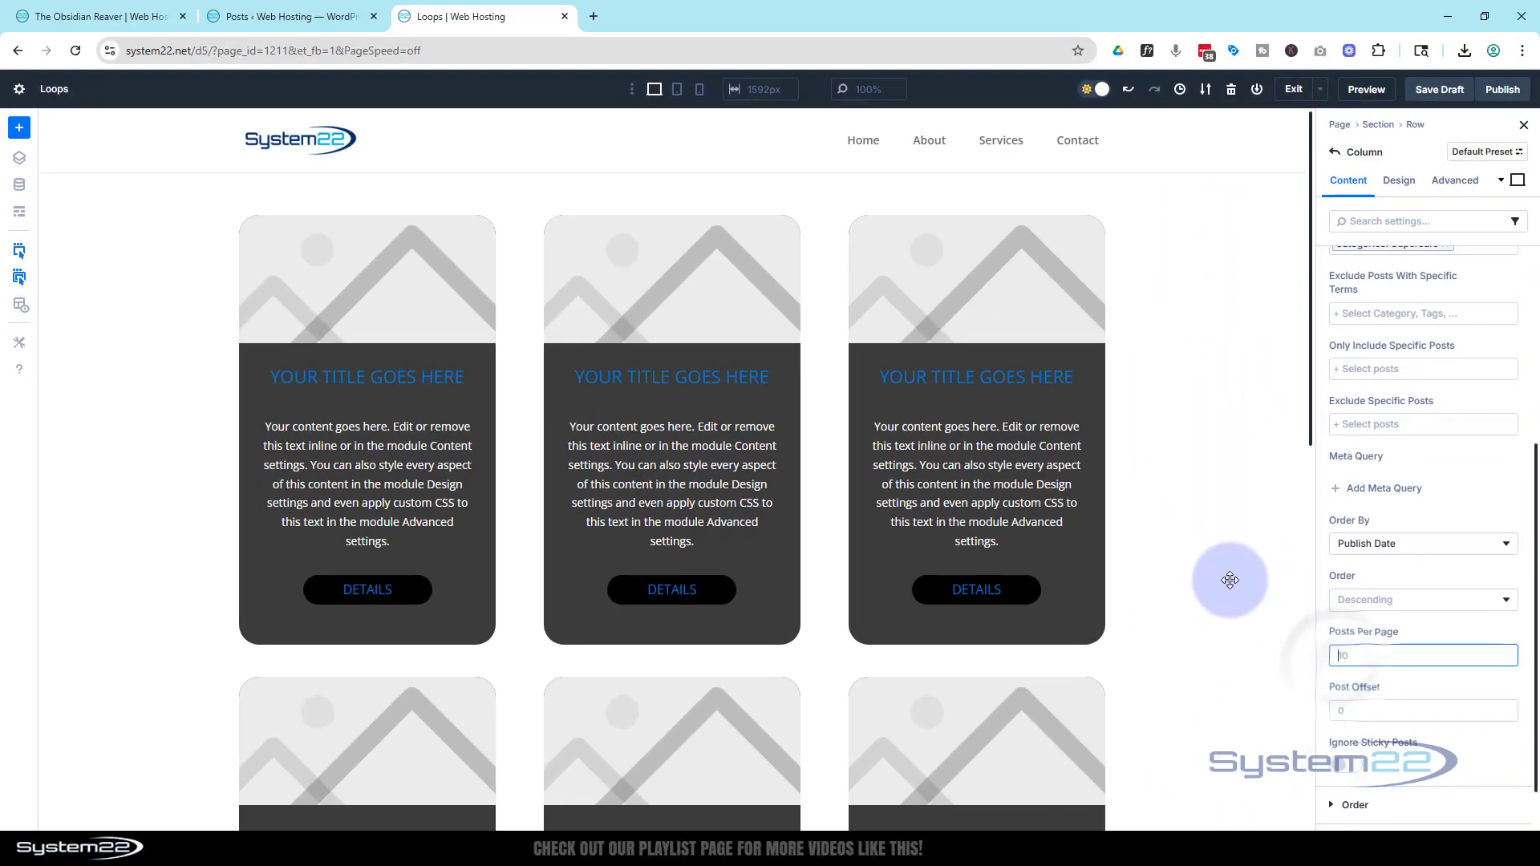
pyautogui.scroll(-10, 1230, 579)
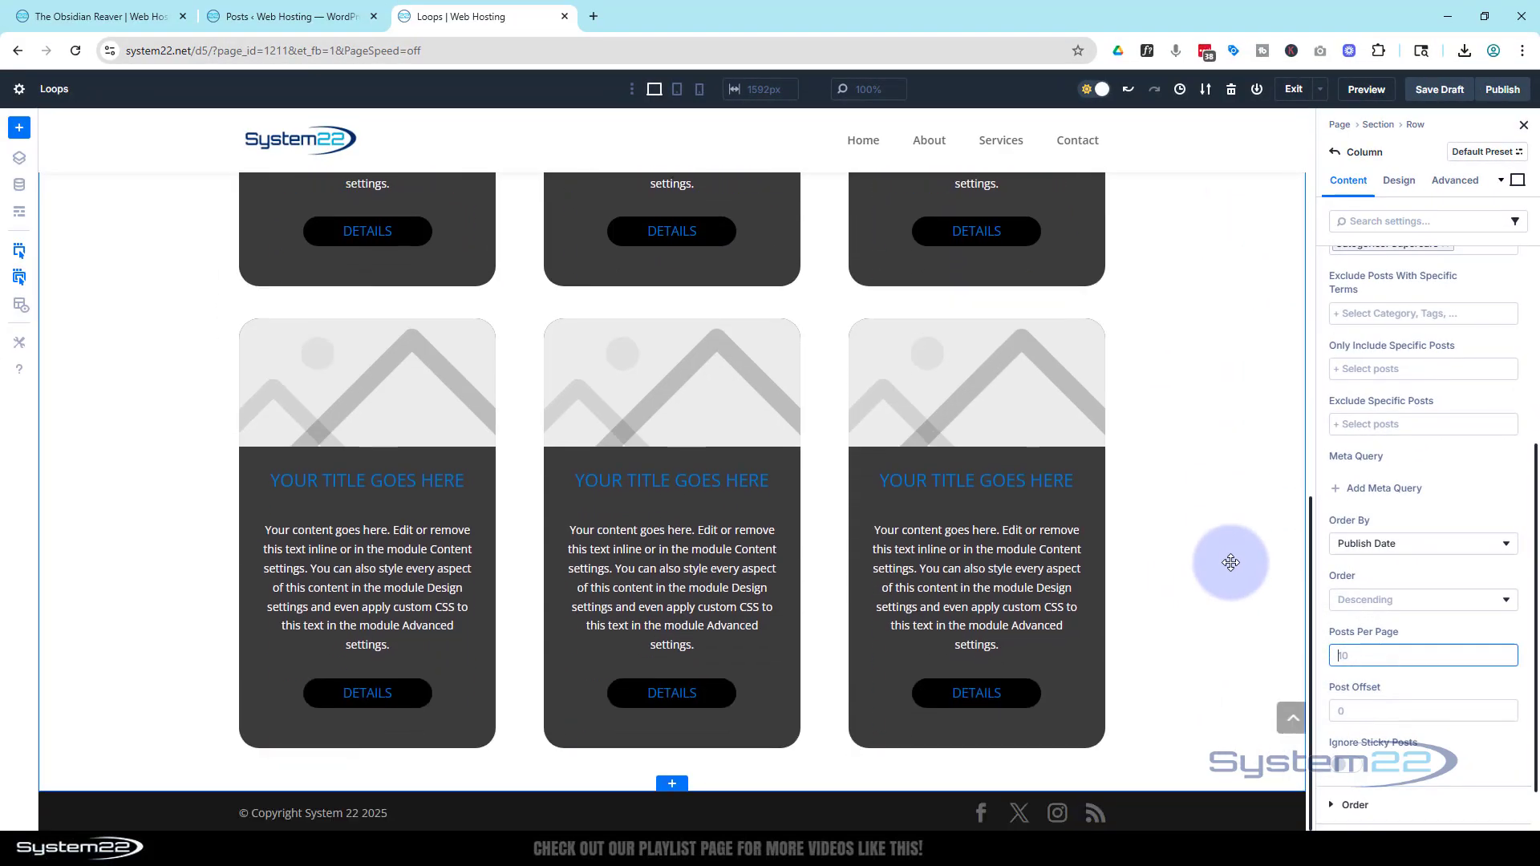
pyautogui.scroll(10, 1230, 562)
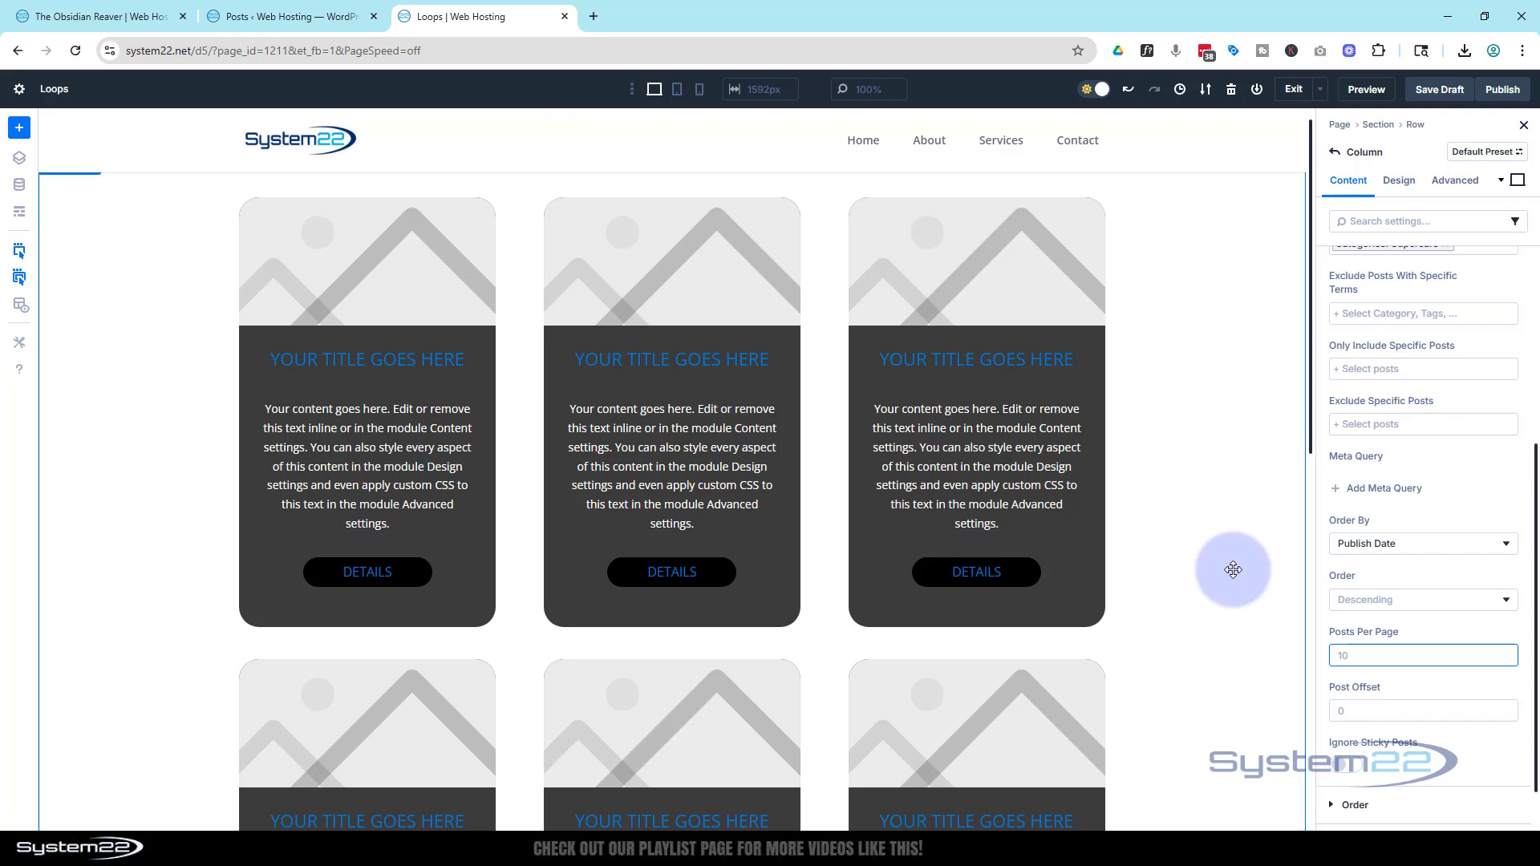
pyautogui.scroll(1, 1233, 570)
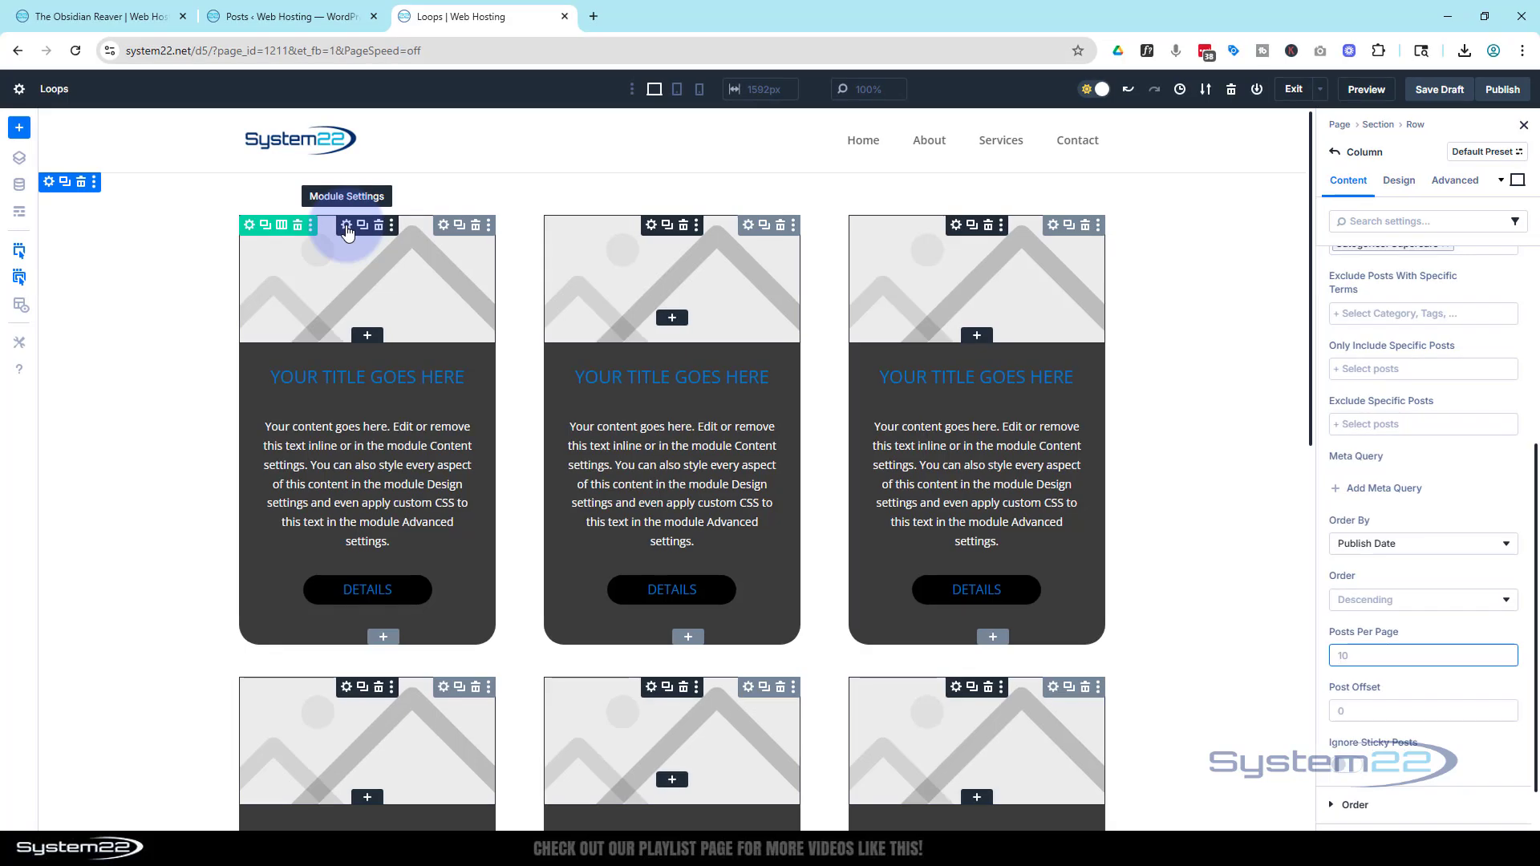
# - Set the card's image module to the dynamic Loop Featured Image and check the images across the cards
pyautogui.click(346, 227)
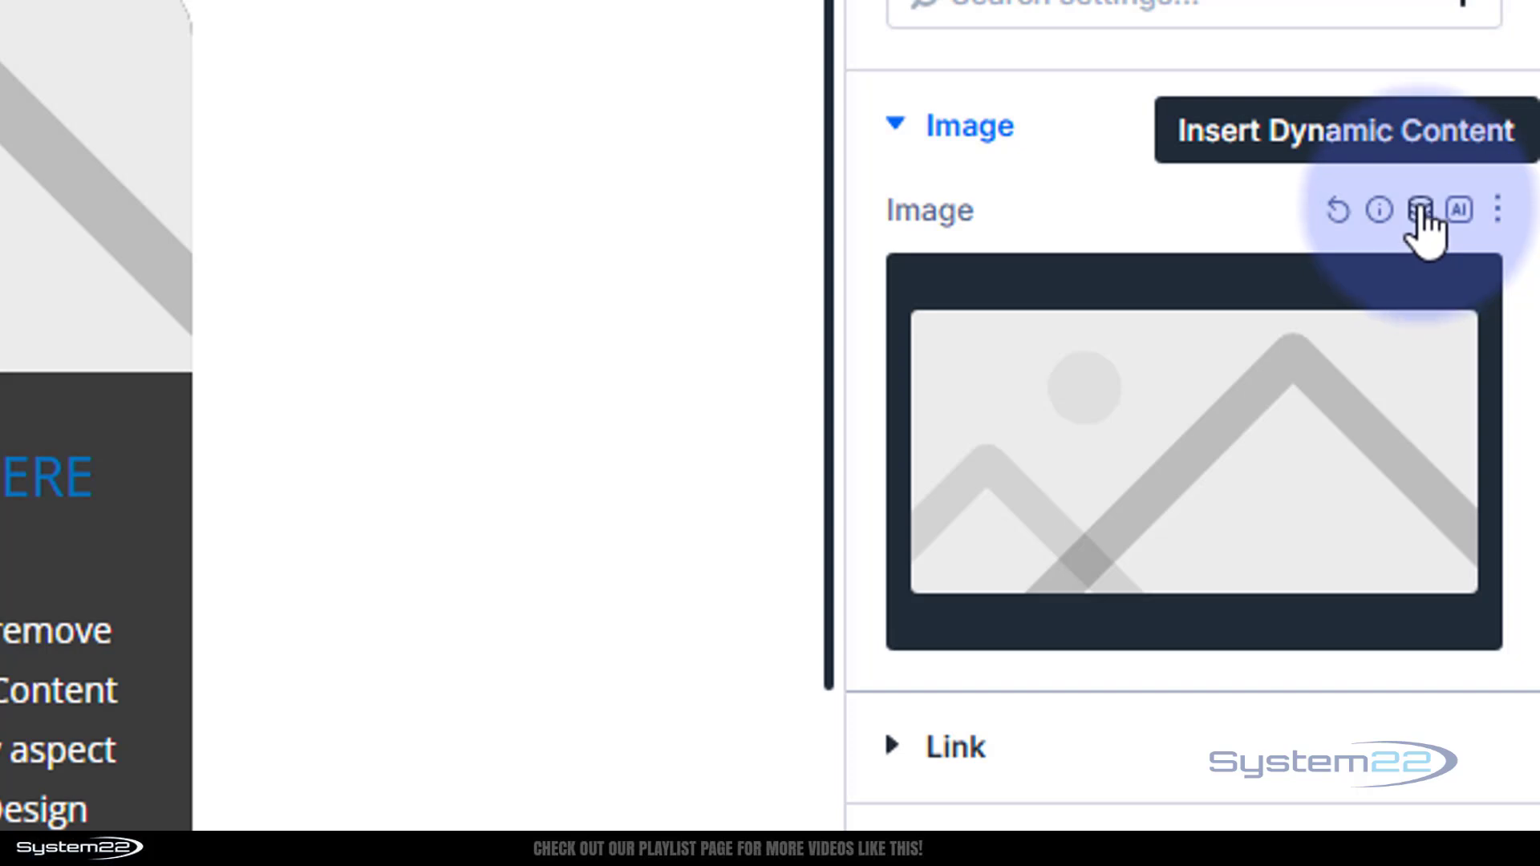
pyautogui.click(1420, 213)
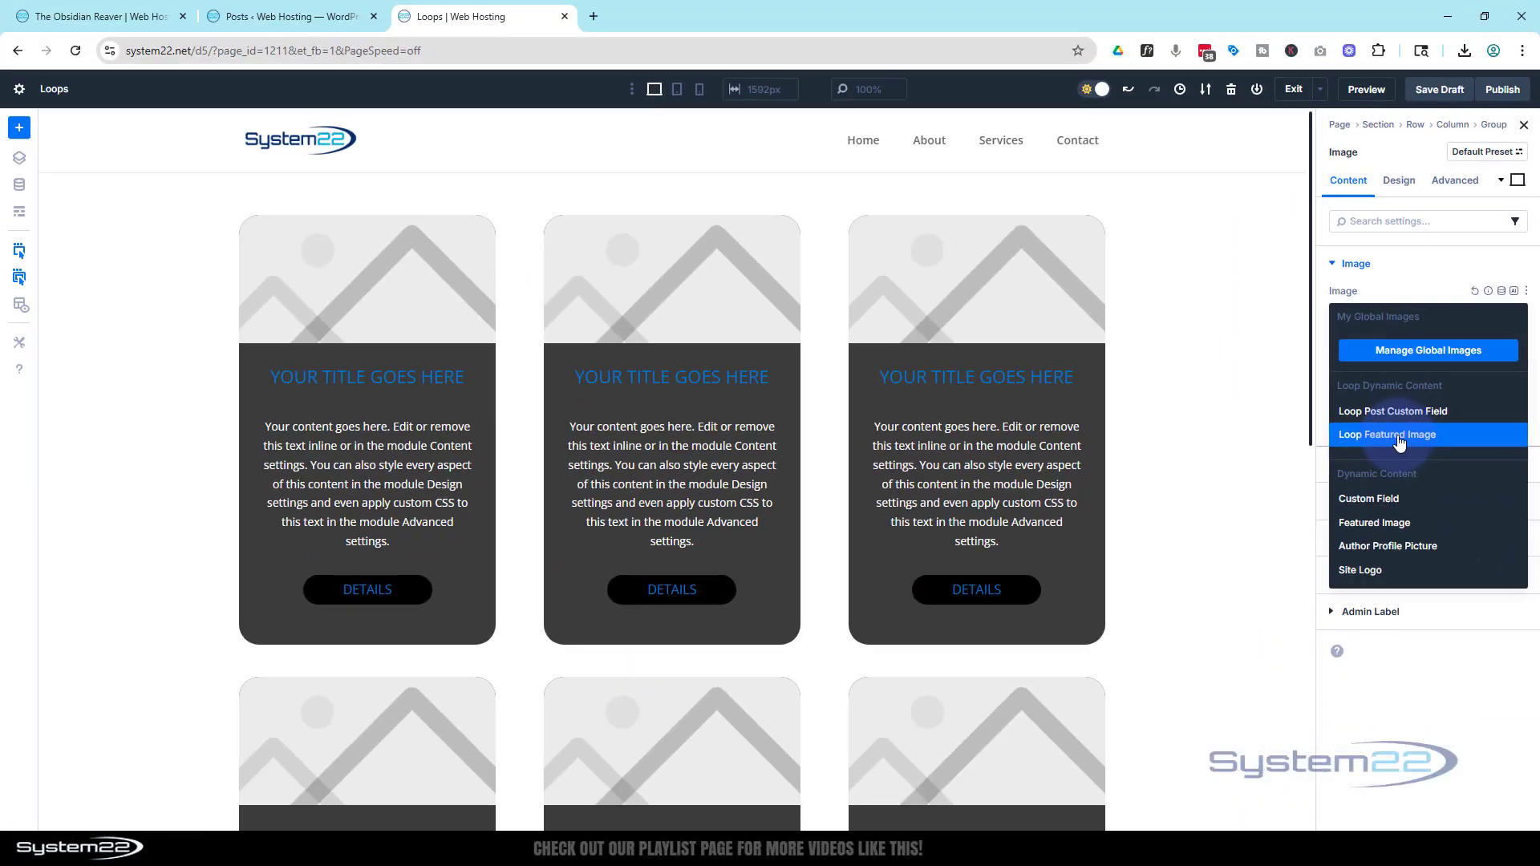
pyautogui.click(1203, 654)
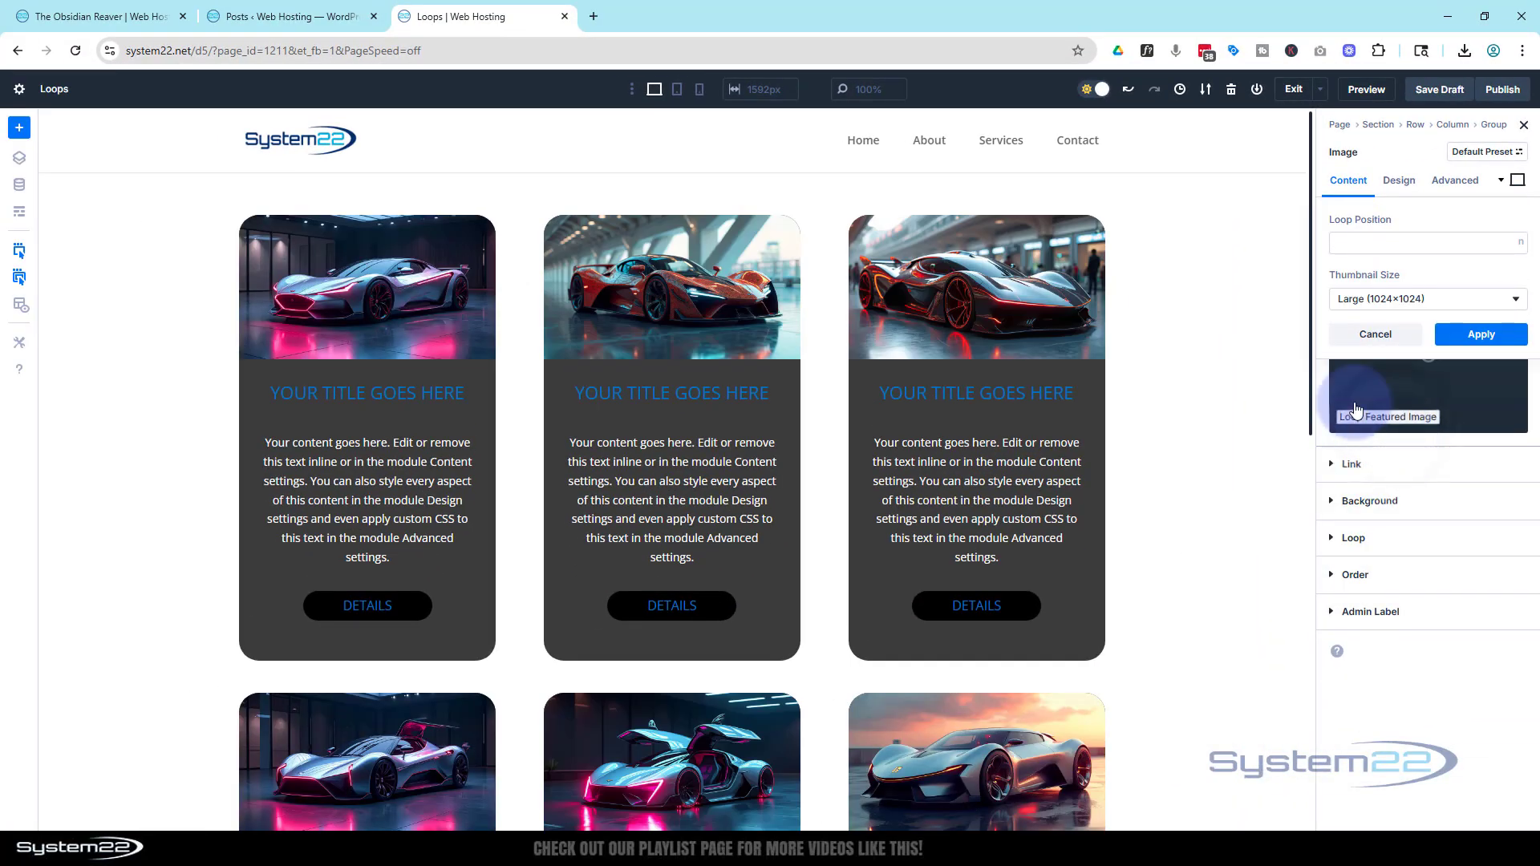
pyautogui.scroll(-10, 1146, 413)
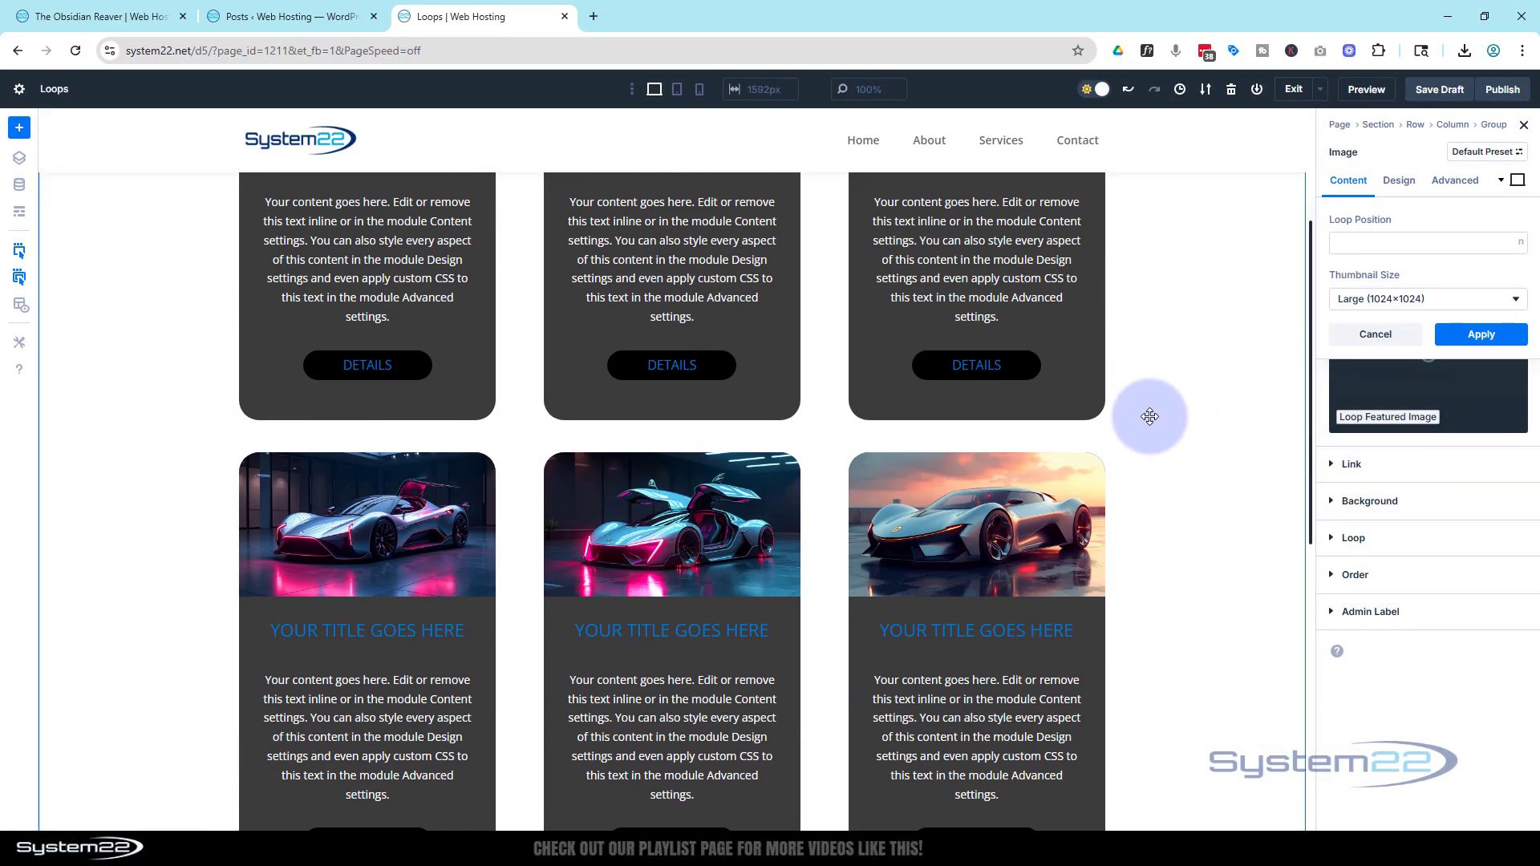
pyautogui.scroll(10, 1143, 420)
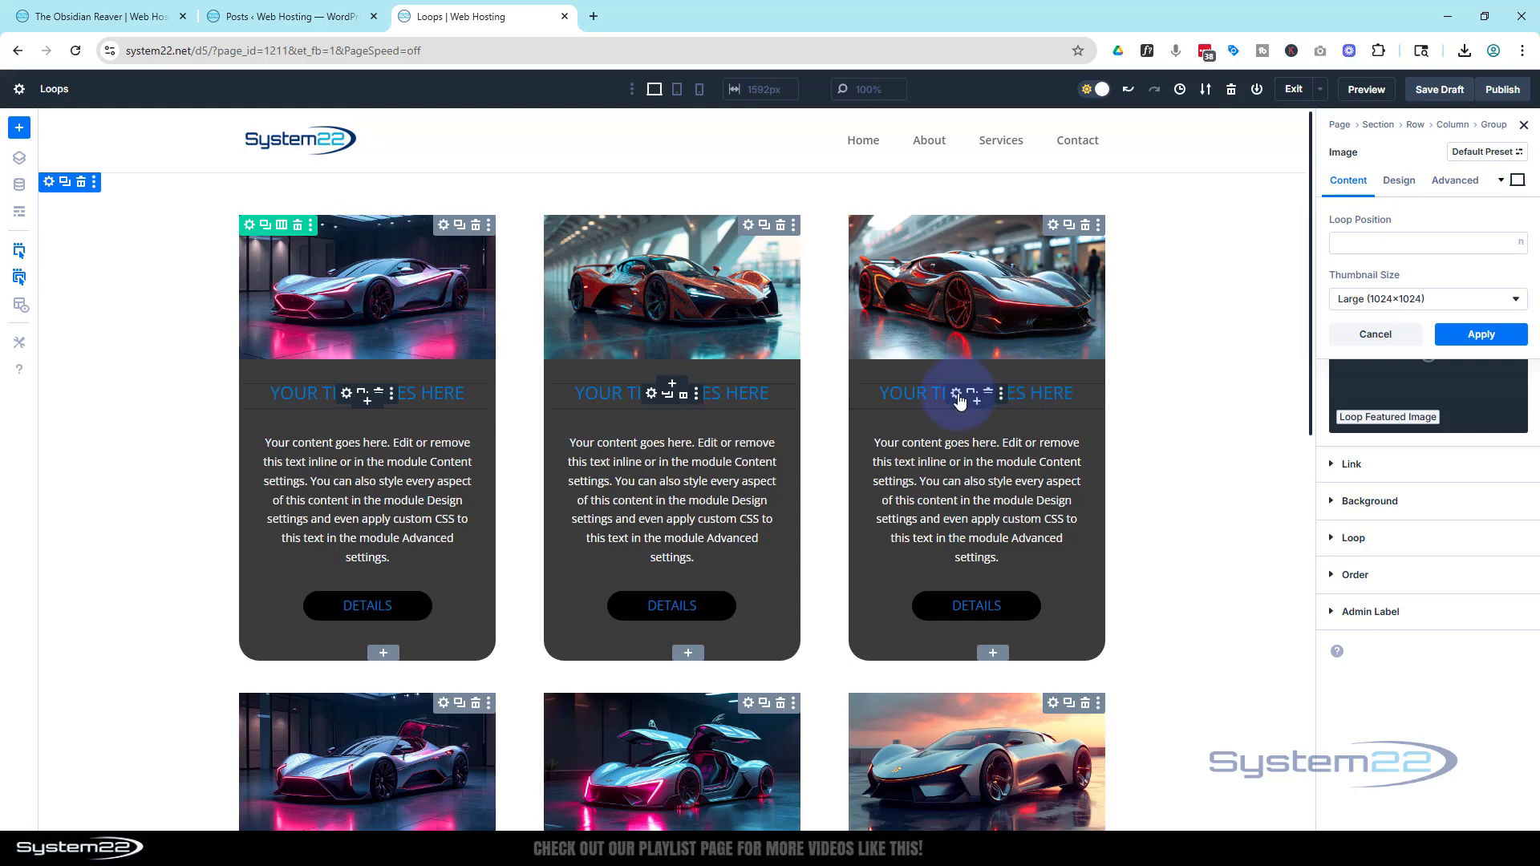
# - Set the card's heading text to the dynamic Loop Post Title and check the titles across the cards
pyautogui.click(957, 398)
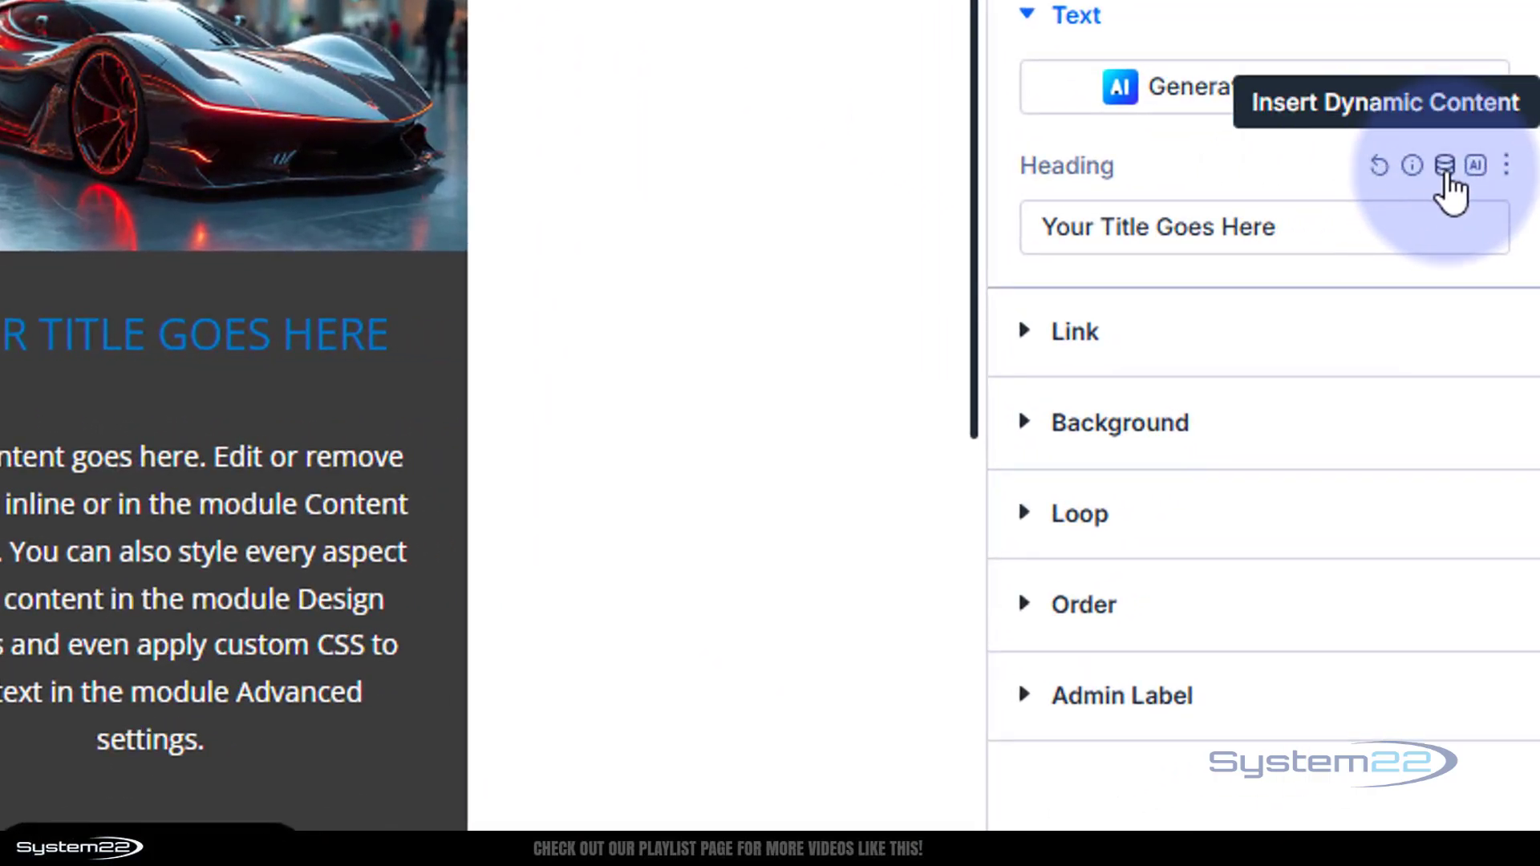
pyautogui.click(1444, 167)
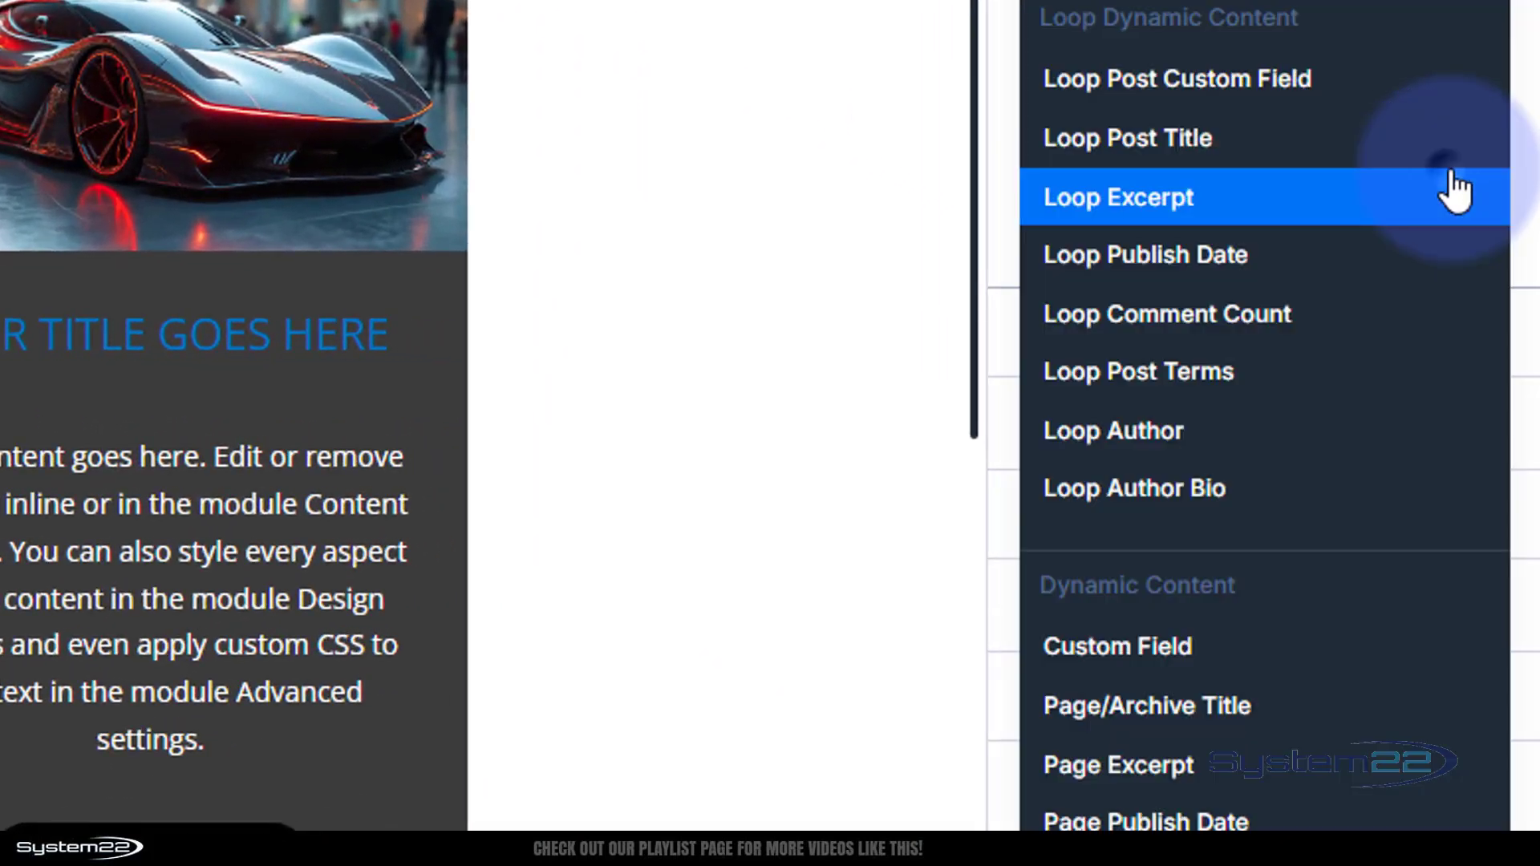
pyautogui.click(1179, 138)
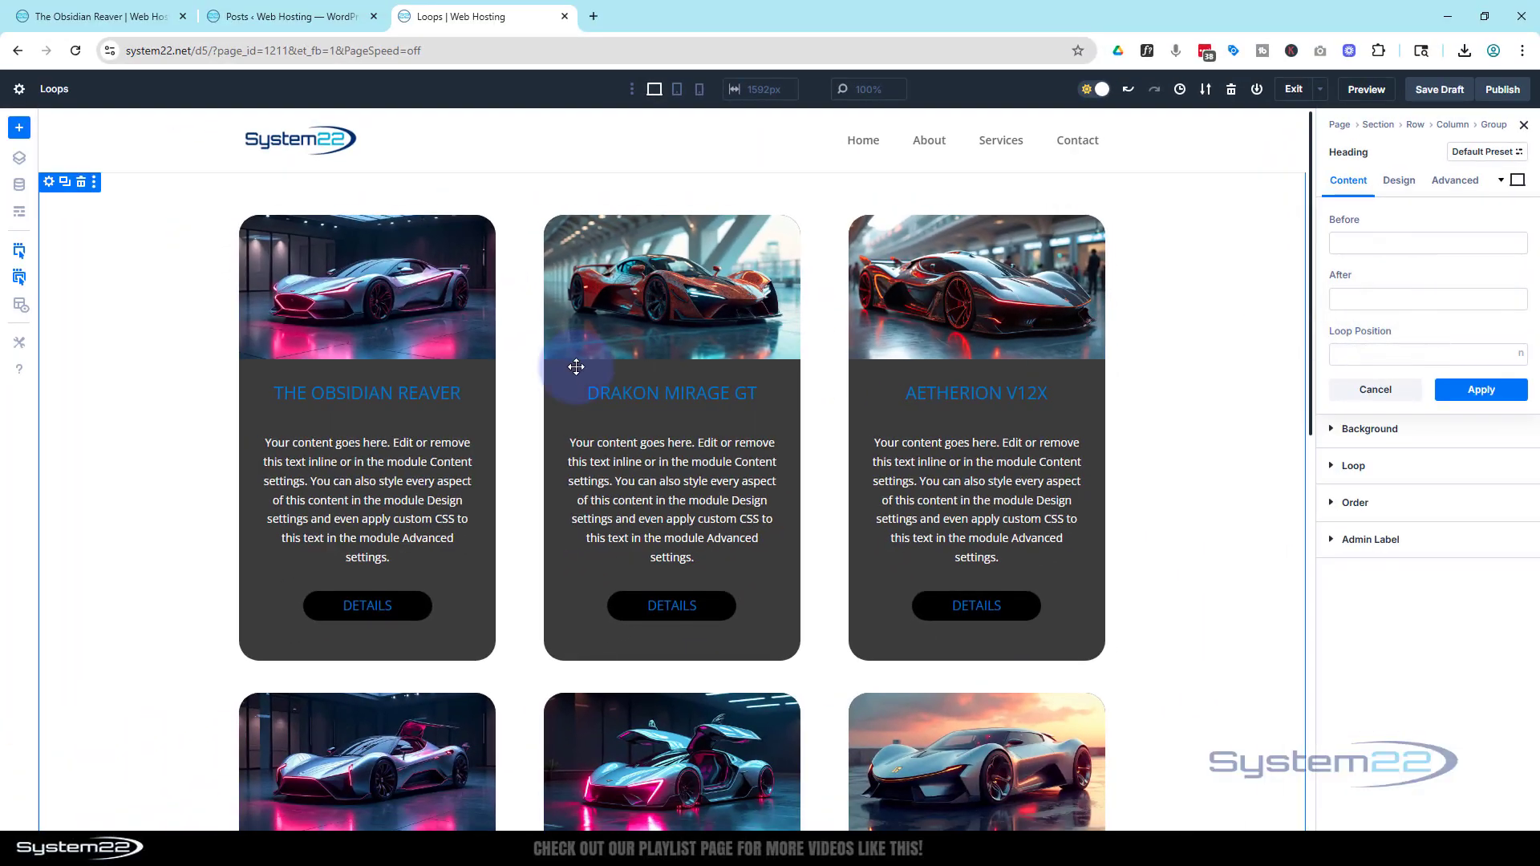
pyautogui.scroll(-2, 945, 484)
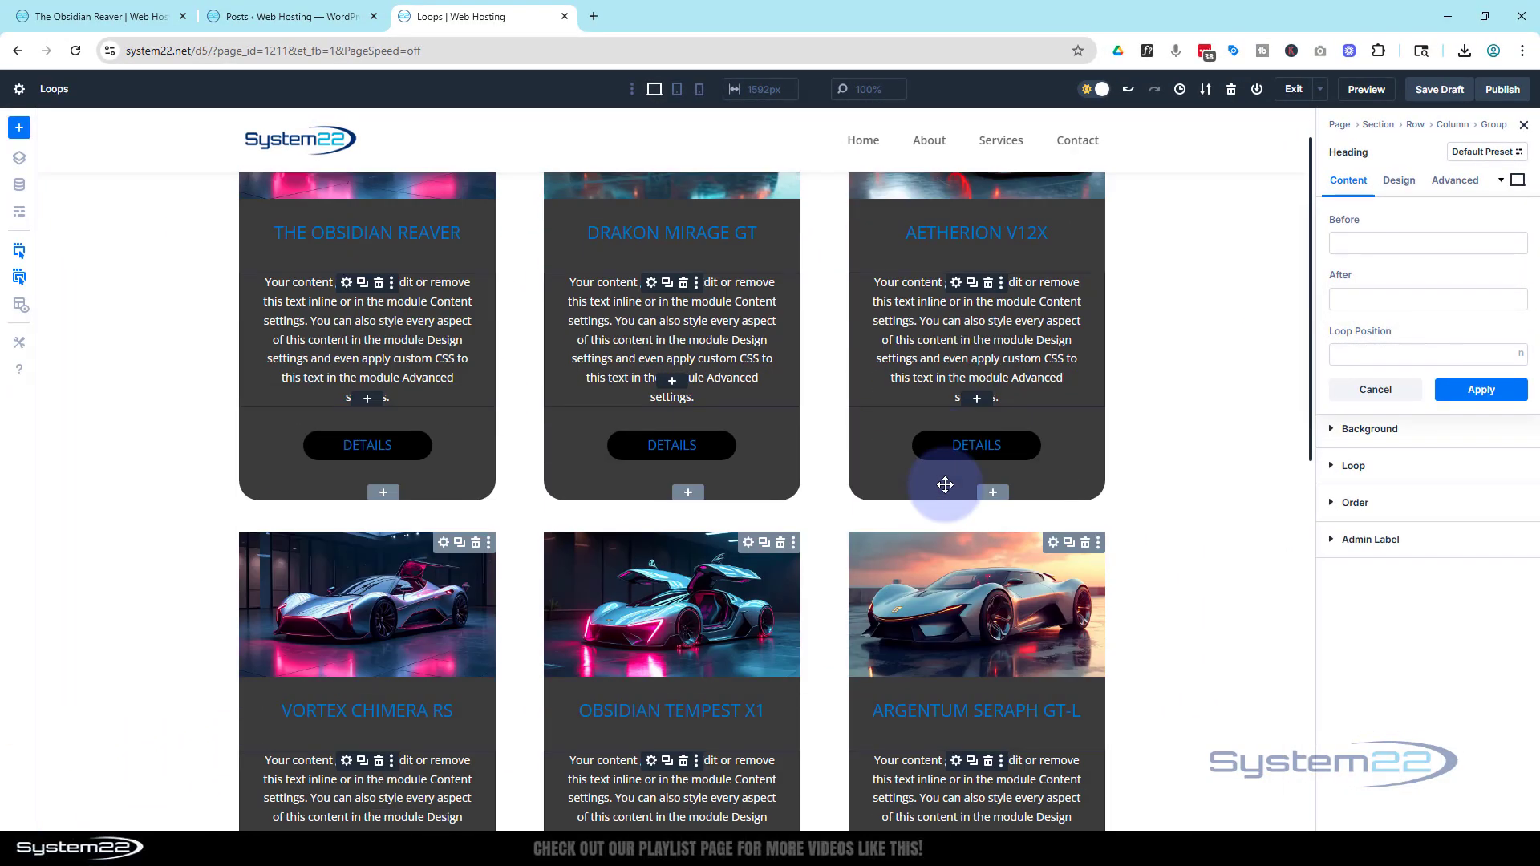
pyautogui.scroll(-2, 930, 497)
pyautogui.scroll(4, 977, 513)
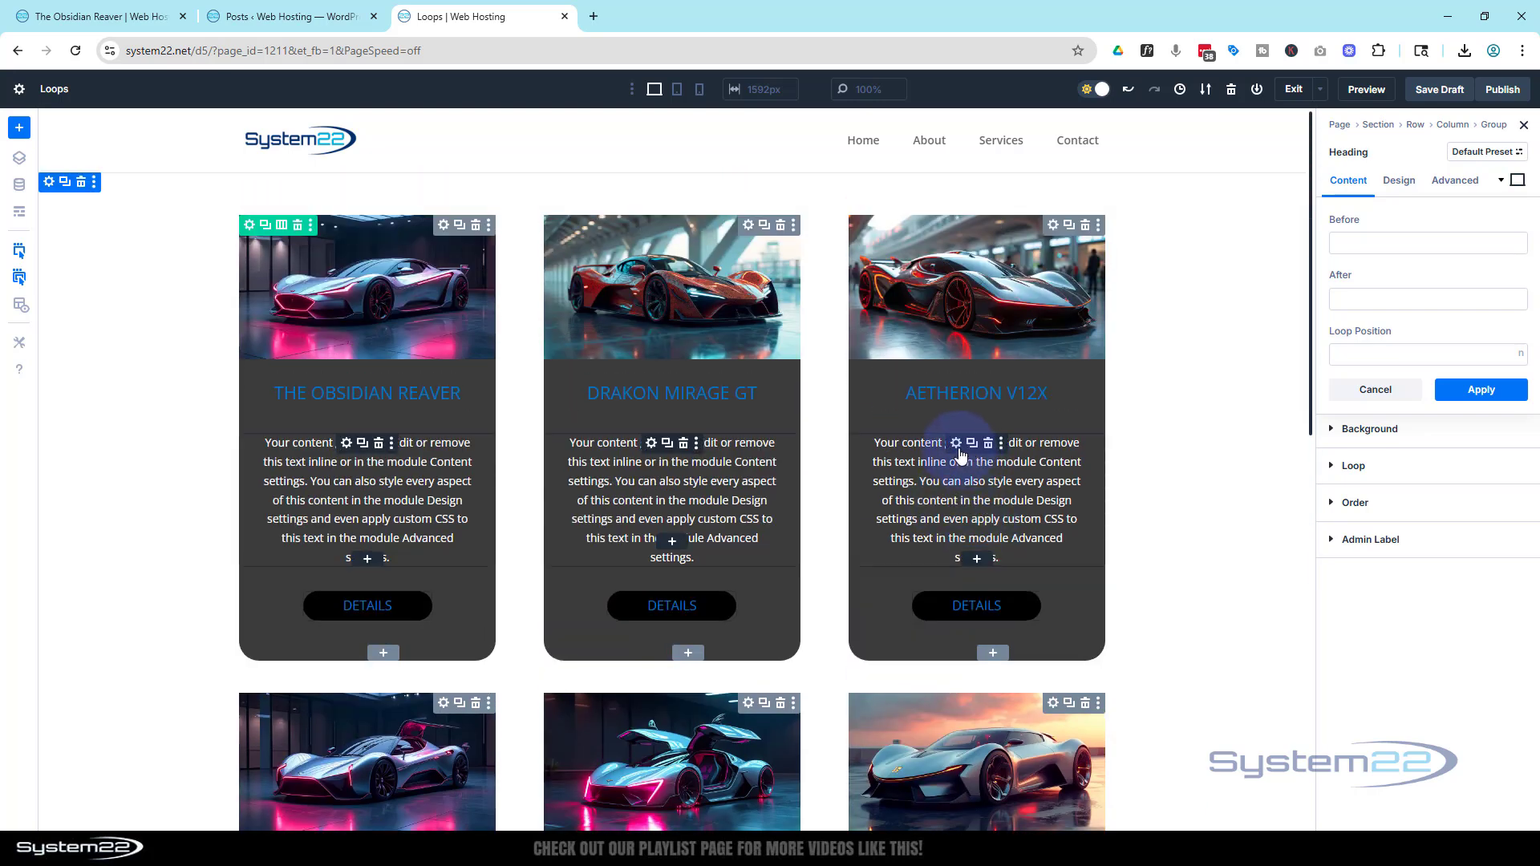
# - Set the card's body text to the dynamic Loop Excerpt
pyautogui.click(959, 452)
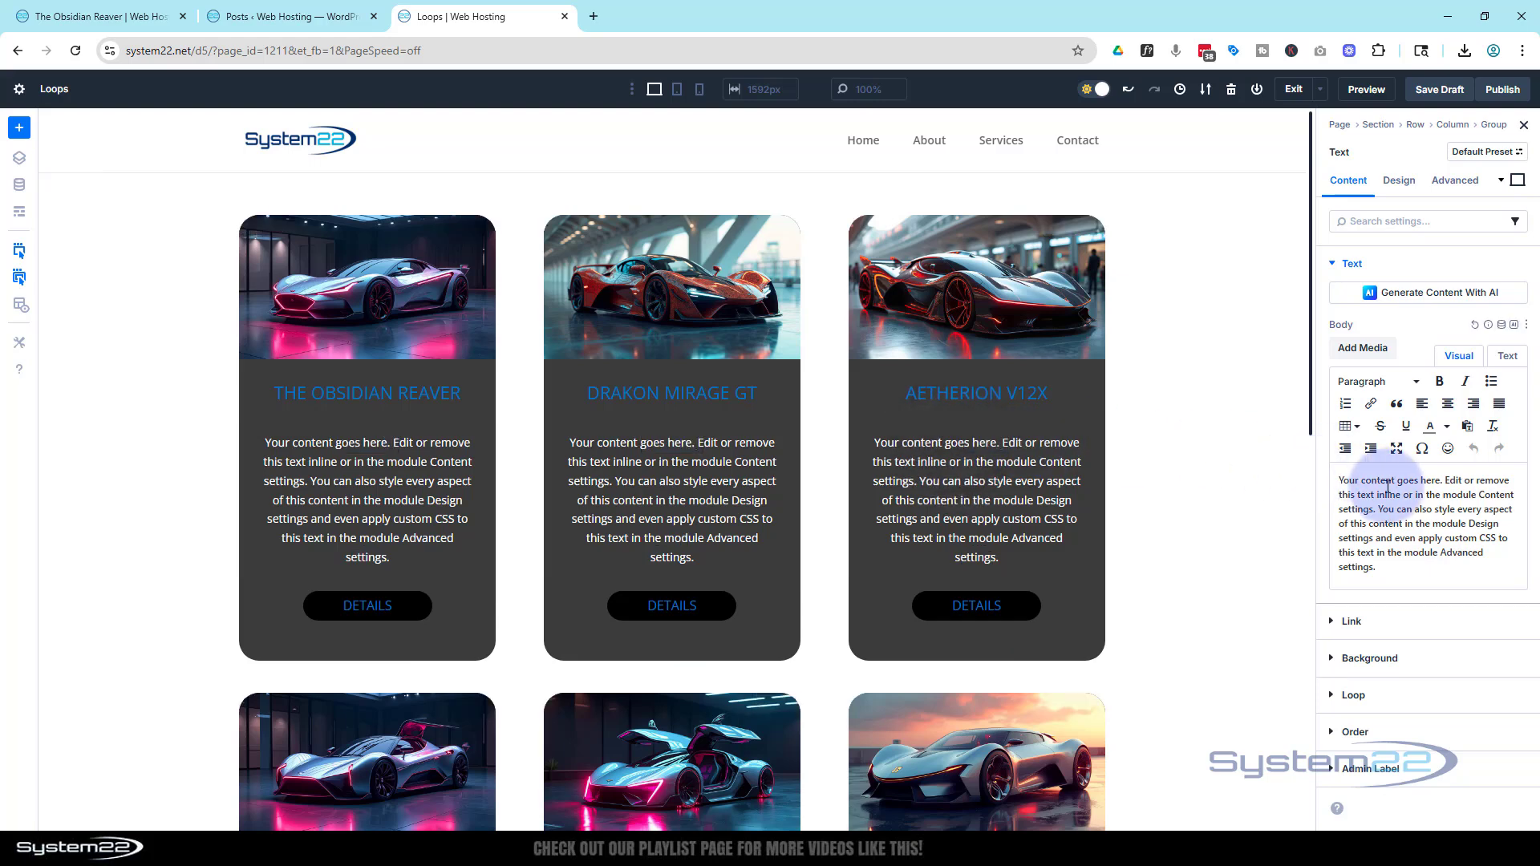
pyautogui.click(1502, 325)
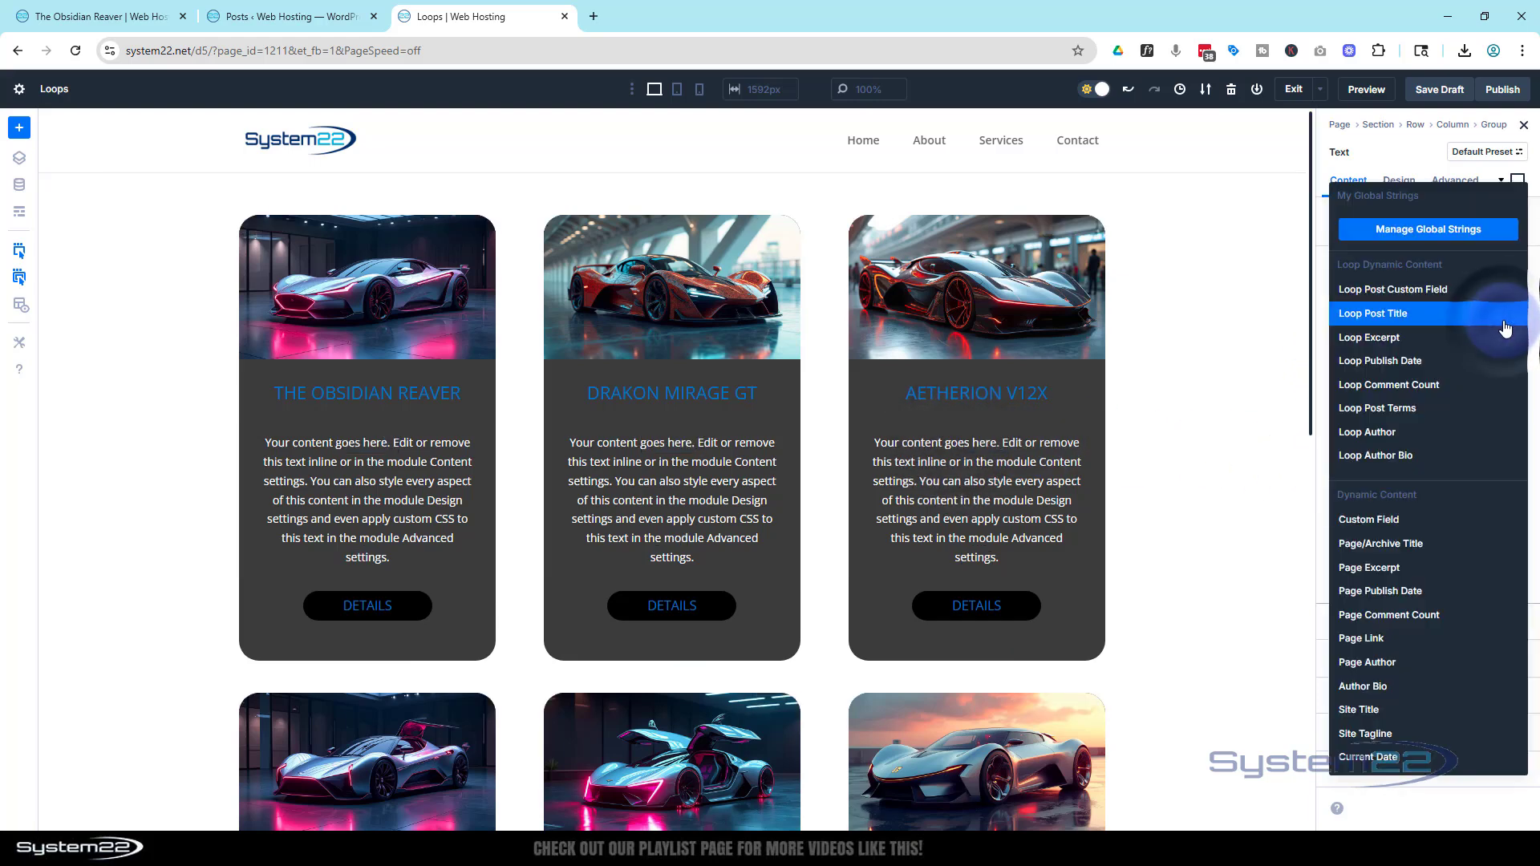
pyautogui.click(1381, 338)
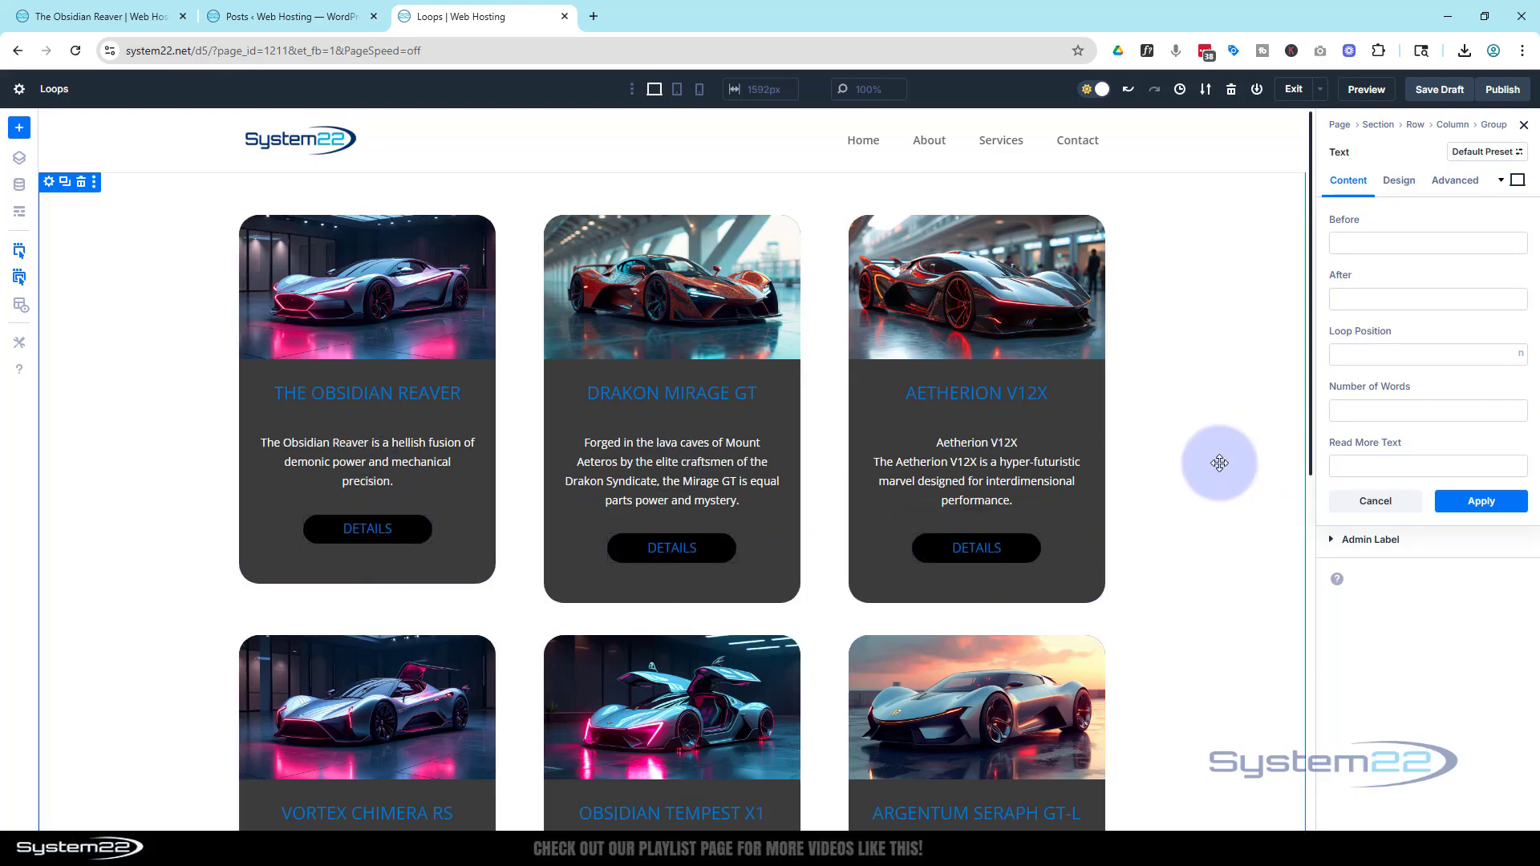
# - Set the Details button's link URL to the dynamic Loop Link
pyautogui.click(959, 548)
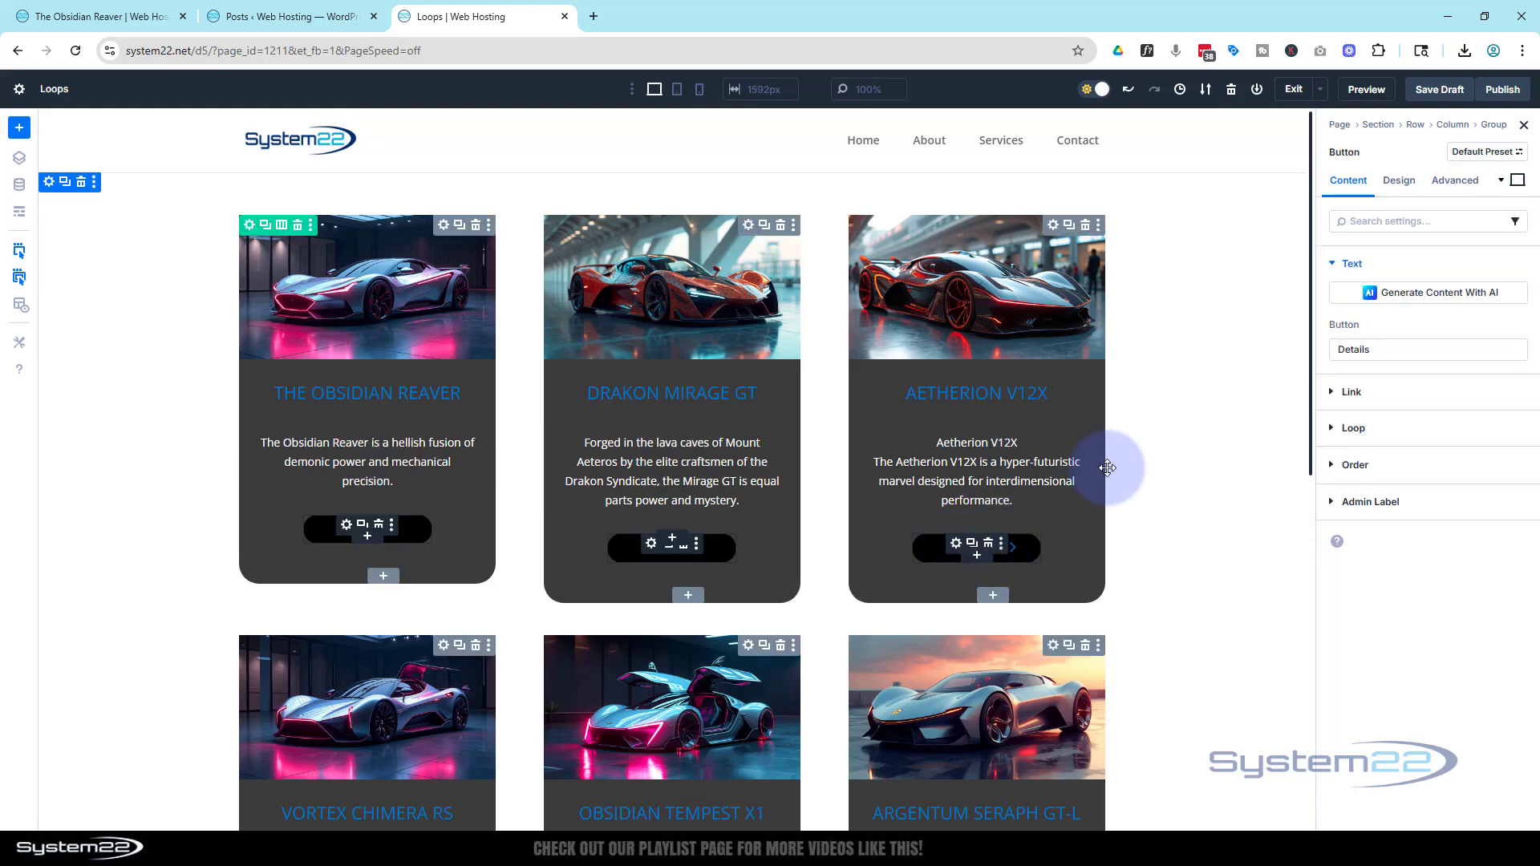
pyautogui.click(1333, 393)
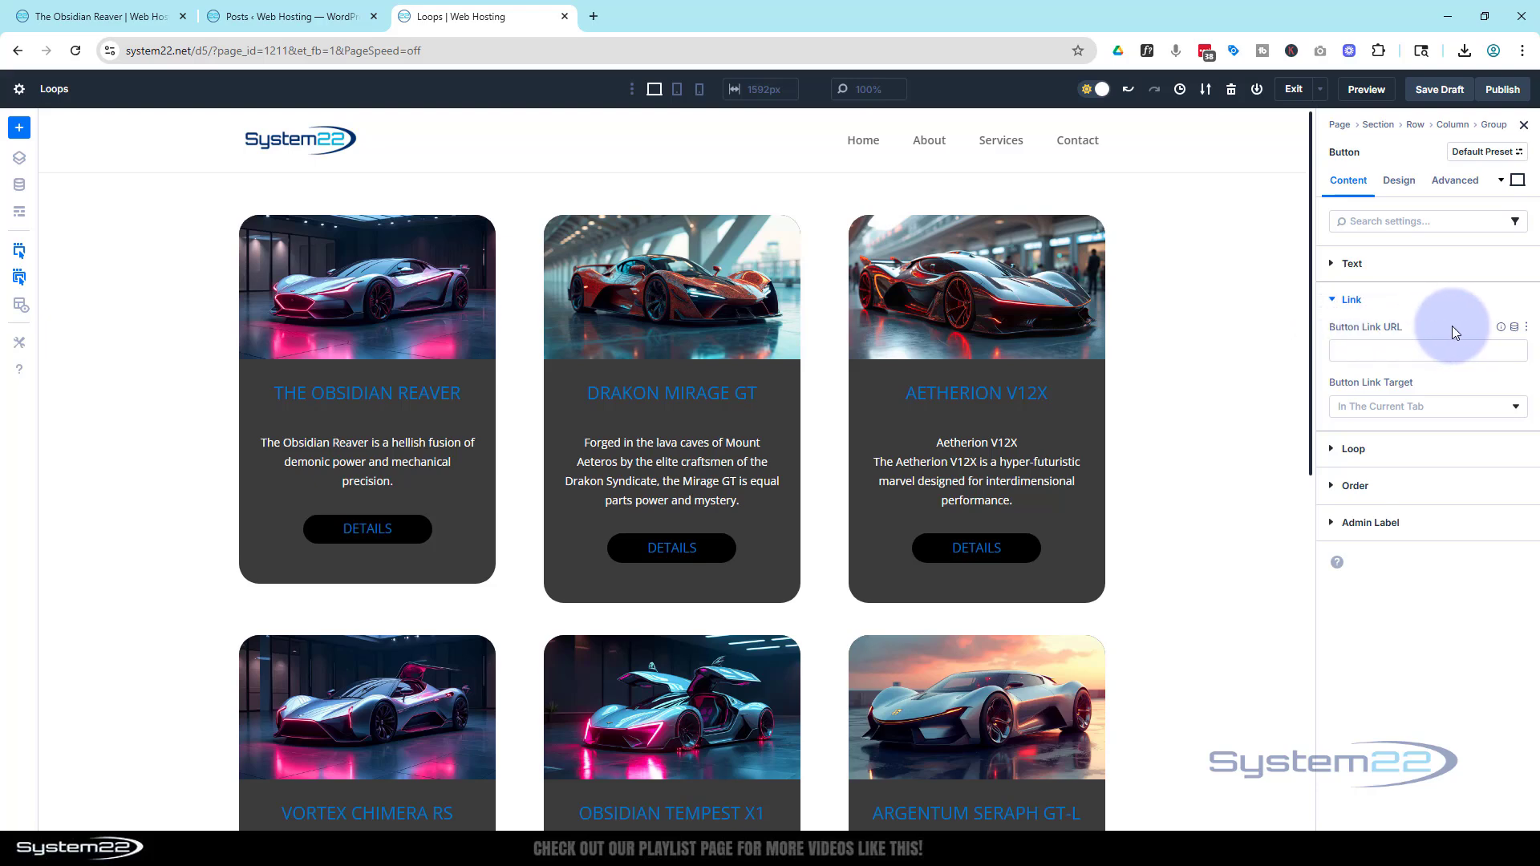
pyautogui.click(1515, 329)
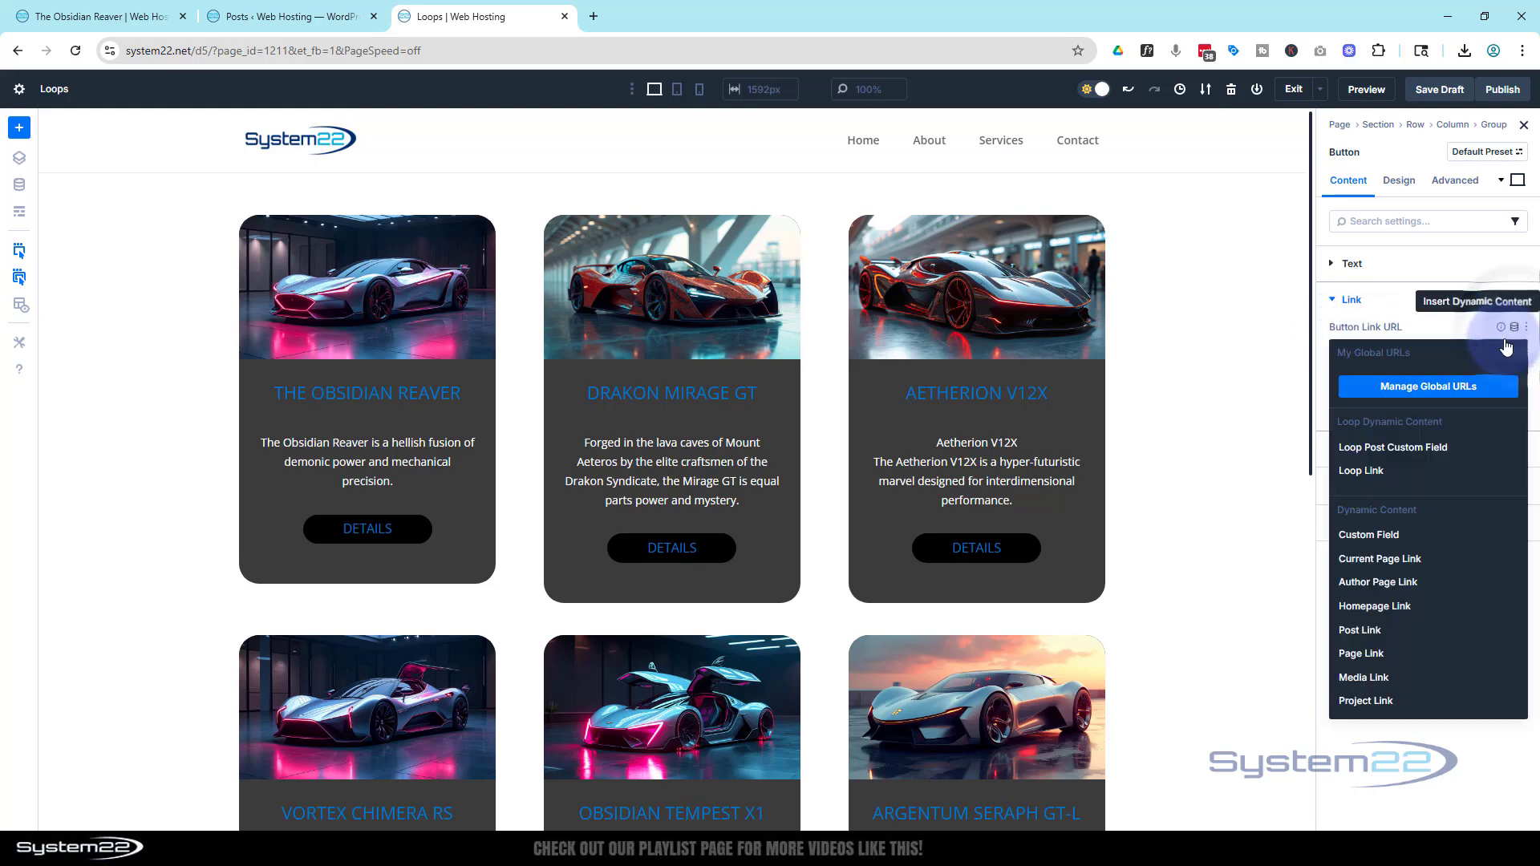
pyautogui.click(1350, 473)
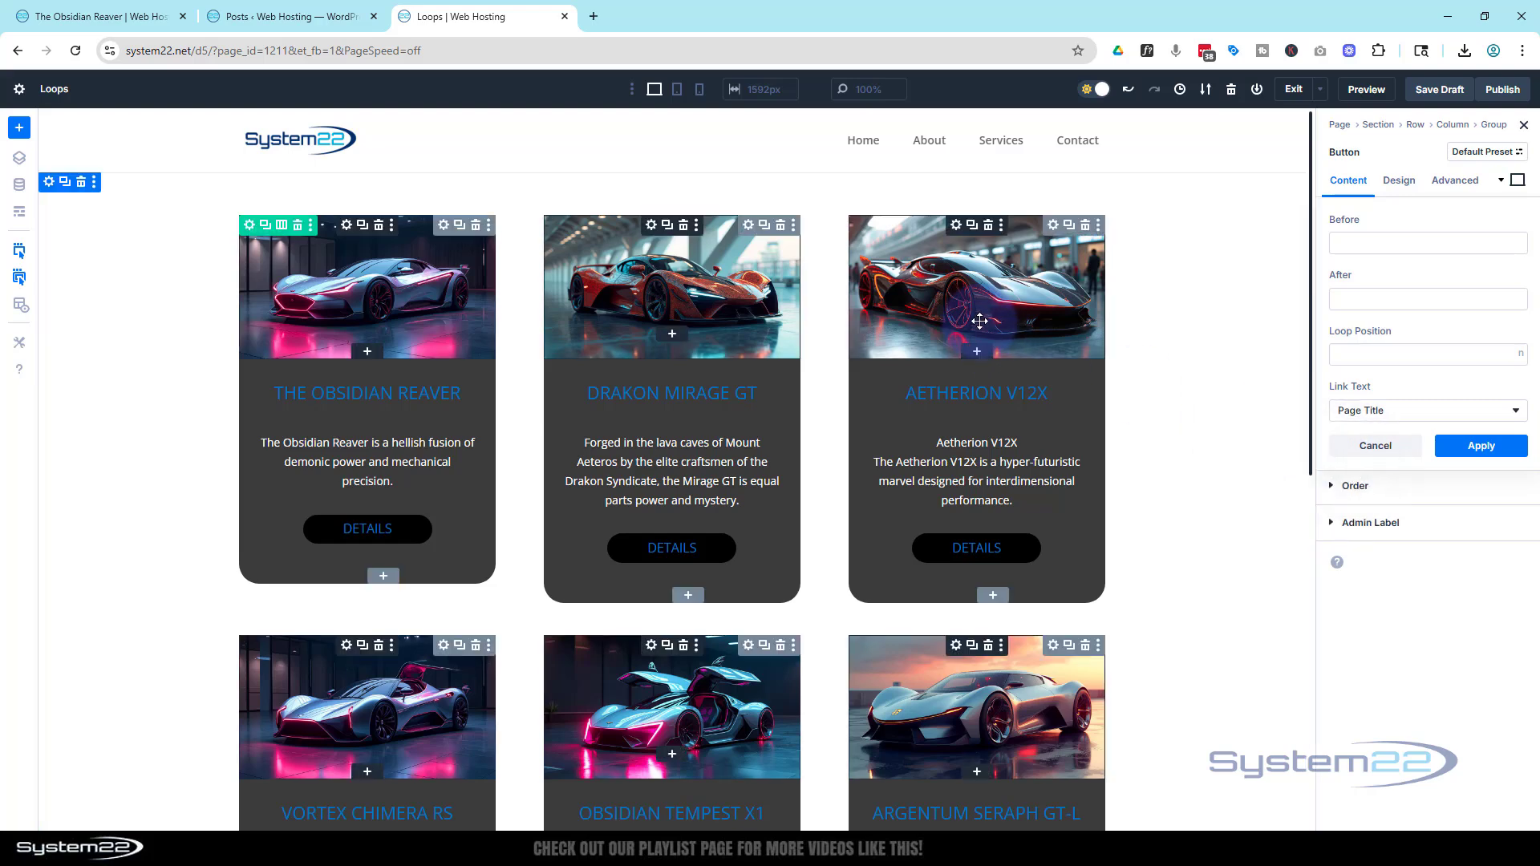
# - Set the card image's link URL to the dynamic Loop Link
pyautogui.click(957, 227)
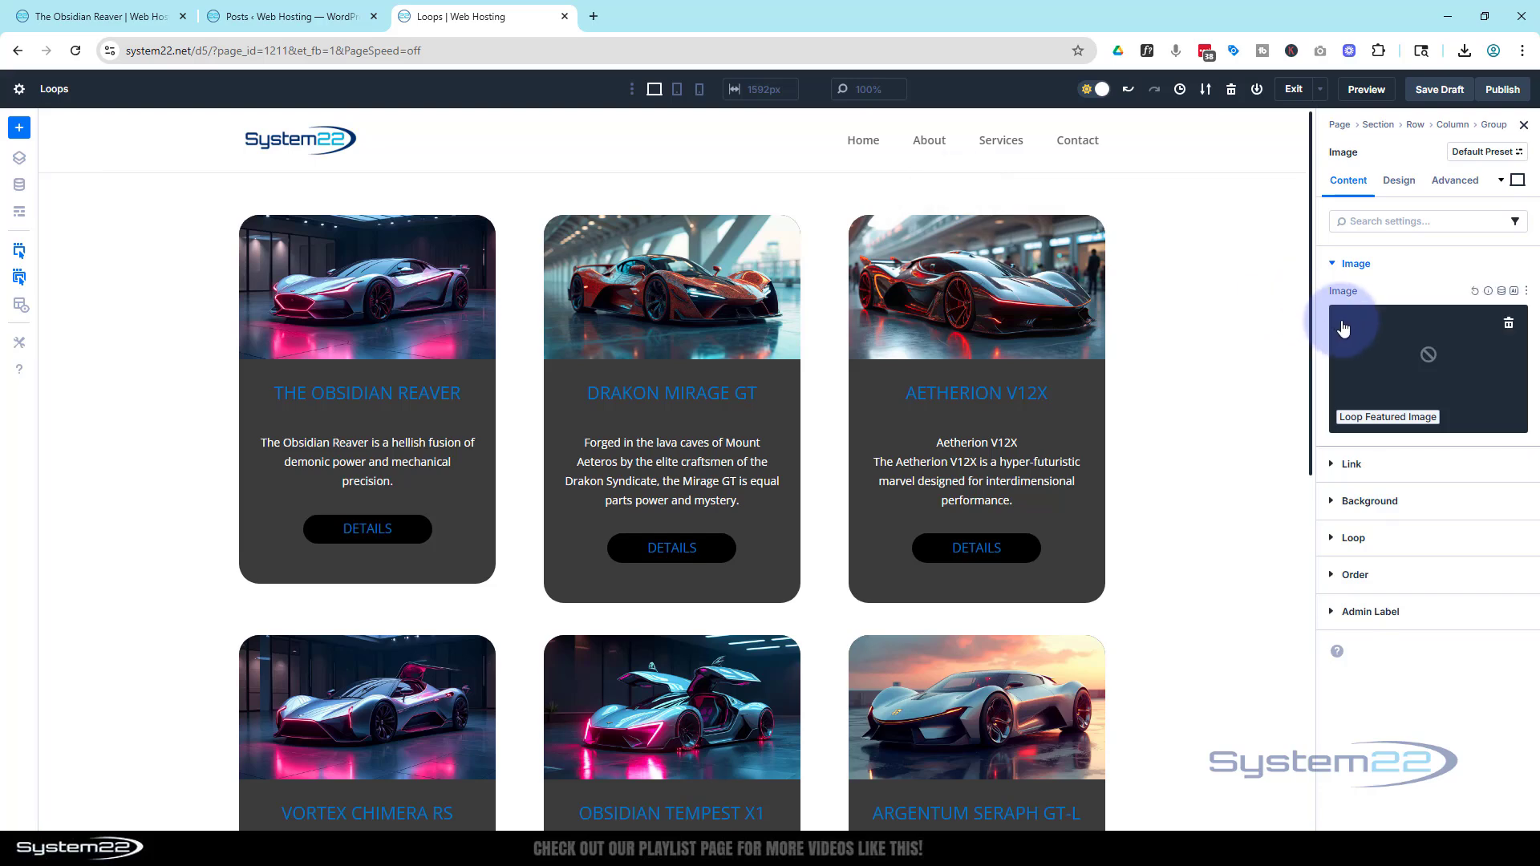
pyautogui.click(1336, 466)
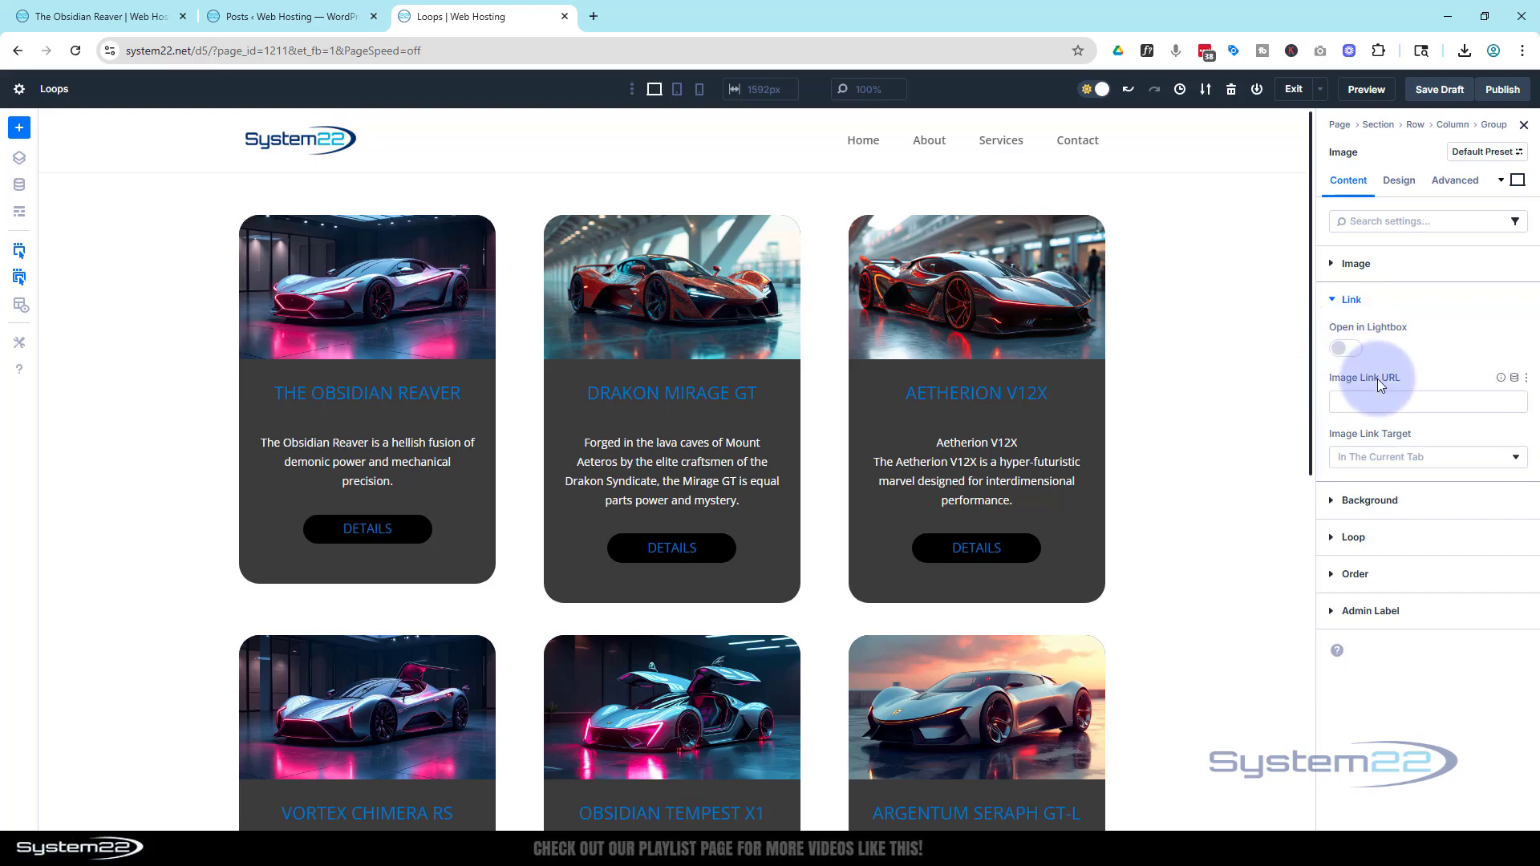
pyautogui.click(1514, 377)
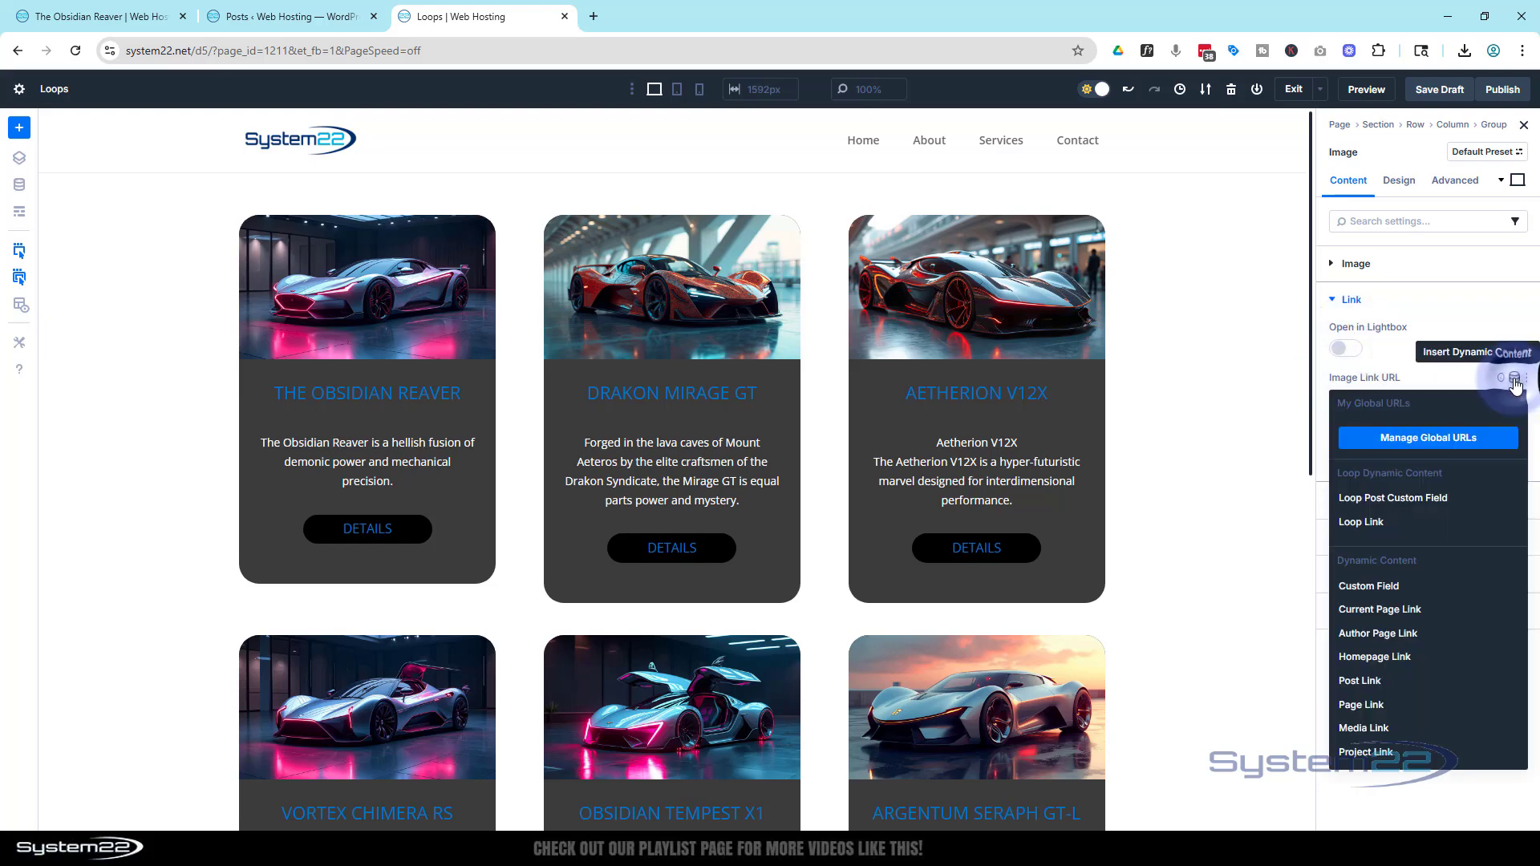
pyautogui.click(1378, 520)
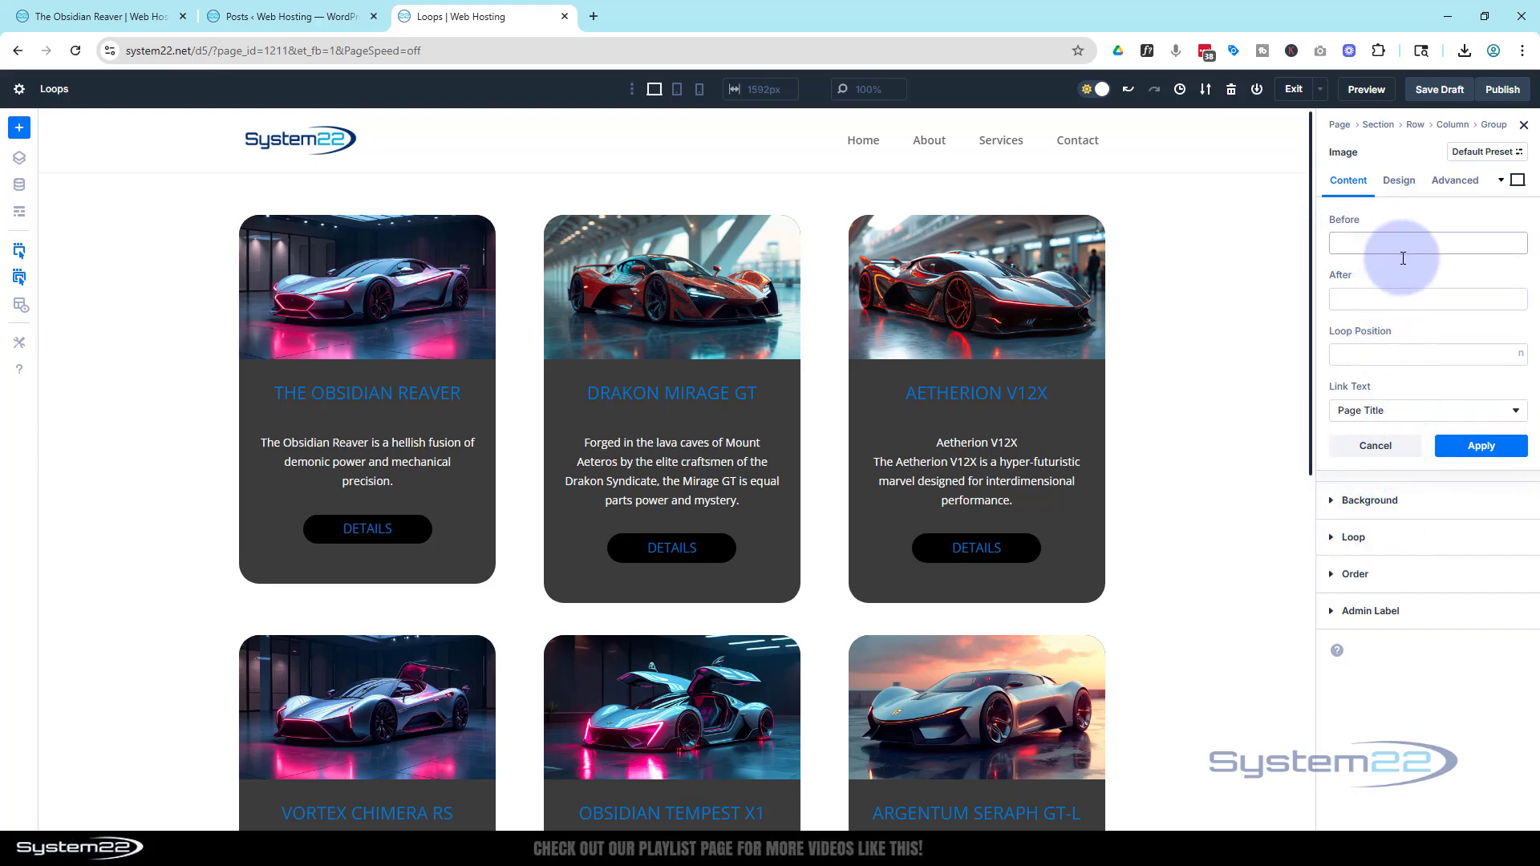
# - Apply the Loop Link to the card image with no before or after text, and review the cards across the grid
pyautogui.click(1354, 298)
pyautogui.click(1340, 234)
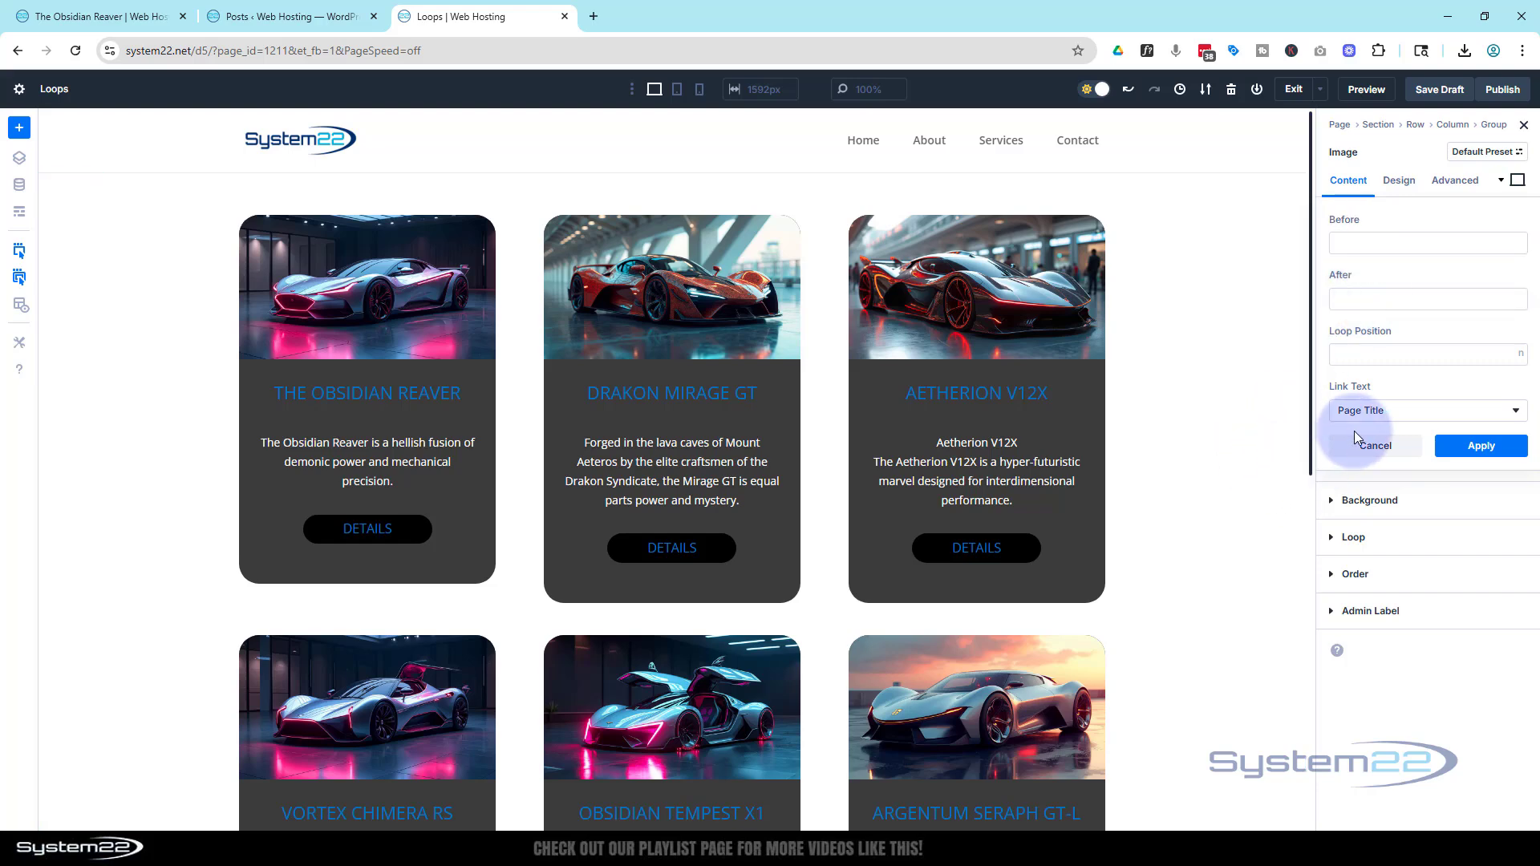
pyautogui.click(1475, 450)
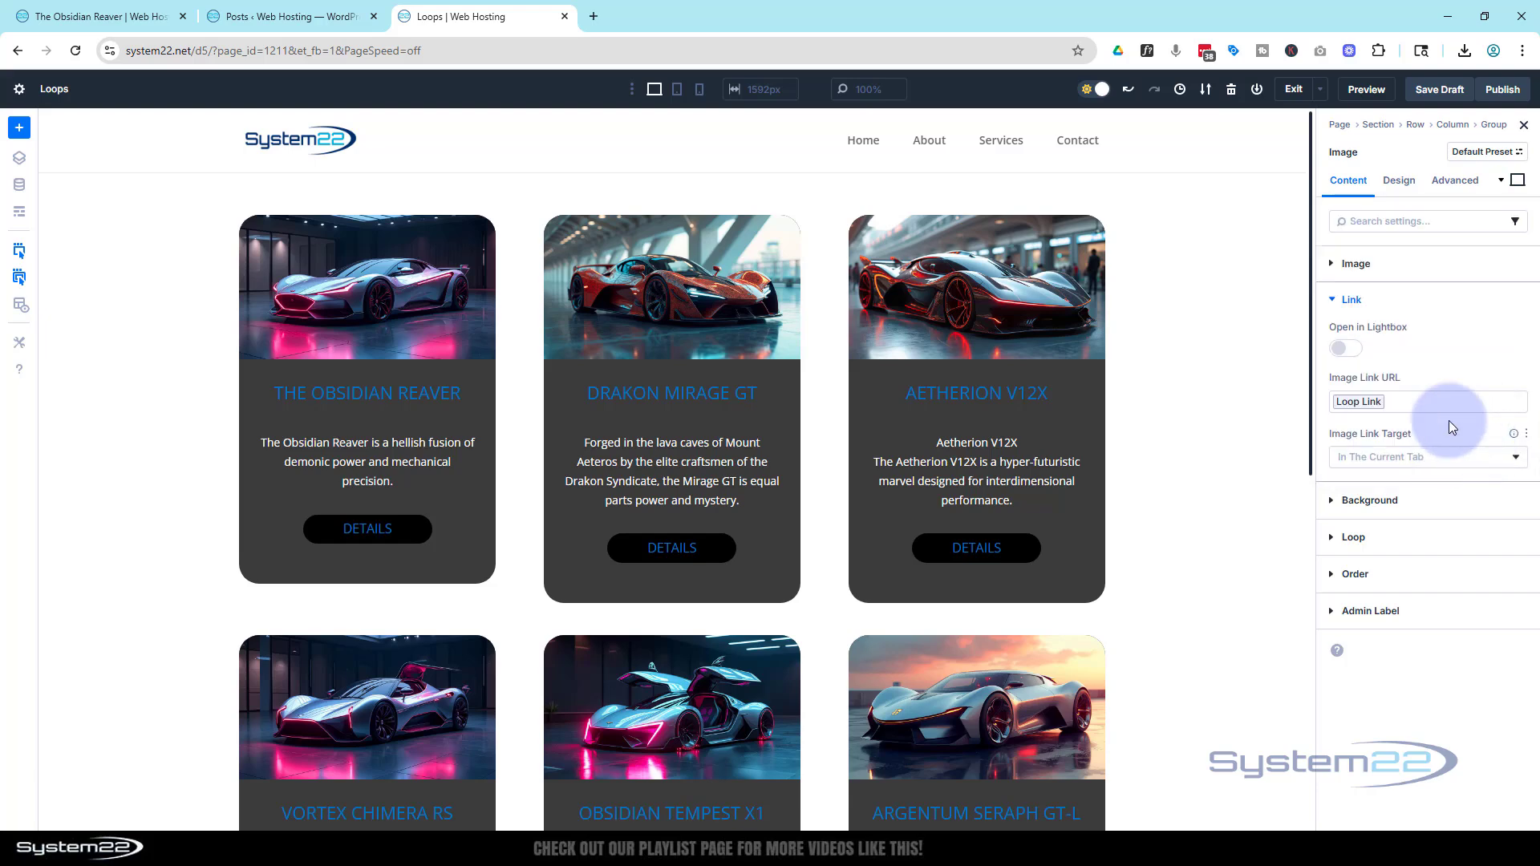
pyautogui.click(1007, 388)
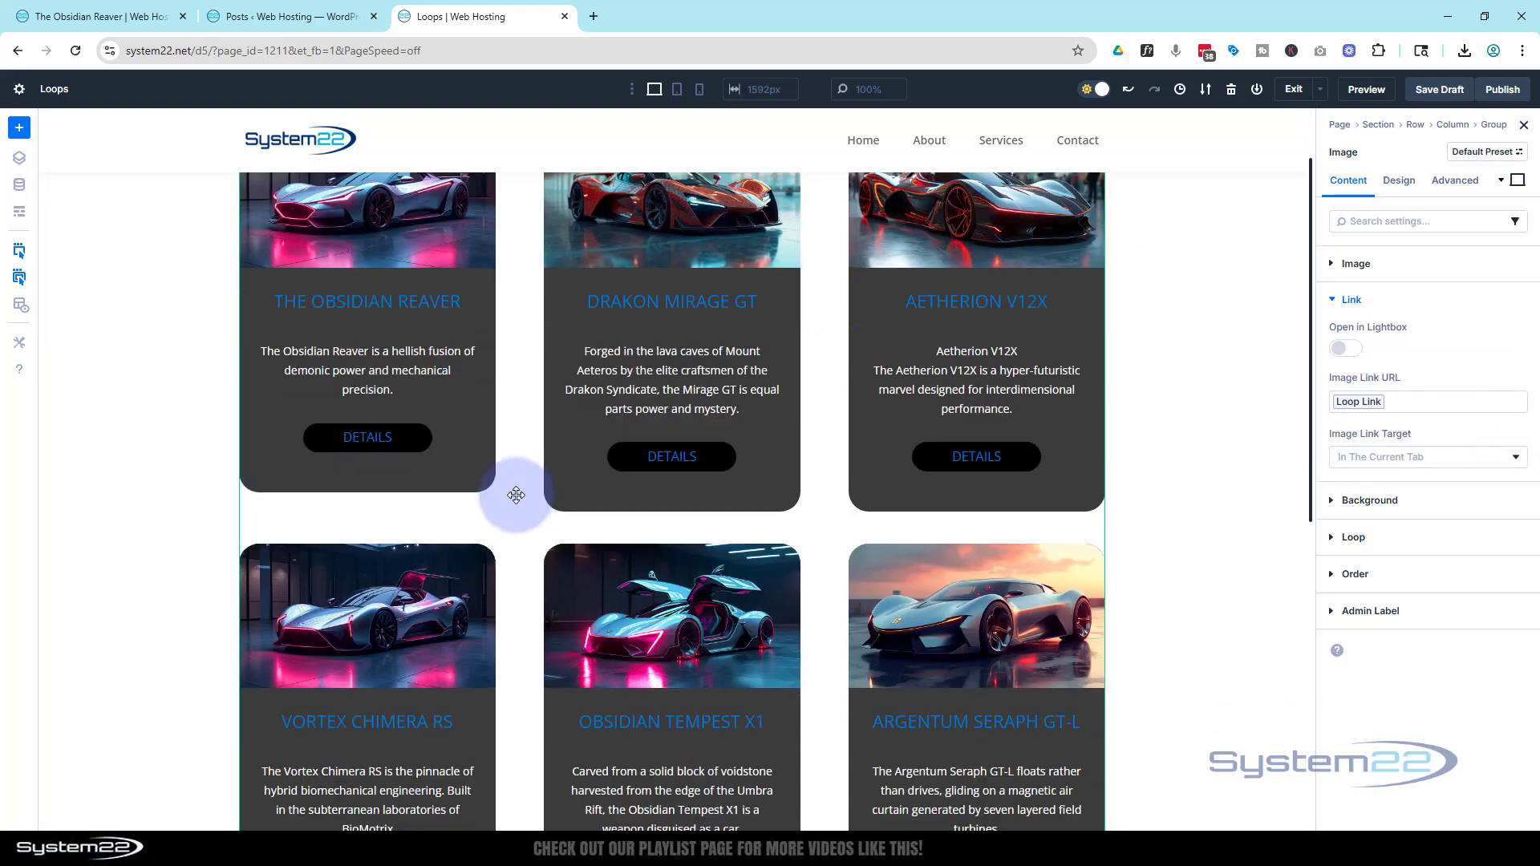
pyautogui.scroll(-4, 509, 496)
pyautogui.scroll(-5, 509, 497)
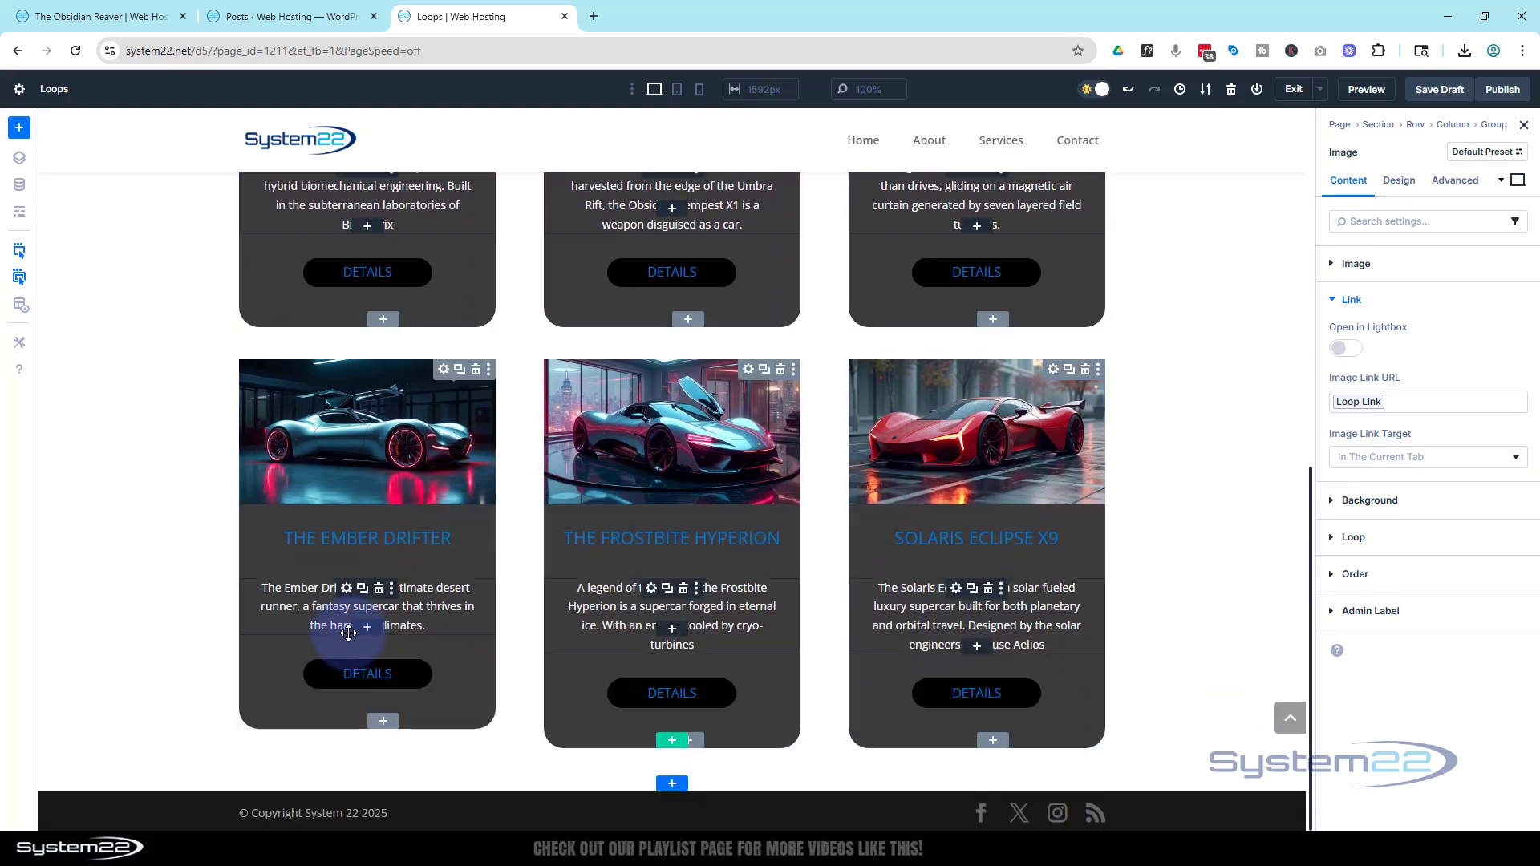
pyautogui.scroll(6, 348, 629)
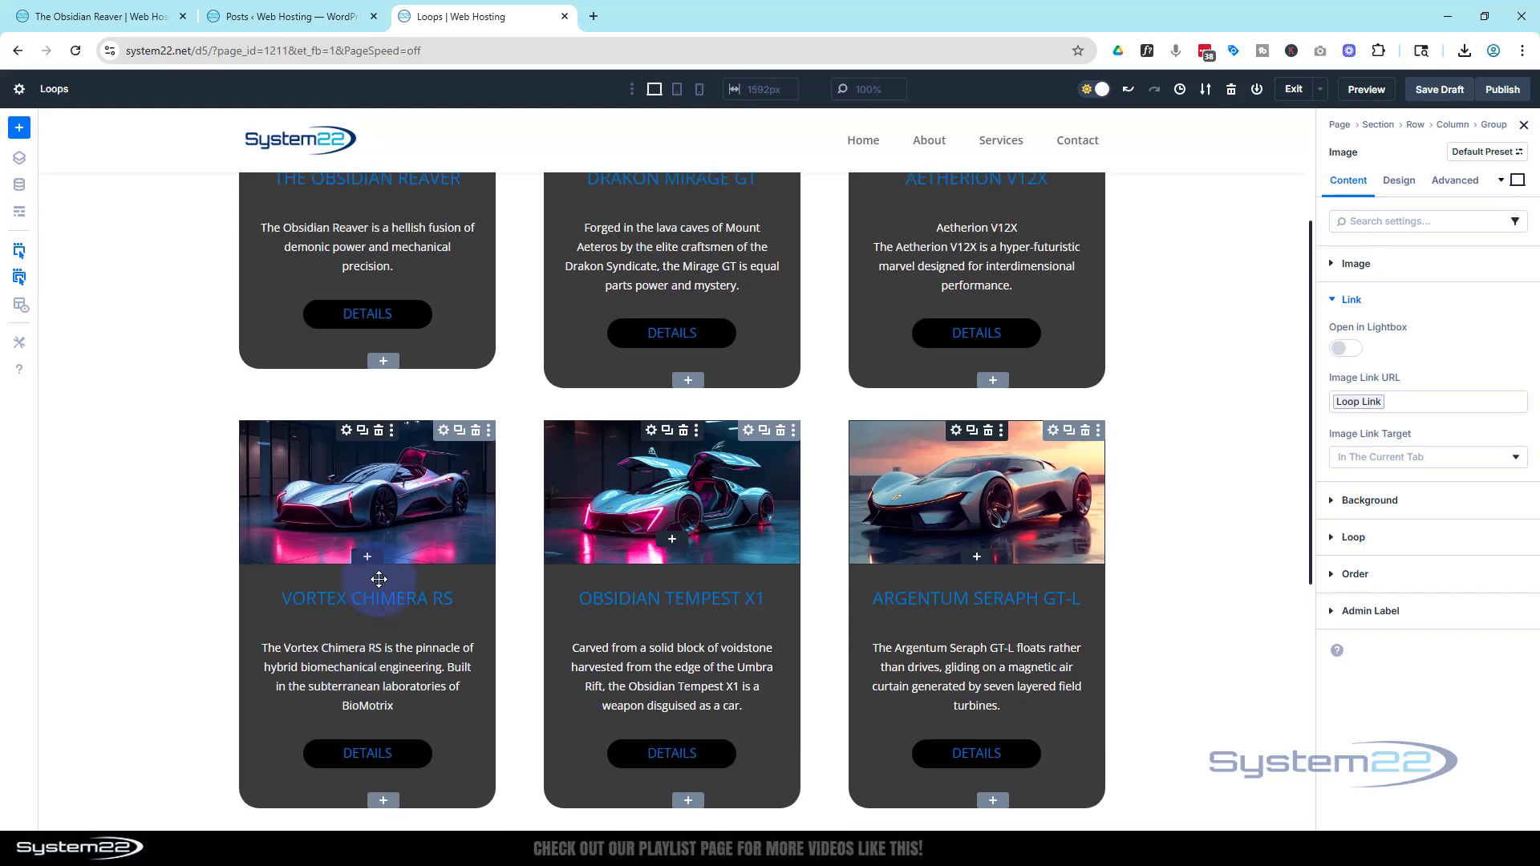
pyautogui.scroll(-3, 378, 579)
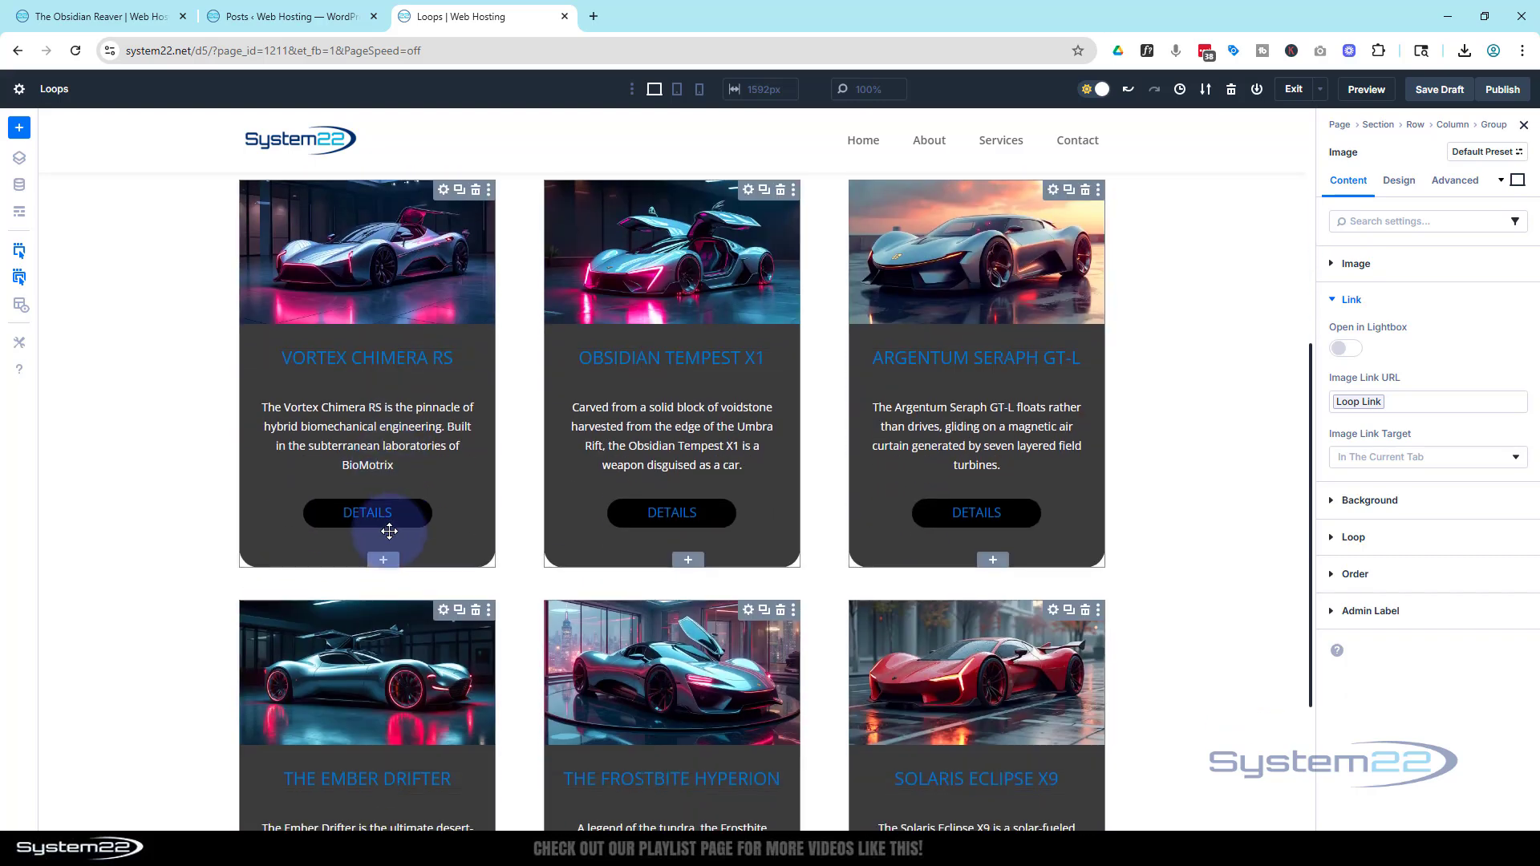
pyautogui.scroll(1, 389, 531)
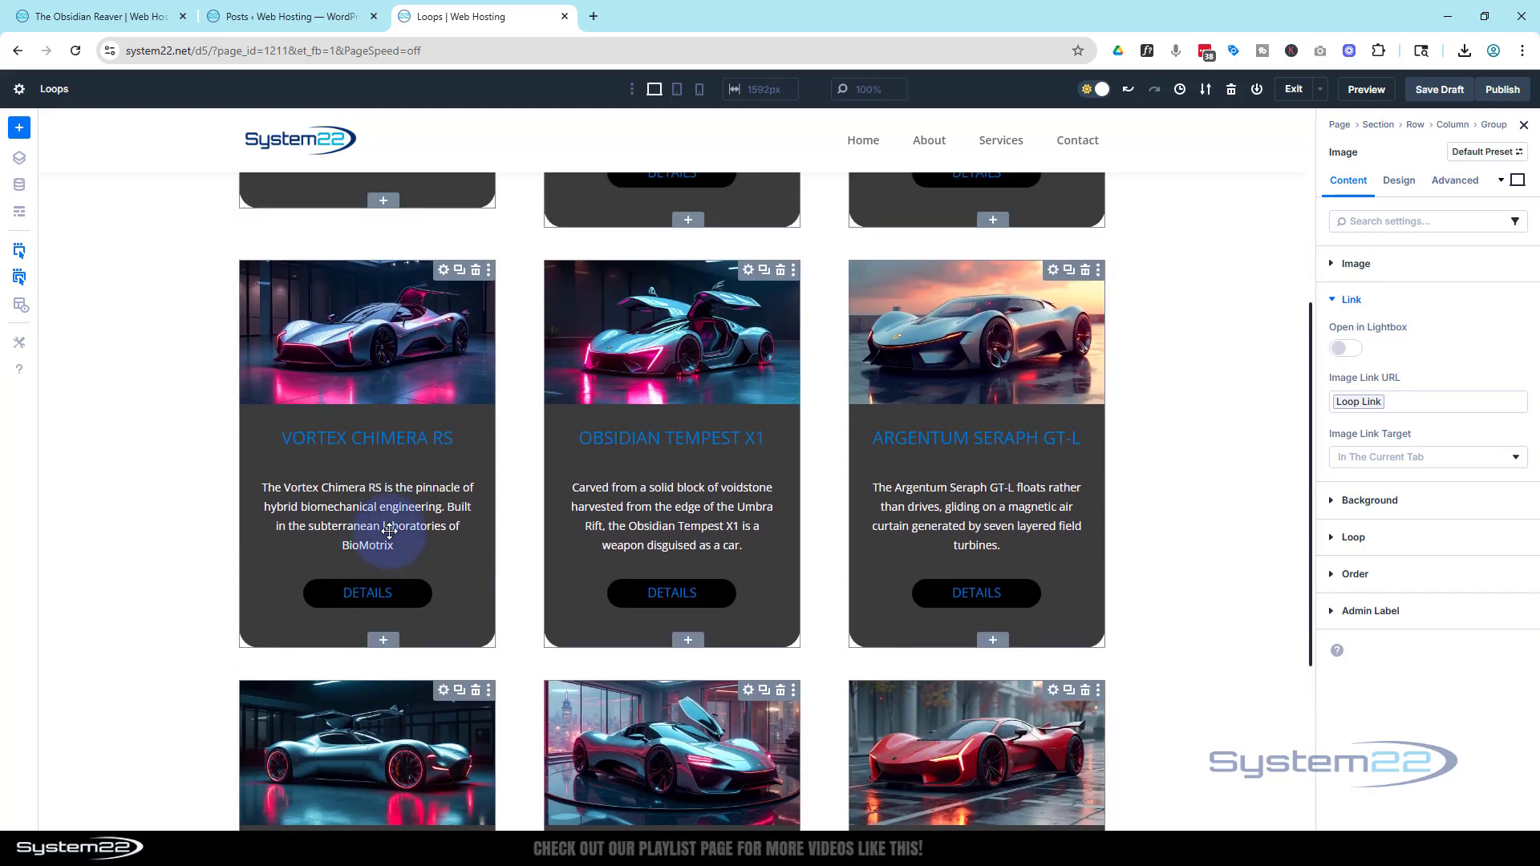
# - Set the card group's minimum height to 500 px and check the card heights across the grid
pyautogui.click(445, 274)
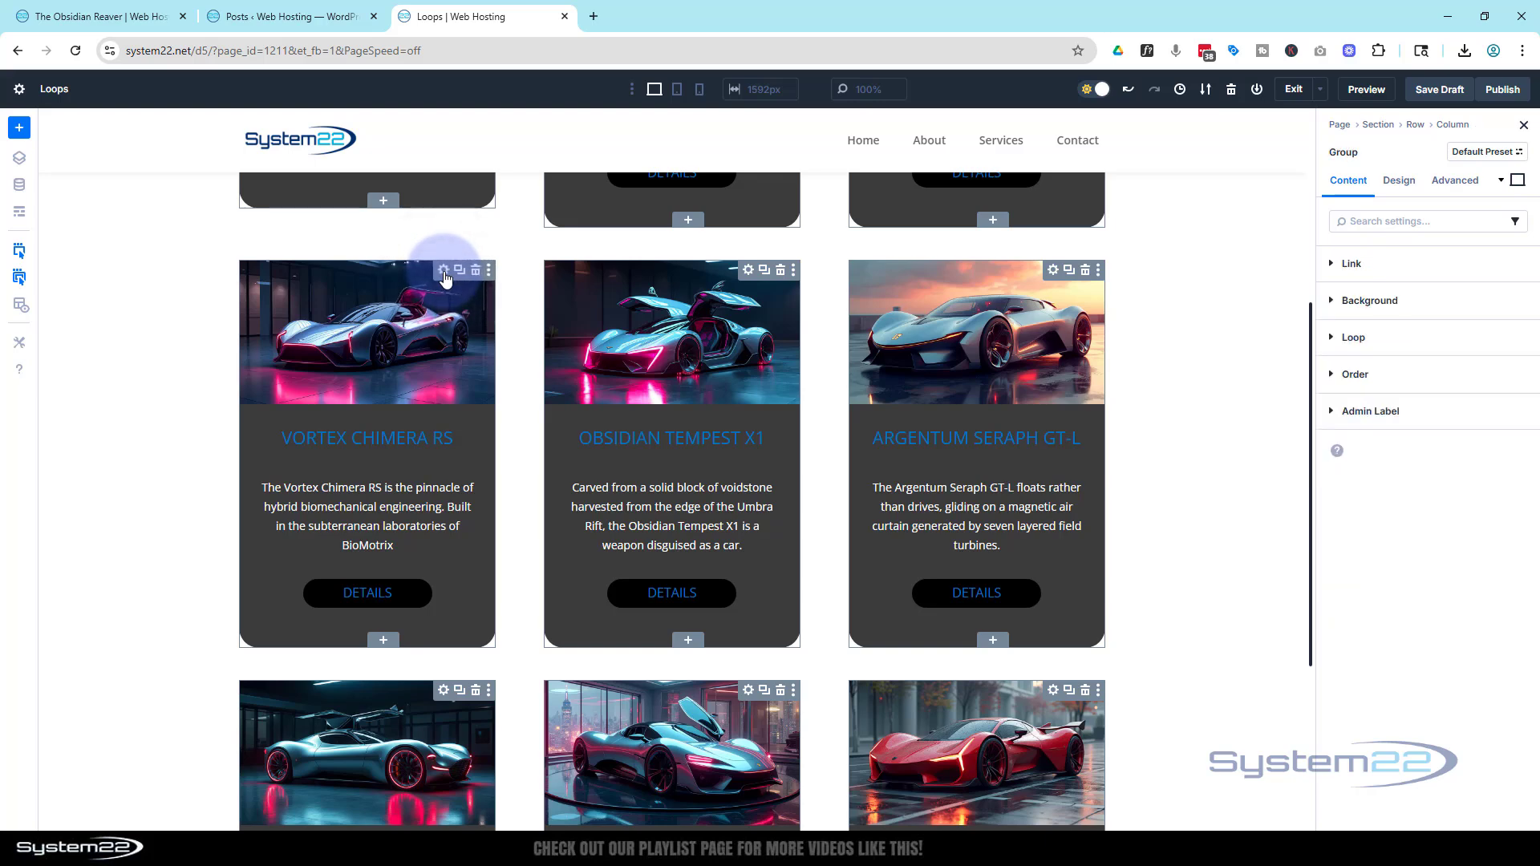
pyautogui.click(1398, 180)
pyautogui.click(1343, 303)
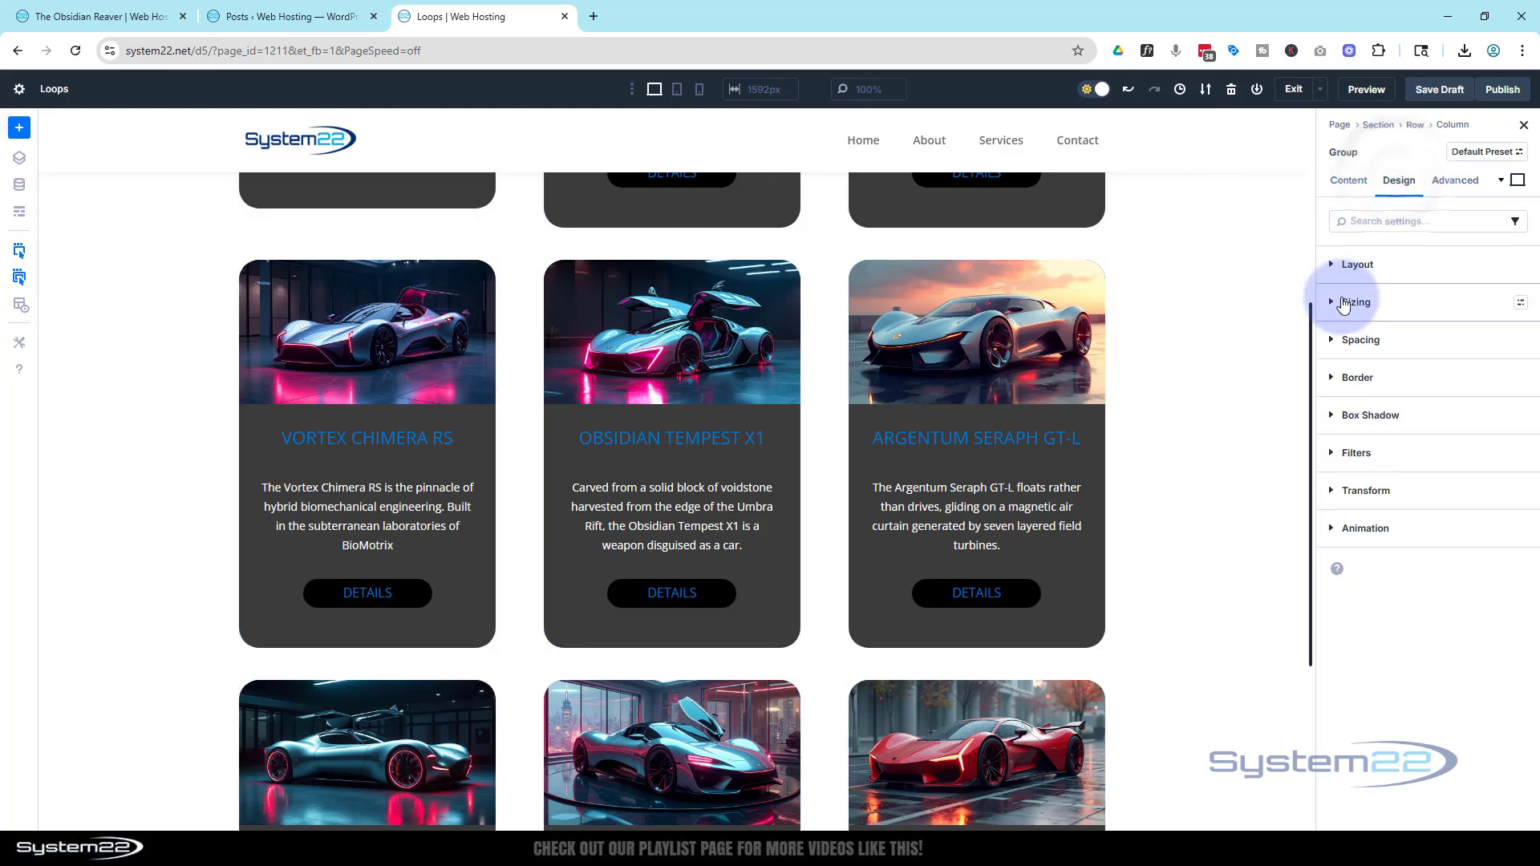
pyautogui.click(1369, 579)
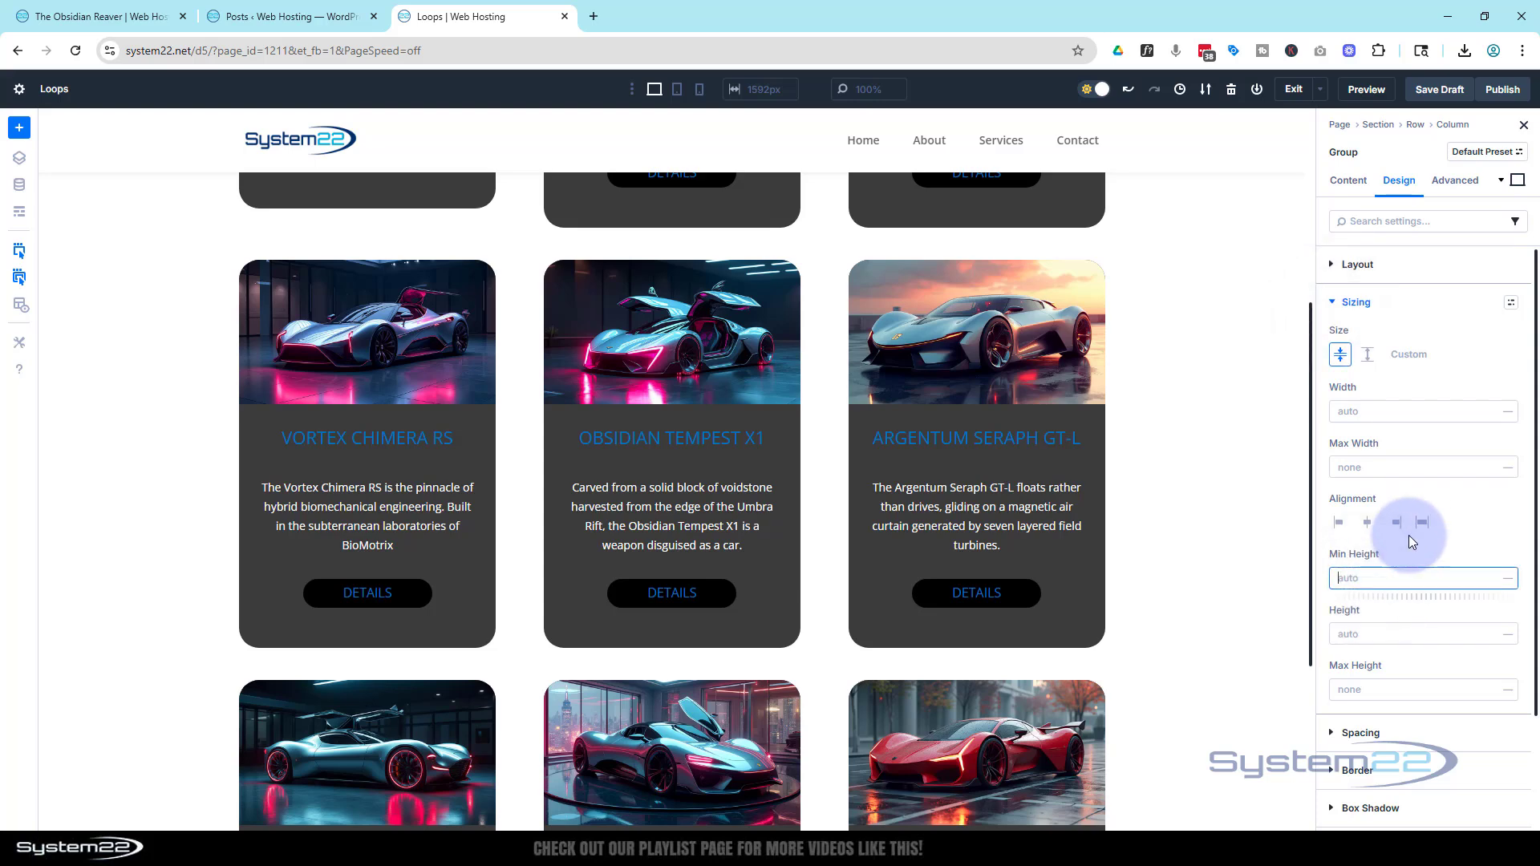
pyautogui.write('450')
pyautogui.scroll(4, 814, 567)
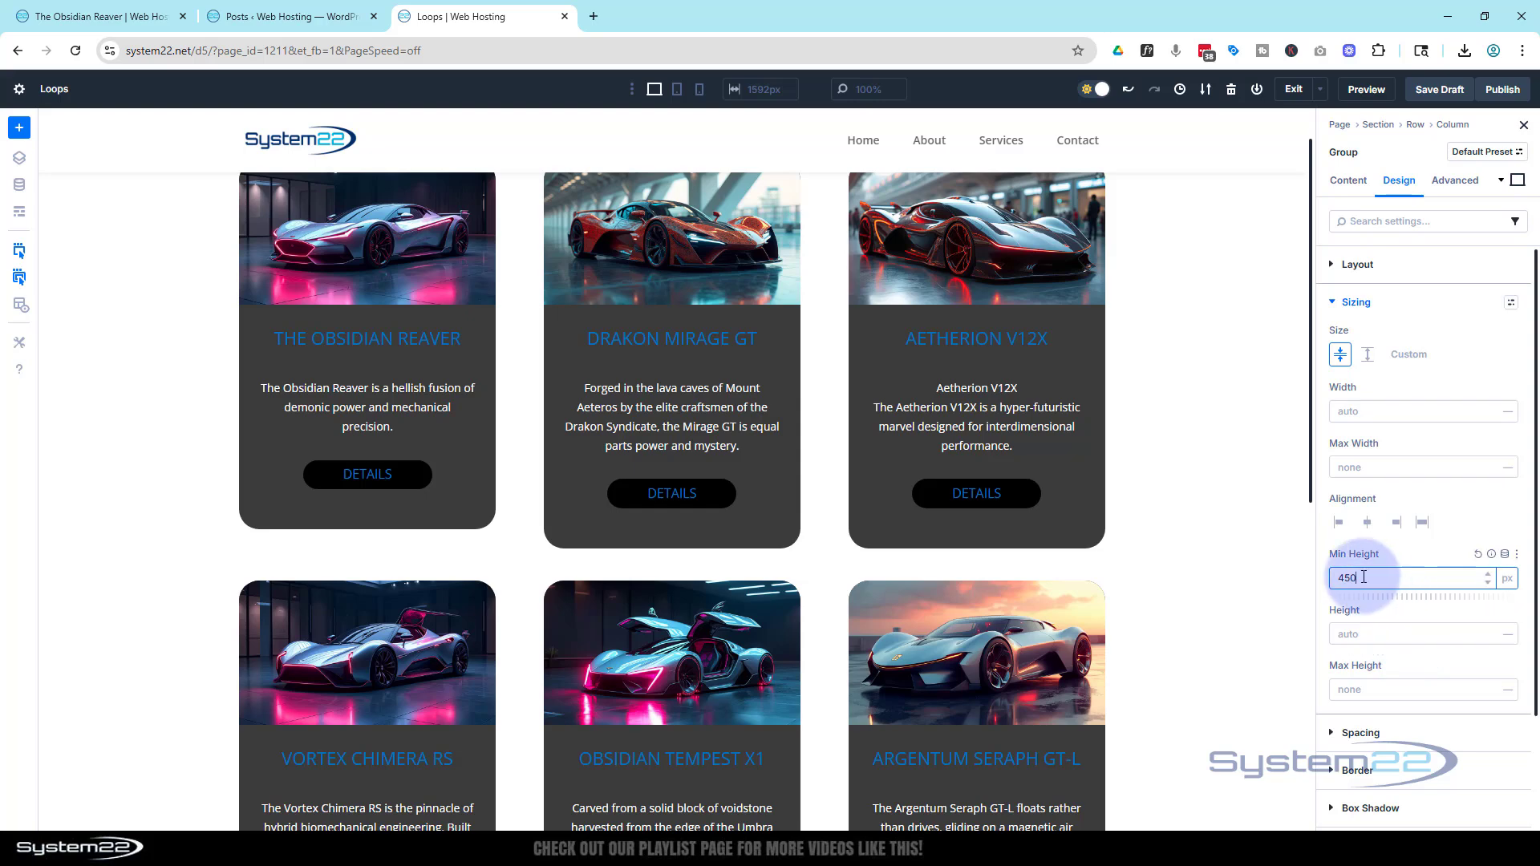
pyautogui.write('0')
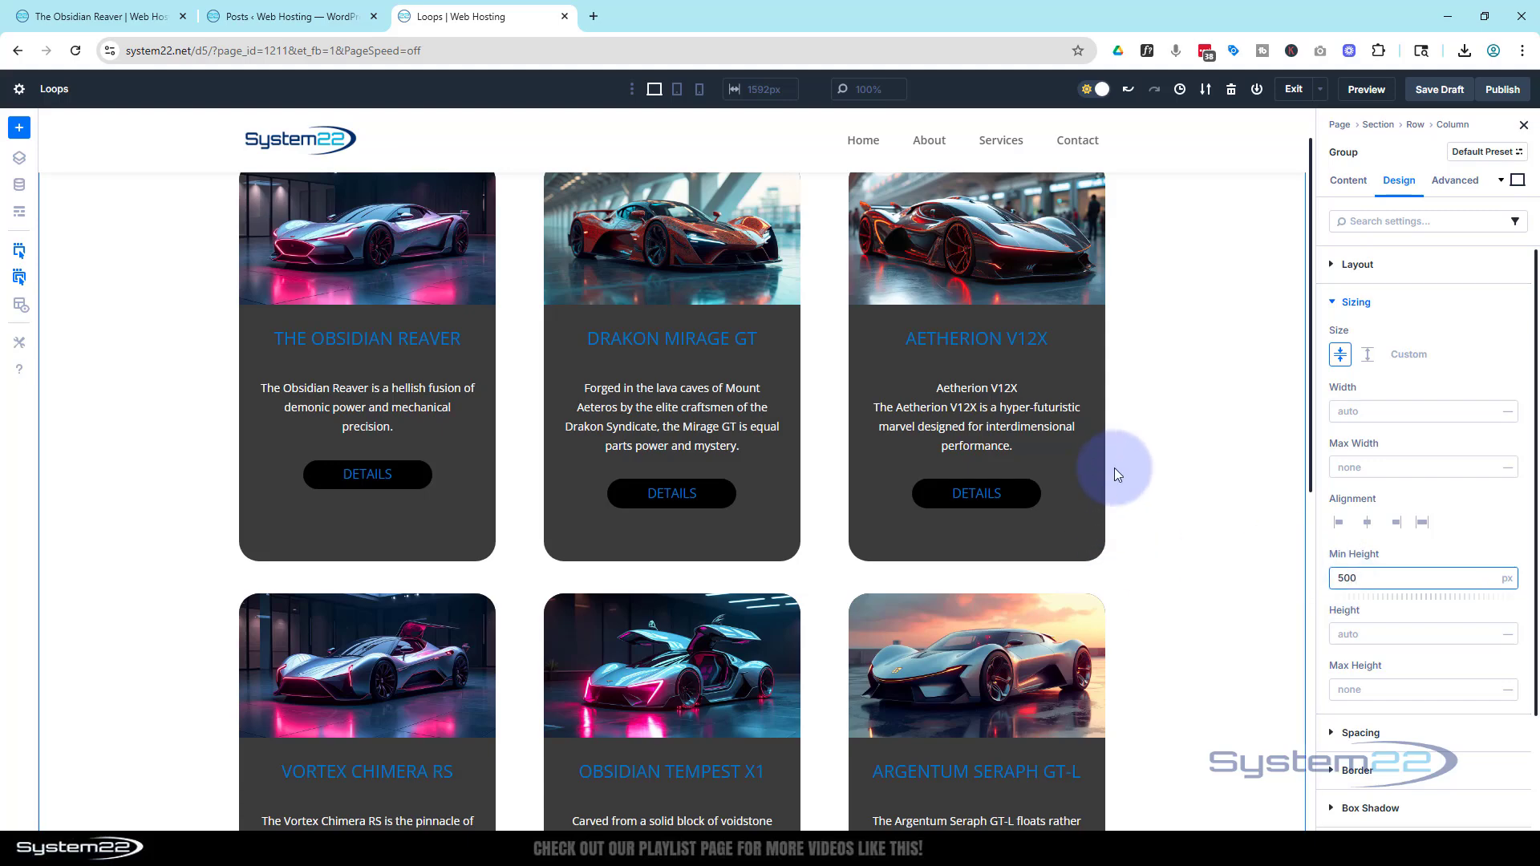
pyautogui.scroll(-4, 1095, 370)
pyautogui.scroll(-3, 1099, 365)
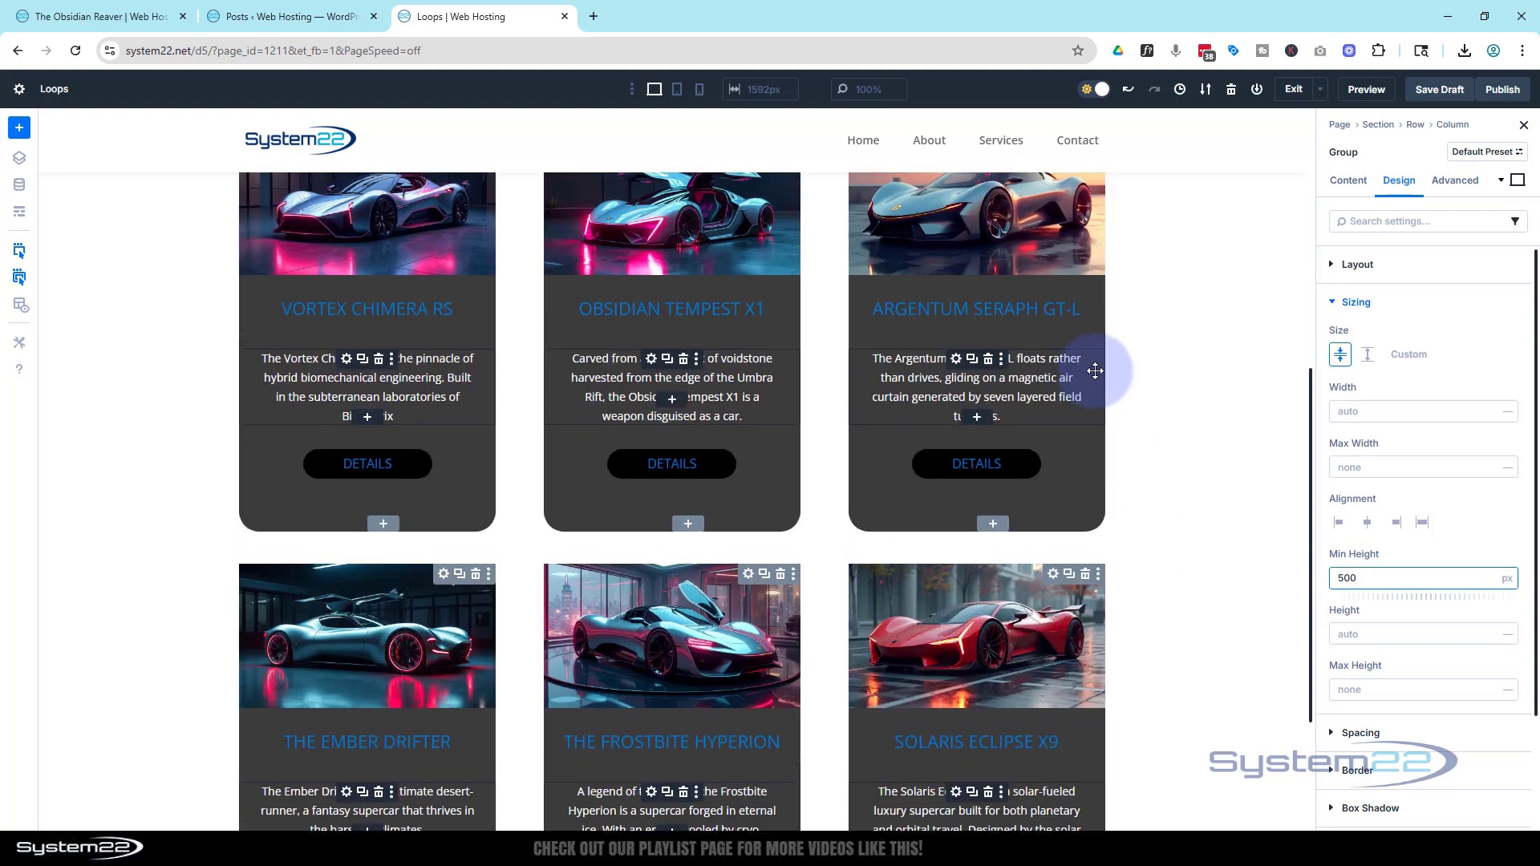
pyautogui.scroll(5, 899, 360)
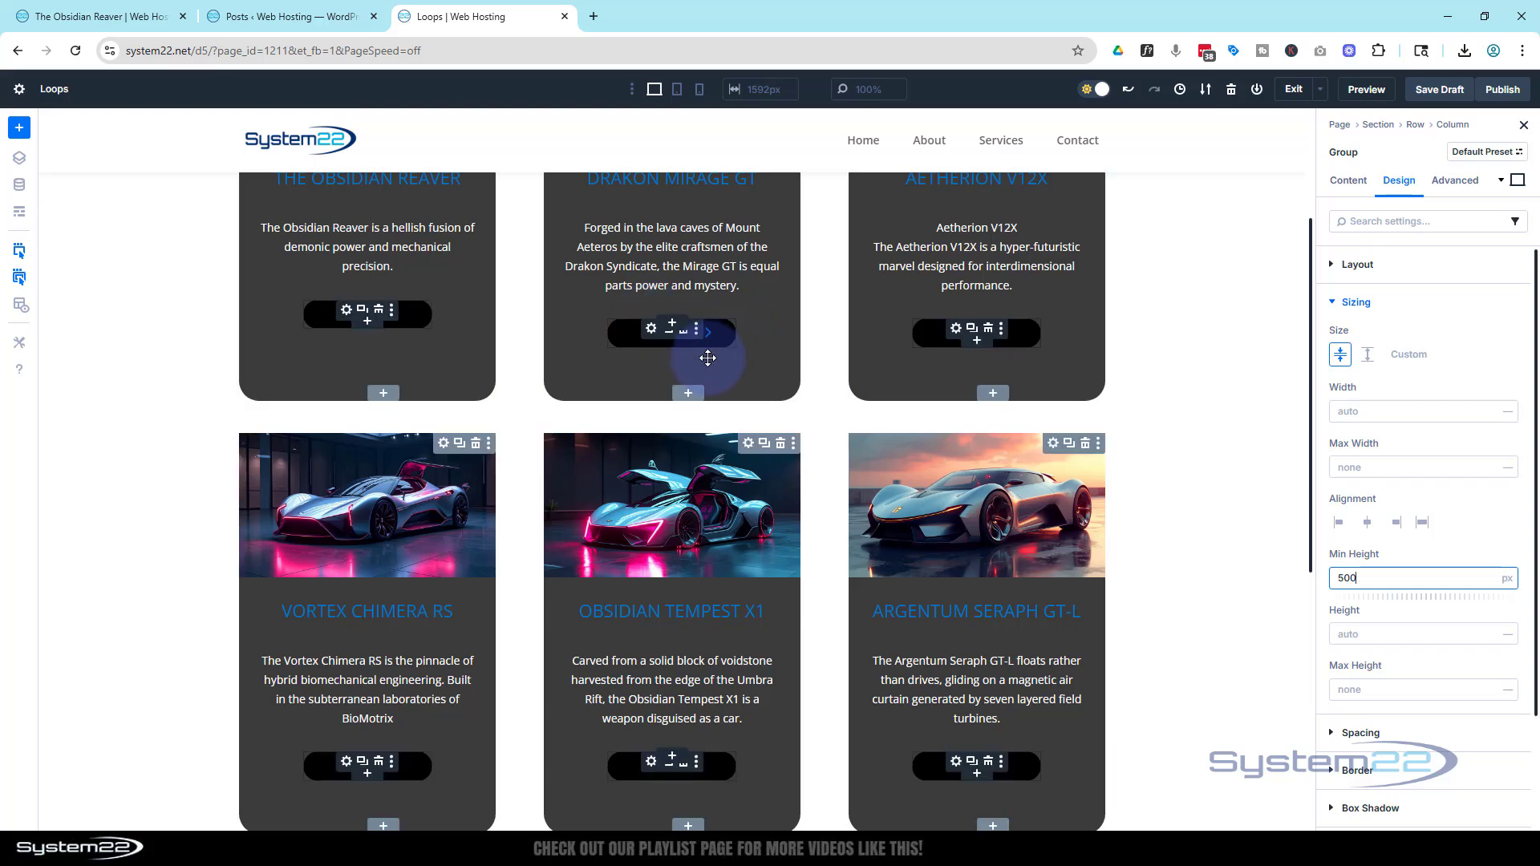
pyautogui.scroll(2, 707, 355)
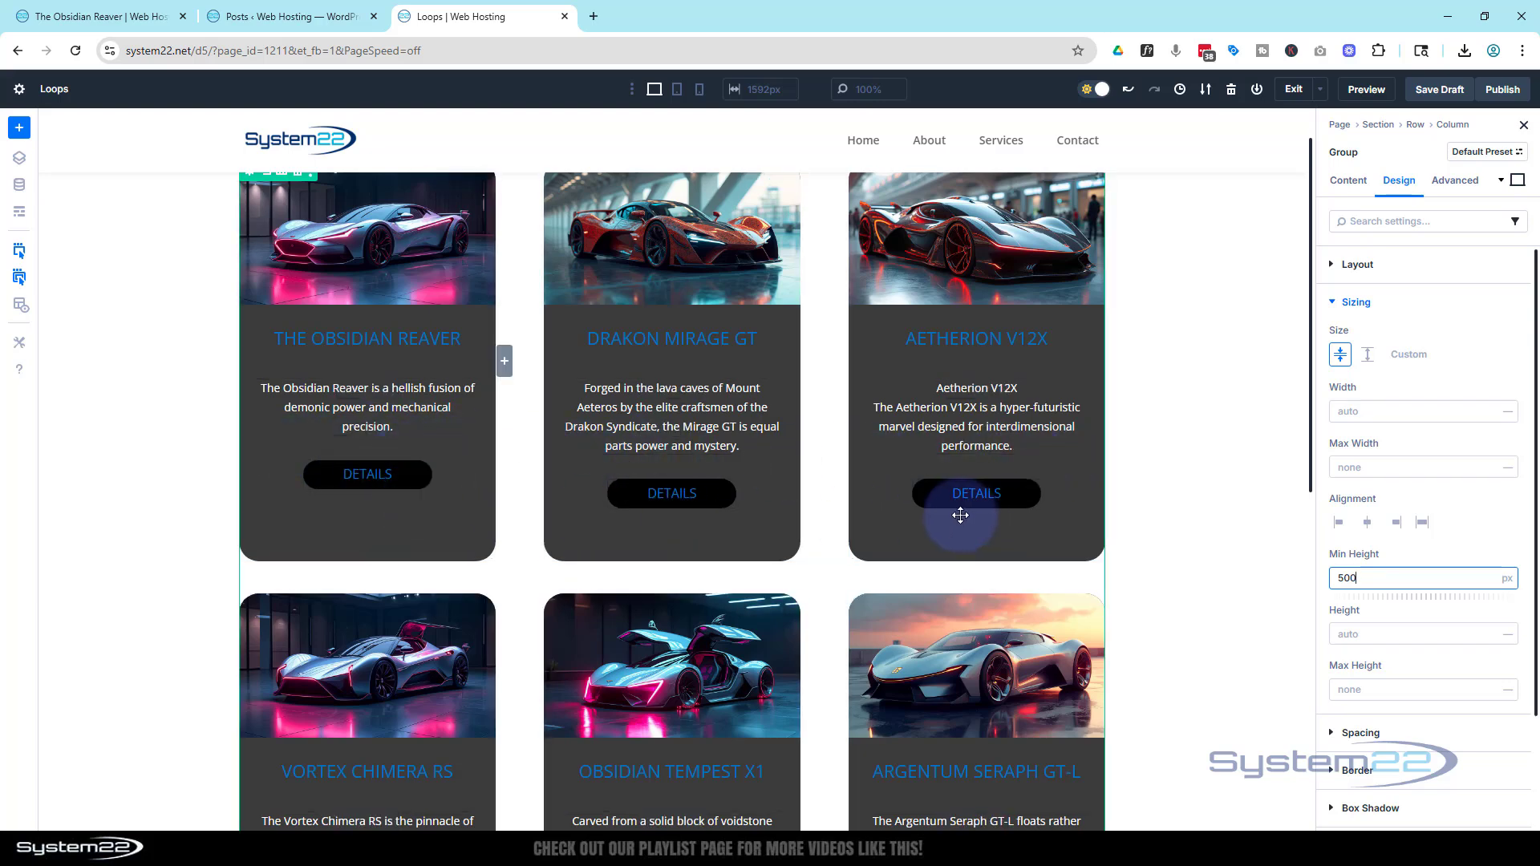
pyautogui.scroll(1, 1123, 502)
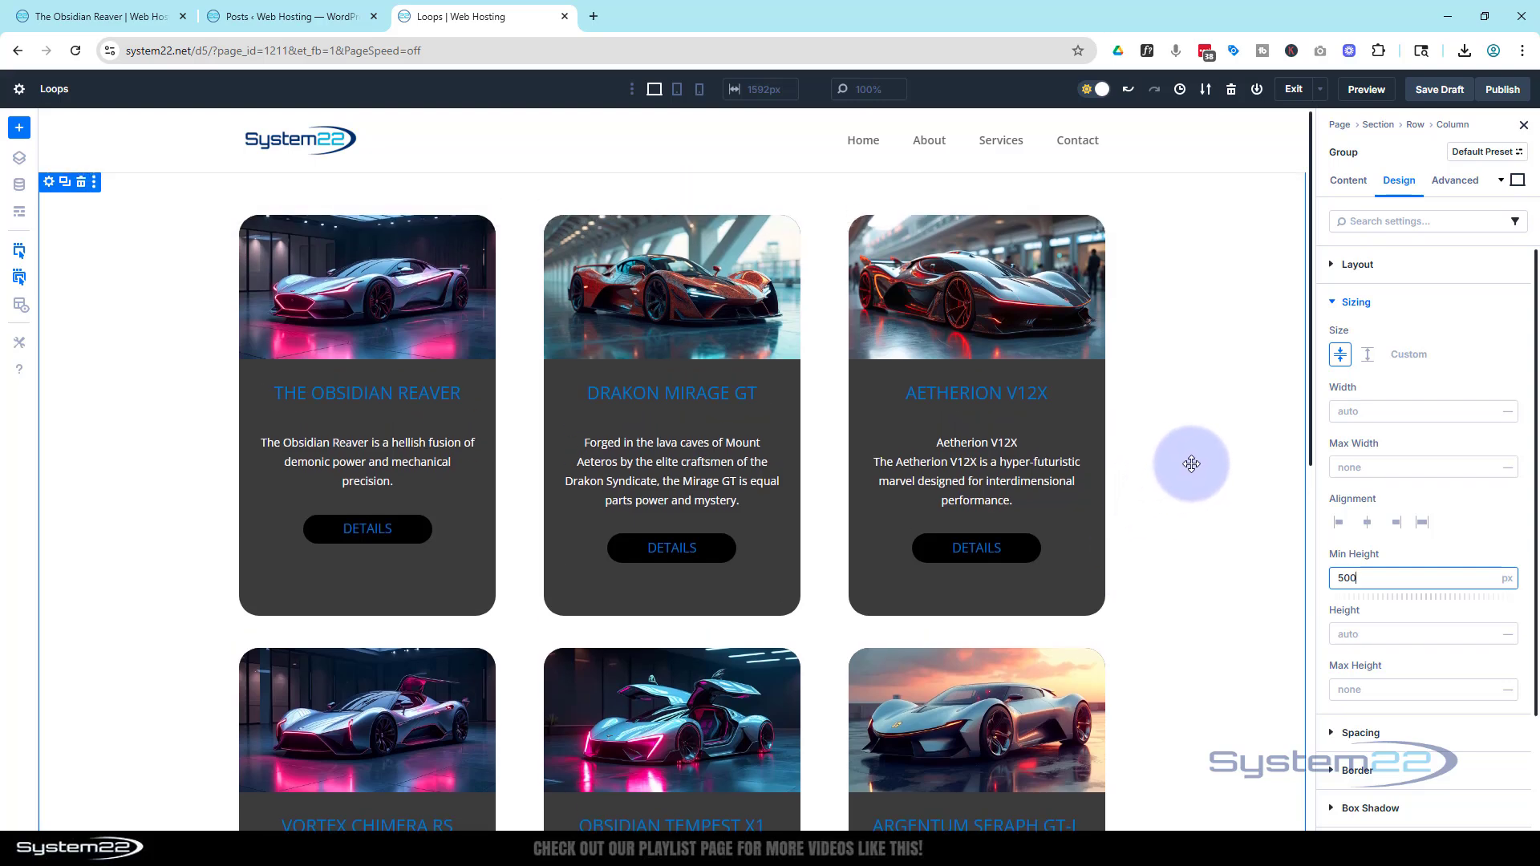
# - Set the looped column's column class to 1/2 for the tablet view
pyautogui.click(678, 90)
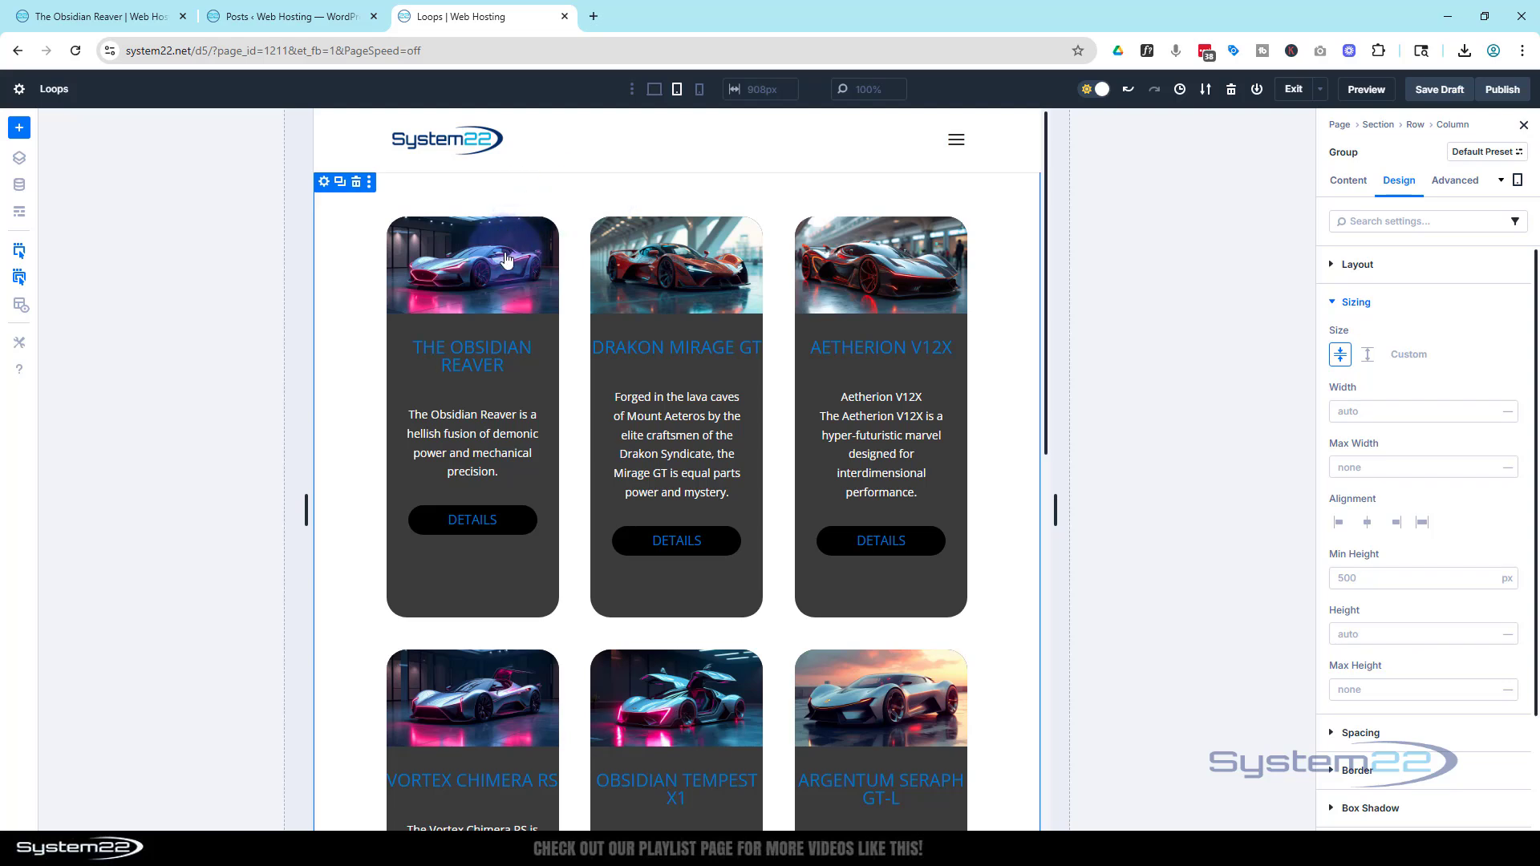
pyautogui.click(396, 226)
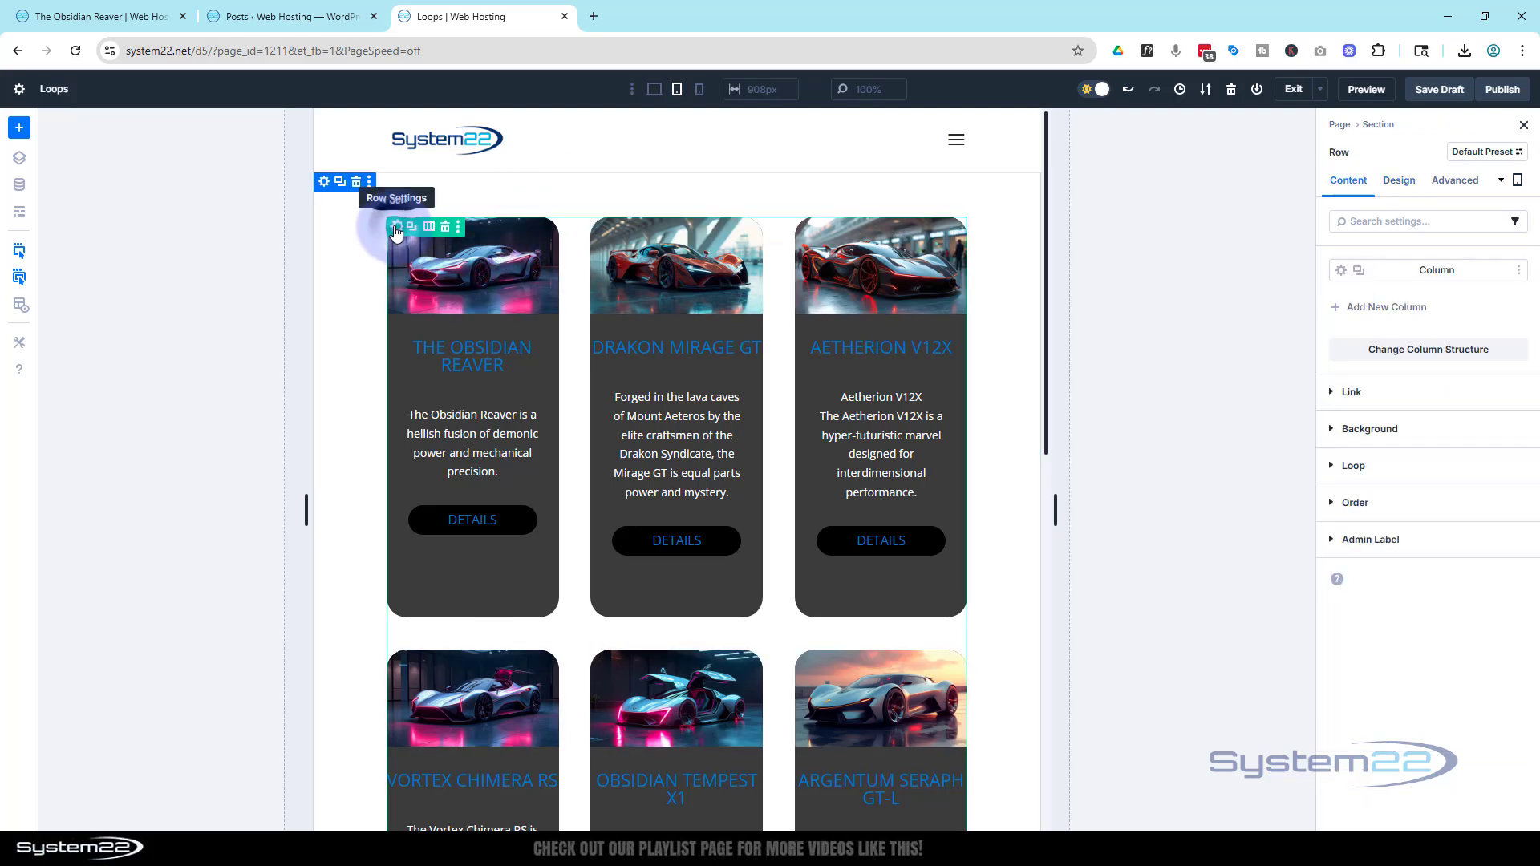
pyautogui.click(1350, 269)
pyautogui.click(1345, 268)
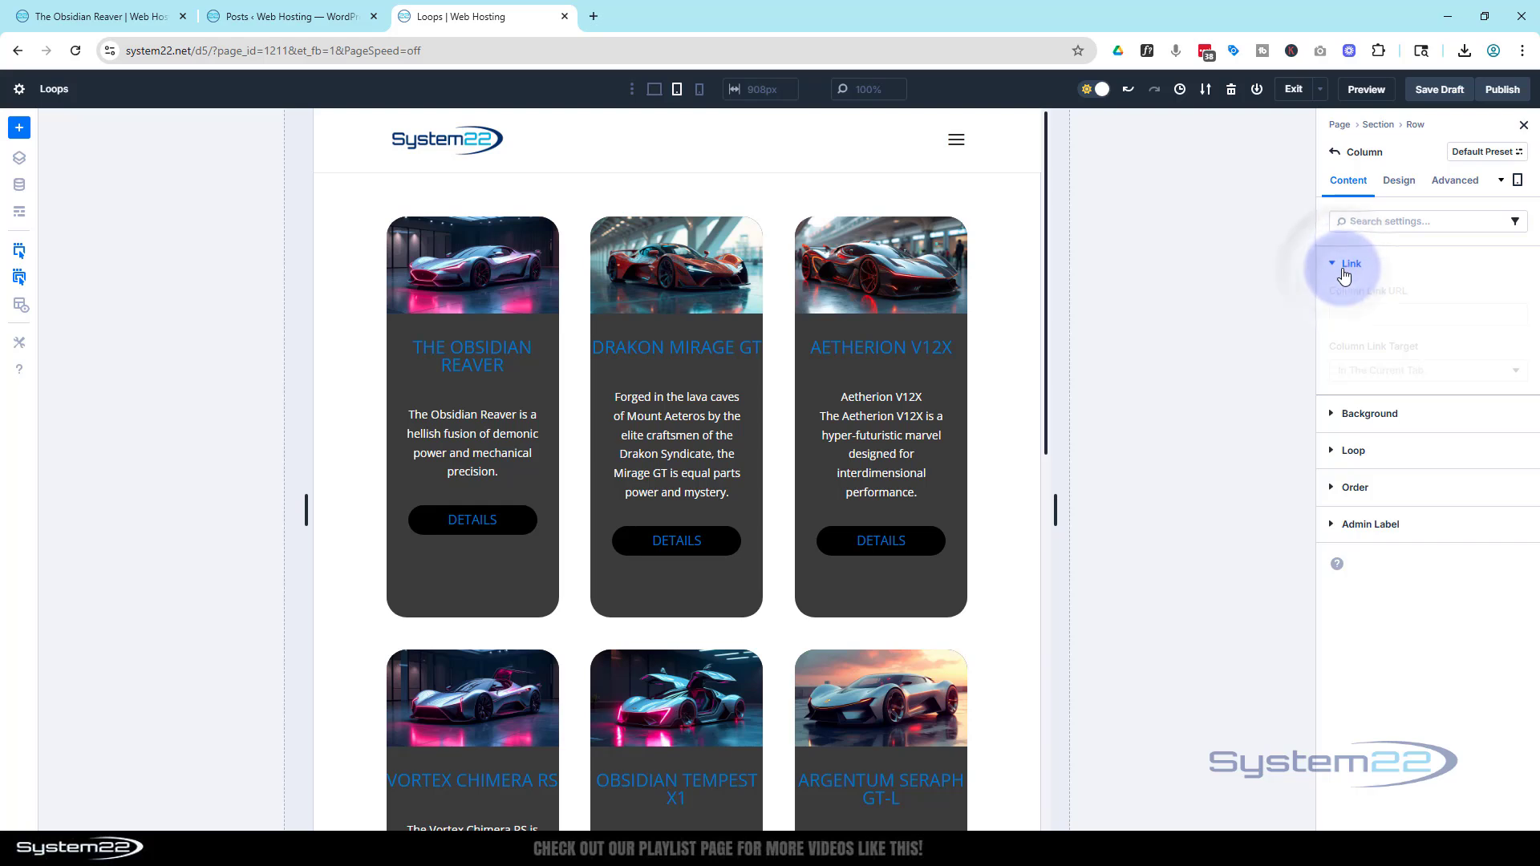
pyautogui.click(1400, 182)
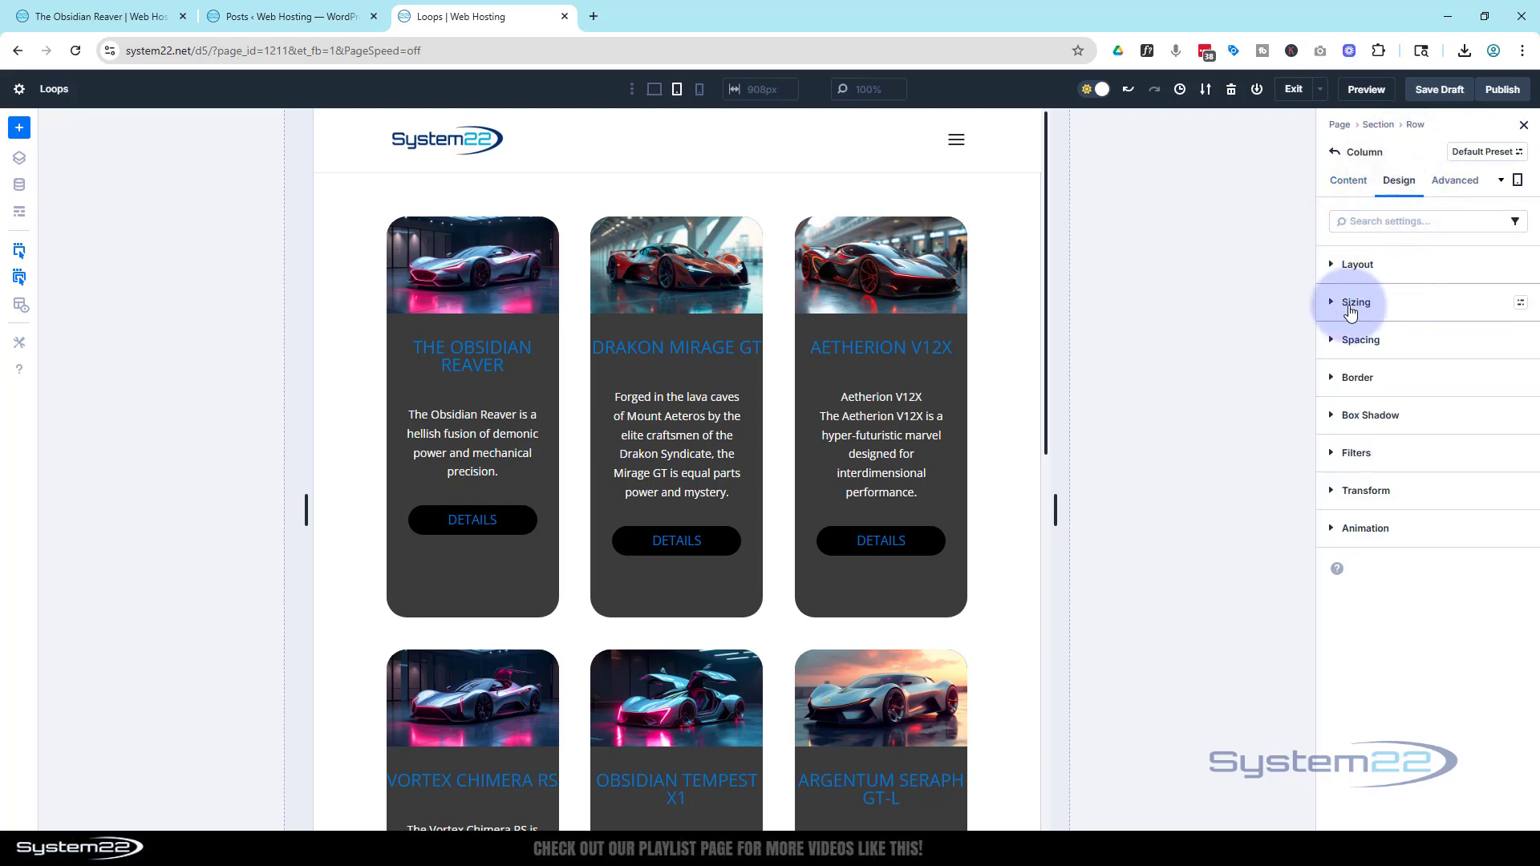
pyautogui.click(1335, 305)
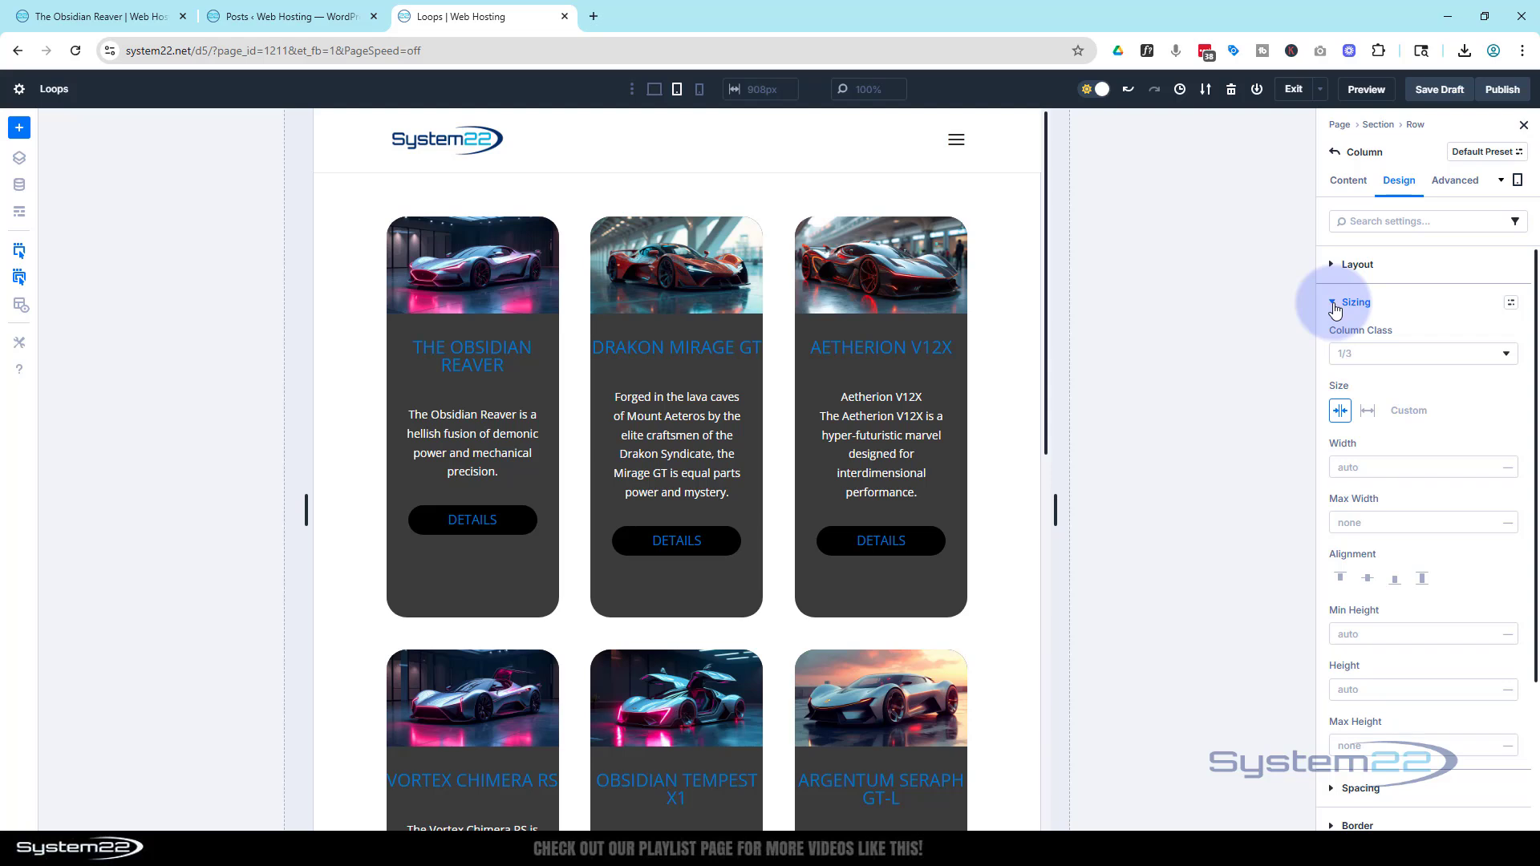
pyautogui.click(1383, 365)
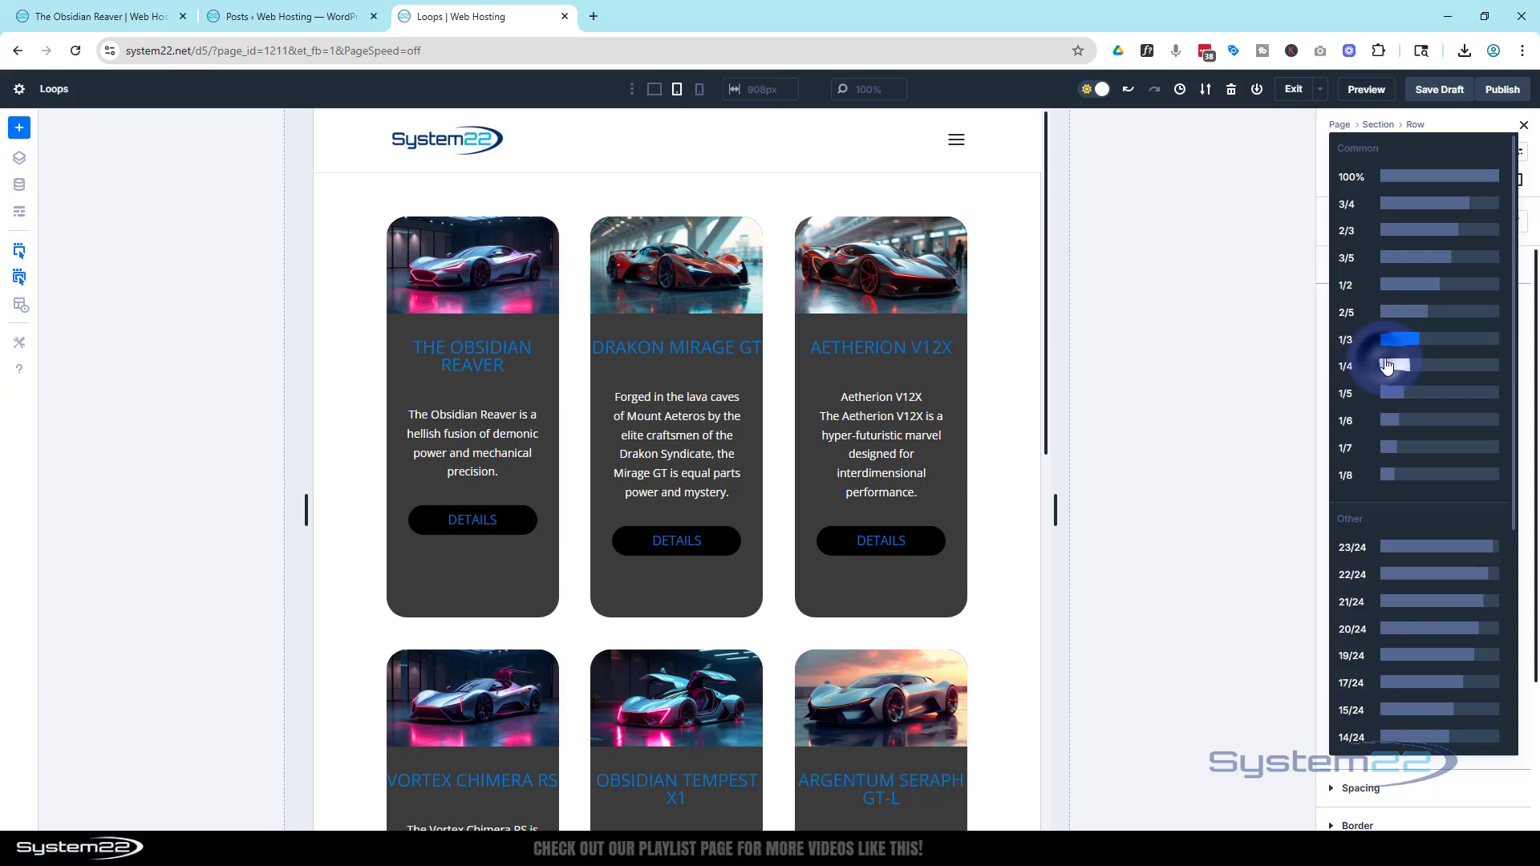
pyautogui.click(1417, 289)
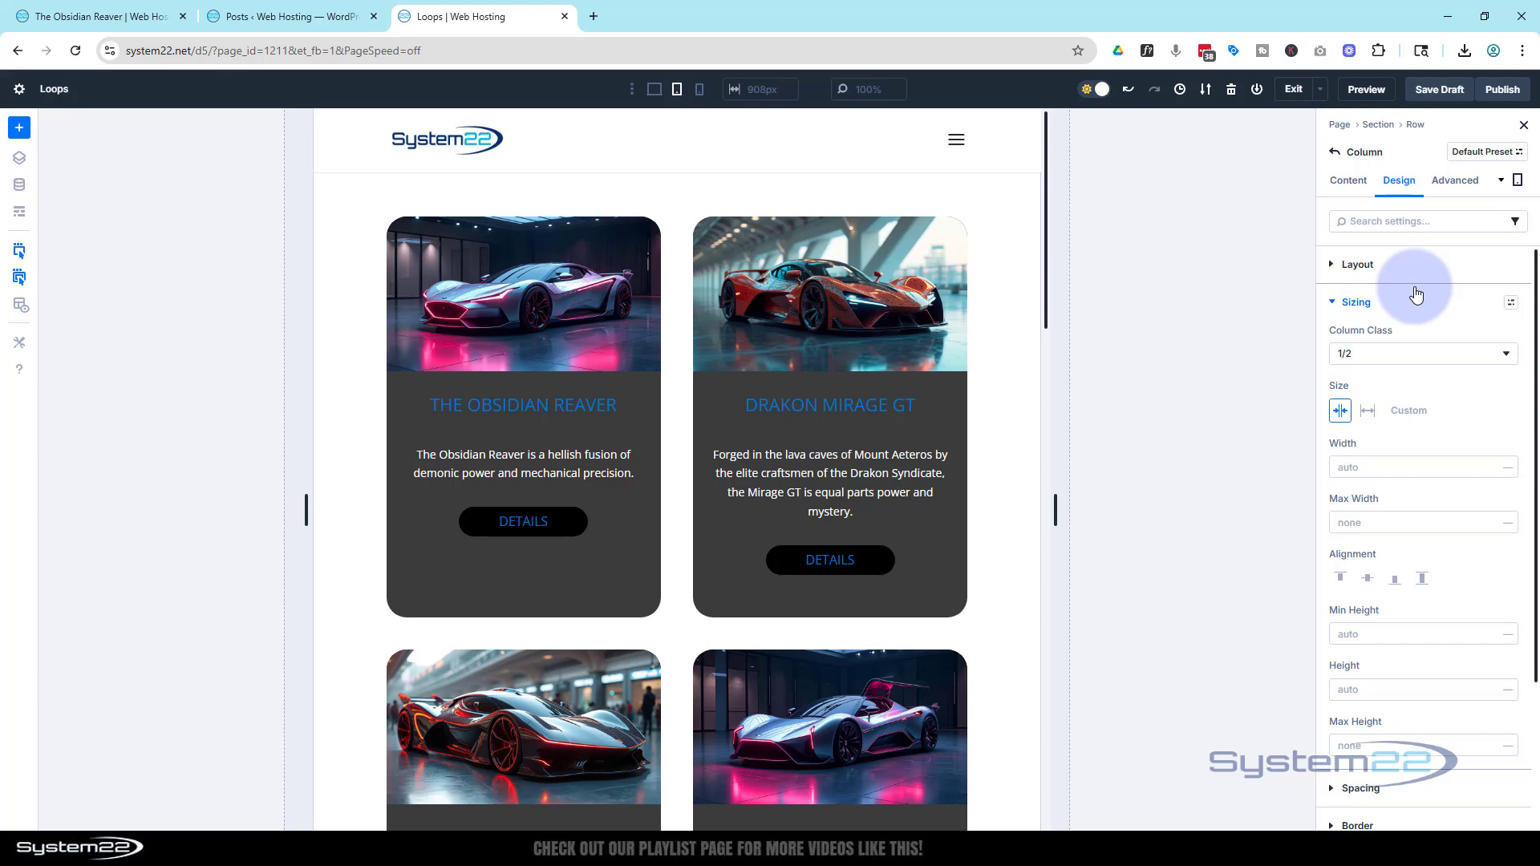
# - Check the card layout in the phone and tablet views and look over the tablet column class options
pyautogui.click(700, 90)
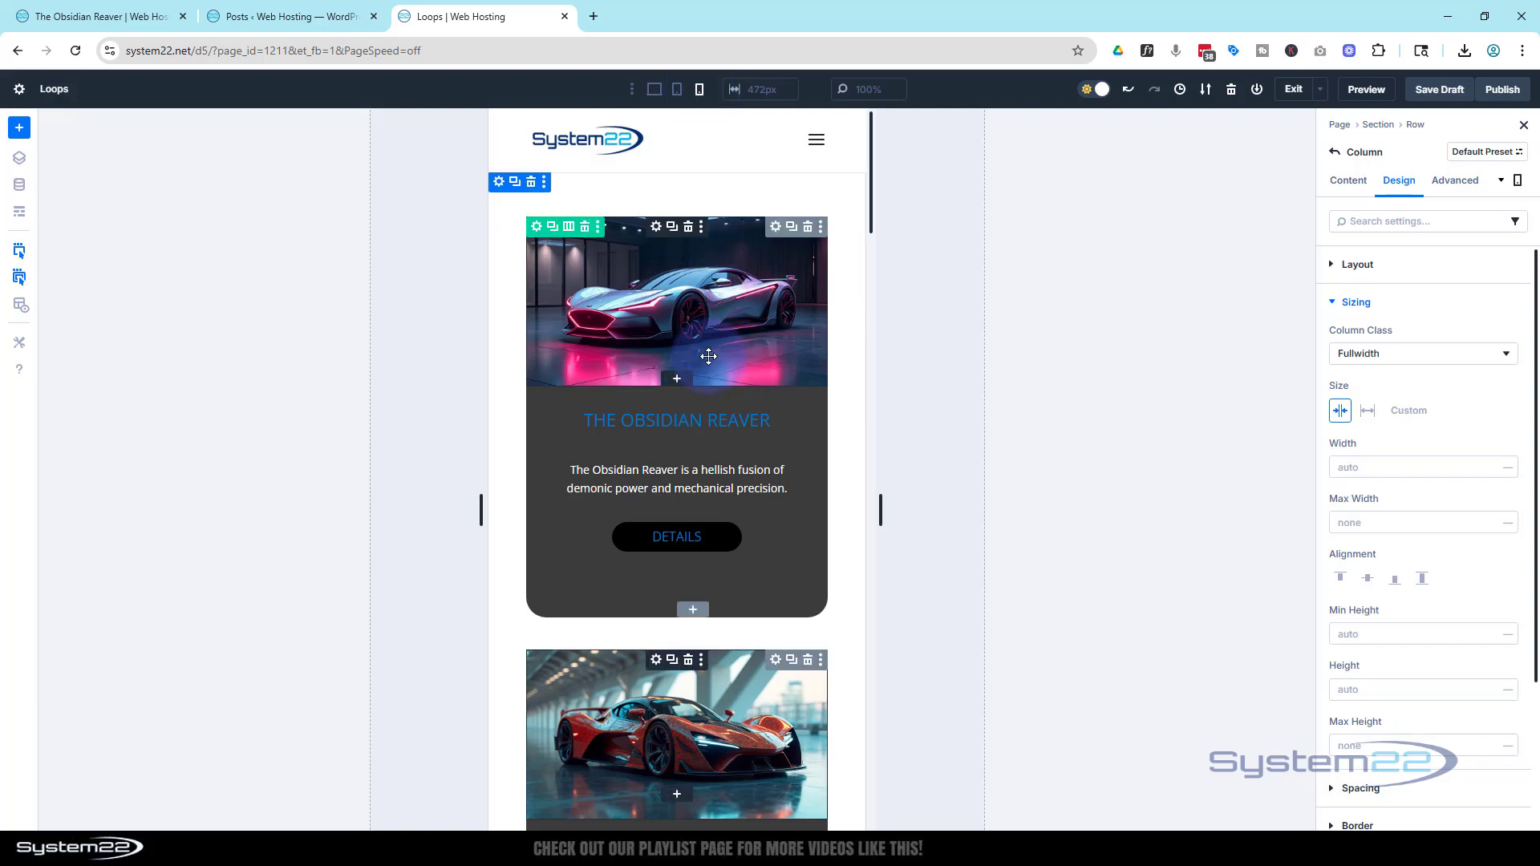
pyautogui.scroll(-10, 708, 356)
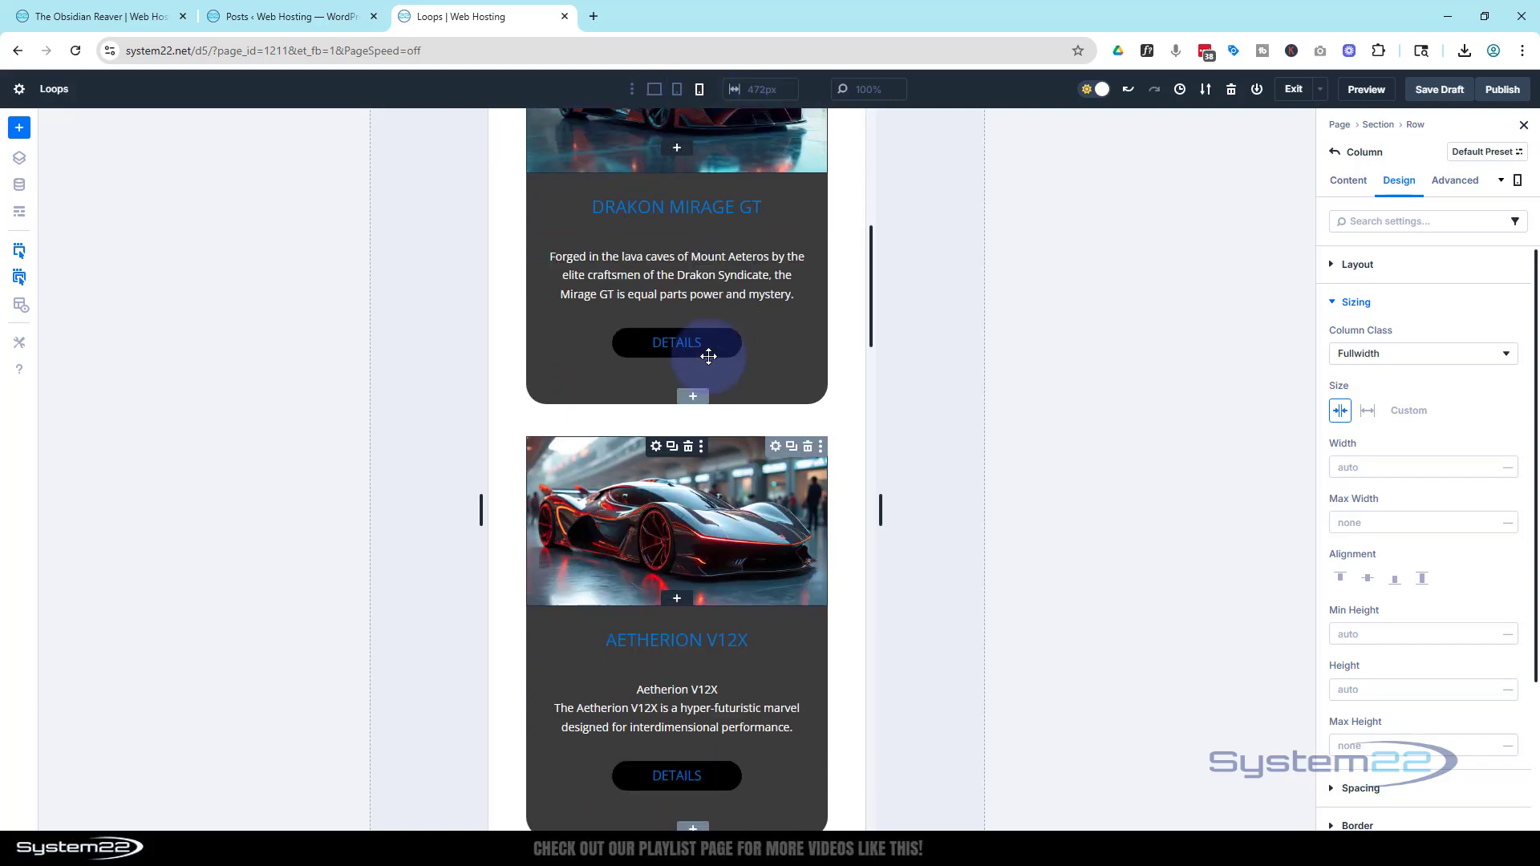
pyautogui.scroll(13, 690, 345)
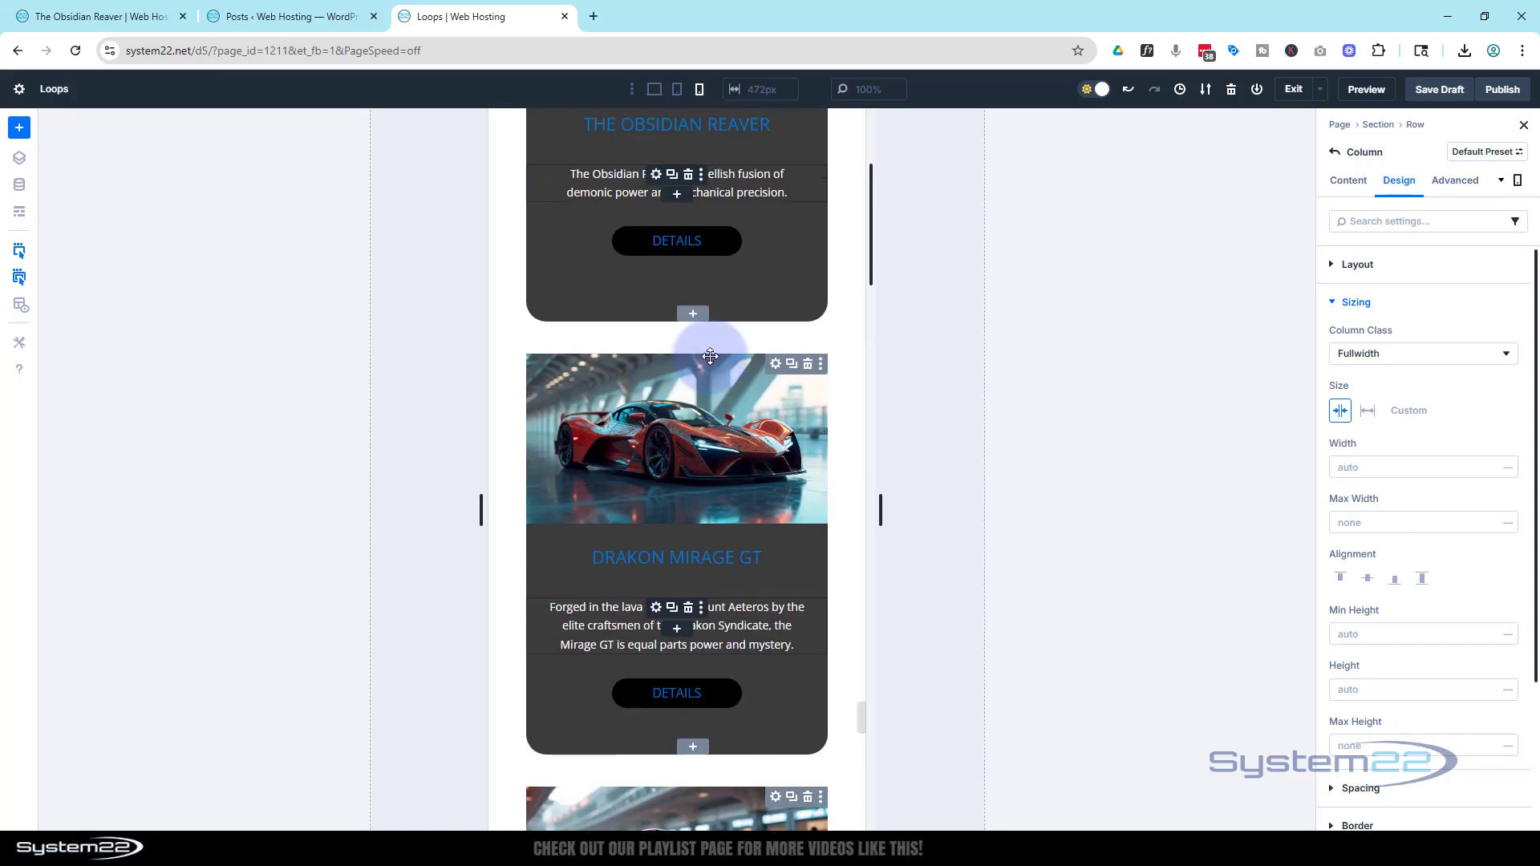
pyautogui.click(677, 89)
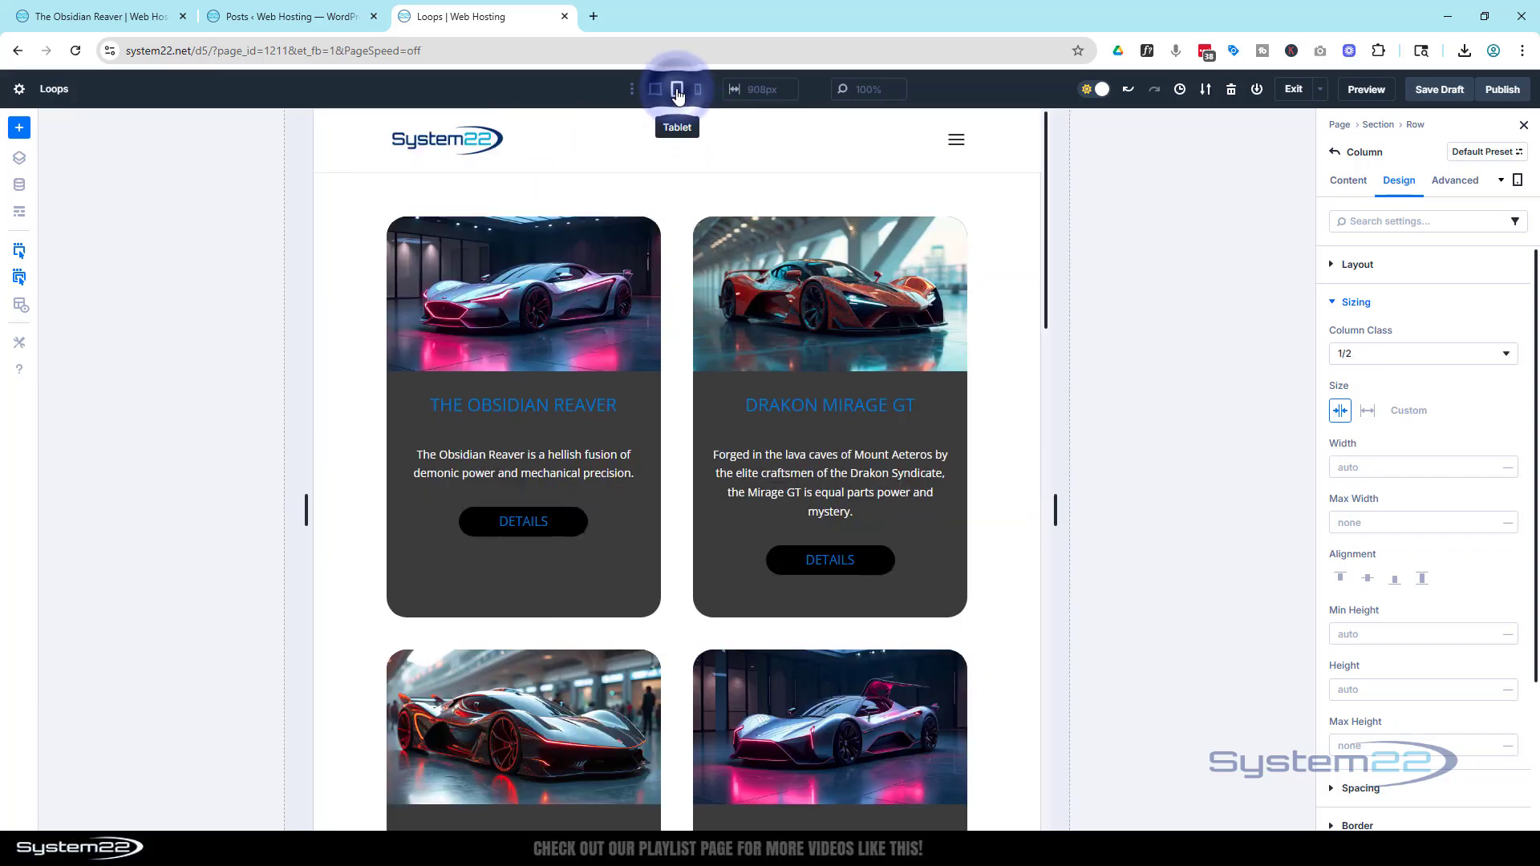
pyautogui.scroll(-3, 704, 335)
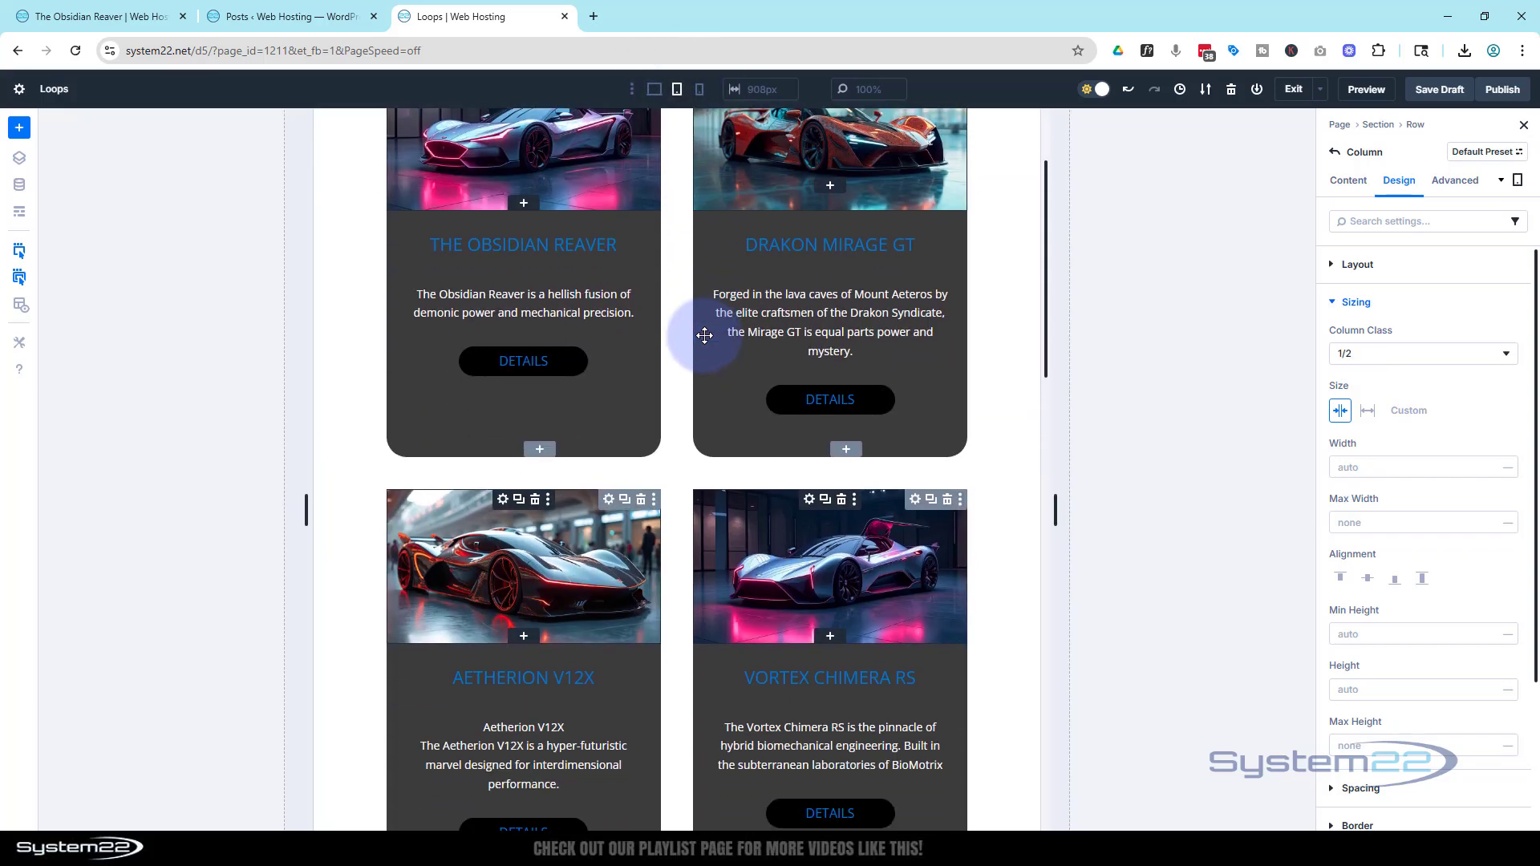
pyautogui.click(1391, 356)
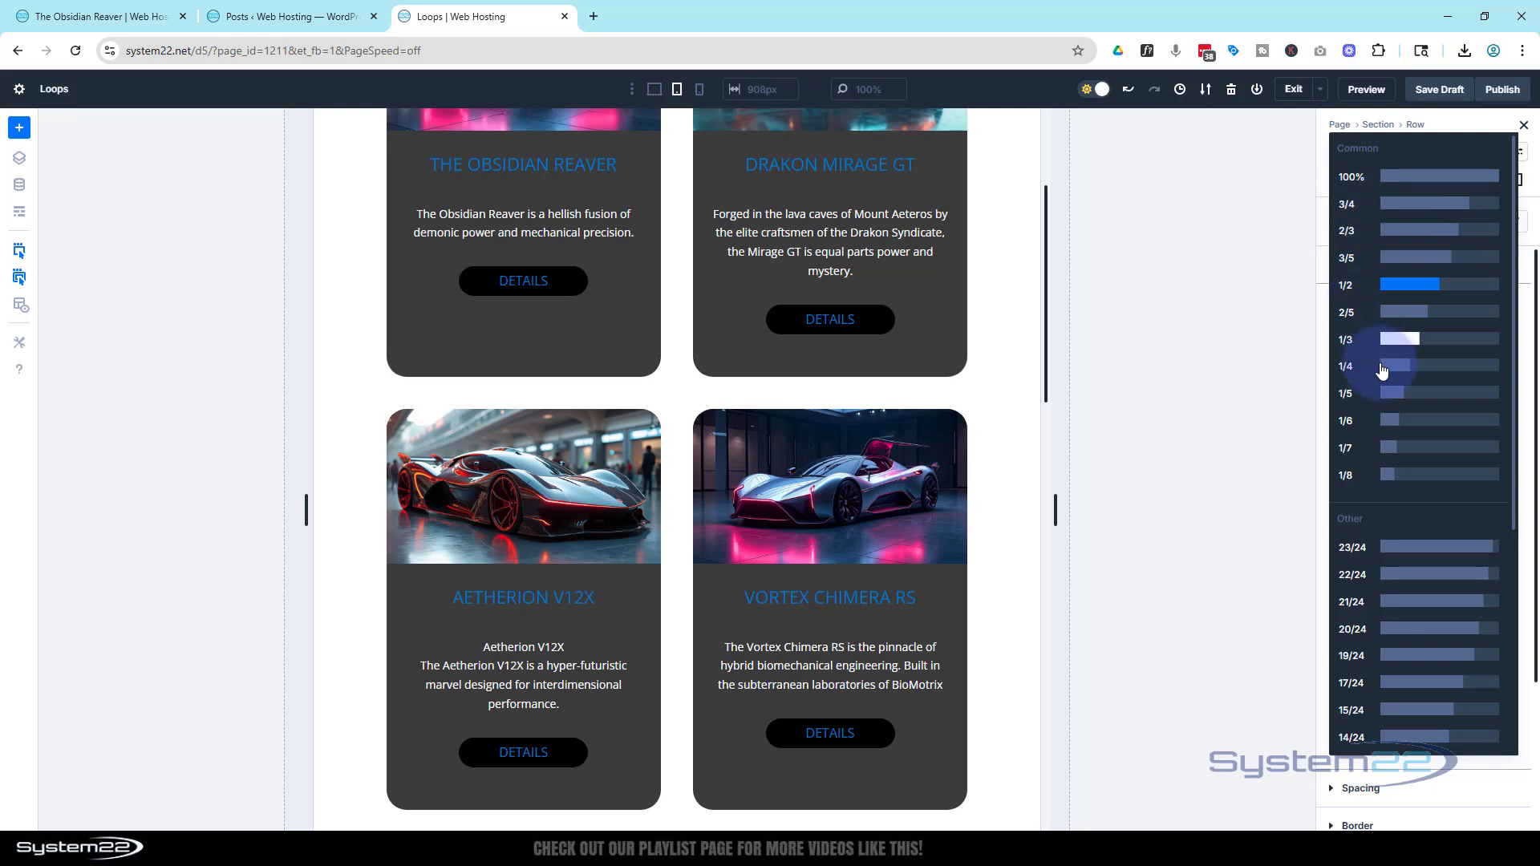
pyautogui.click(1256, 473)
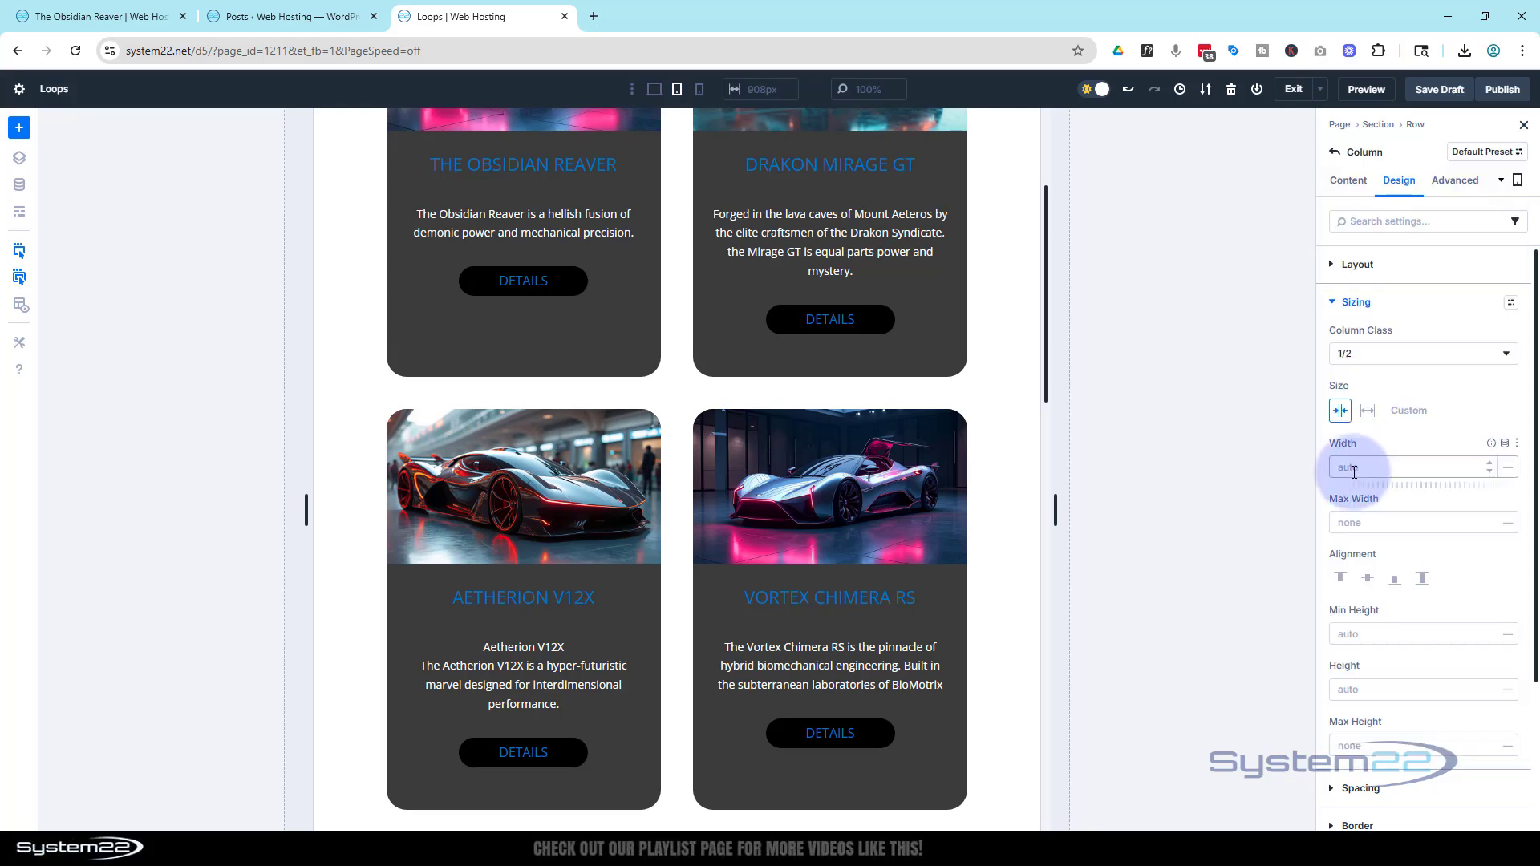
# - Save the page from the desktop view and open its preview
pyautogui.click(654, 92)
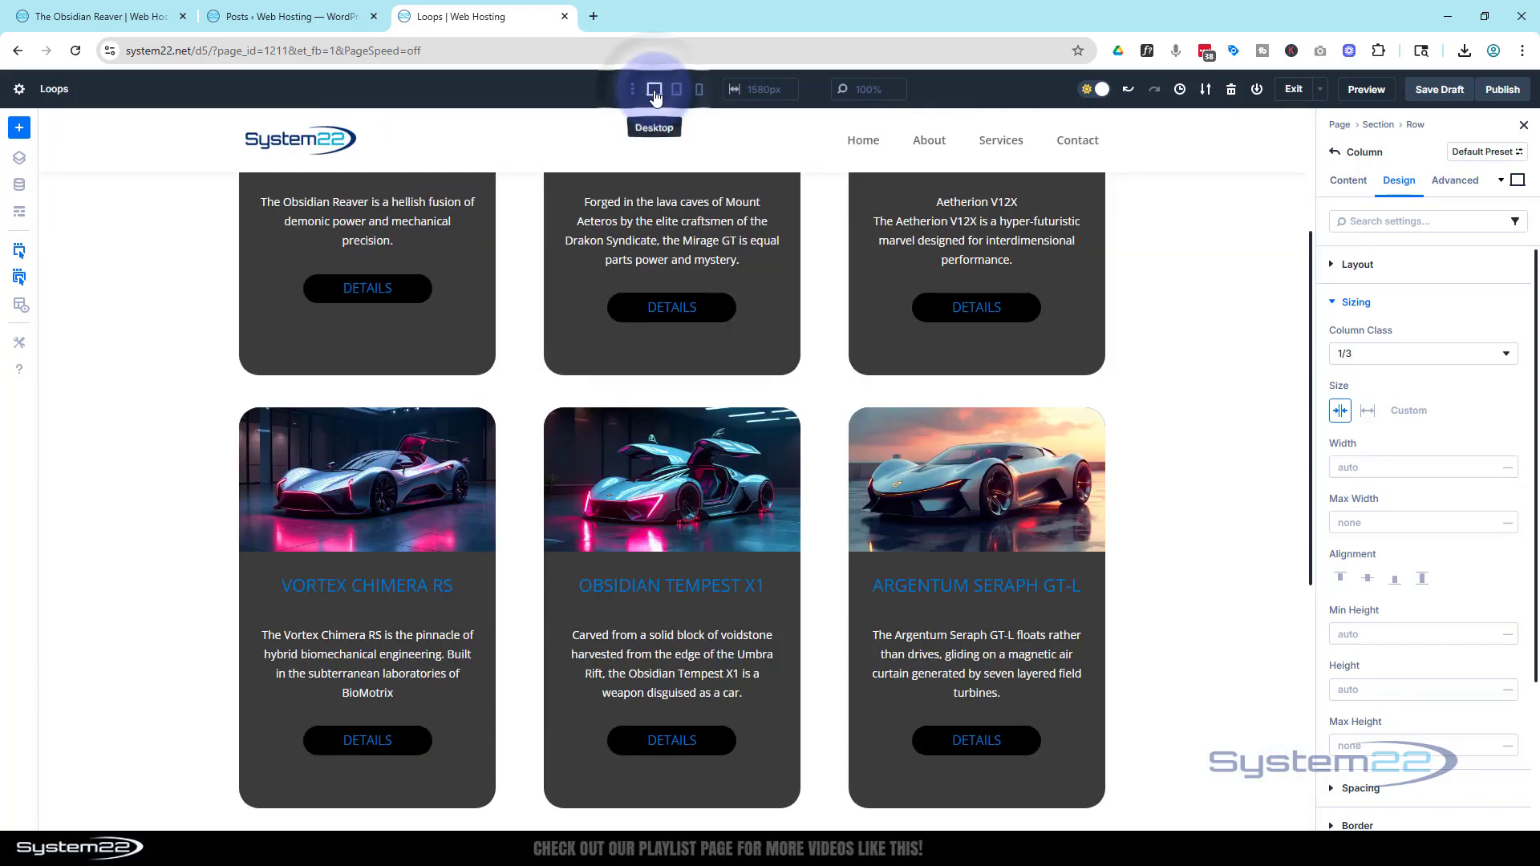
pyautogui.scroll(3, 1189, 562)
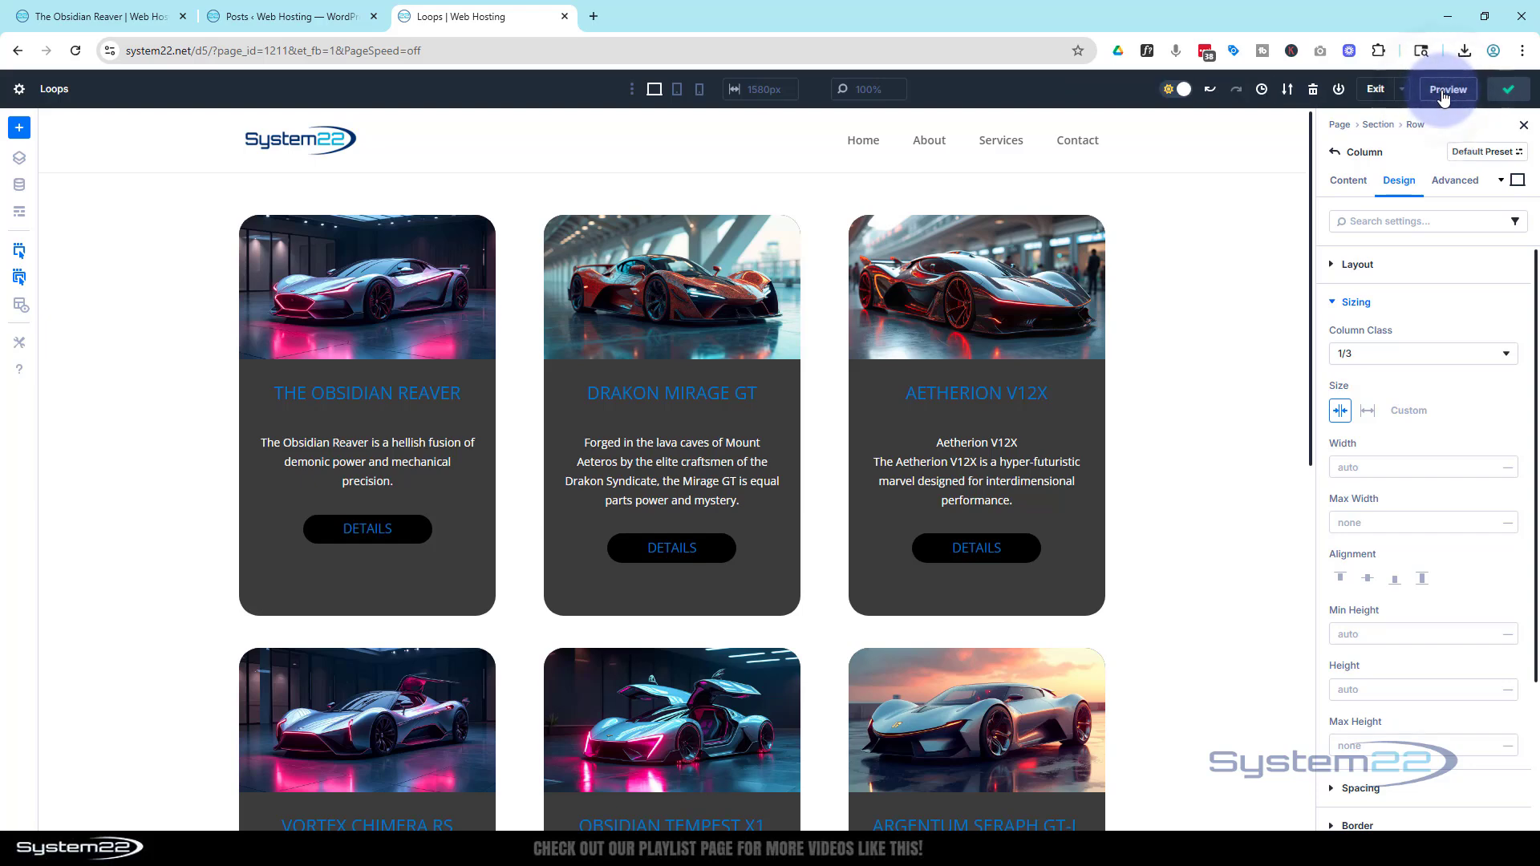
pyautogui.click(1366, 90)
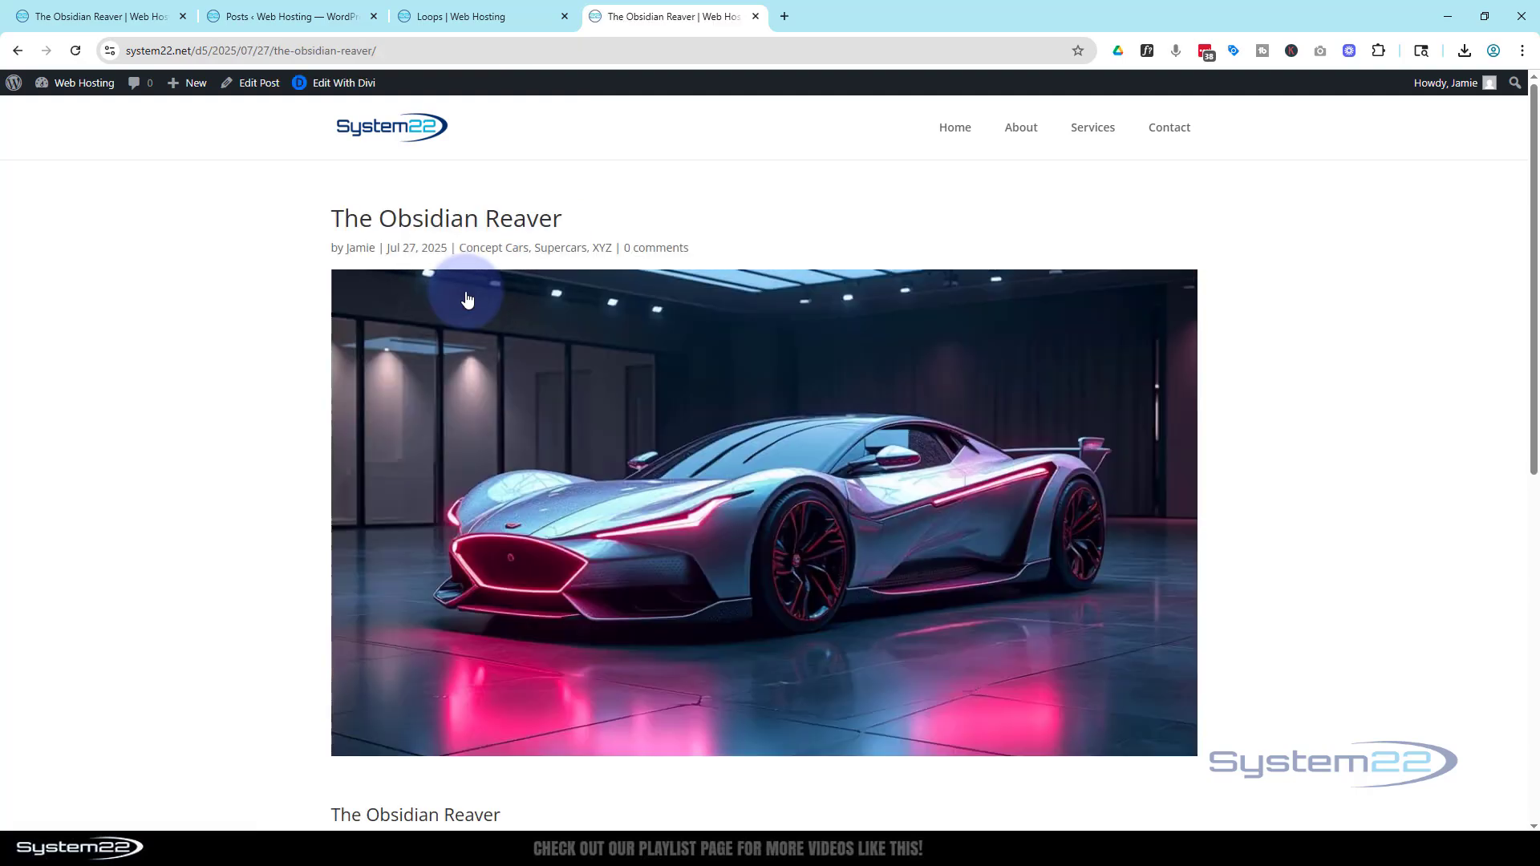
# - Look through The Obsidian Reaver post opened from its card, and return to the Loops preview
pyautogui.scroll(-5, 484, 385)
pyautogui.scroll(5, 484, 385)
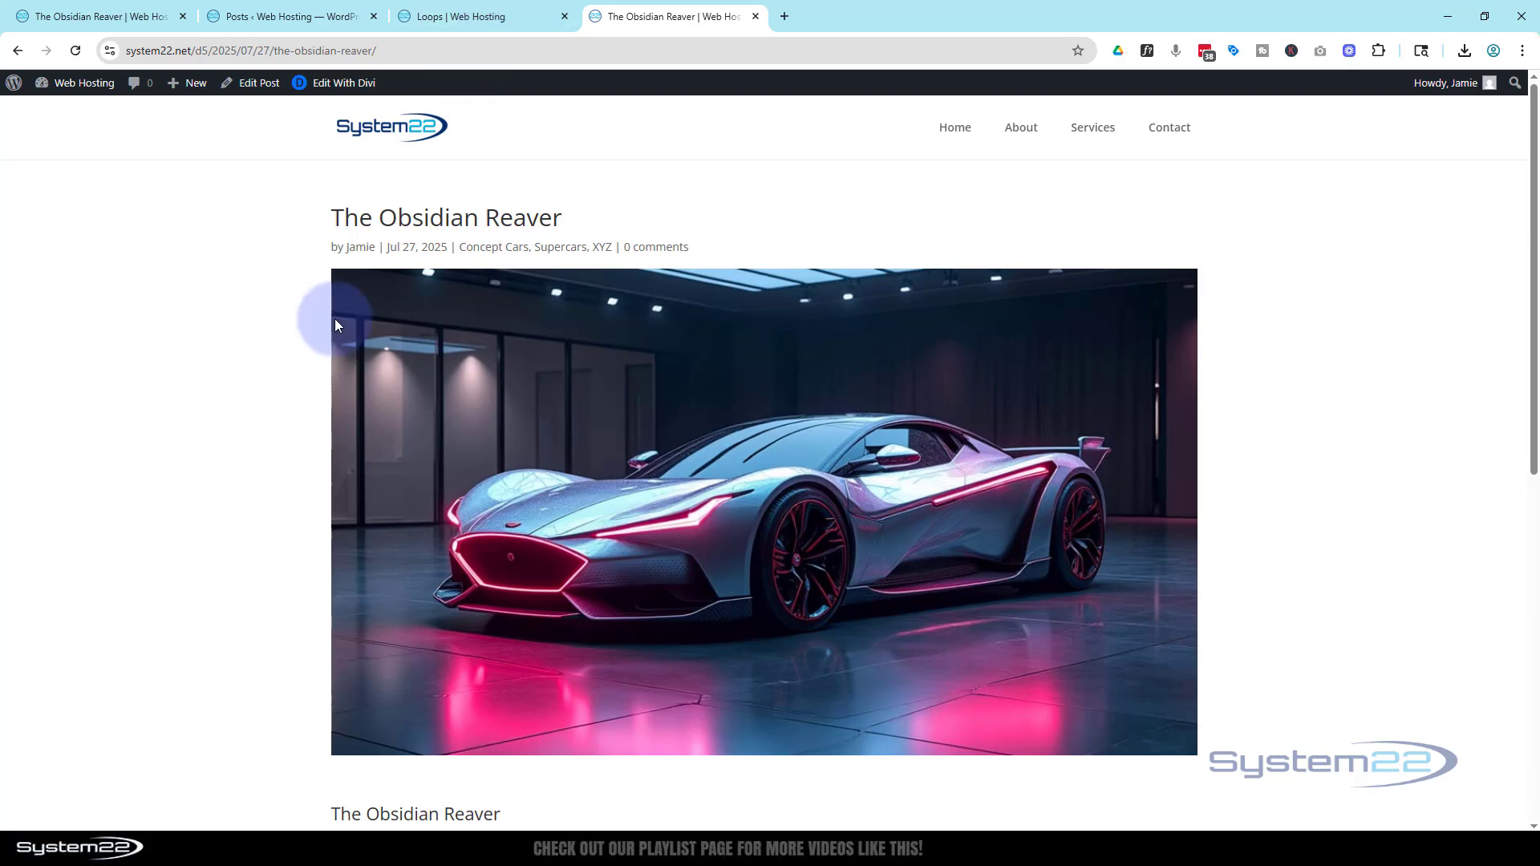
pyautogui.click(20, 52)
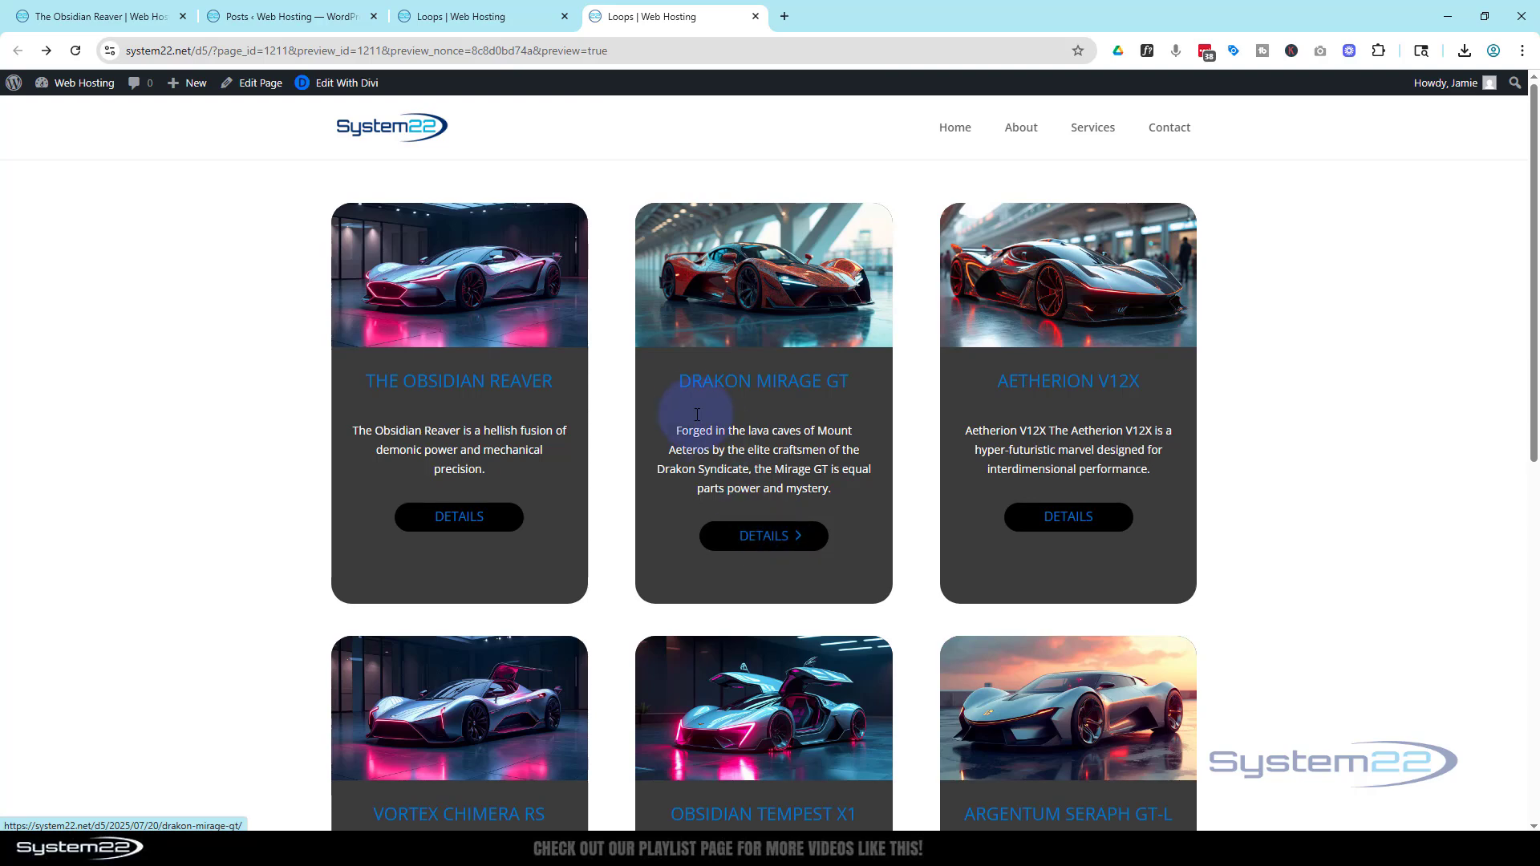
# - Test the Drakon Mirage GT card's details link and the Frostbite Hyperion and Solaris Eclipse X9 image links, returning to the Loops preview each time
pyautogui.click(771, 544)
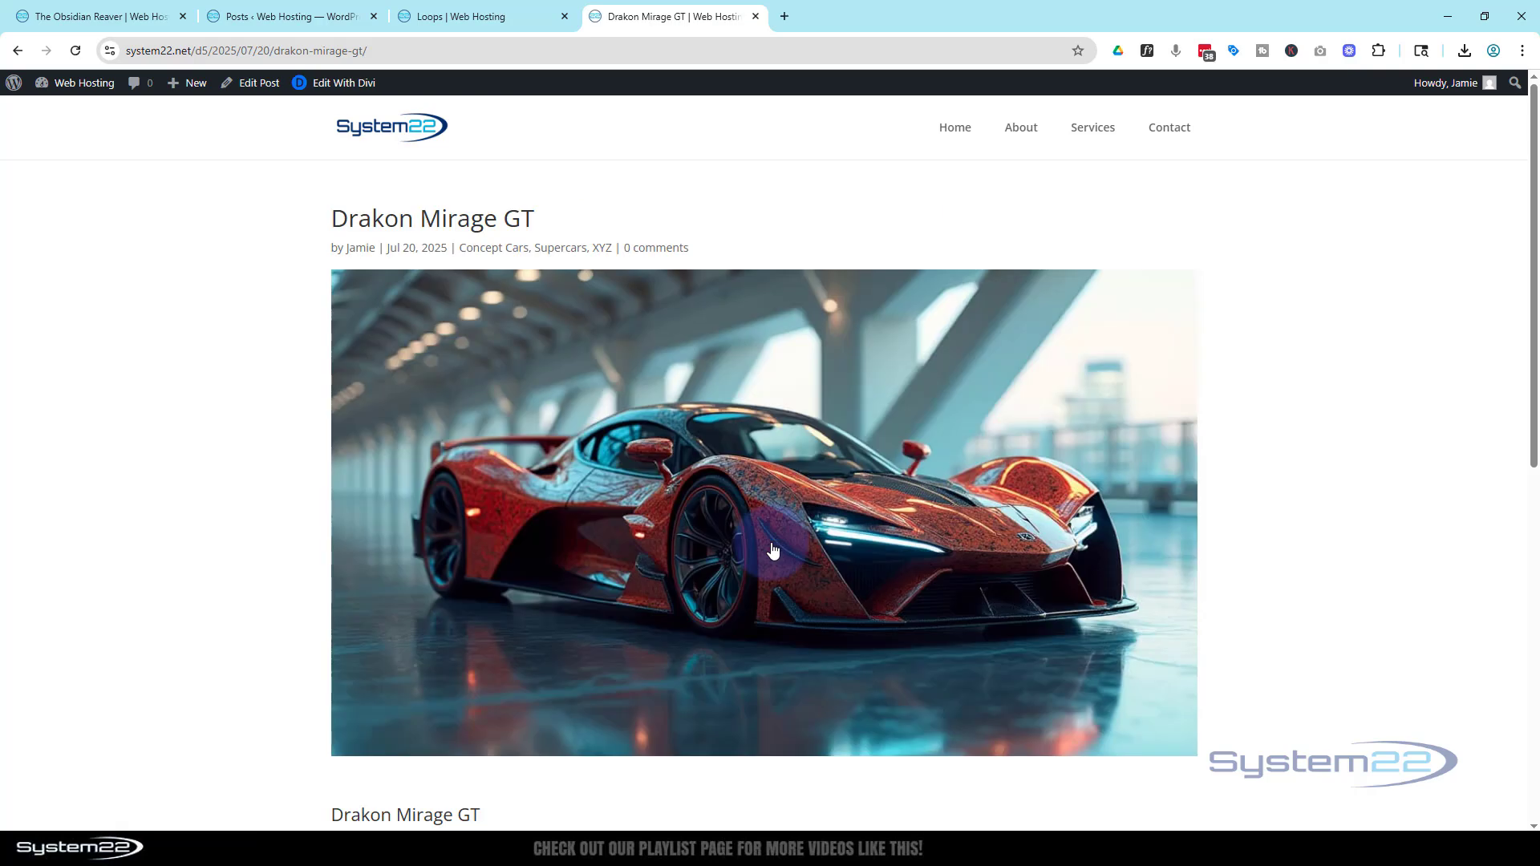
pyautogui.click(25, 55)
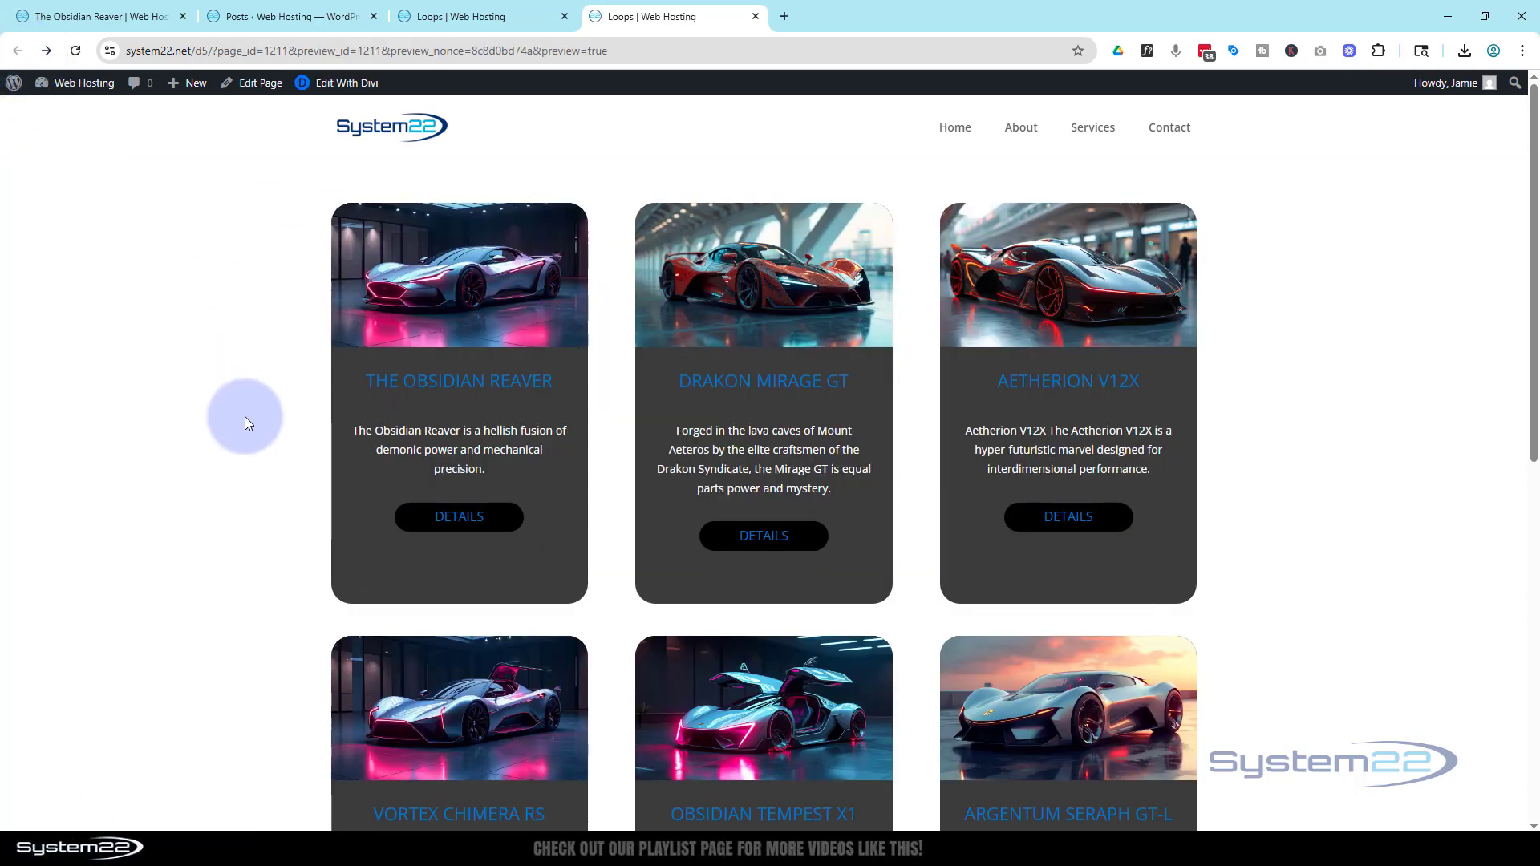
pyautogui.scroll(-4, 228, 441)
pyautogui.scroll(-5, 229, 448)
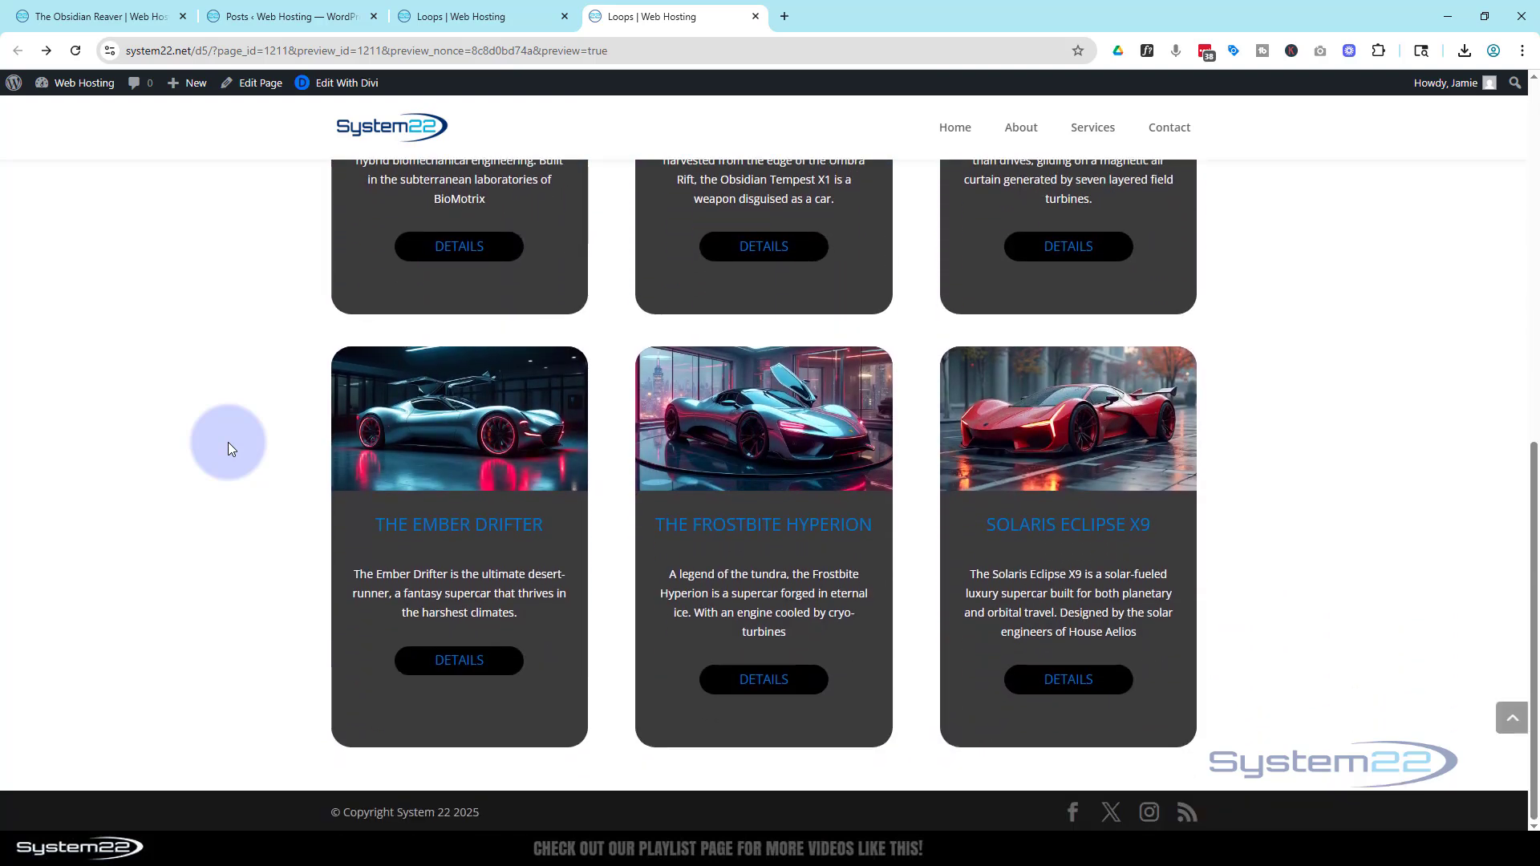
pyautogui.click(782, 455)
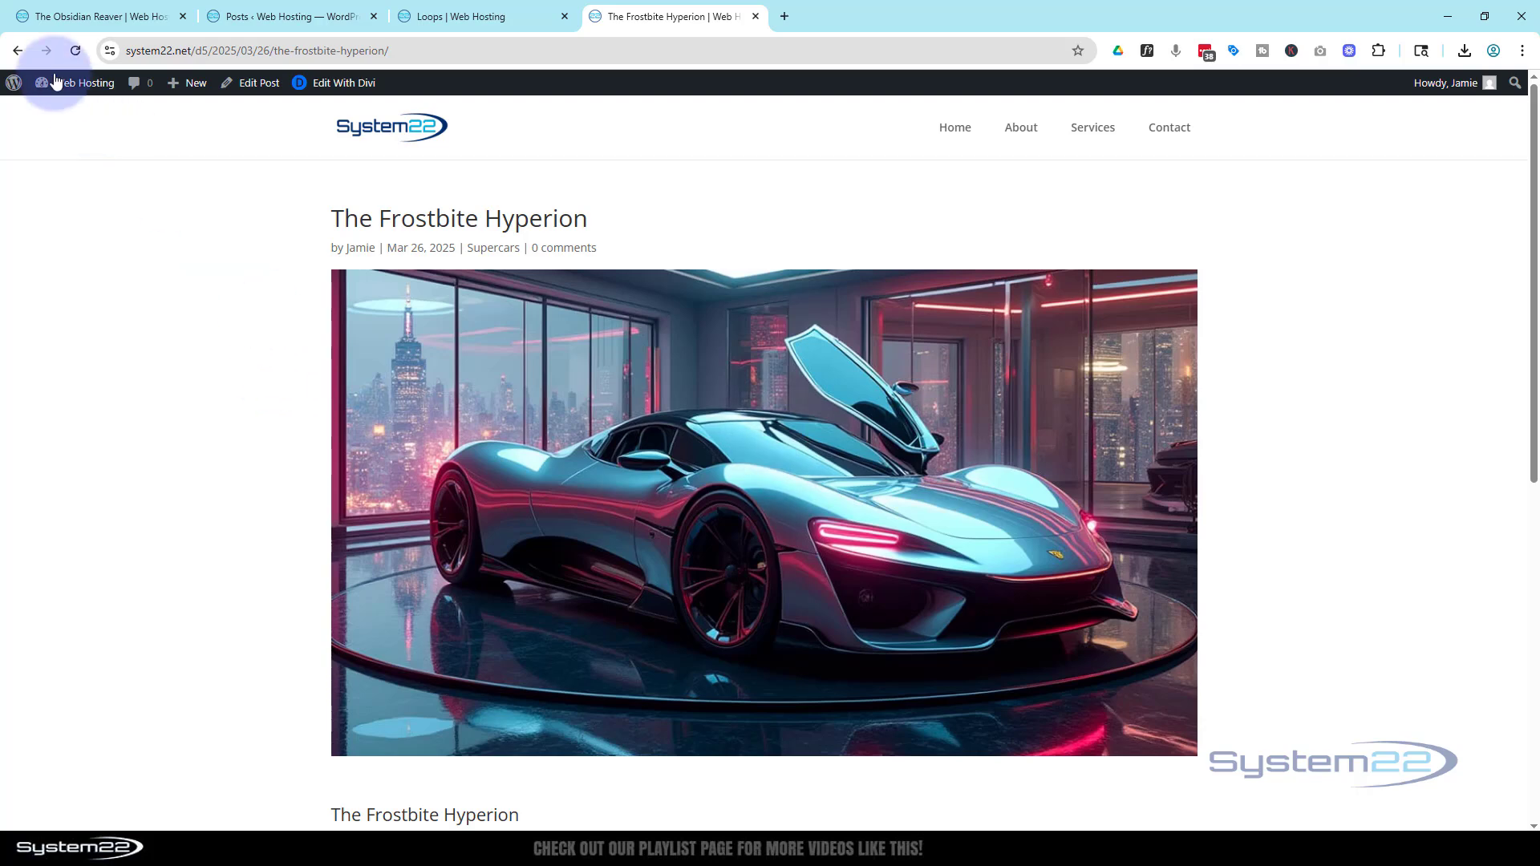
pyautogui.click(18, 53)
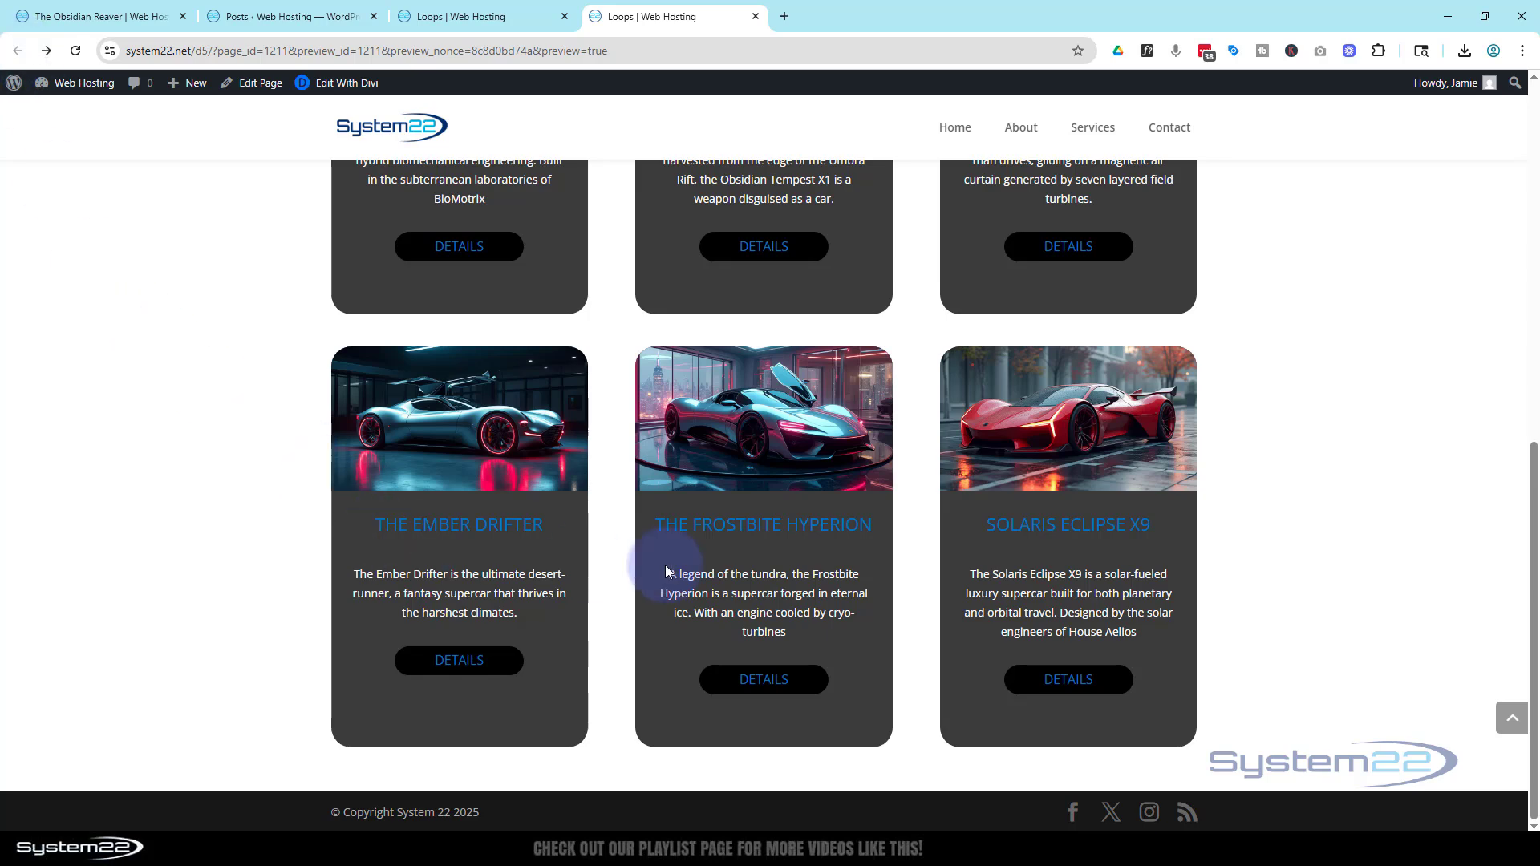
pyautogui.click(1070, 442)
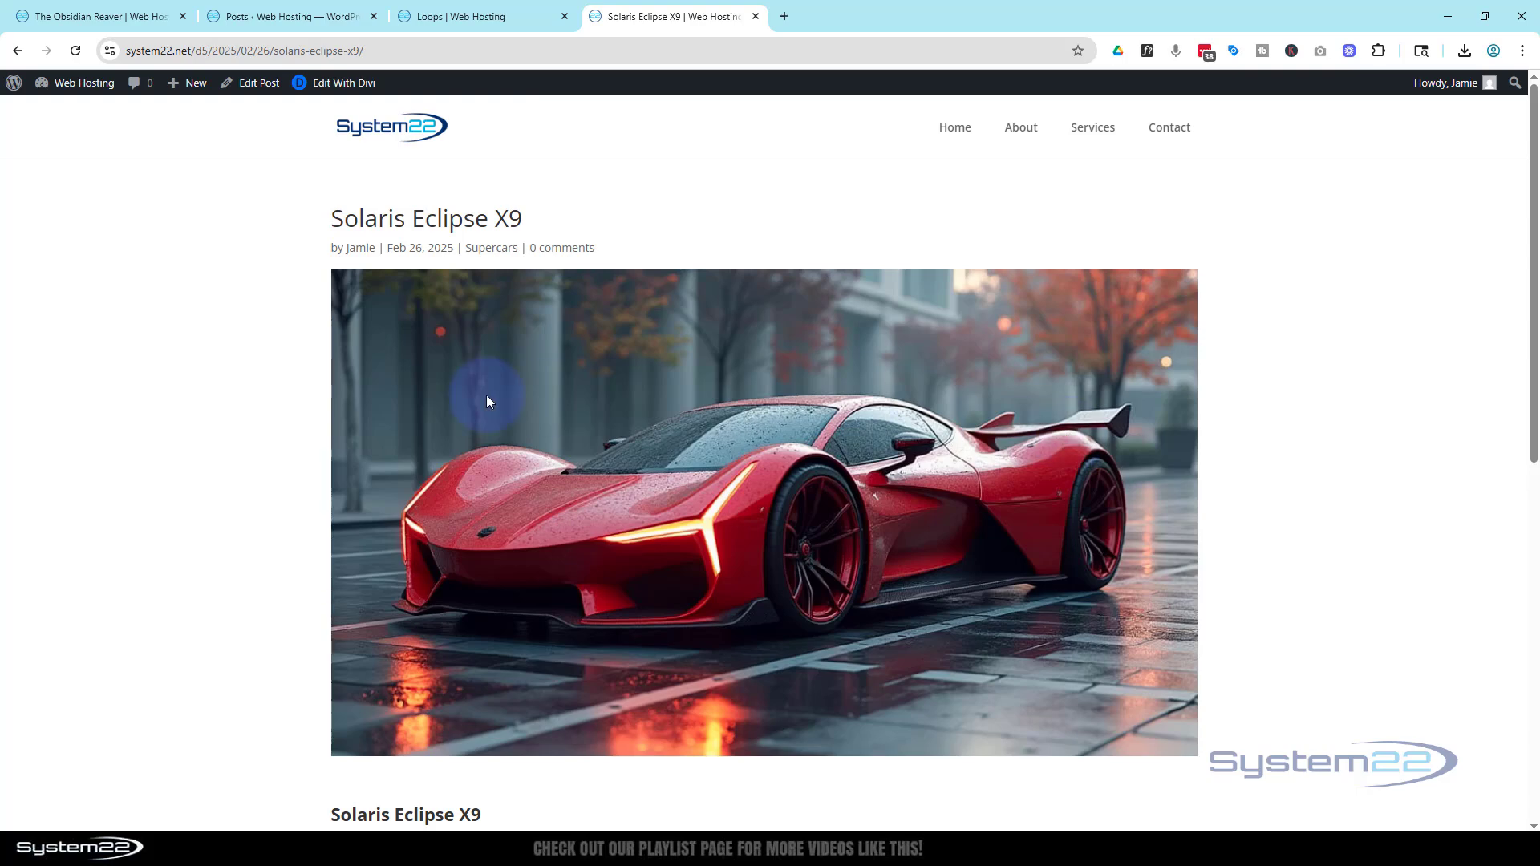
pyautogui.click(16, 50)
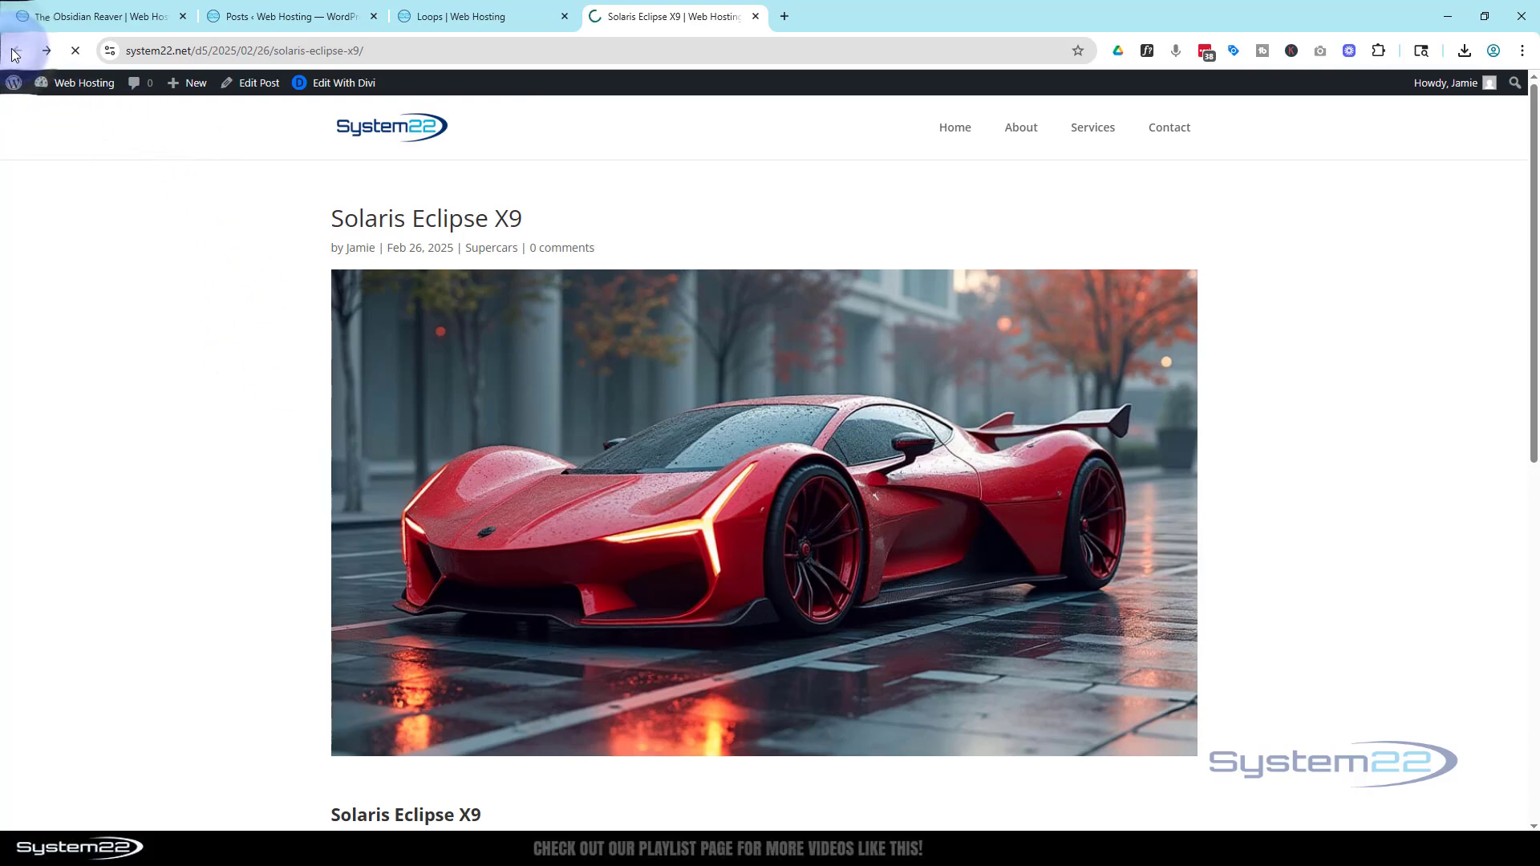
# - Open The Obsidian Reaver post from its card's details link, look through the post, and return to the Loops preview
pyautogui.scroll(5, 672, 553)
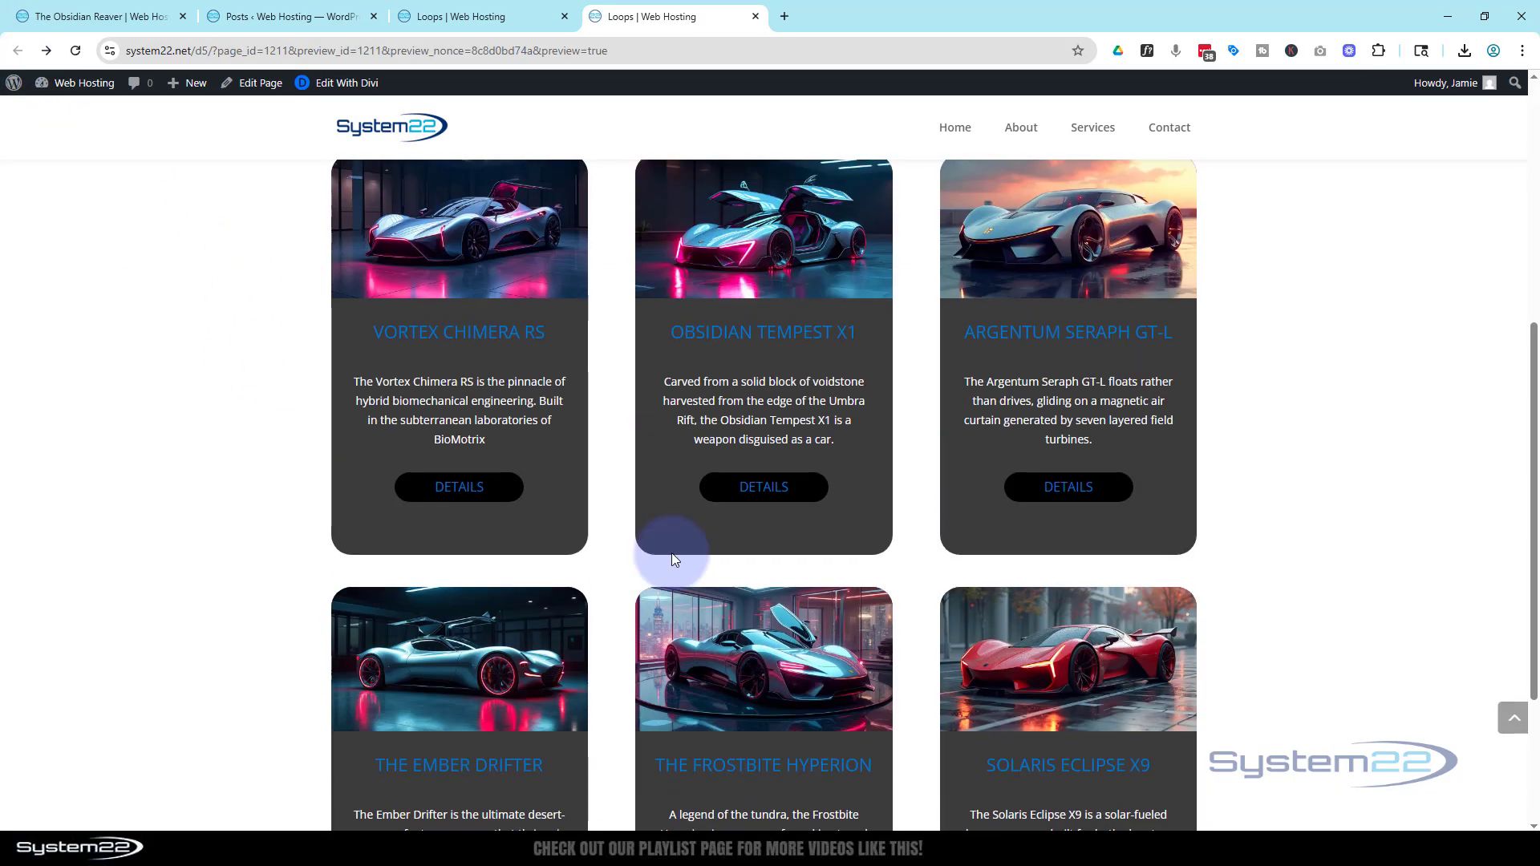
pyautogui.scroll(3, 671, 552)
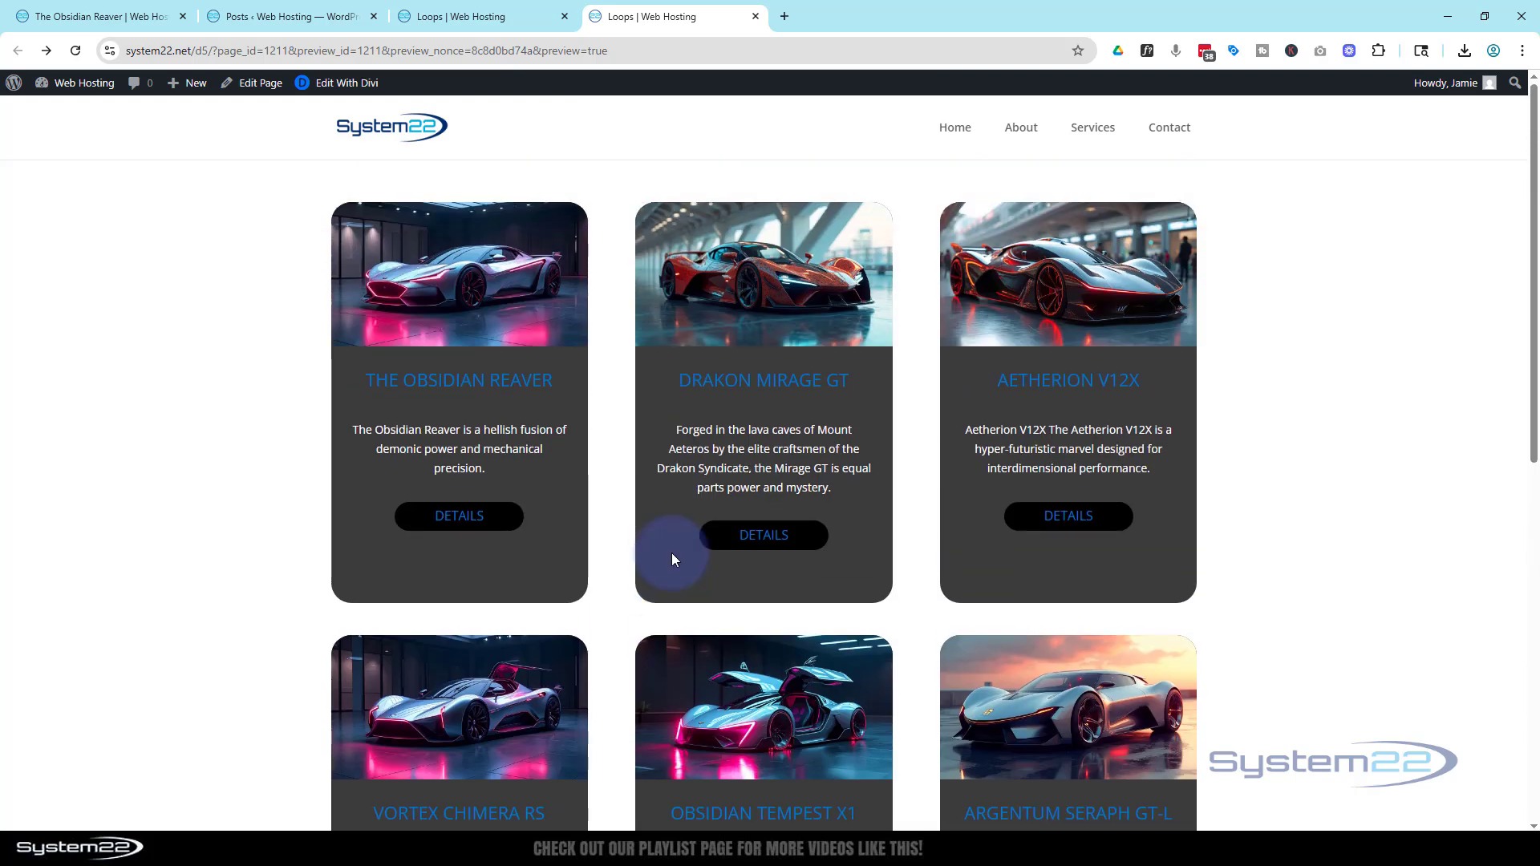
pyautogui.click(455, 517)
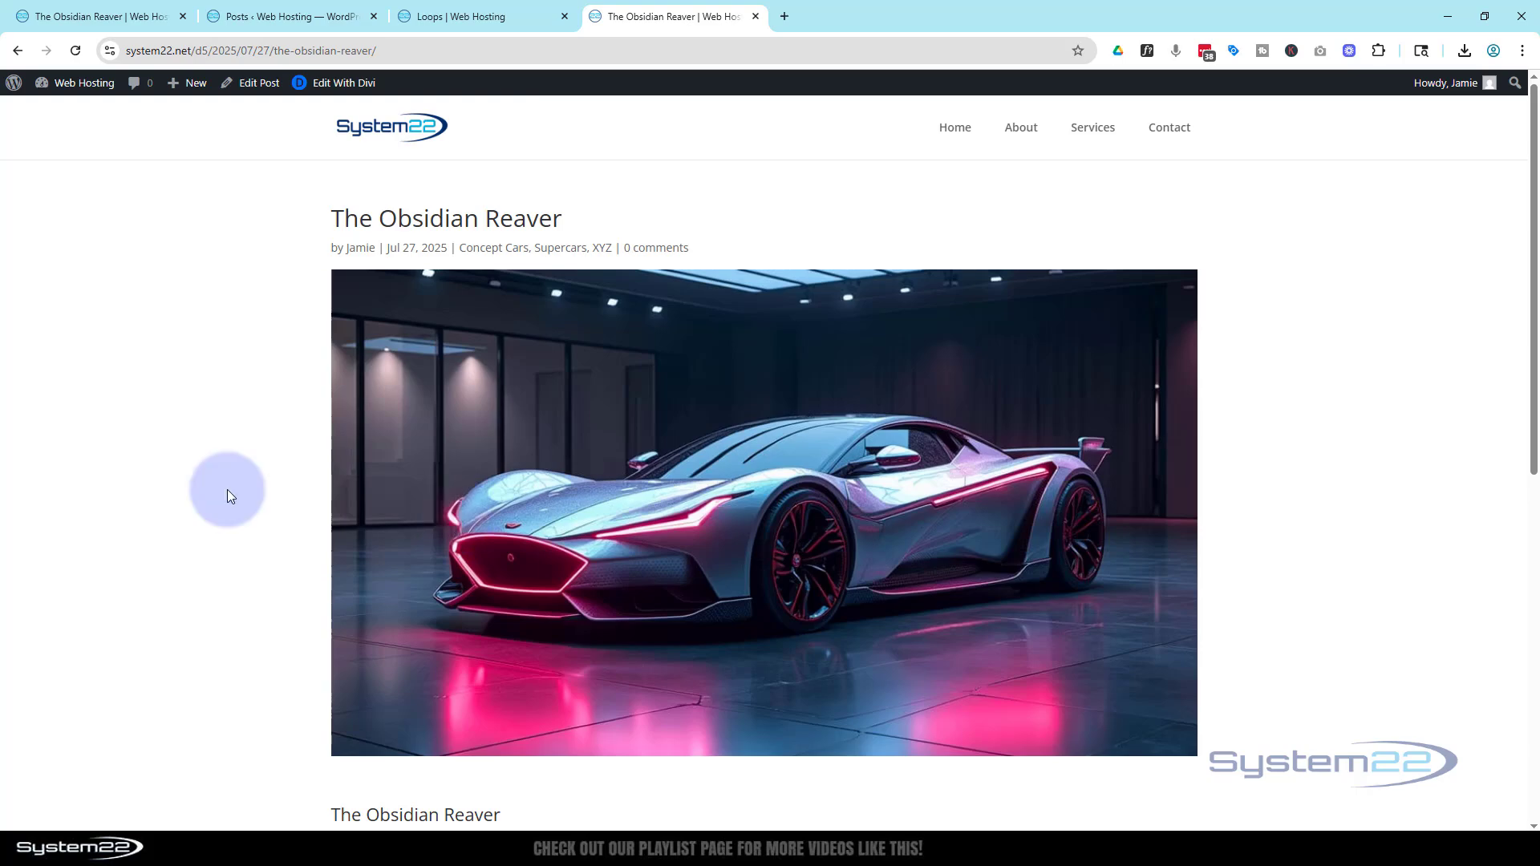
pyautogui.scroll(-7, 202, 480)
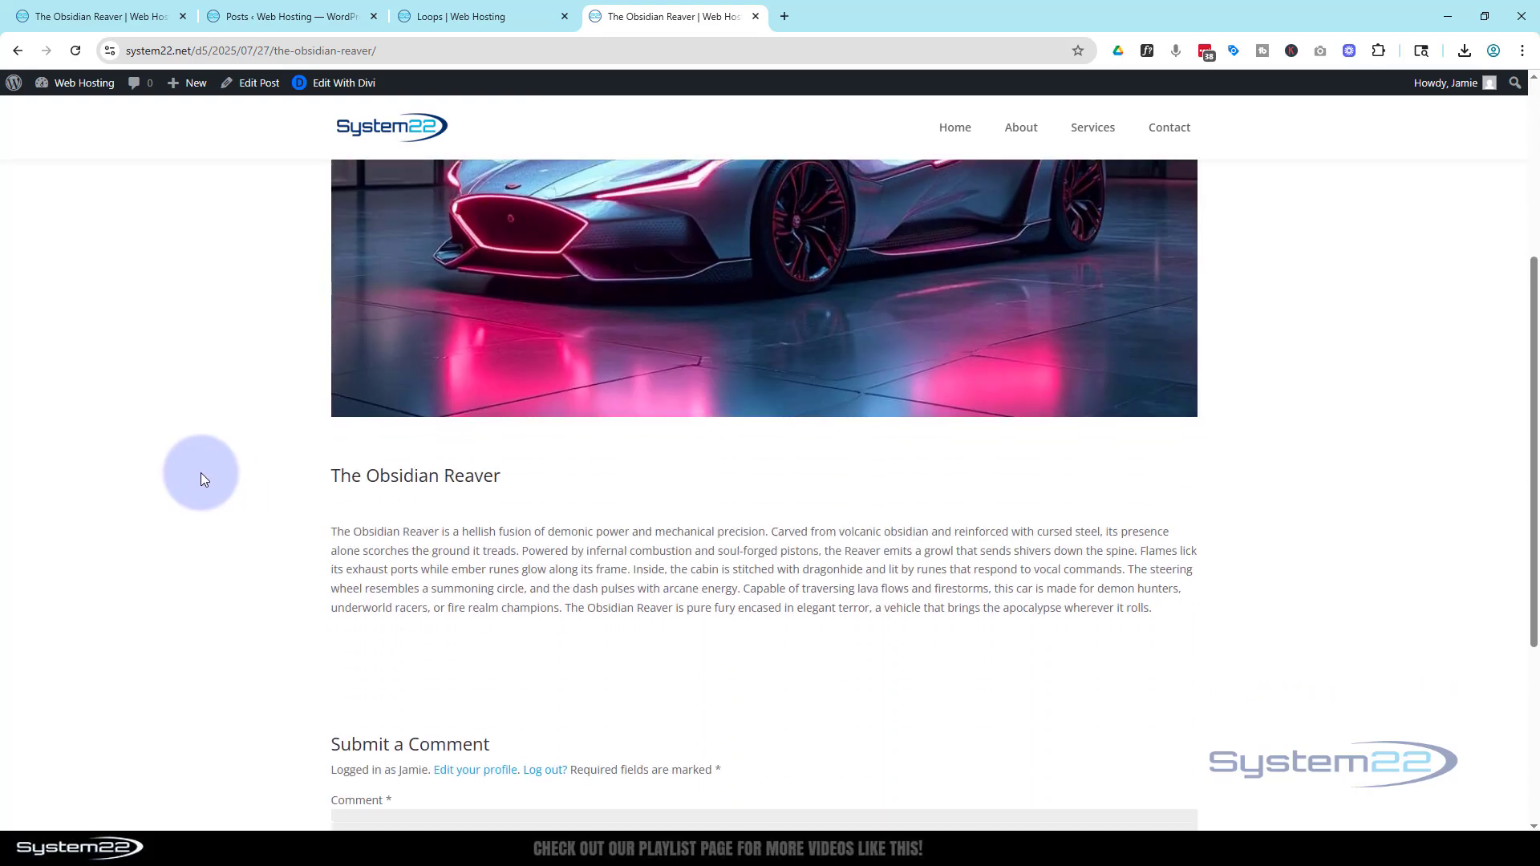
pyautogui.scroll(7, 200, 479)
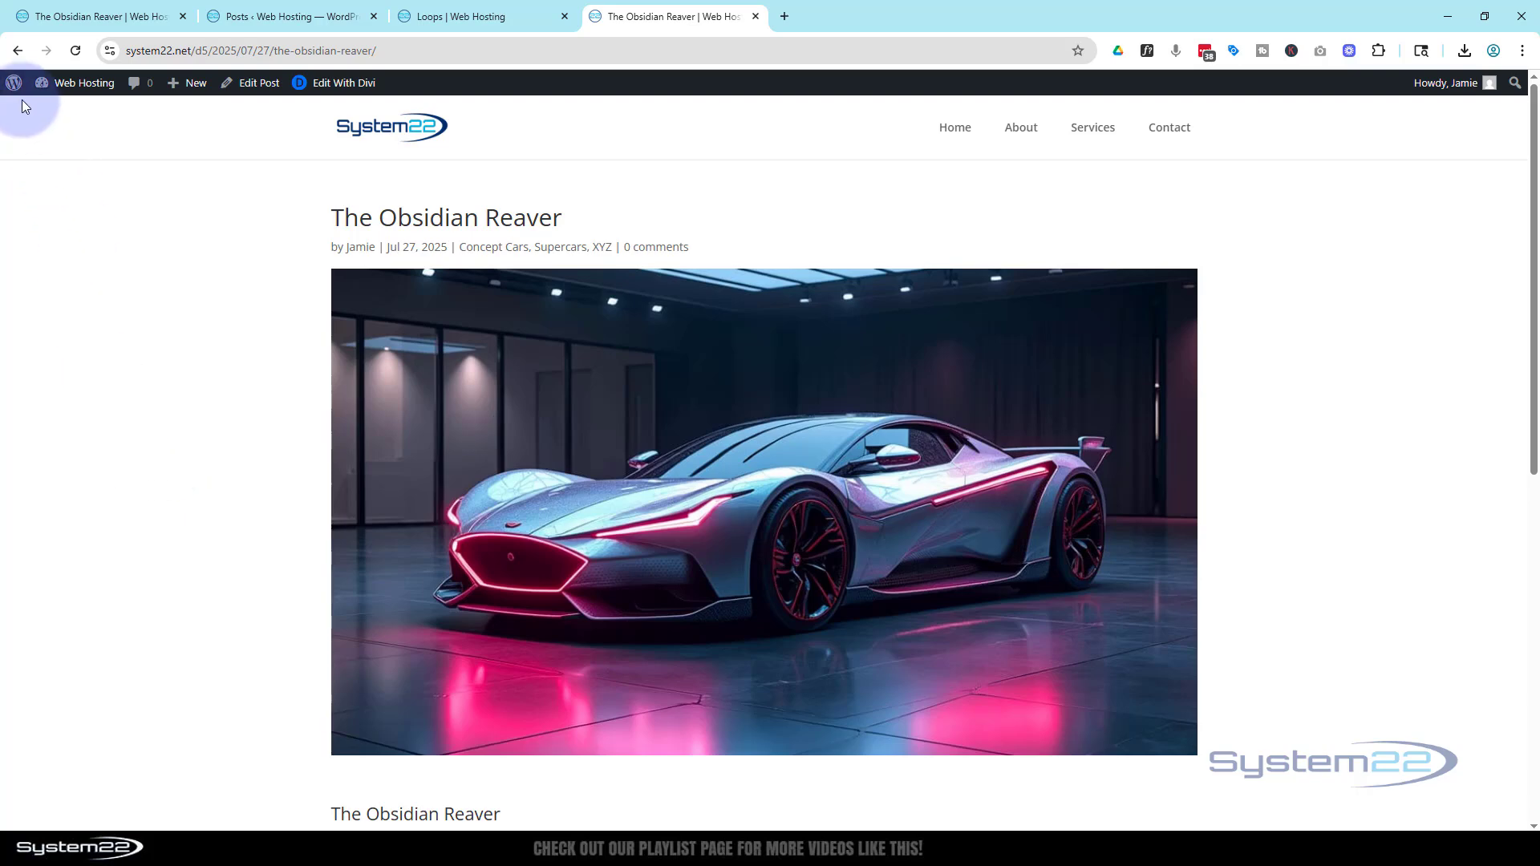
pyautogui.click(17, 53)
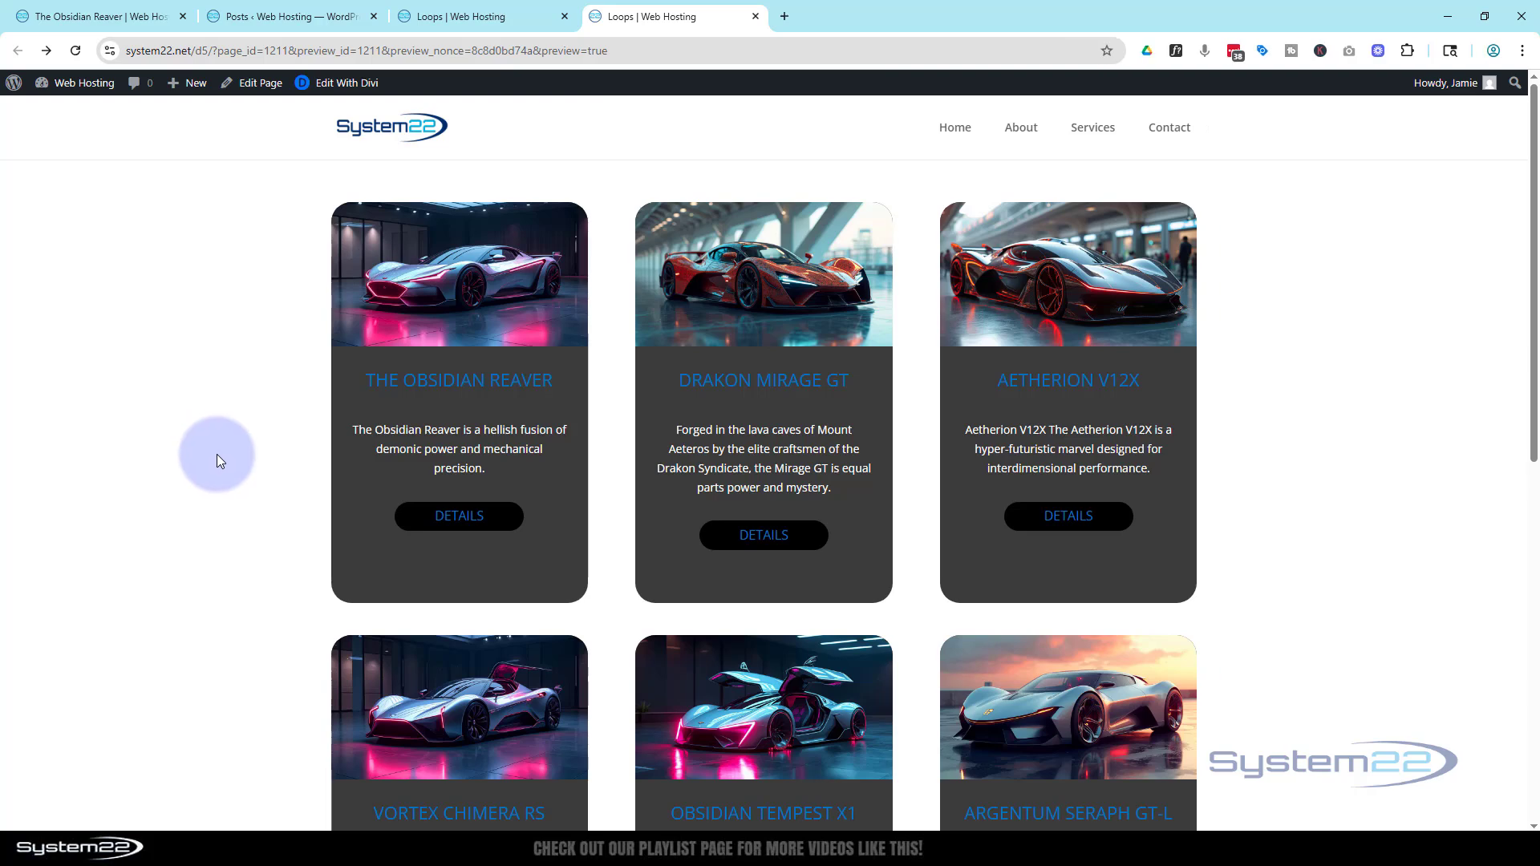
# - Open the browser developer tools and examine the preview's card layout at the iPad Air size
pyautogui.scroll(-9, 216, 441)
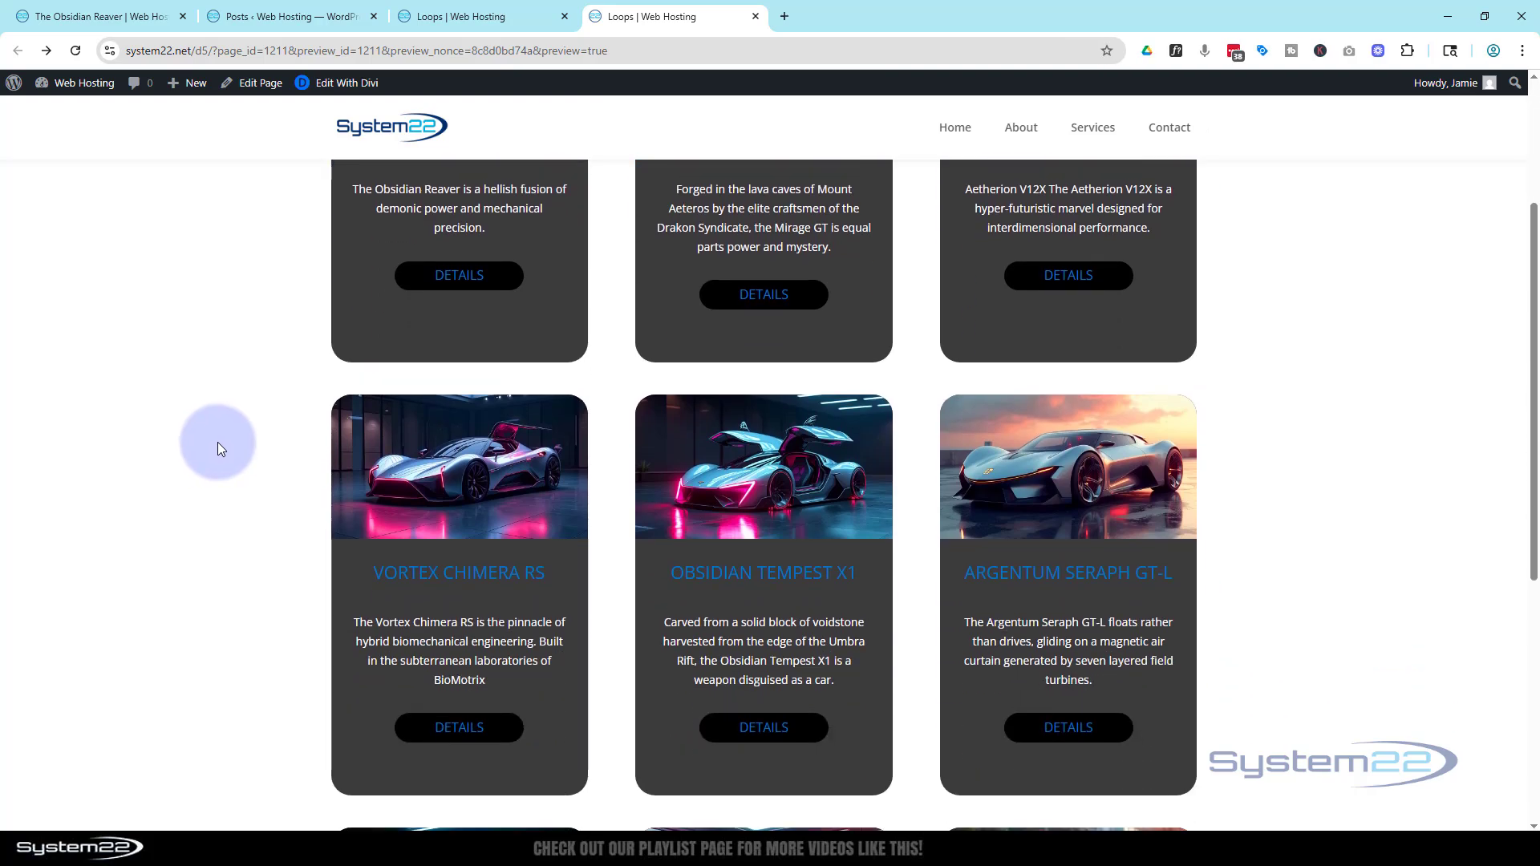
pyautogui.scroll(9, 205, 449)
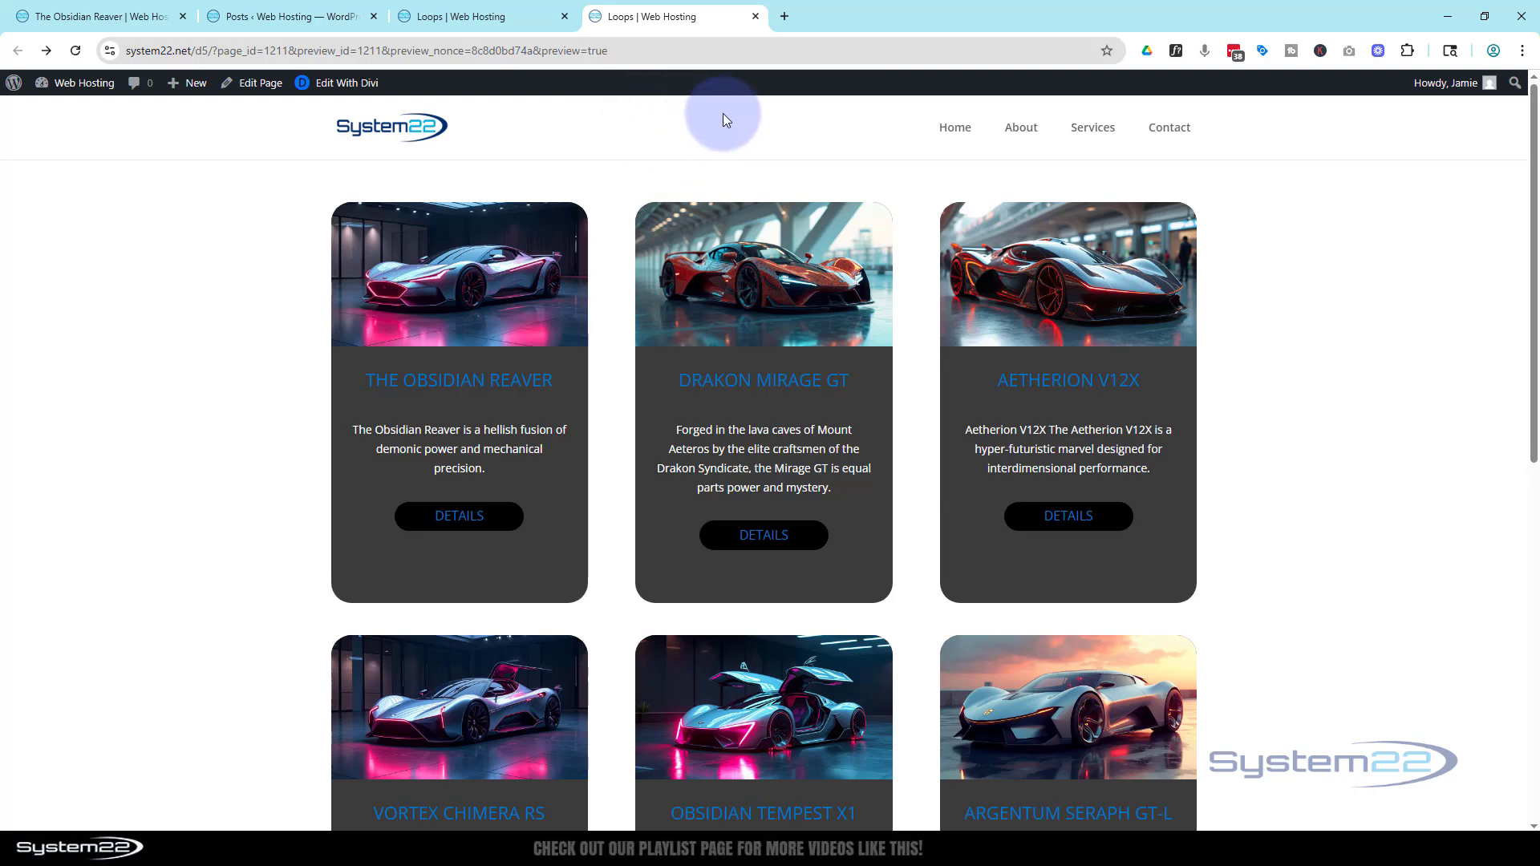
pyautogui.hotkey('ctrl', 'shift', 'i')
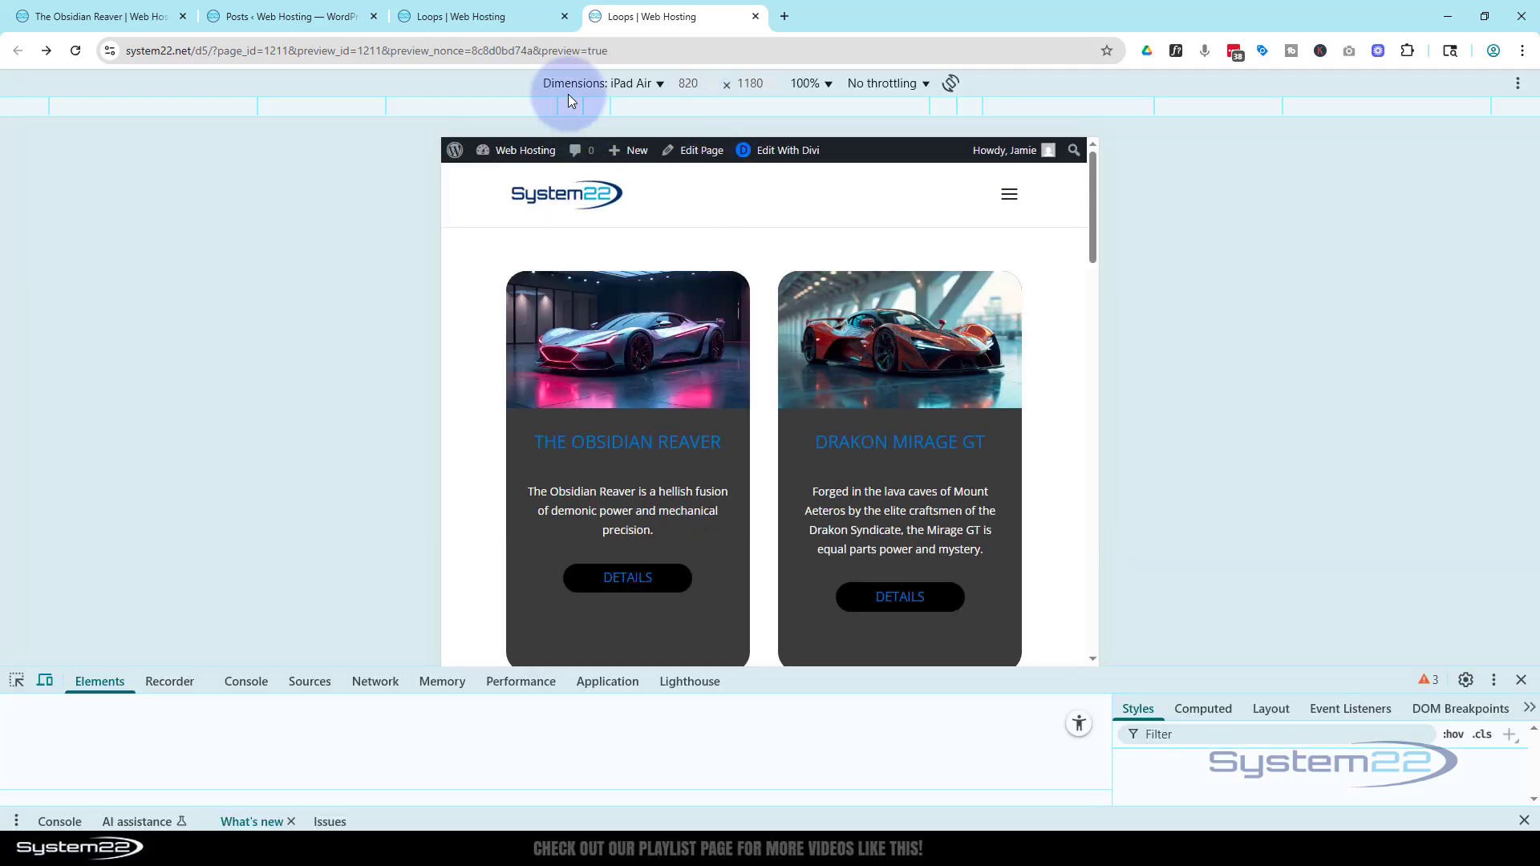
pyautogui.scroll(-5, 770, 438)
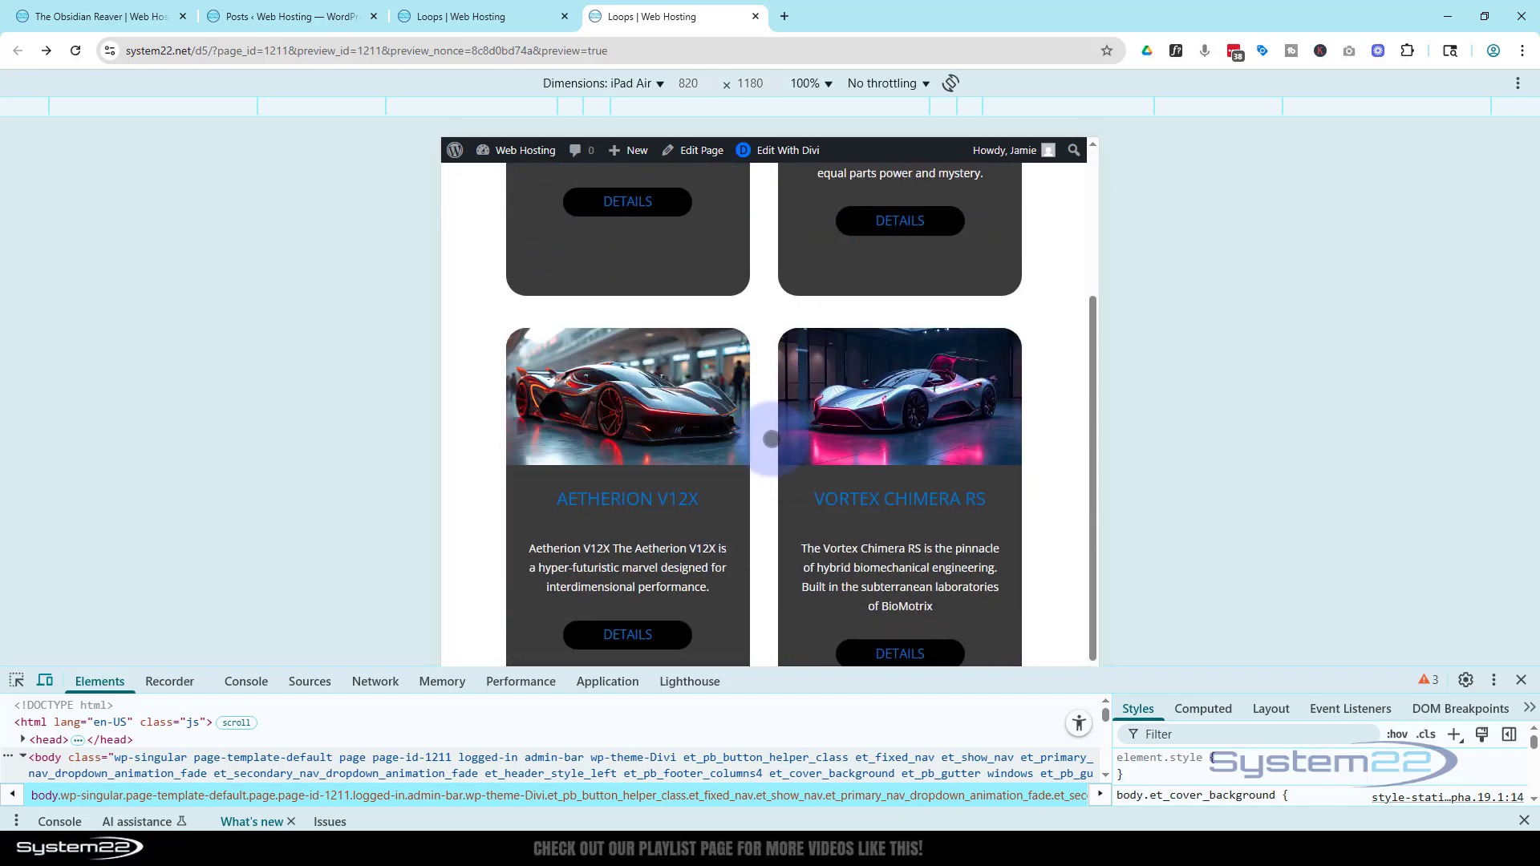
pyautogui.scroll(-3, 770, 439)
pyautogui.scroll(8, 773, 440)
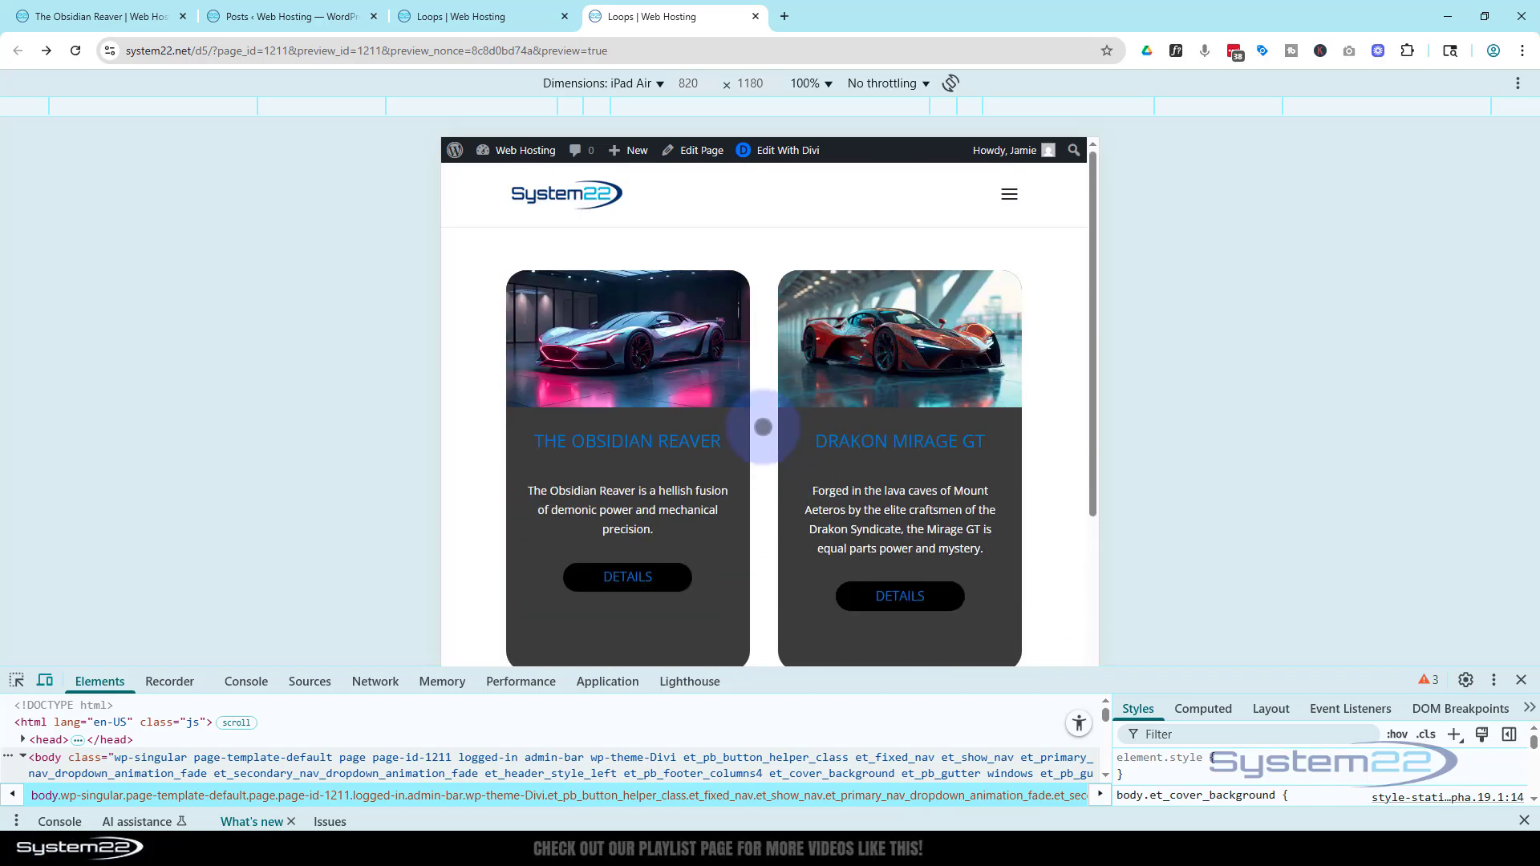
# - Switch the device emulation to iPhone 12 Pro, examine the card layout, and close the developer tools
pyautogui.click(606, 82)
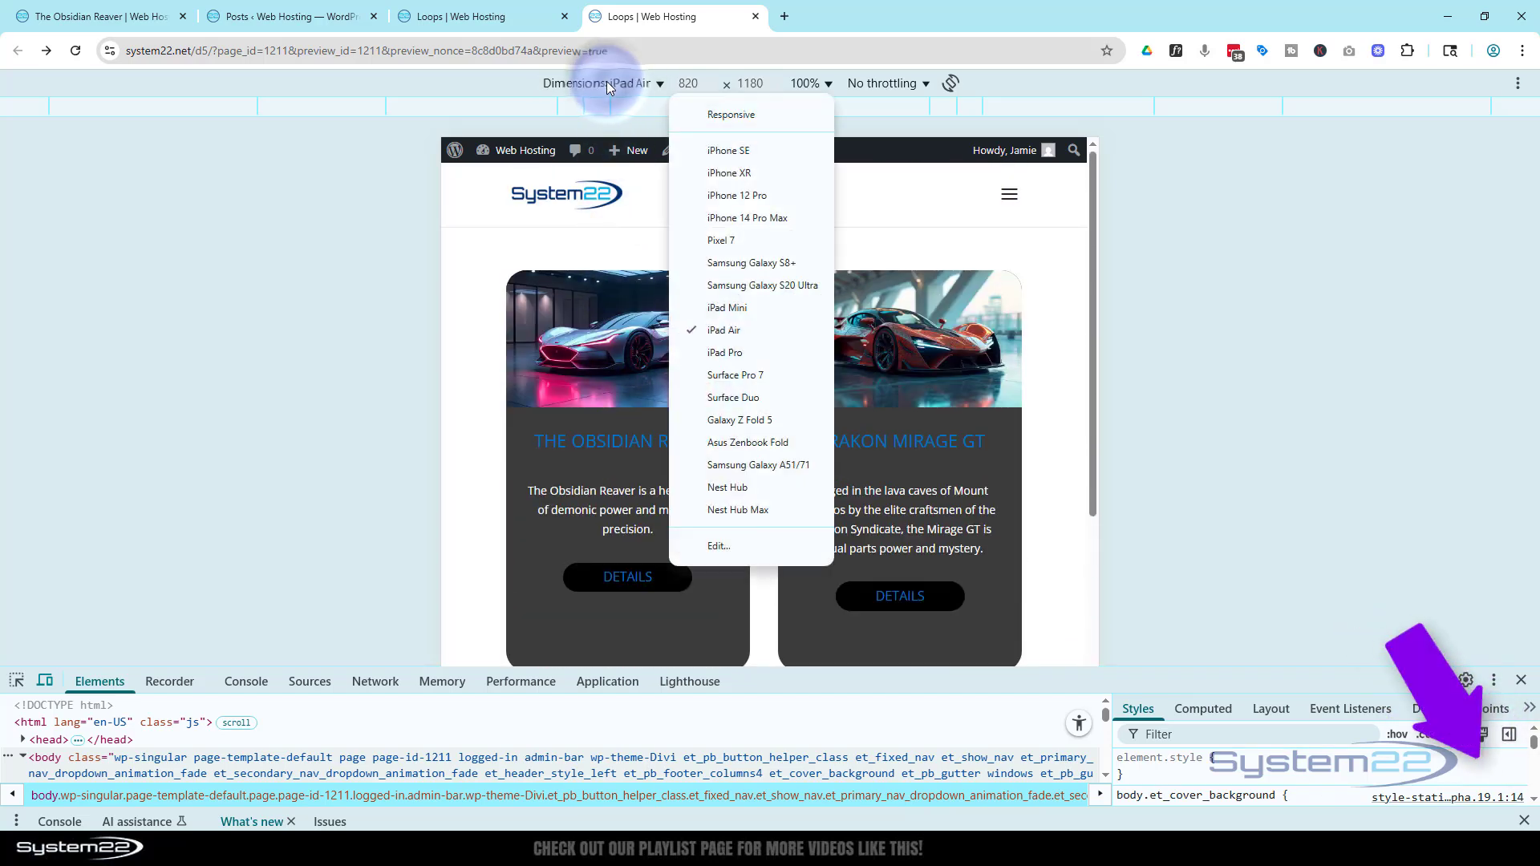
pyautogui.click(737, 195)
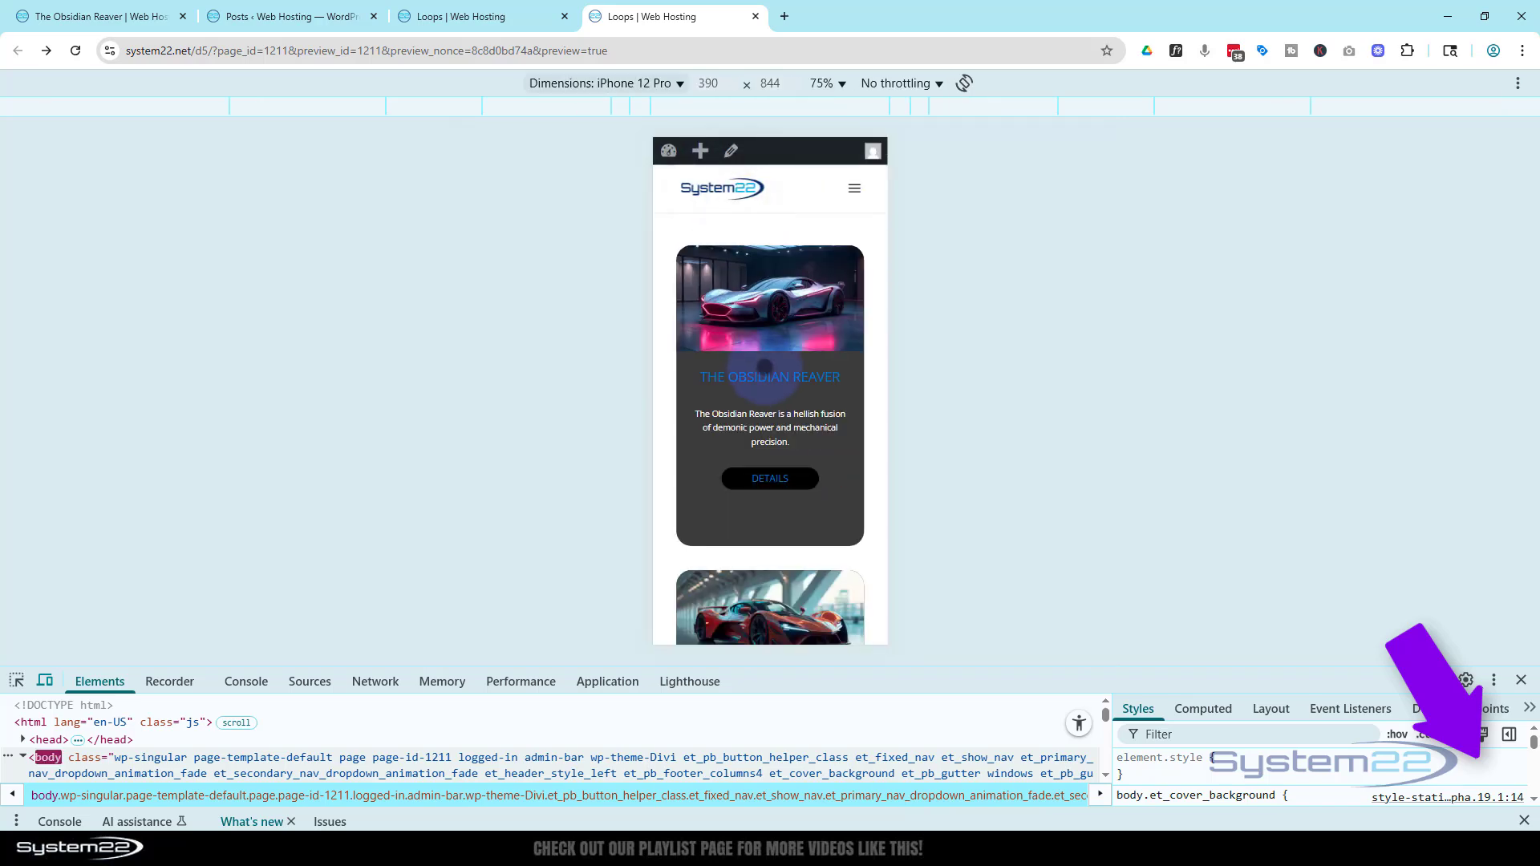
pyautogui.scroll(-8, 764, 367)
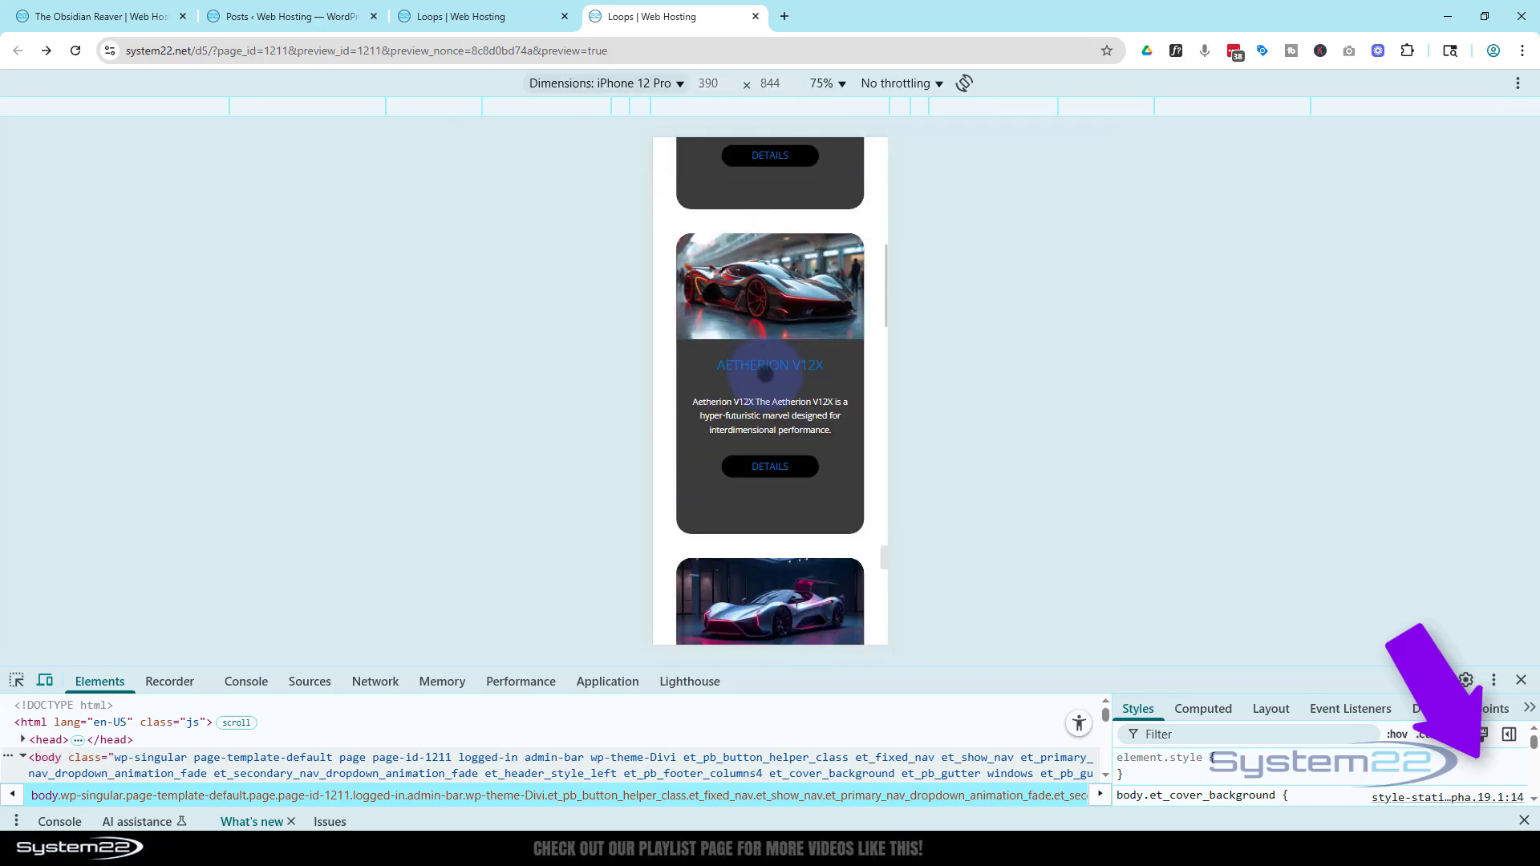
pyautogui.scroll(8, 764, 373)
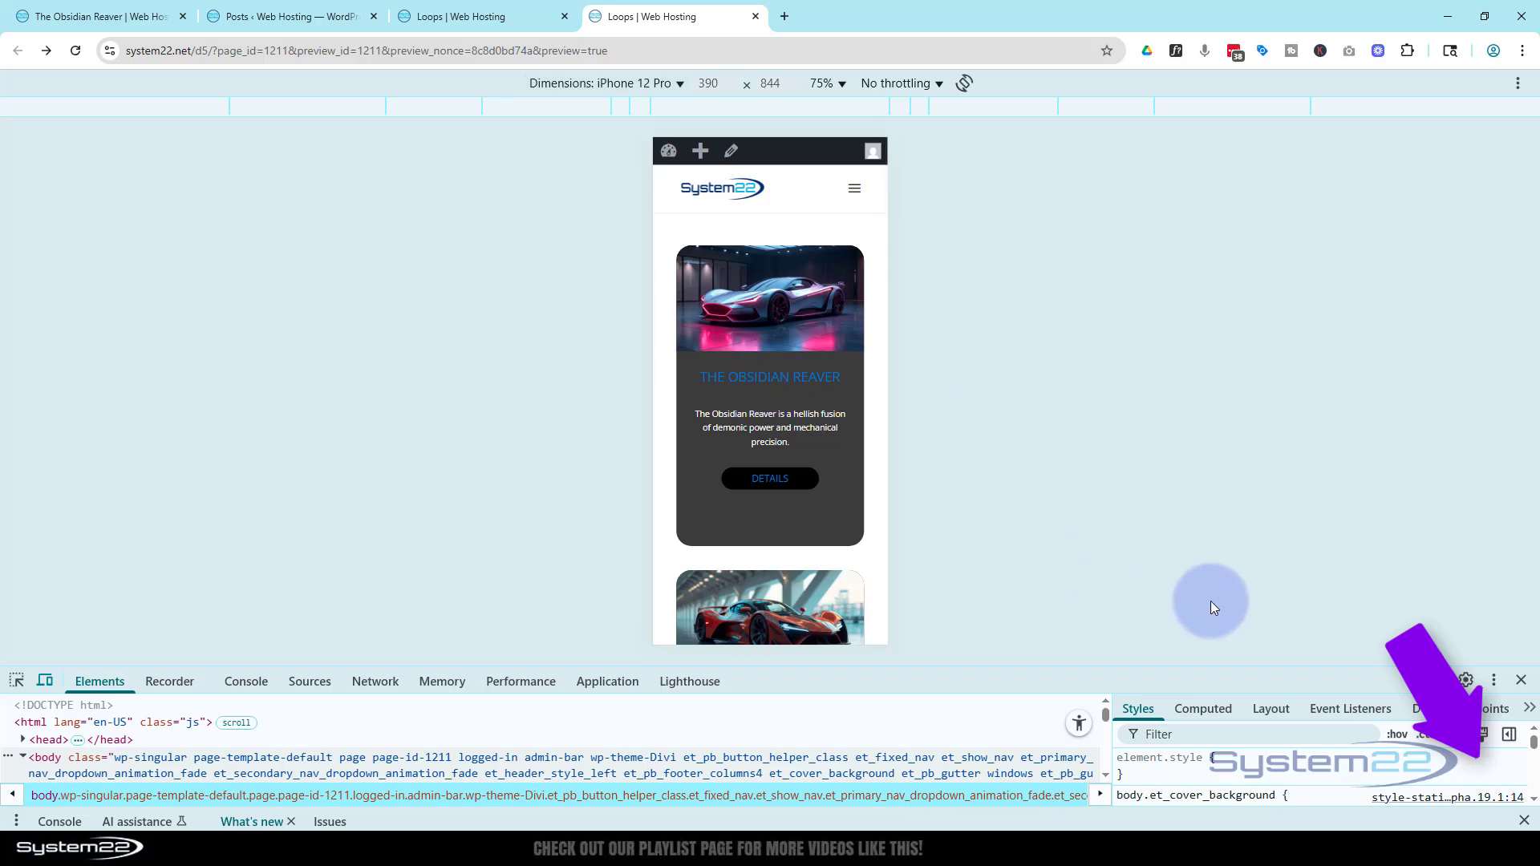
pyautogui.click(1520, 681)
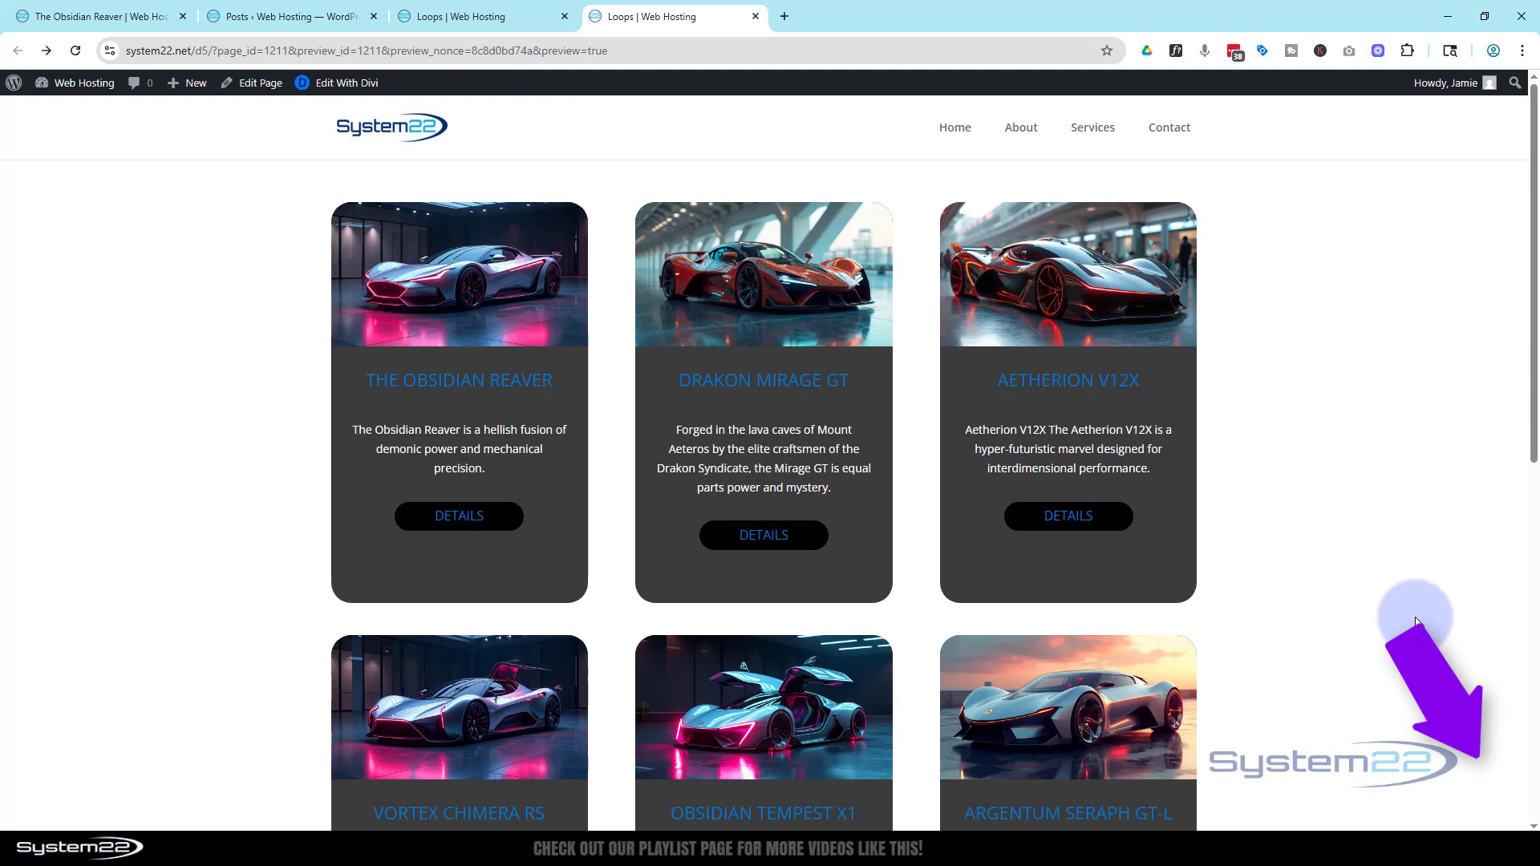
pyautogui.scroll(-8, 1416, 621)
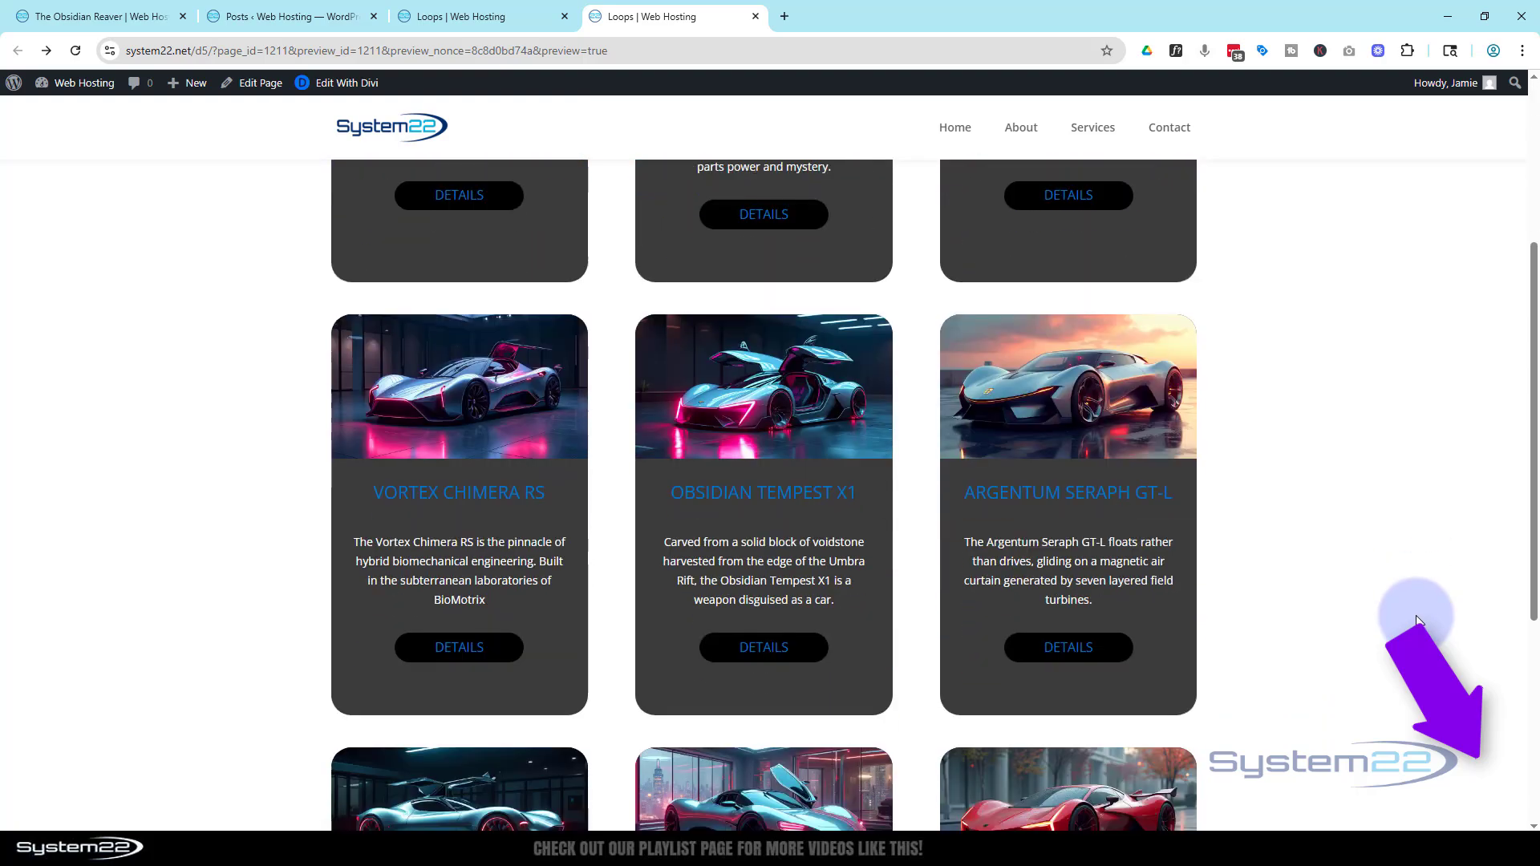
pyautogui.scroll(-1, 1416, 621)
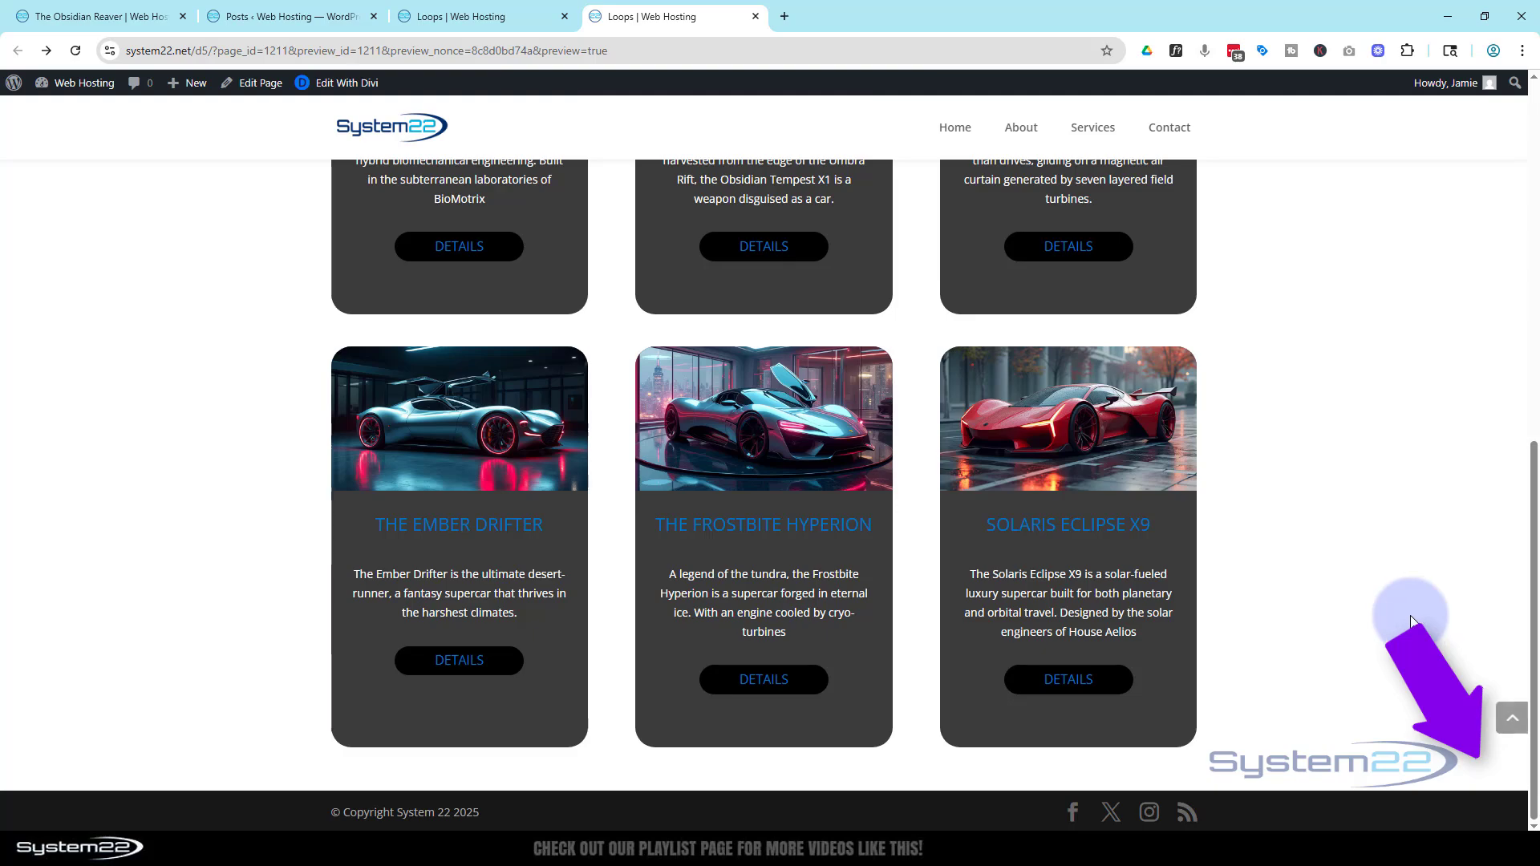
pyautogui.scroll(9, 1412, 622)
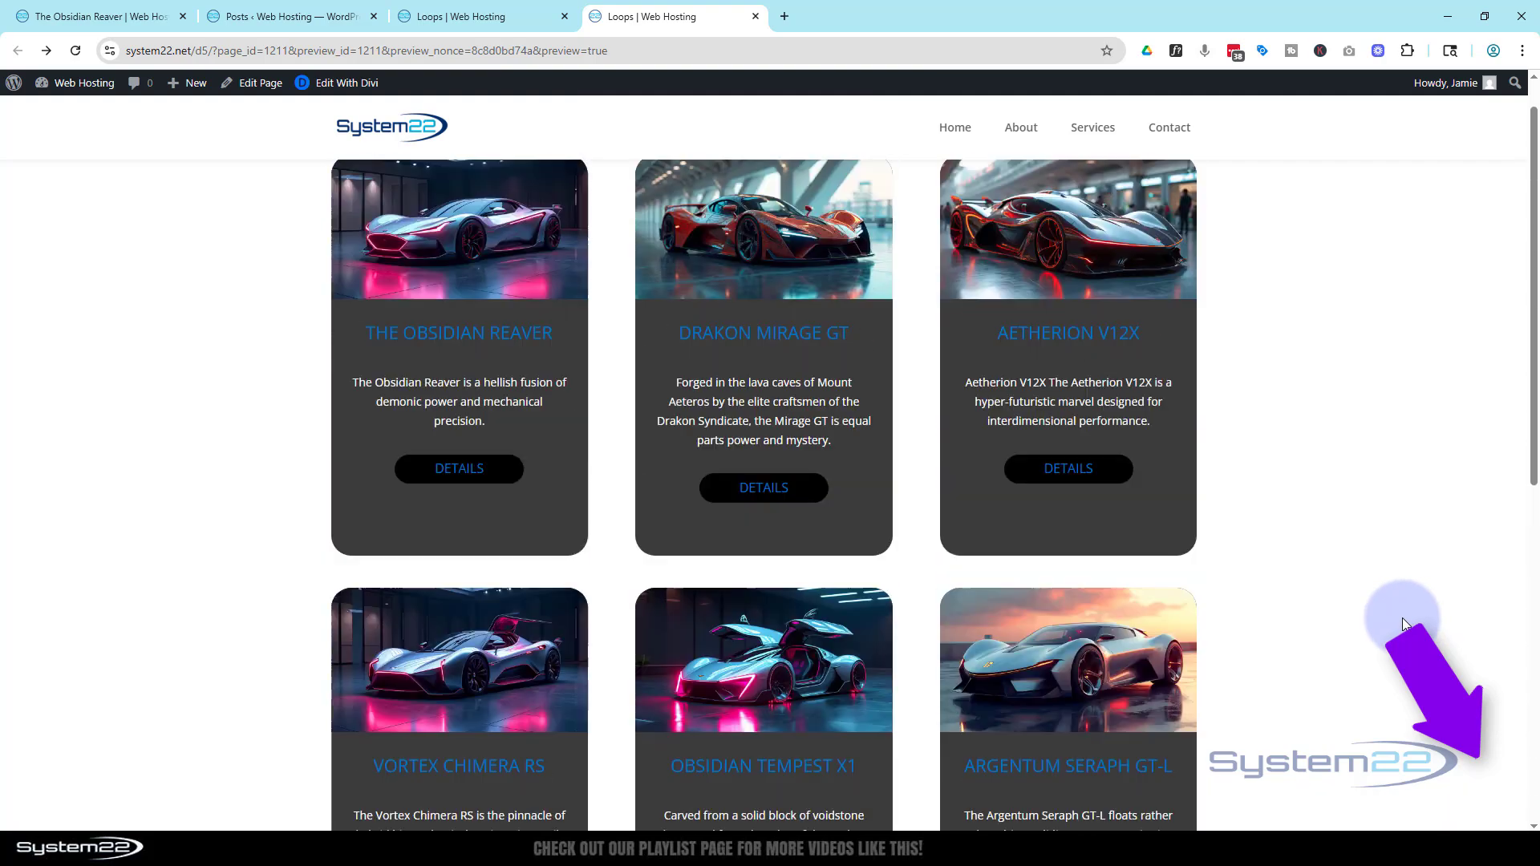